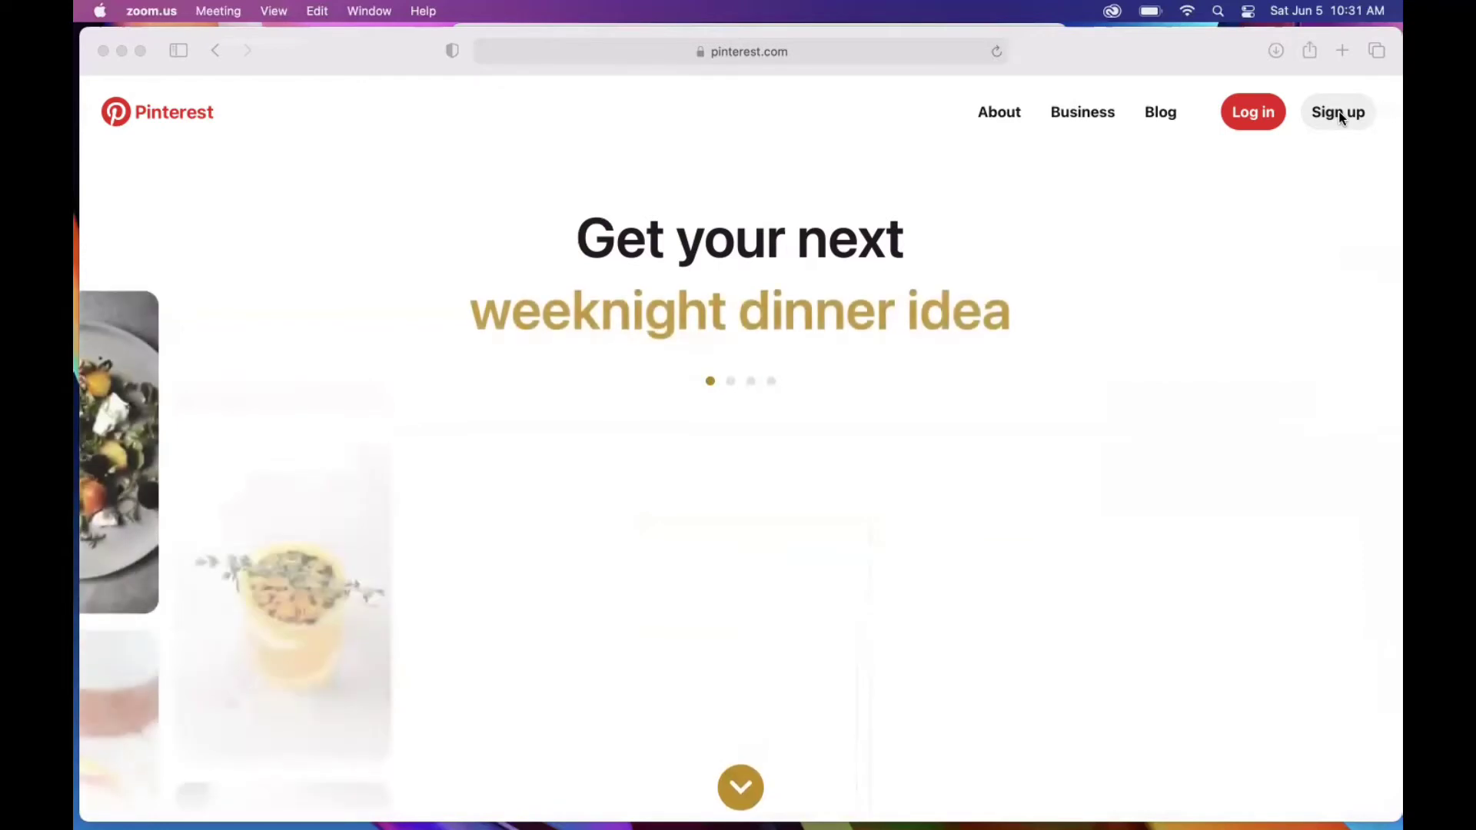
# Step: In Safari, open Pinterest's sign-up form and enter the account's e-mail address
pyautogui.click(1339, 115)
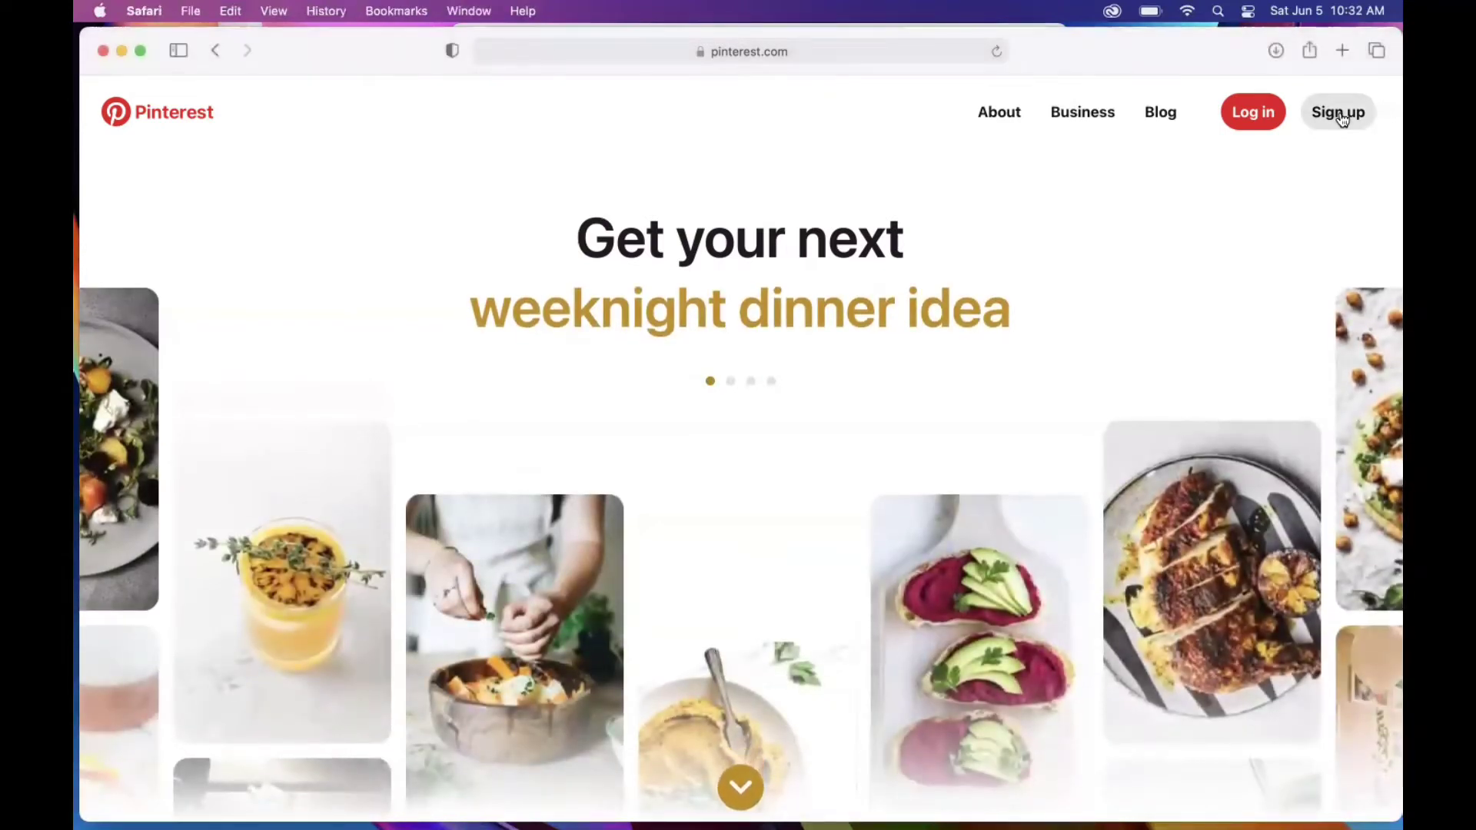
pyautogui.click(1340, 115)
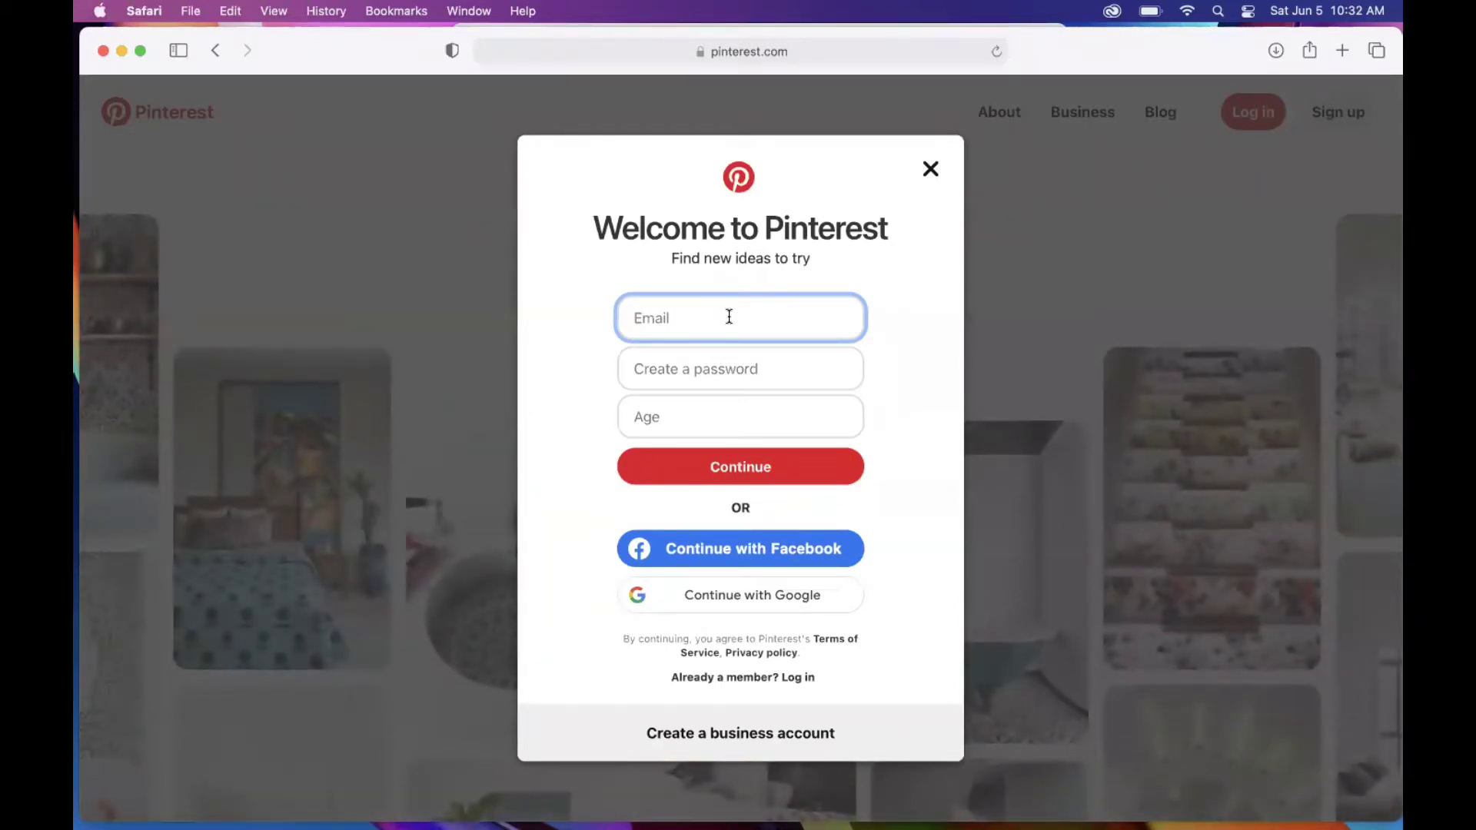
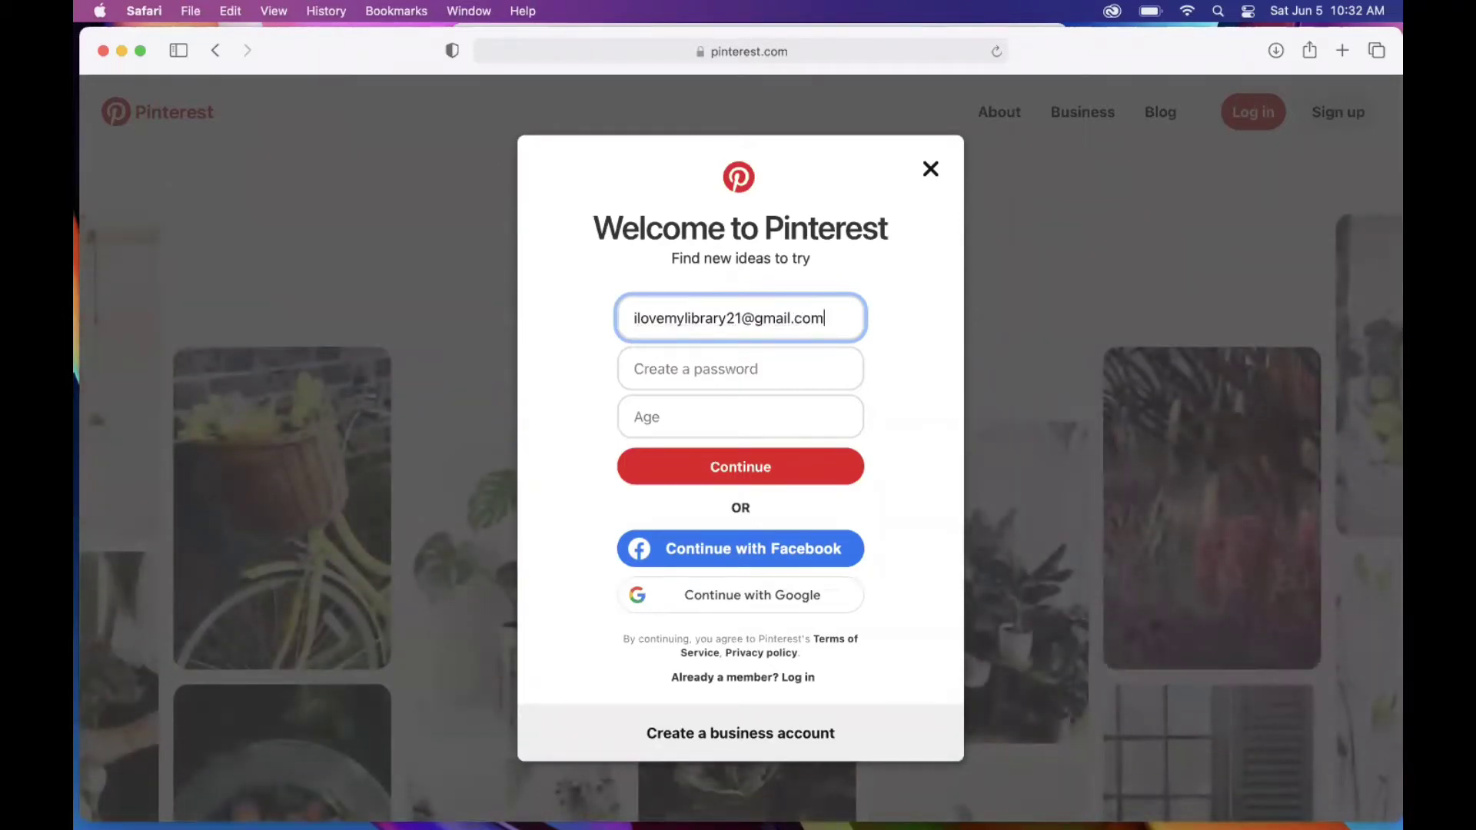
pyautogui.click(745, 369)
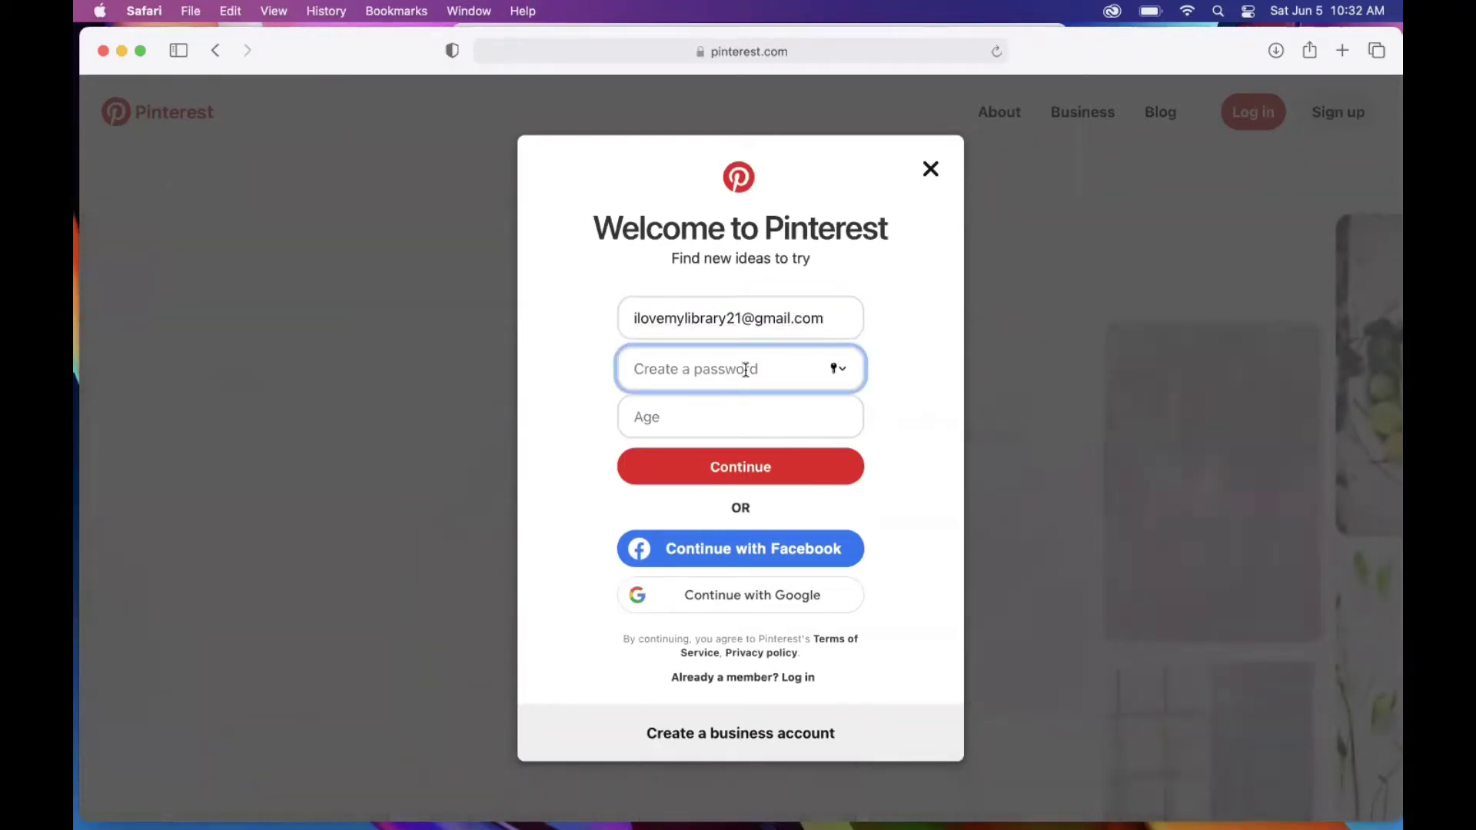
# Step: Enter the account password and age 25, then submit the sign-up form
pyautogui.write('••')
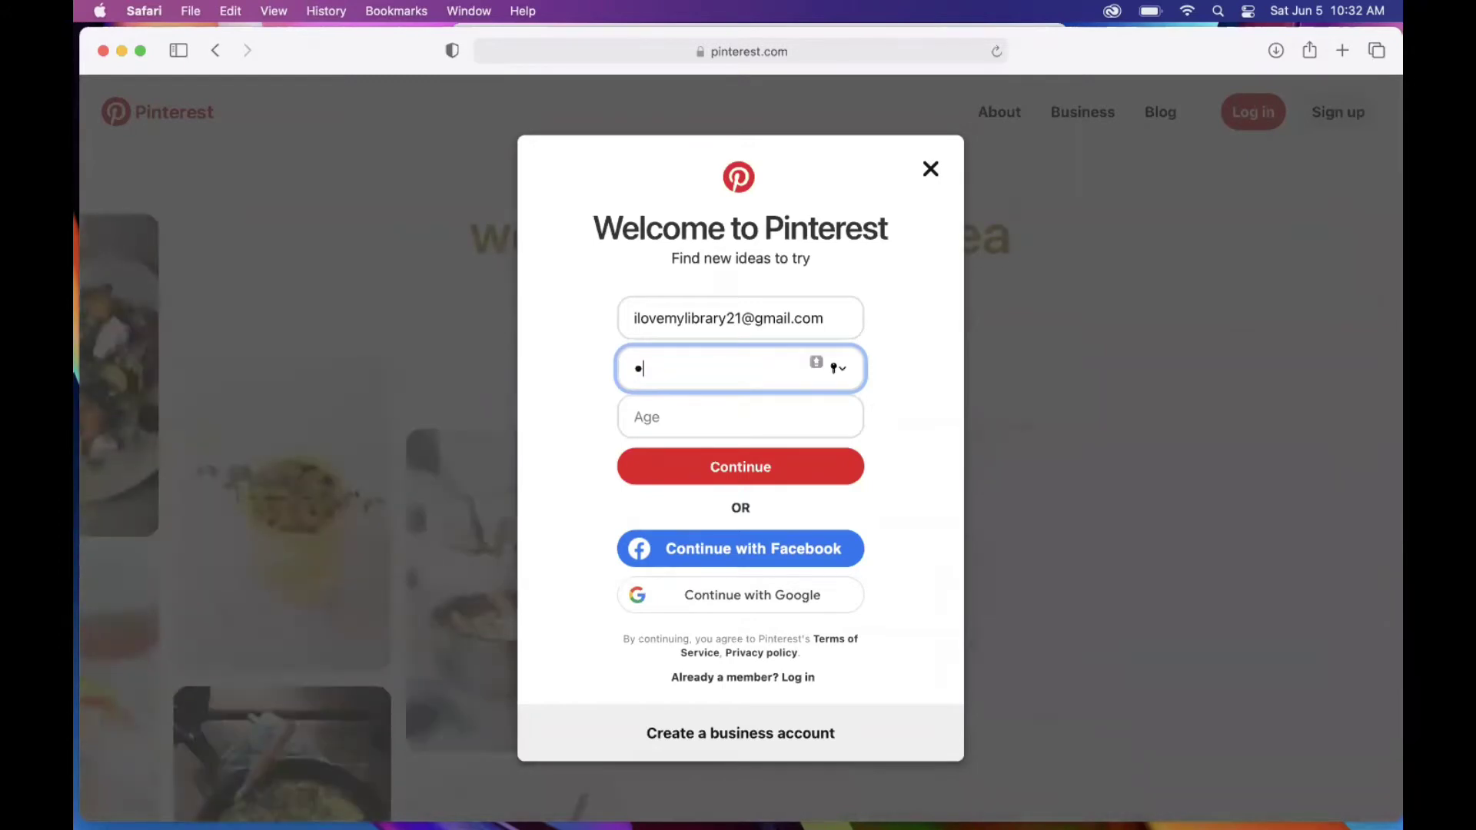
pyautogui.write('•')
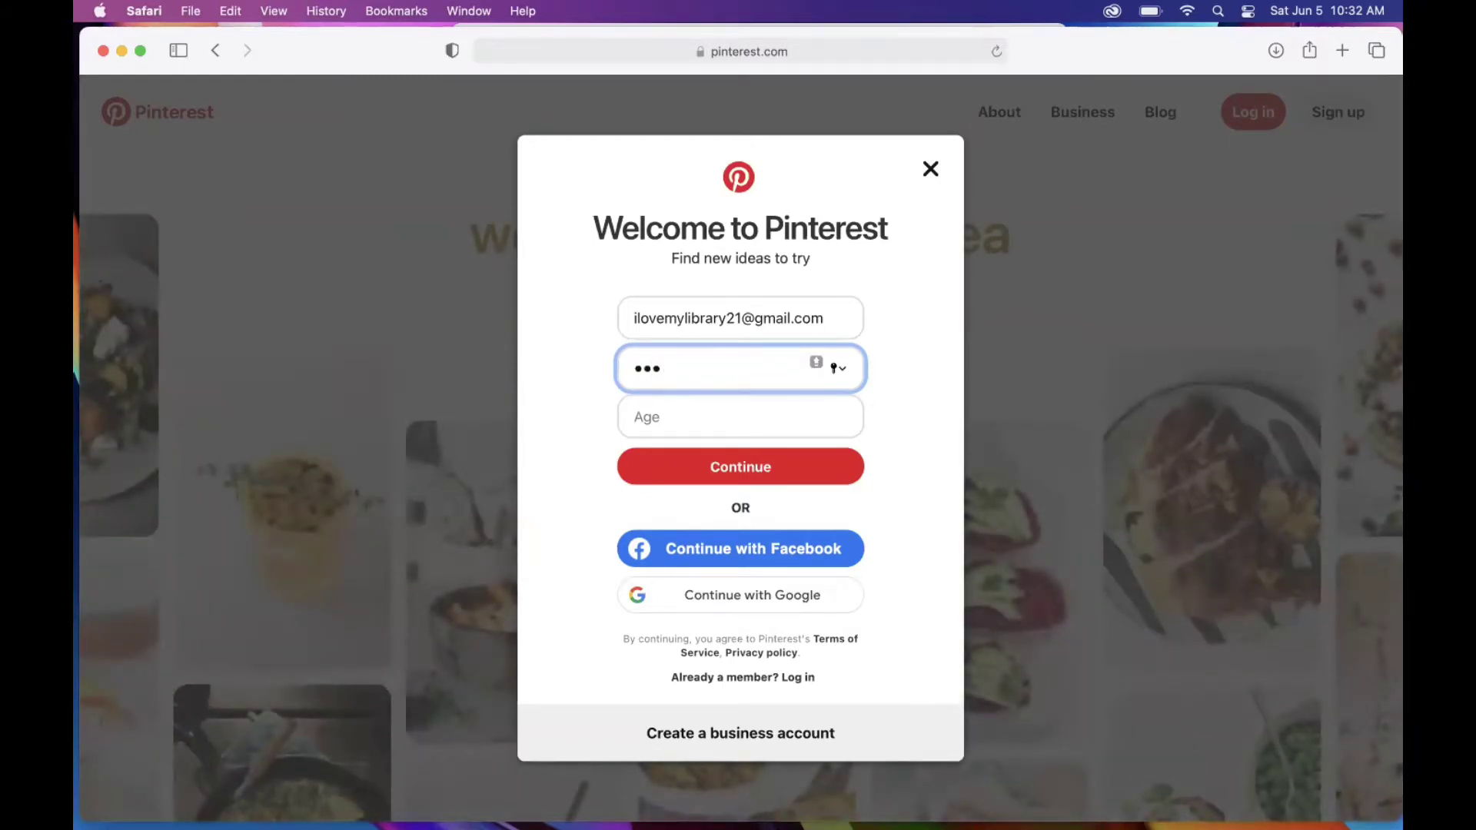
pyautogui.write('••••••')
pyautogui.press('Tab')
pyautogui.write('25')
pyautogui.click(770, 476)
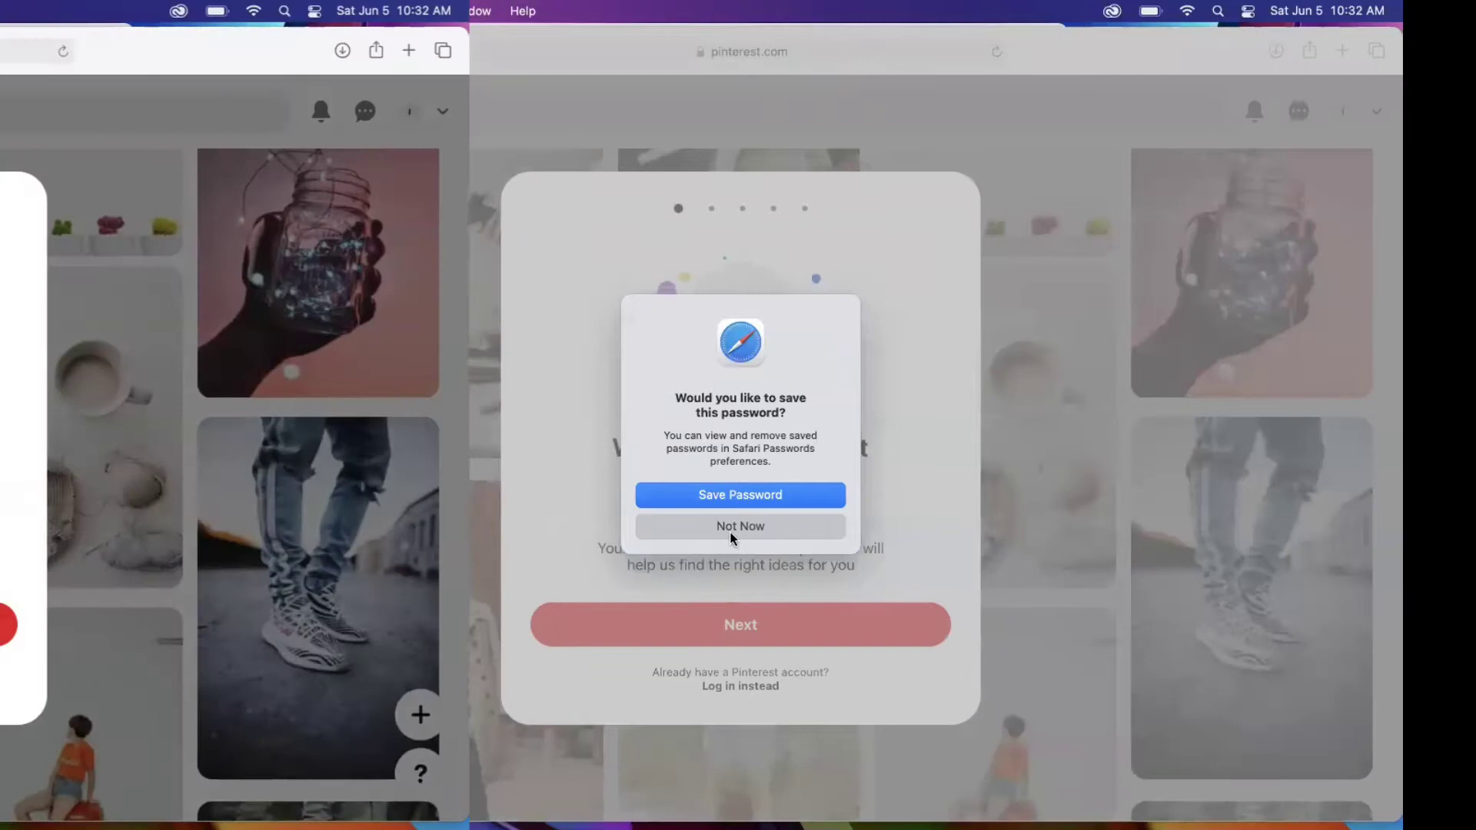
# Step: Decline saving the password, answer Female, and keep English (US) with United States
pyautogui.click(731, 528)
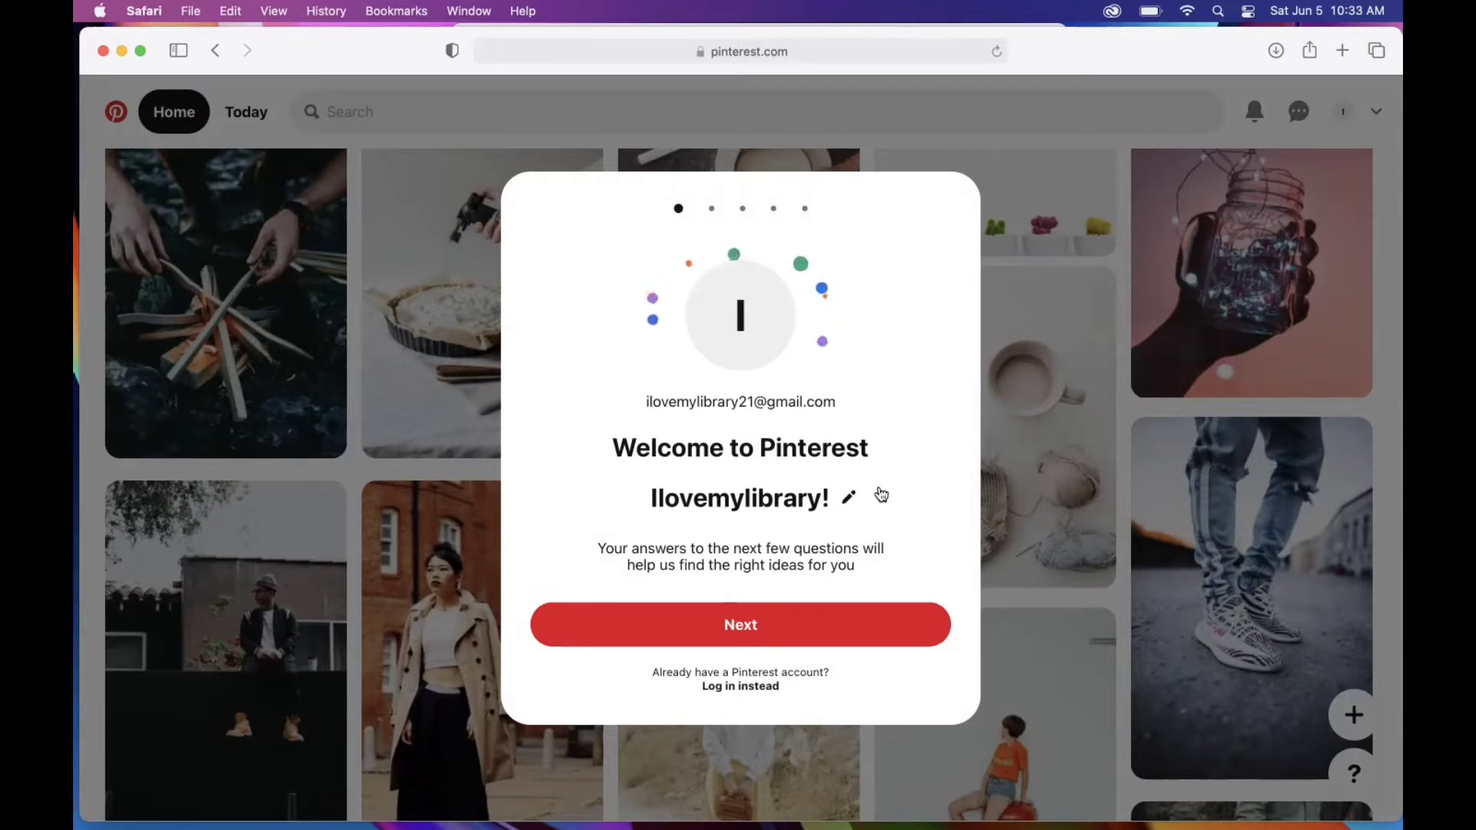
pyautogui.click(756, 633)
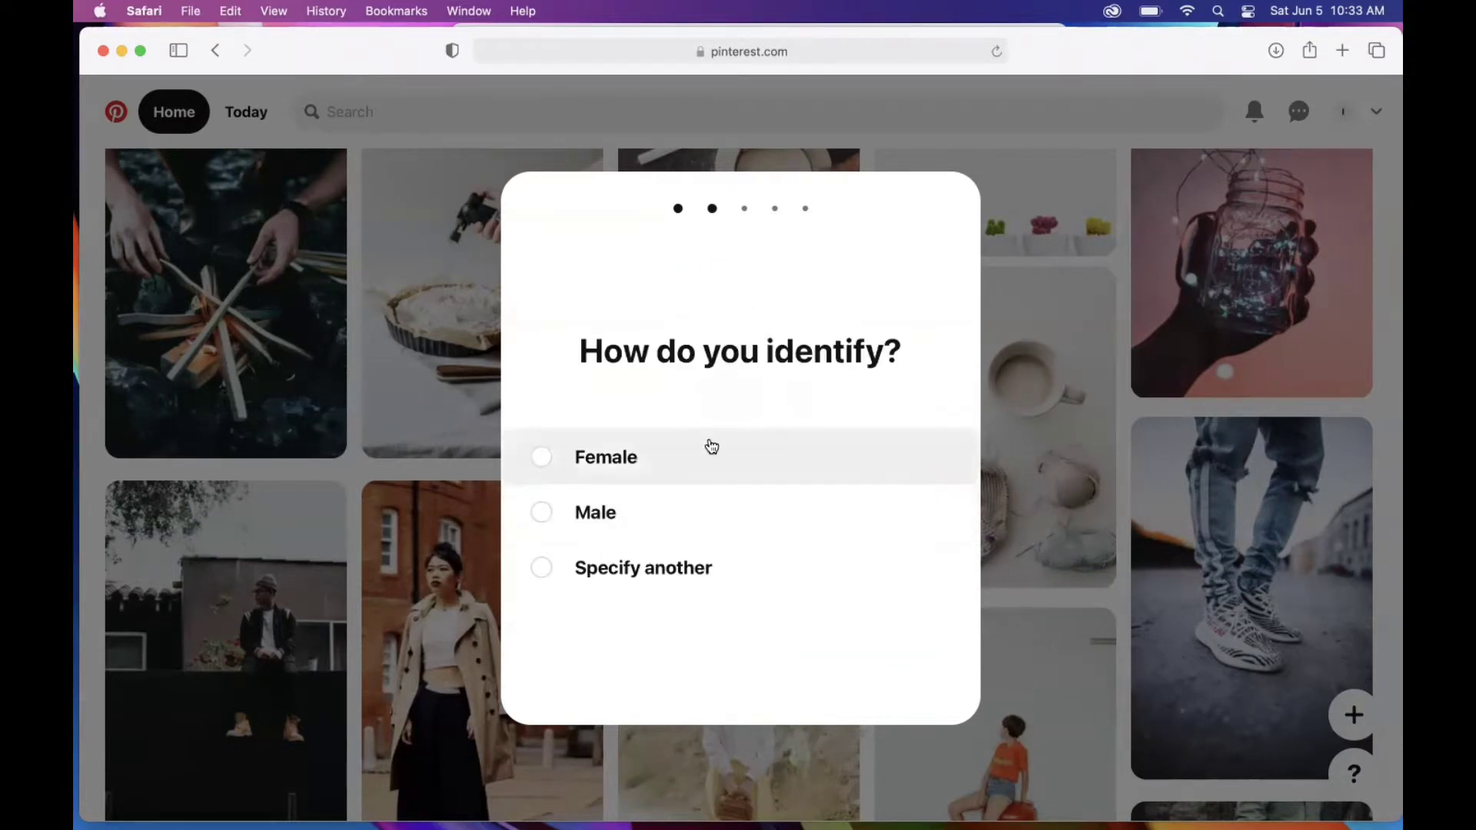
pyautogui.click(545, 460)
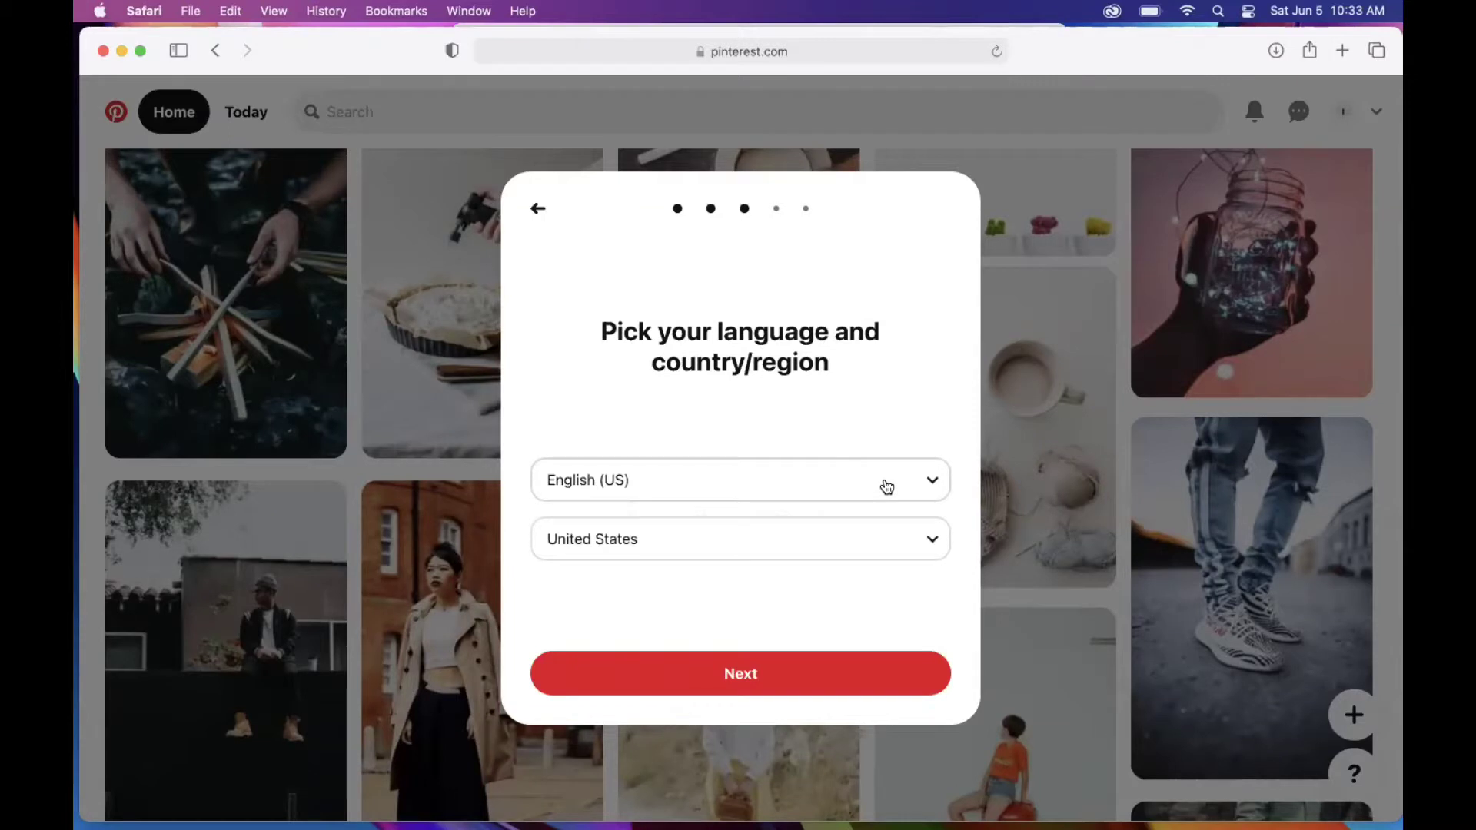
pyautogui.click(789, 678)
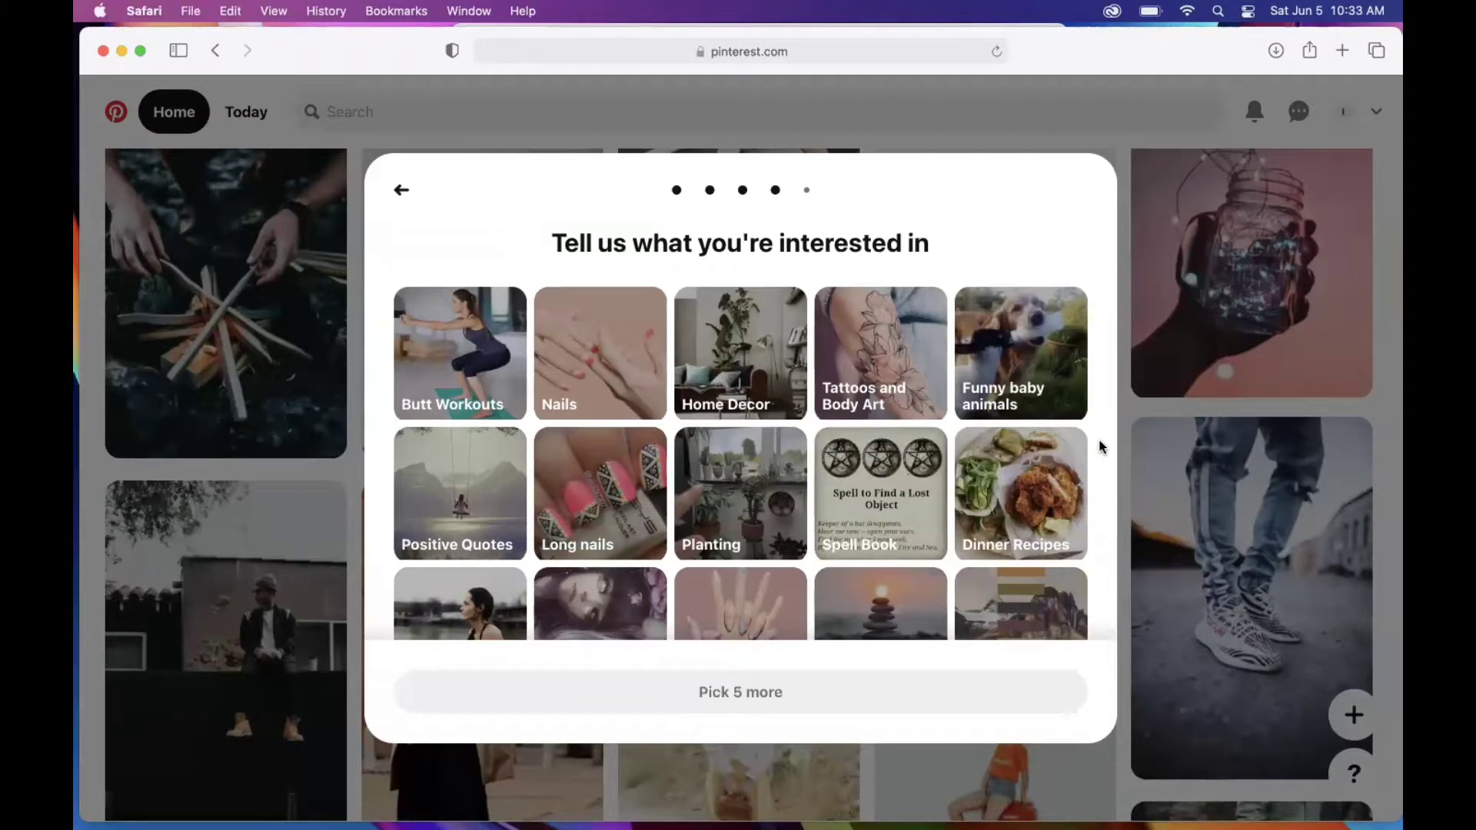
# Step: Pick Planting, Funny baby animals and Home Decor from the interest grid
pyautogui.scroll(-3, 1101, 446)
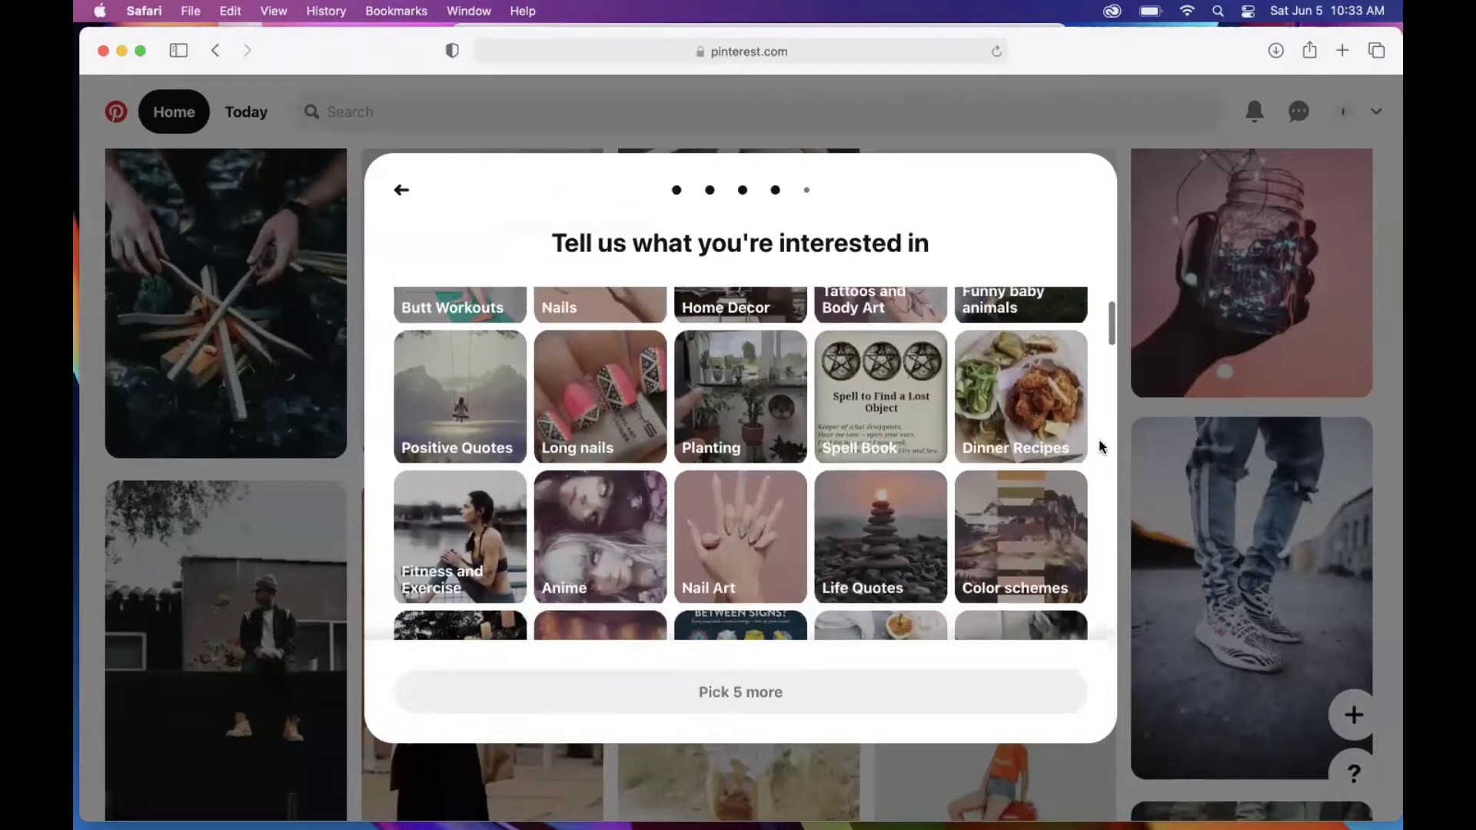
pyautogui.scroll(-1, 1101, 446)
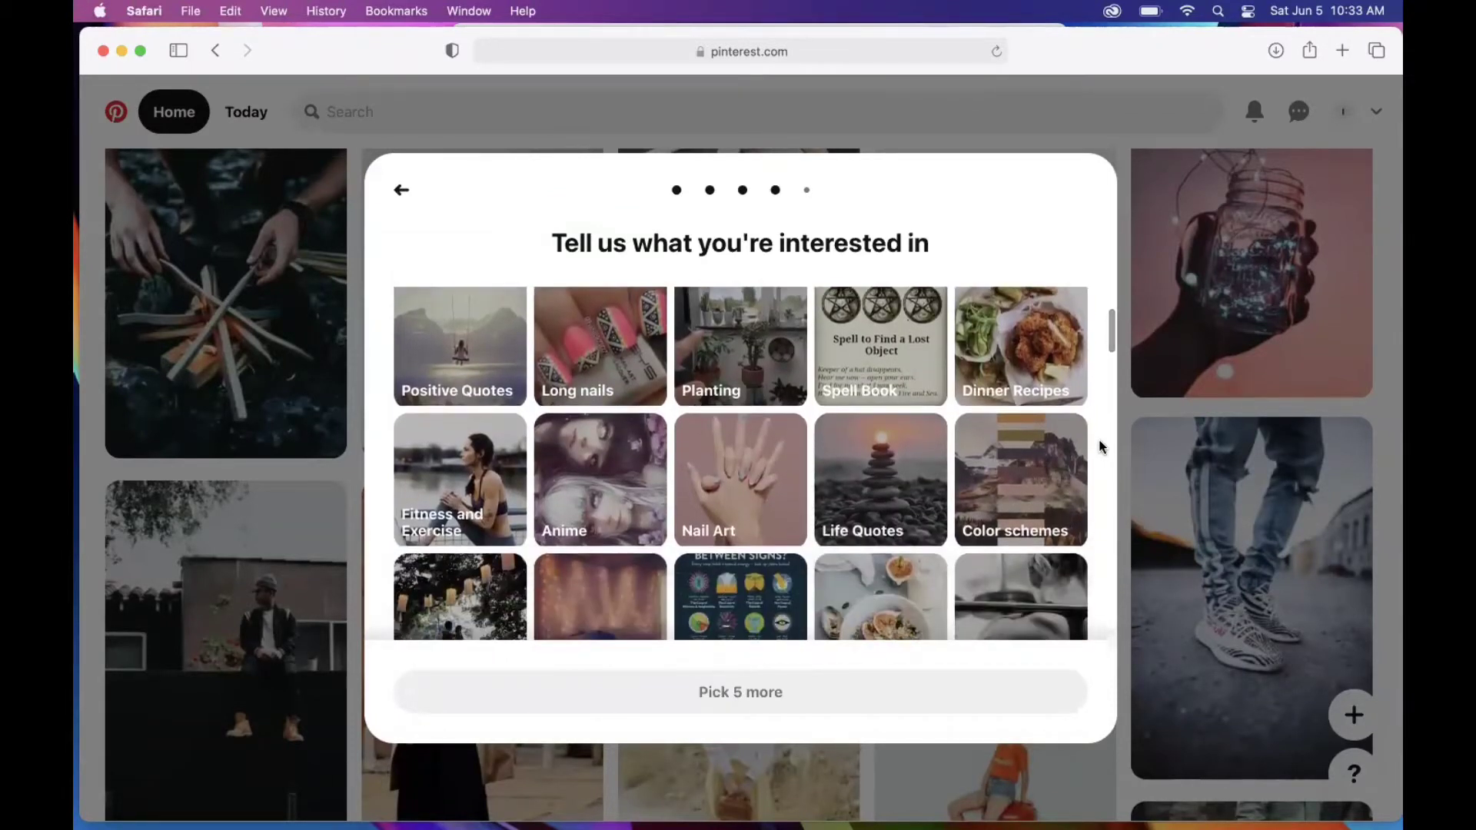
pyautogui.scroll(2, 1101, 446)
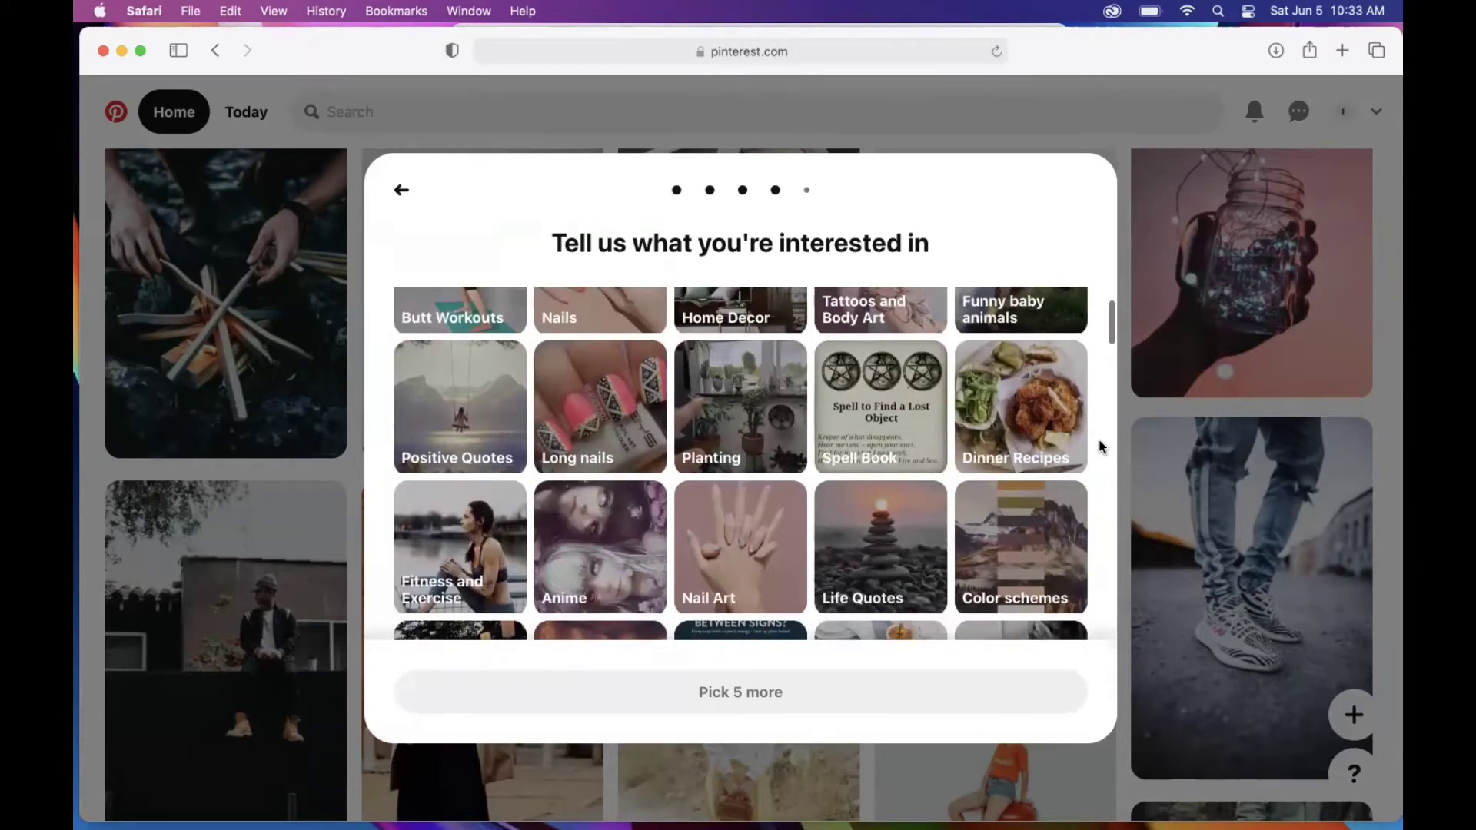
pyautogui.click(750, 404)
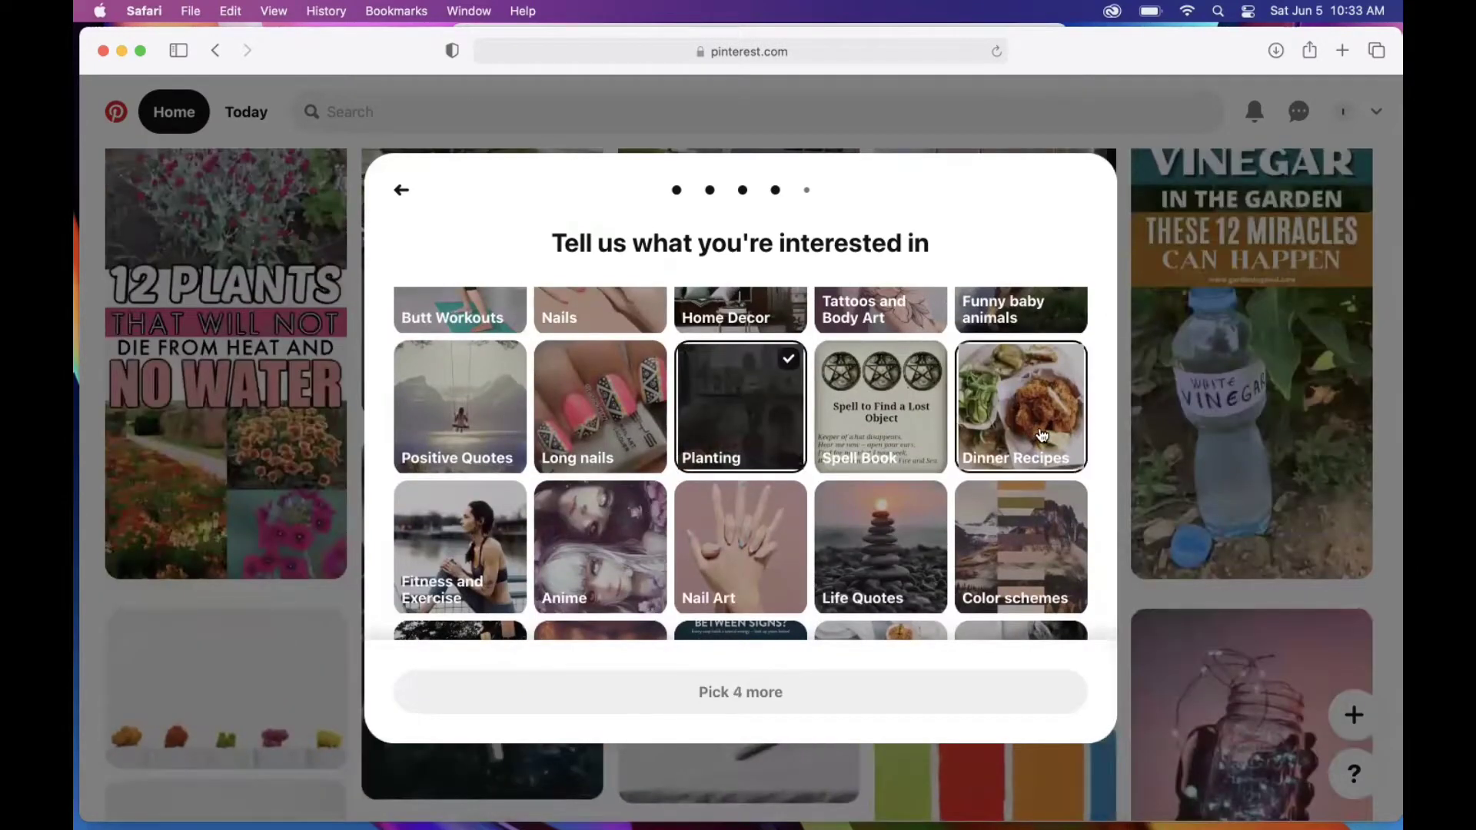
pyautogui.scroll(2, 1042, 435)
pyautogui.scroll(-1, 1043, 436)
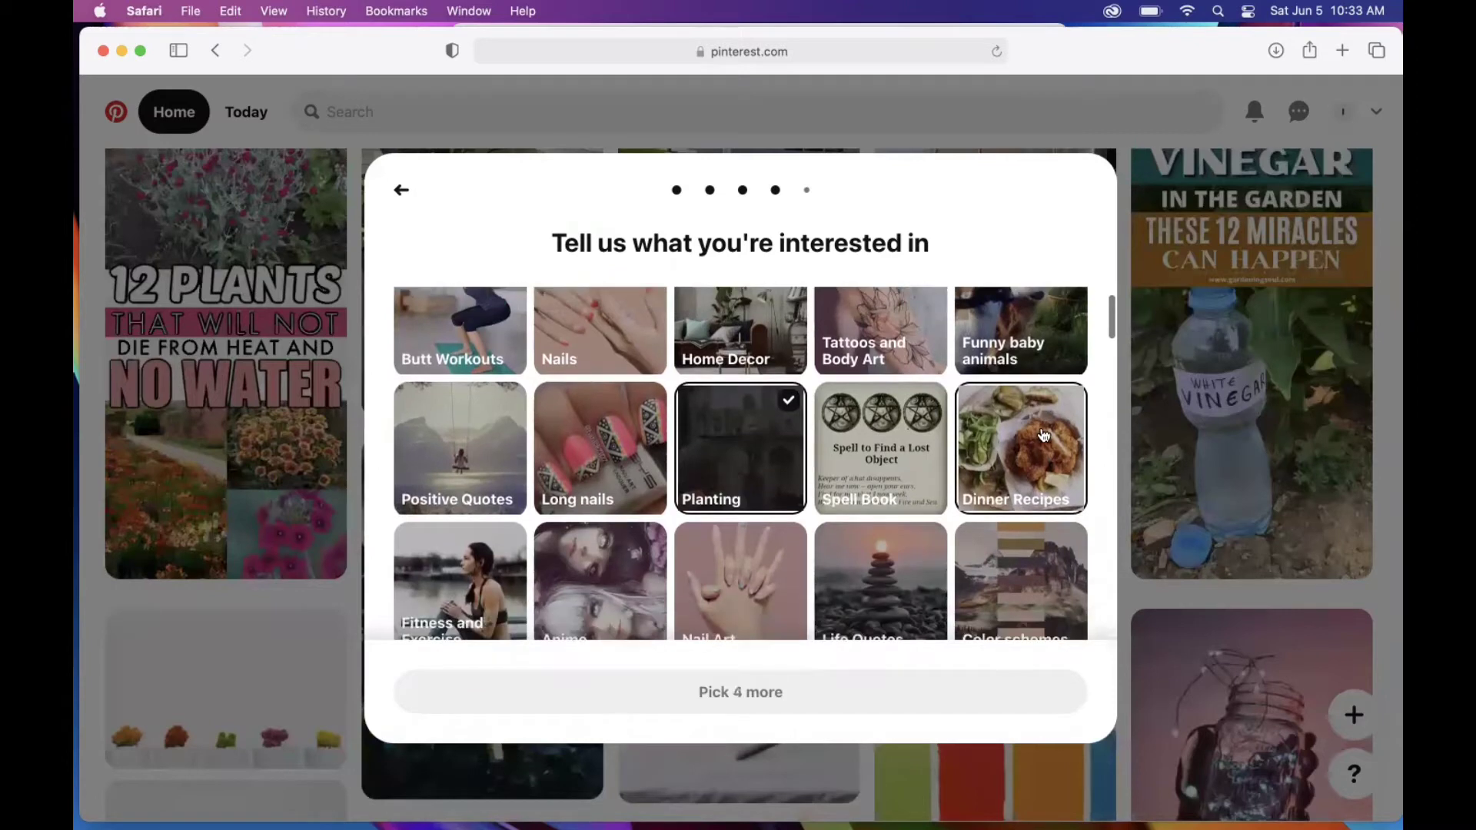
pyautogui.click(1047, 350)
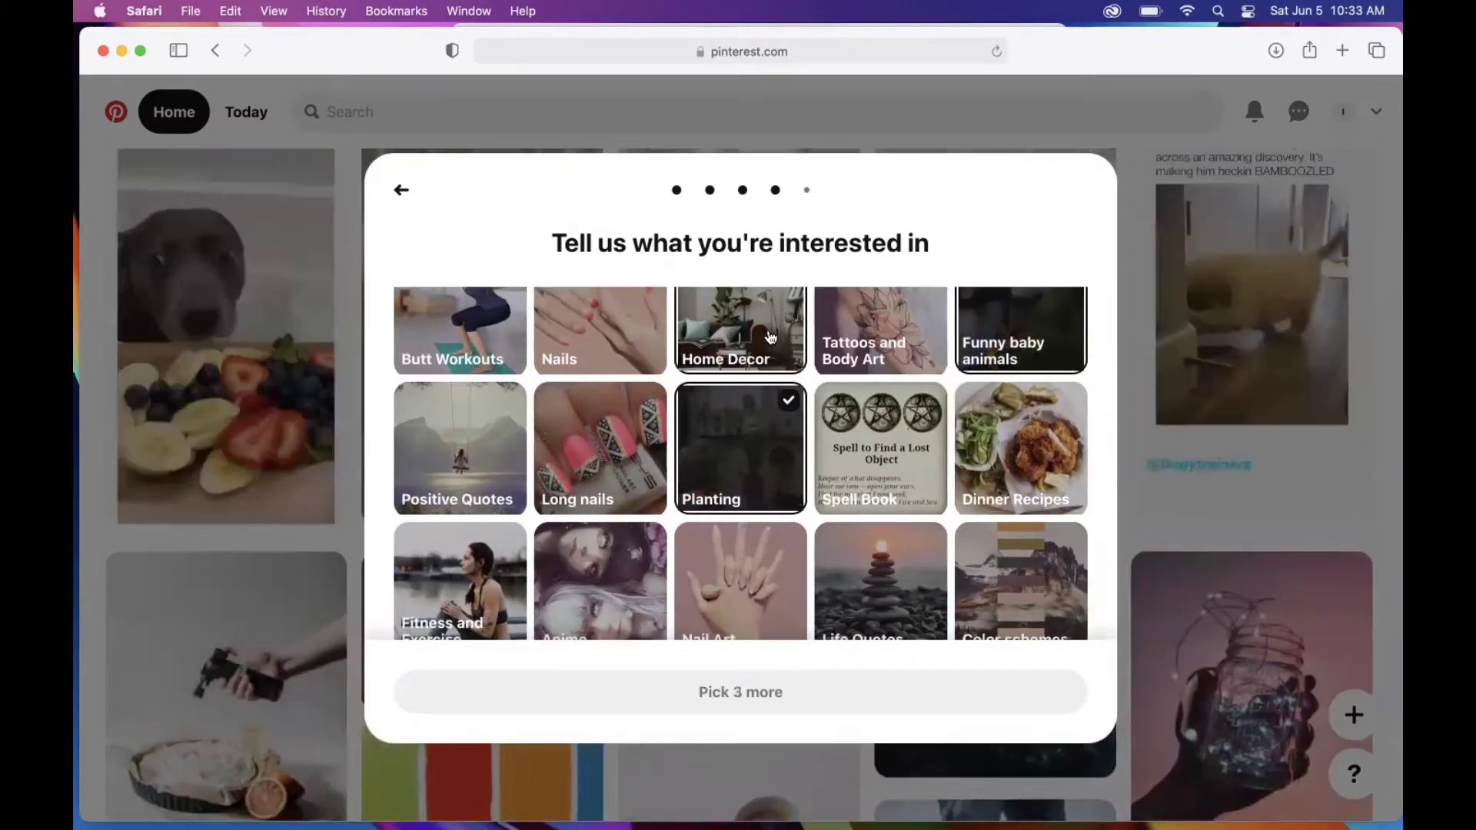
pyautogui.click(771, 340)
# Step: Add Healthy Snacks and DIY Projects to the chosen interests
pyautogui.scroll(-4, 945, 489)
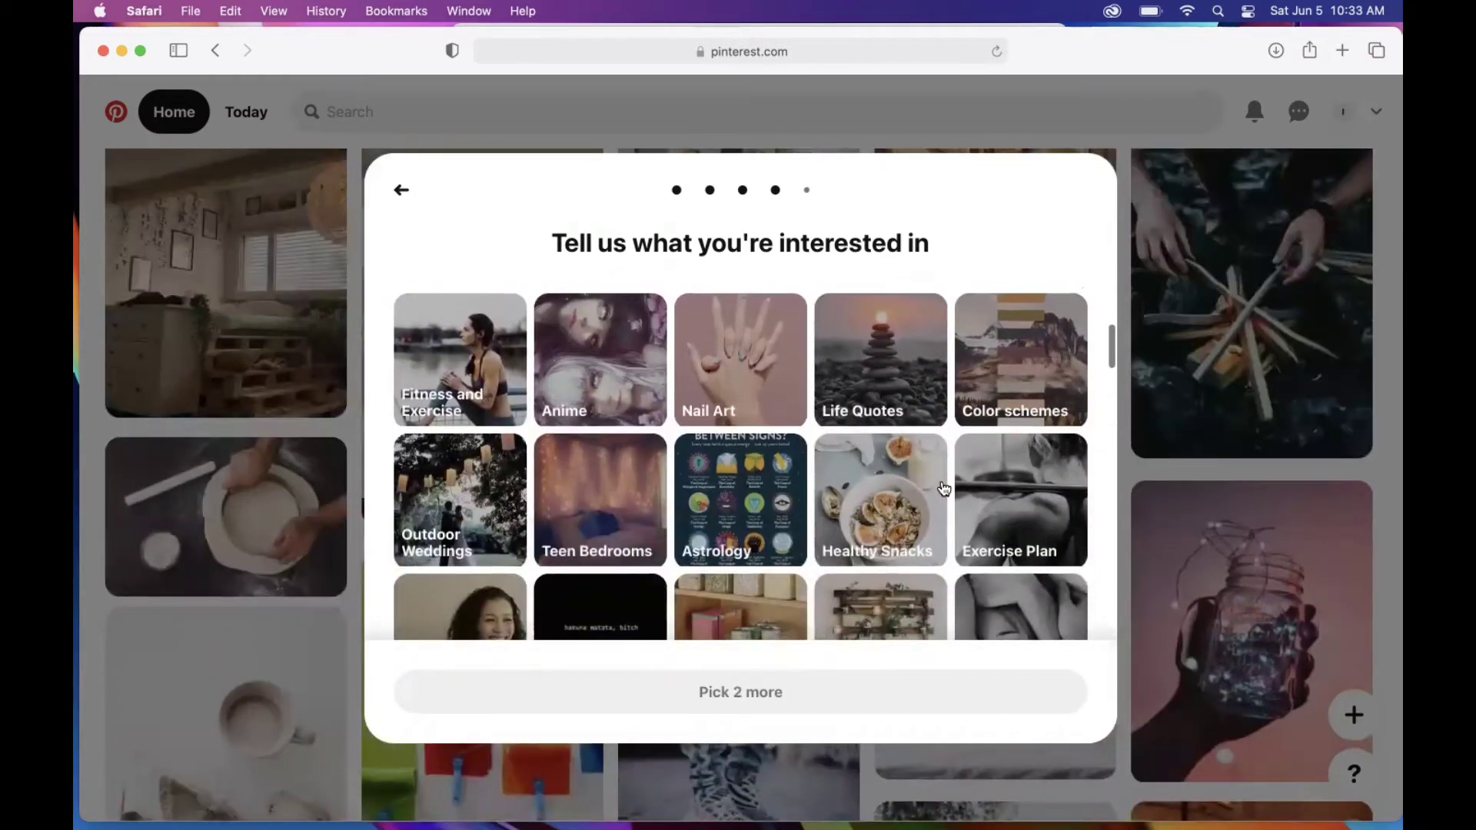
pyautogui.scroll(-3, 944, 489)
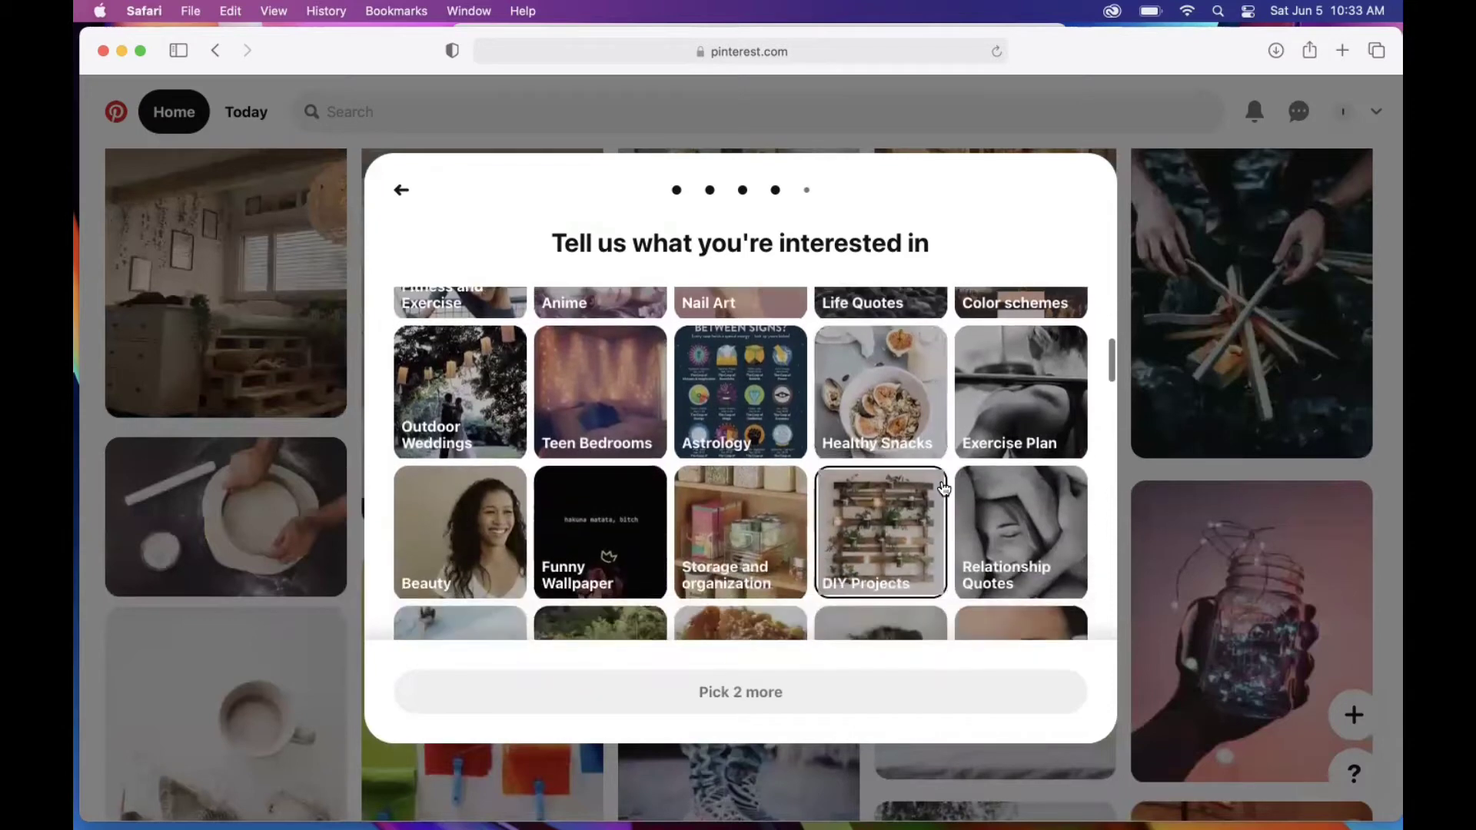
pyautogui.click(867, 352)
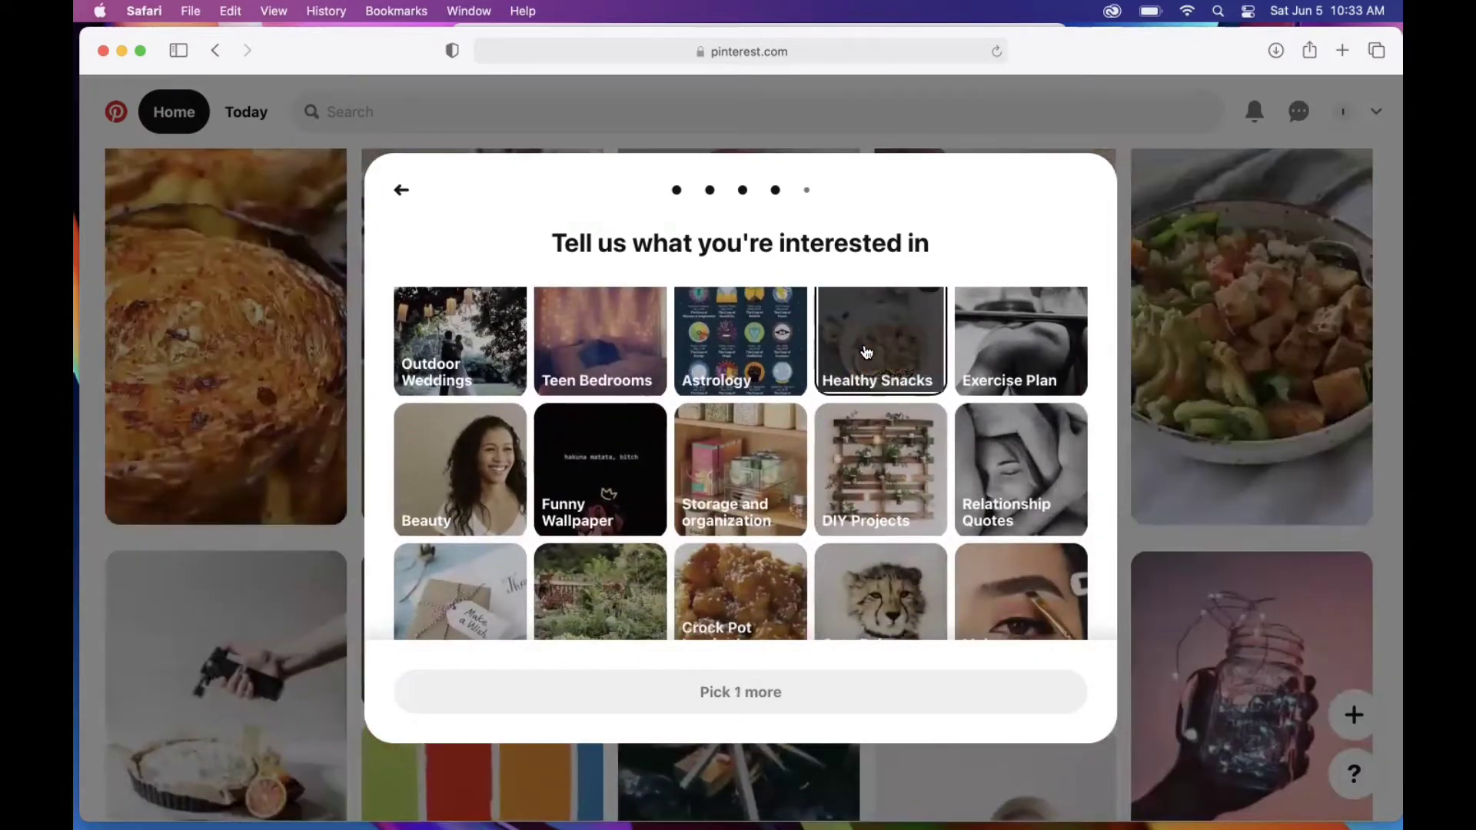
pyautogui.click(880, 480)
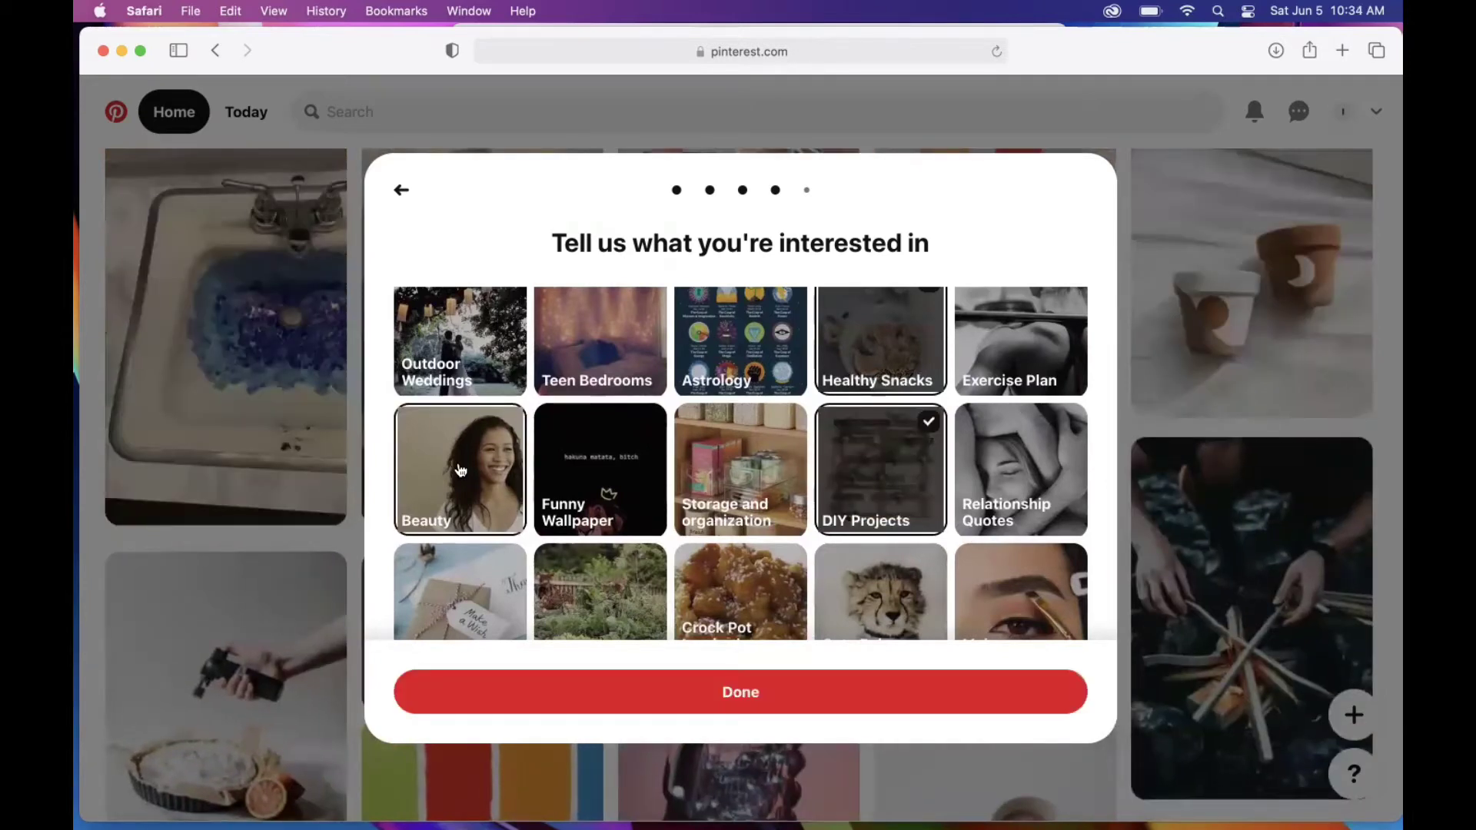
# Step: Add Beauty, Flowers, DIY Gifts and Kittens to the chosen interests
pyautogui.click(460, 470)
pyautogui.scroll(-3, 720, 573)
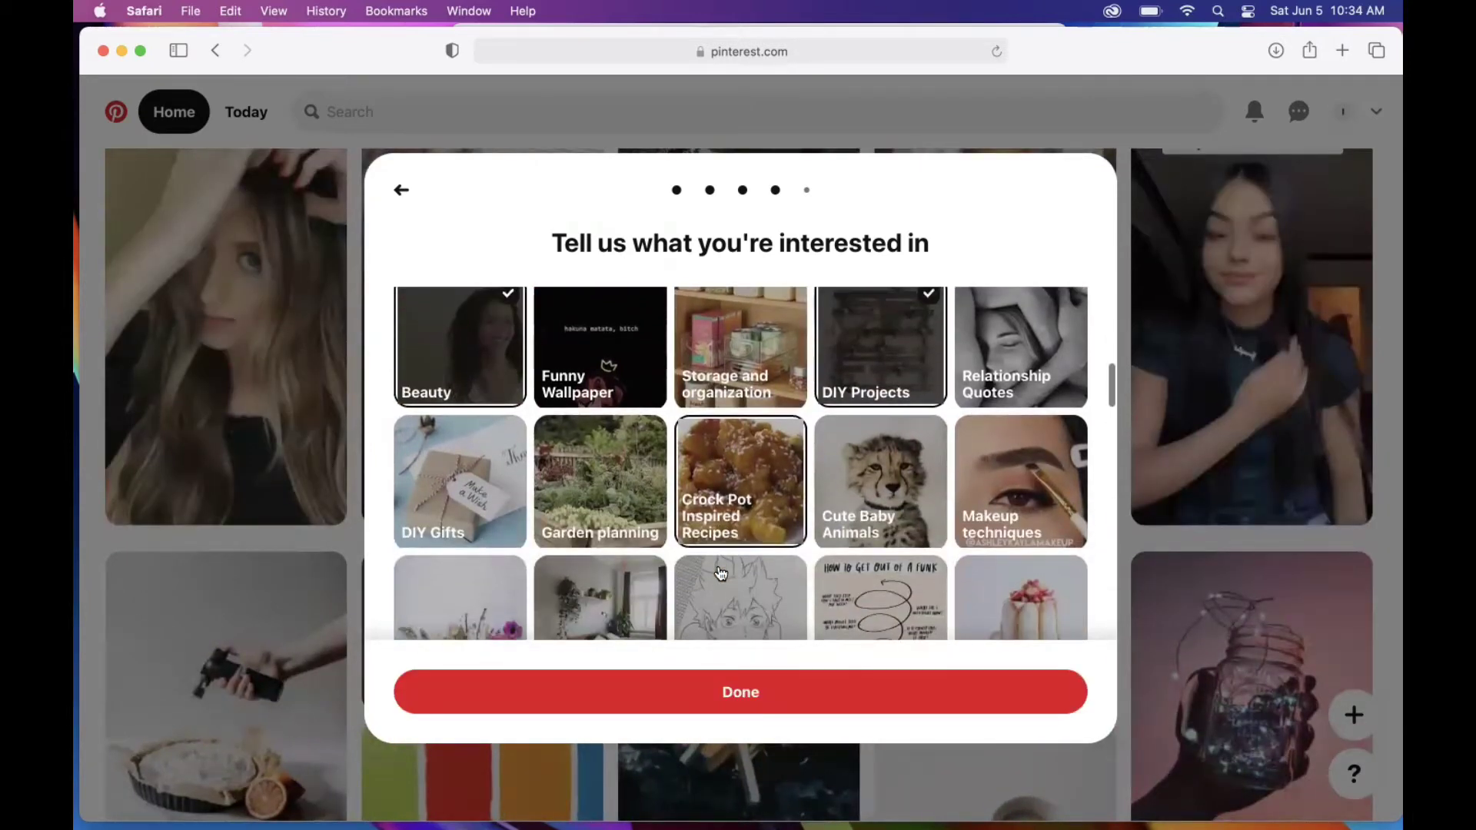
pyautogui.scroll(-3, 721, 573)
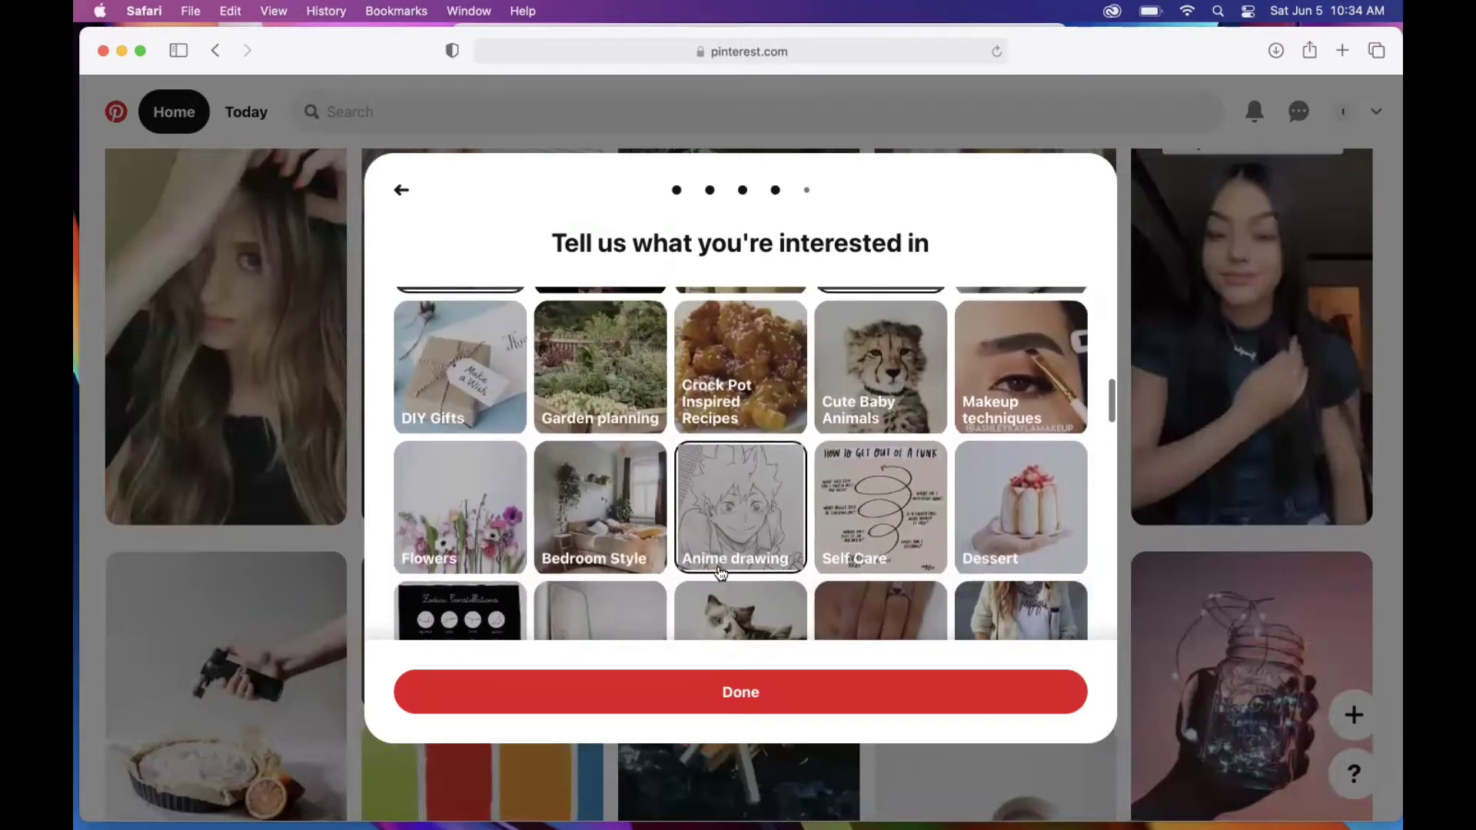
pyautogui.click(476, 508)
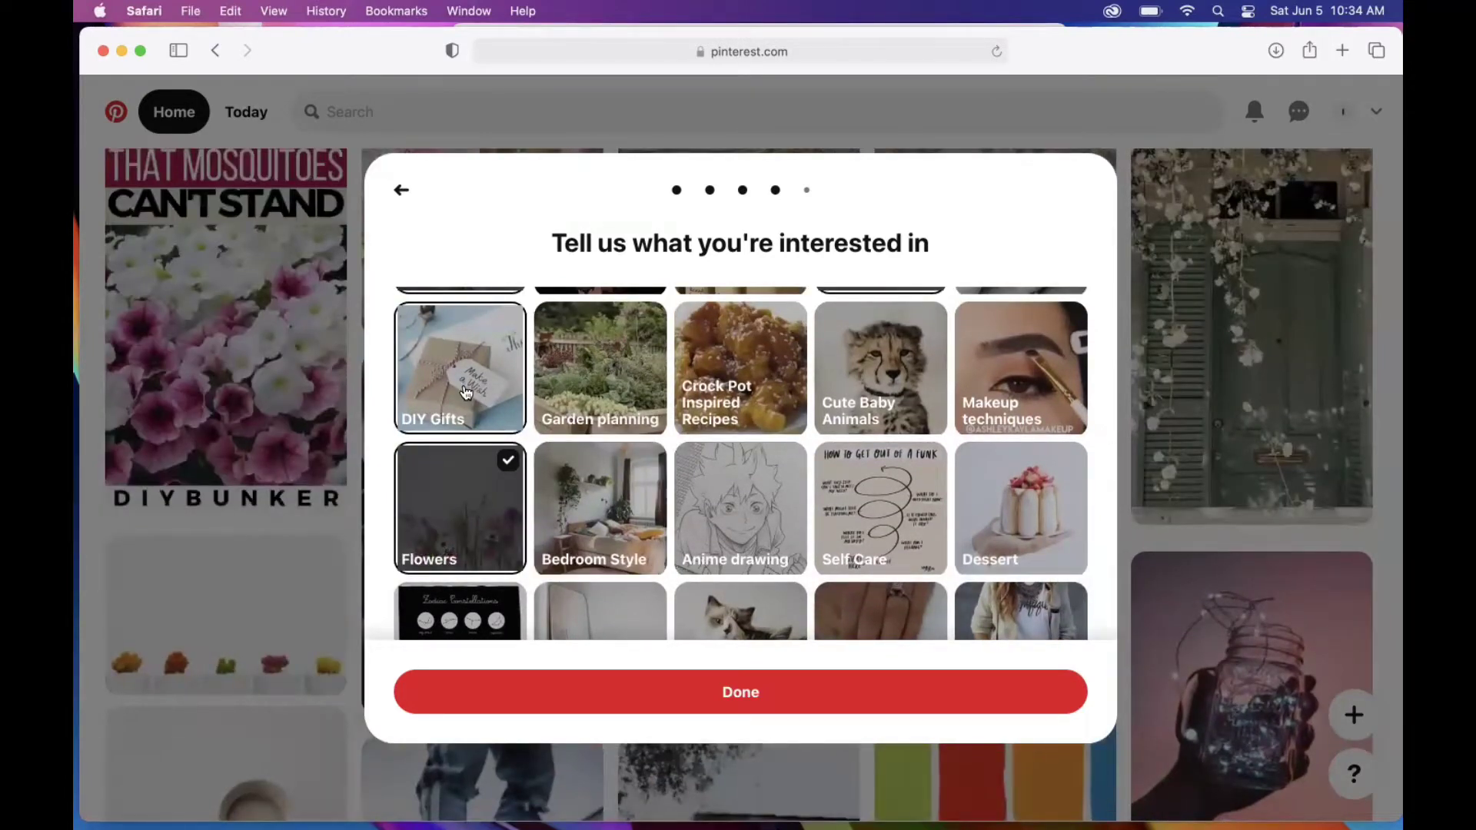
pyautogui.click(466, 392)
pyautogui.scroll(-3, 817, 510)
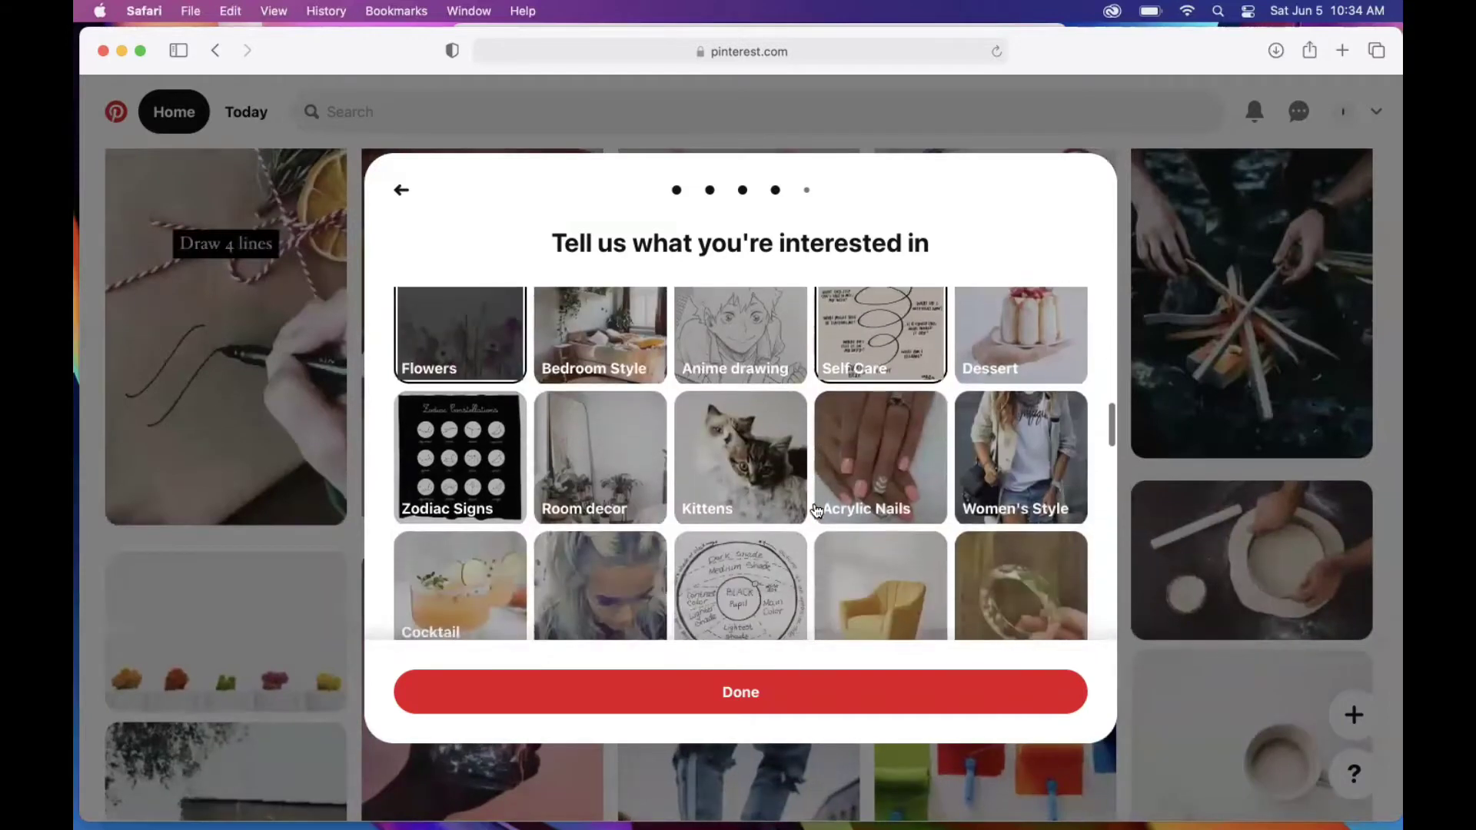
pyautogui.scroll(-2, 817, 511)
pyautogui.click(726, 372)
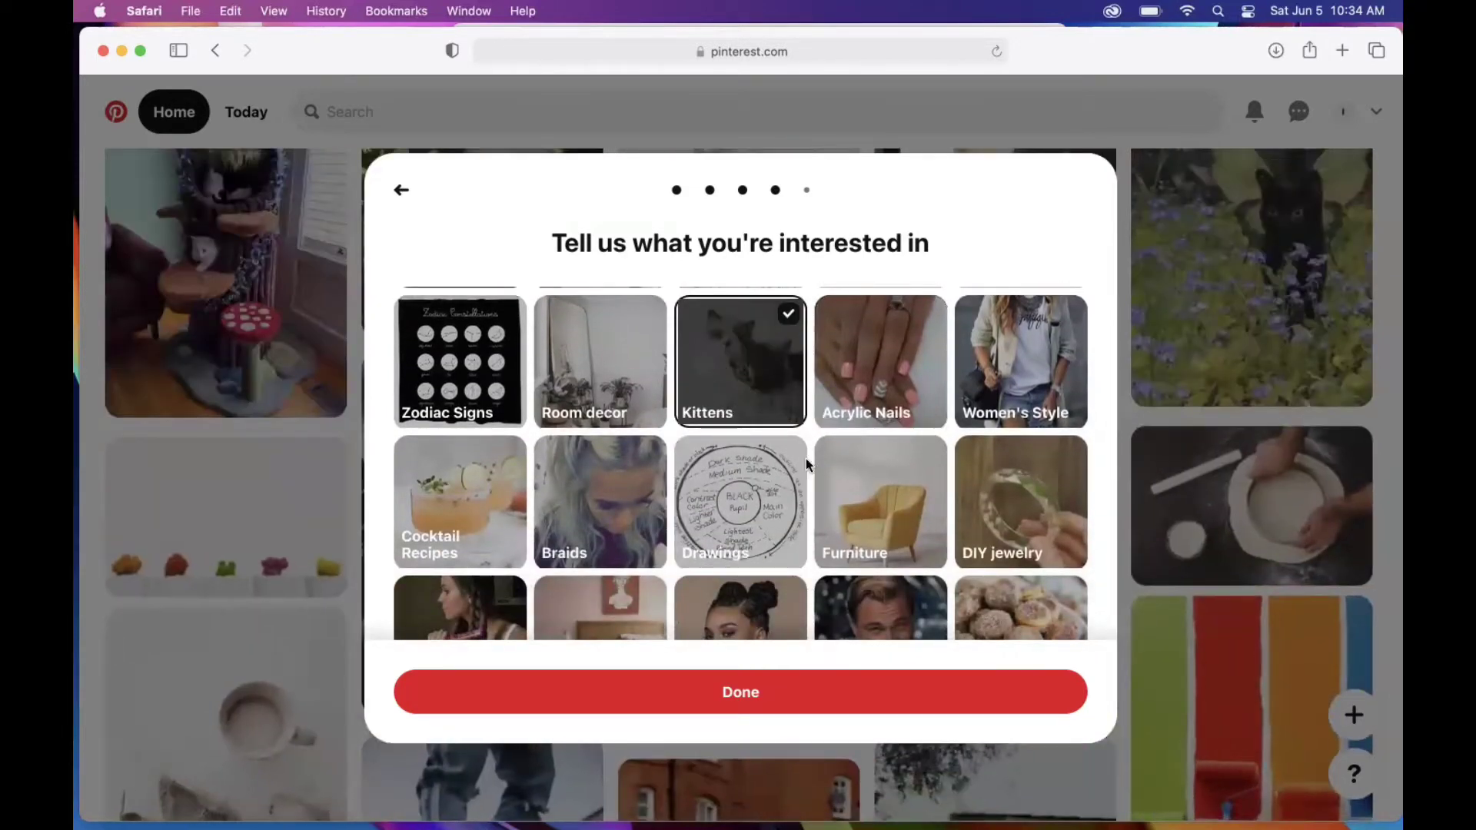
# Step: Further down the grid, add Memes and Tiny House Living as interests
pyautogui.scroll(-3, 807, 466)
pyautogui.scroll(-3, 807, 465)
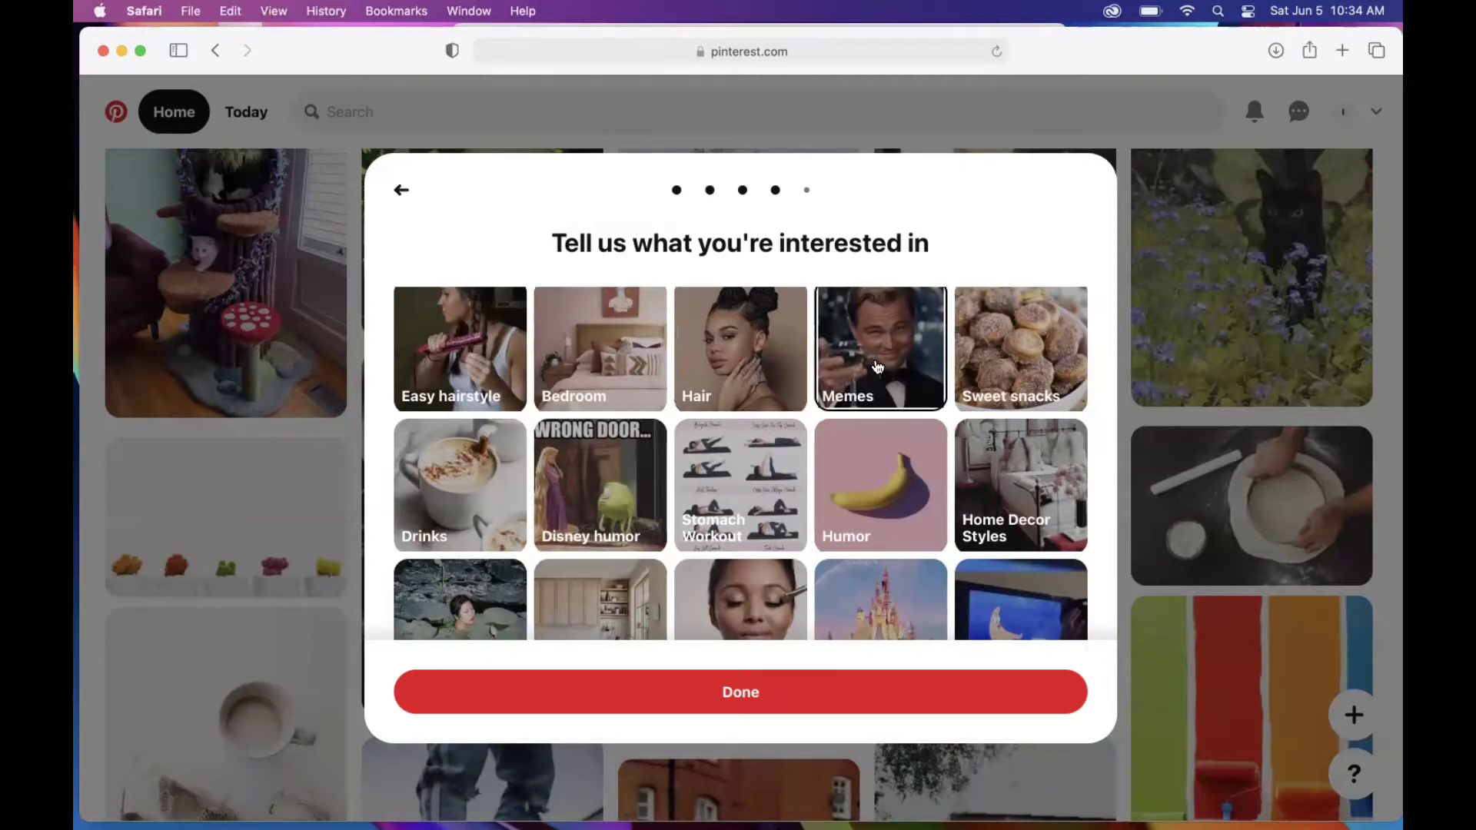
pyautogui.click(877, 367)
pyautogui.scroll(-3, 658, 419)
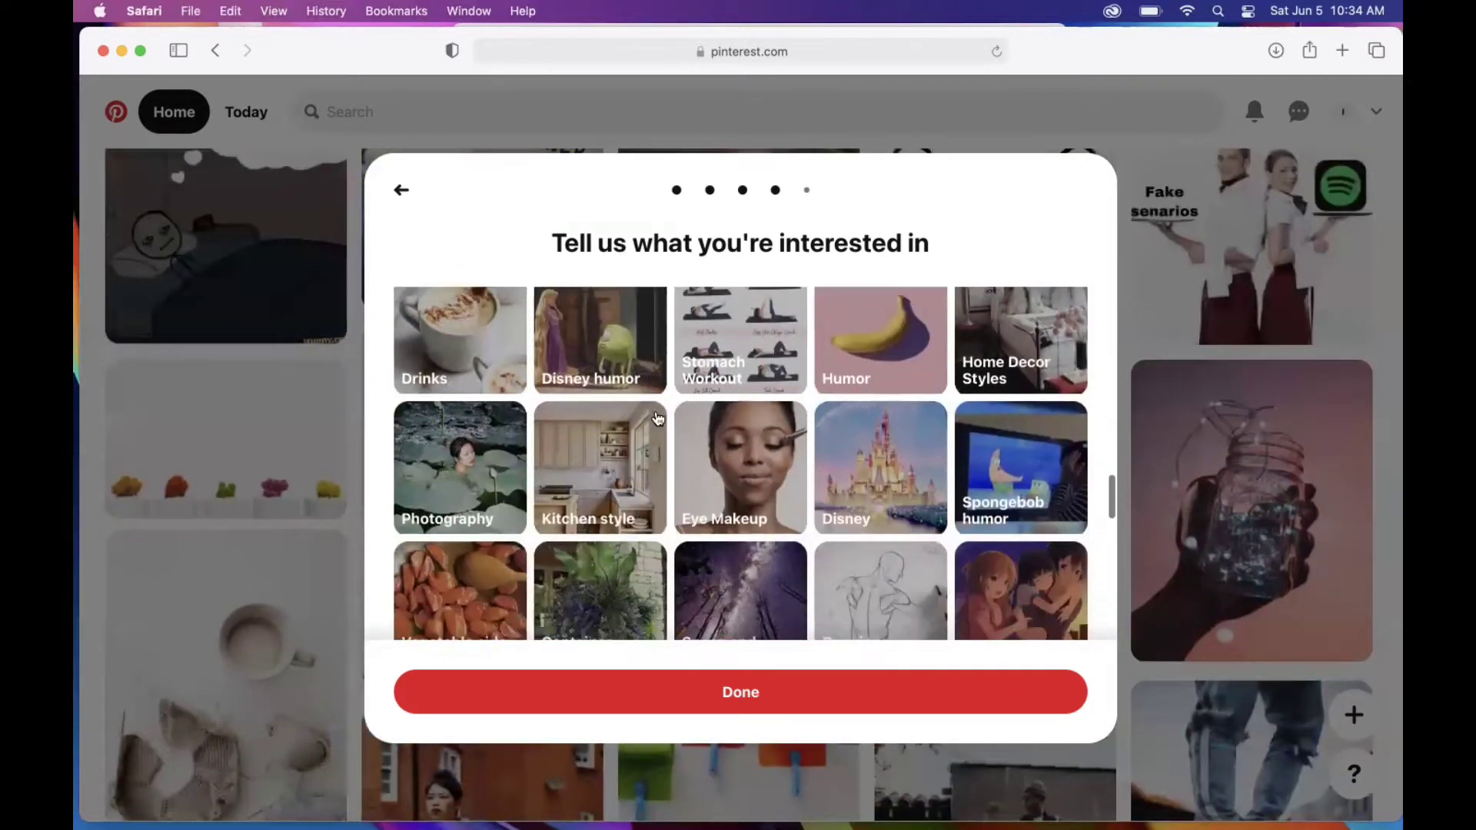
pyautogui.scroll(-3, 917, 532)
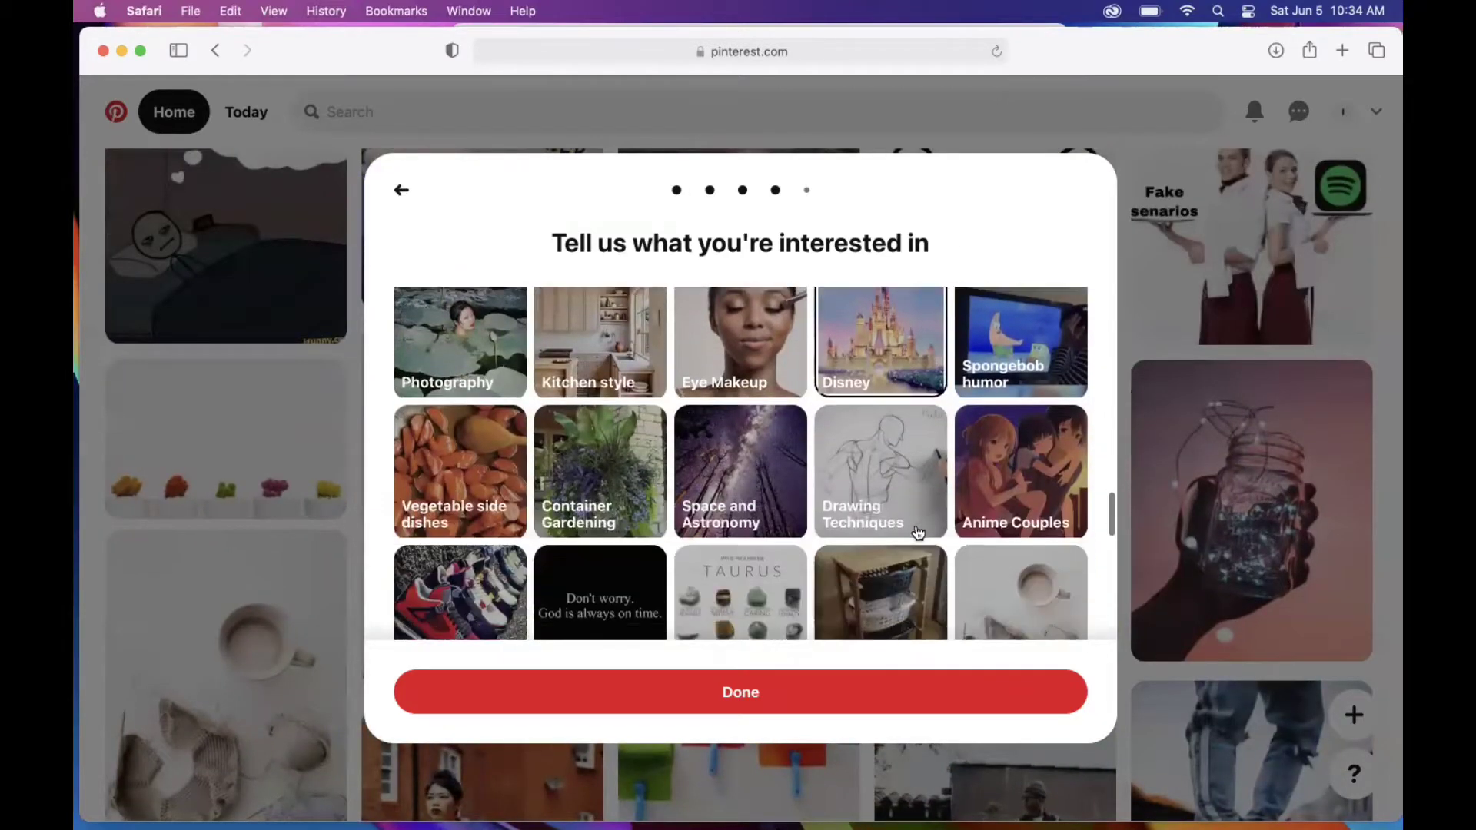
pyautogui.scroll(-3, 917, 532)
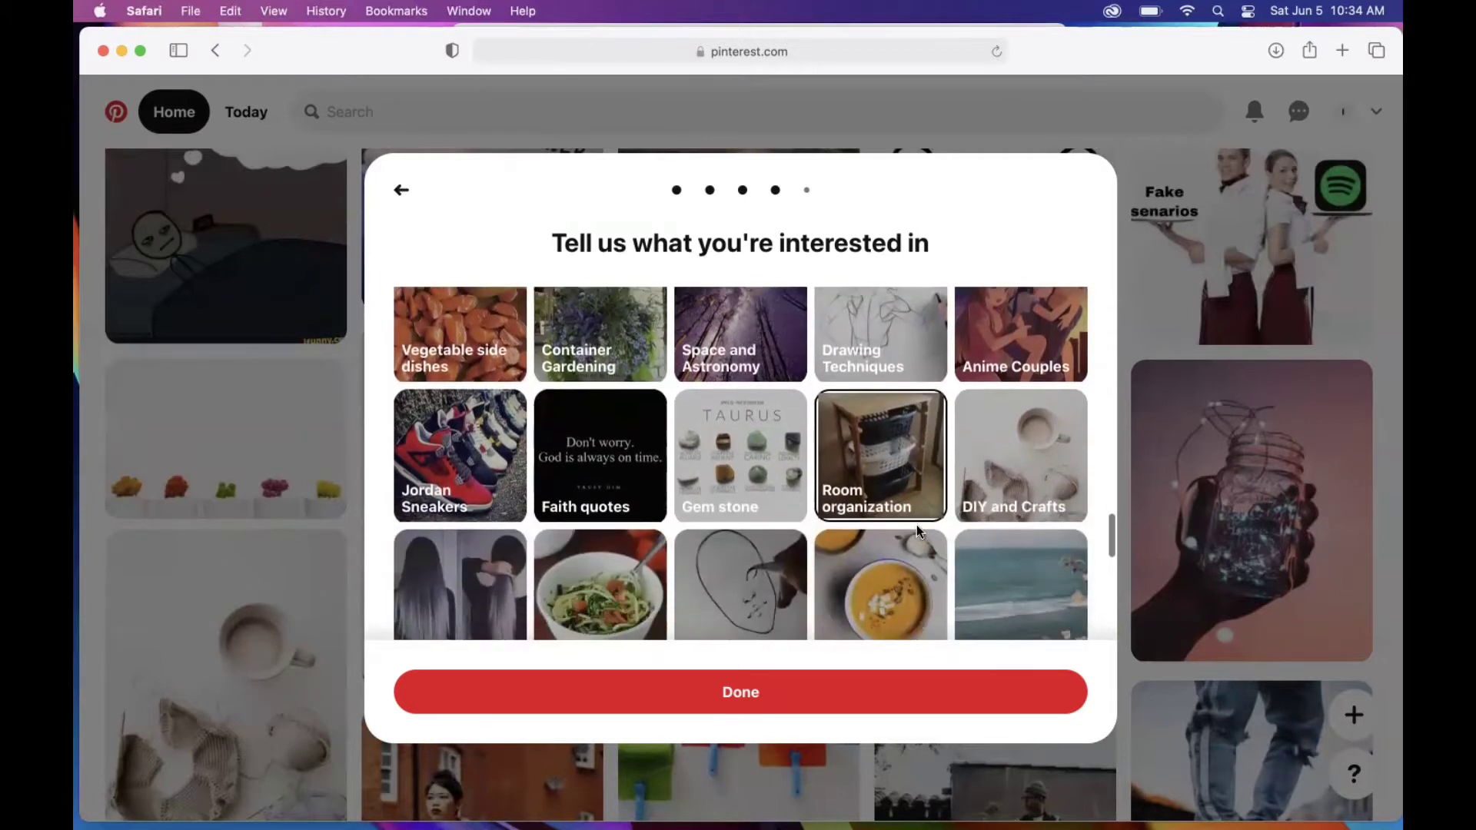
pyautogui.scroll(-3, 917, 532)
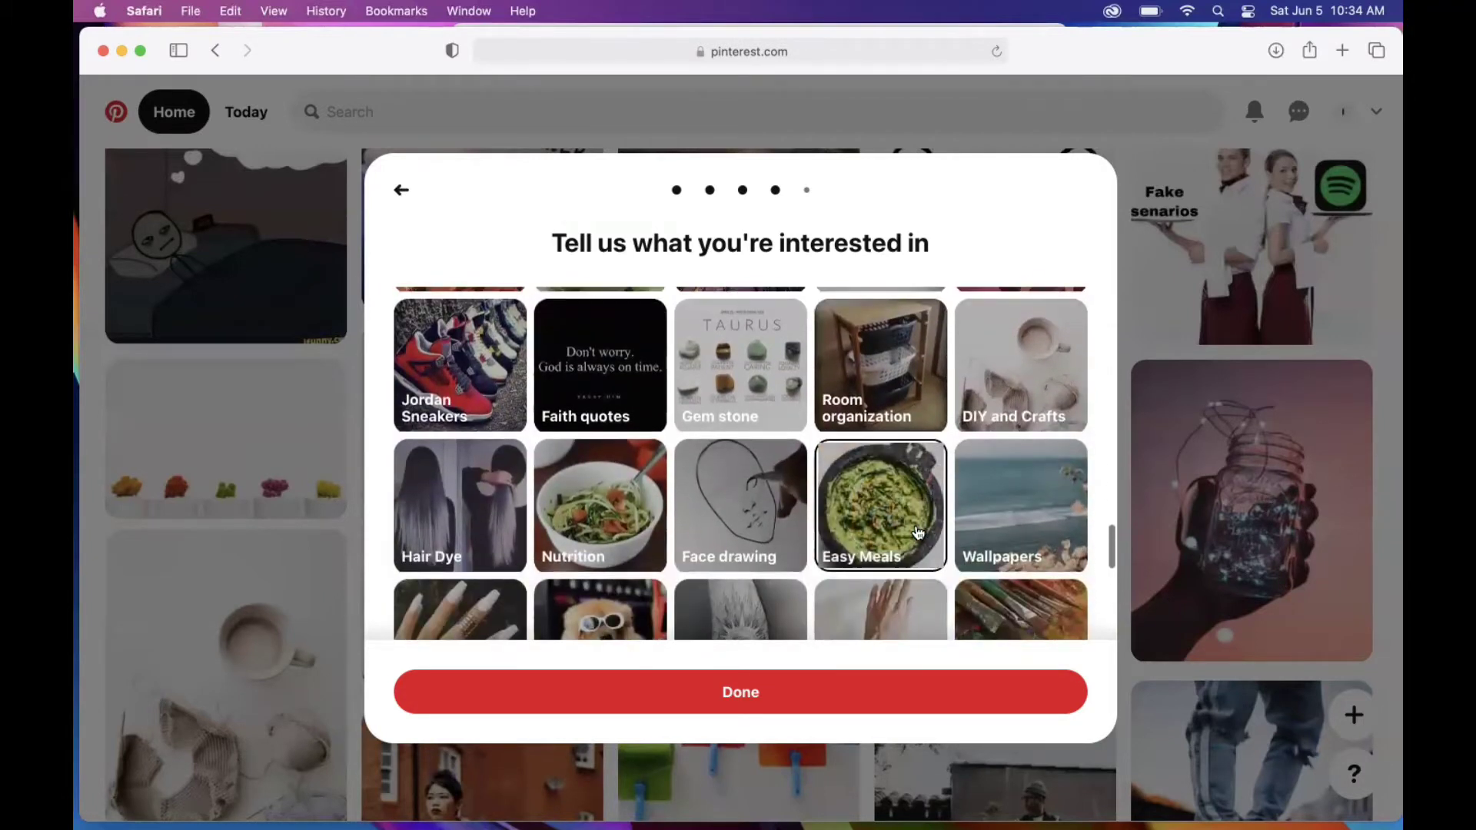
pyautogui.scroll(-3, 917, 533)
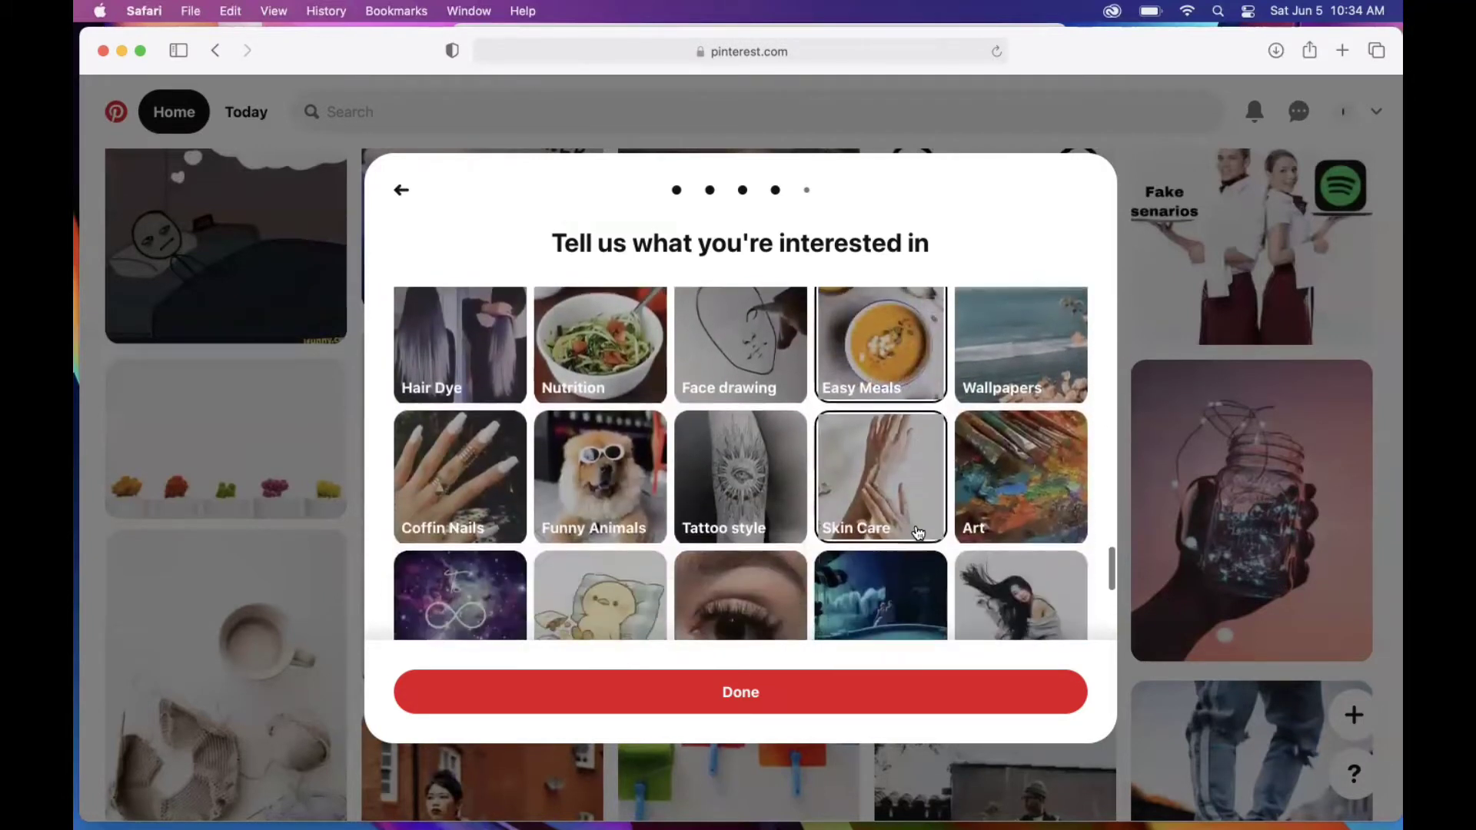
pyautogui.scroll(1, 918, 532)
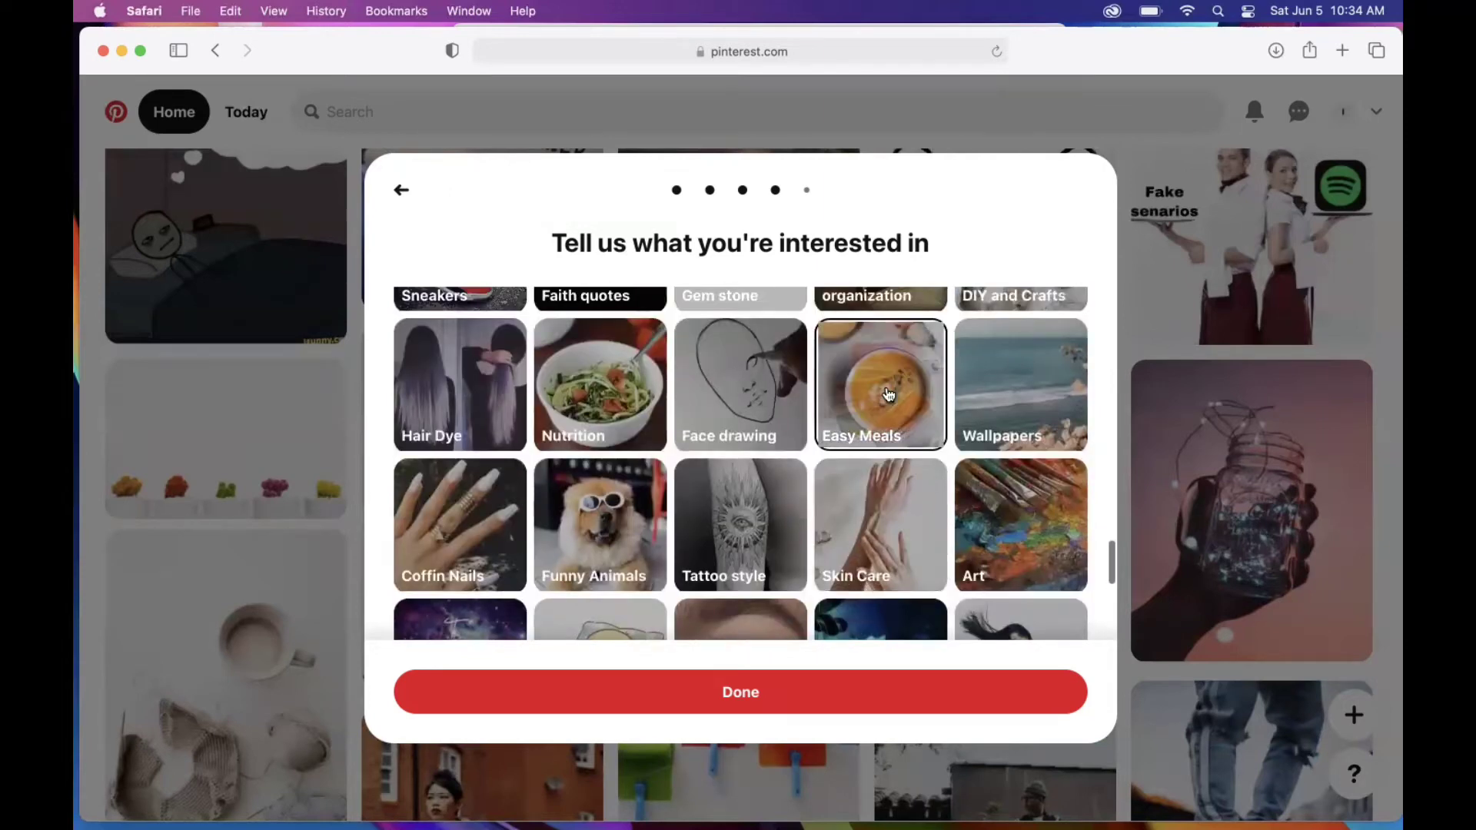
pyautogui.scroll(-4, 738, 492)
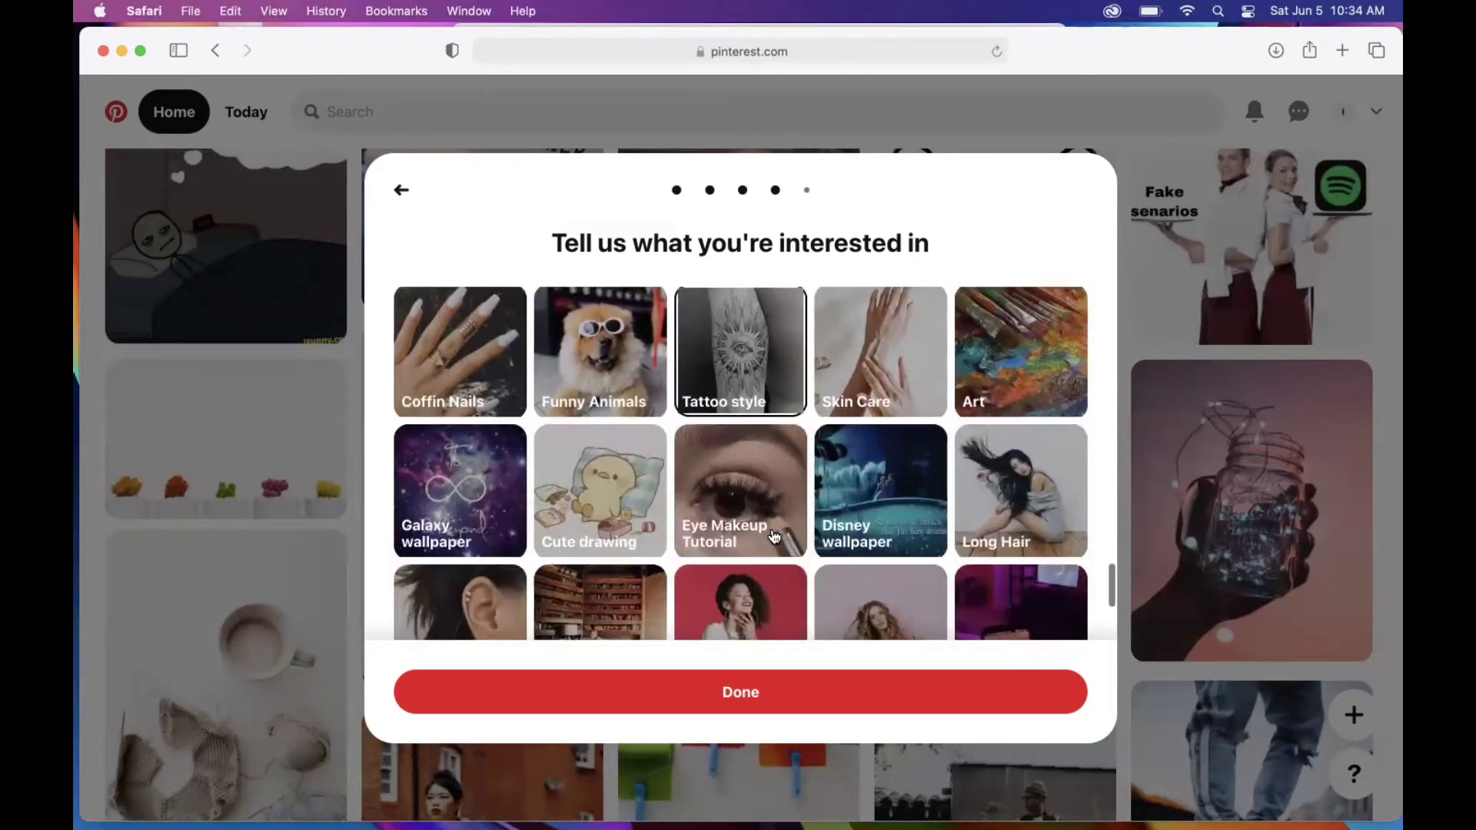
pyautogui.scroll(-5, 658, 515)
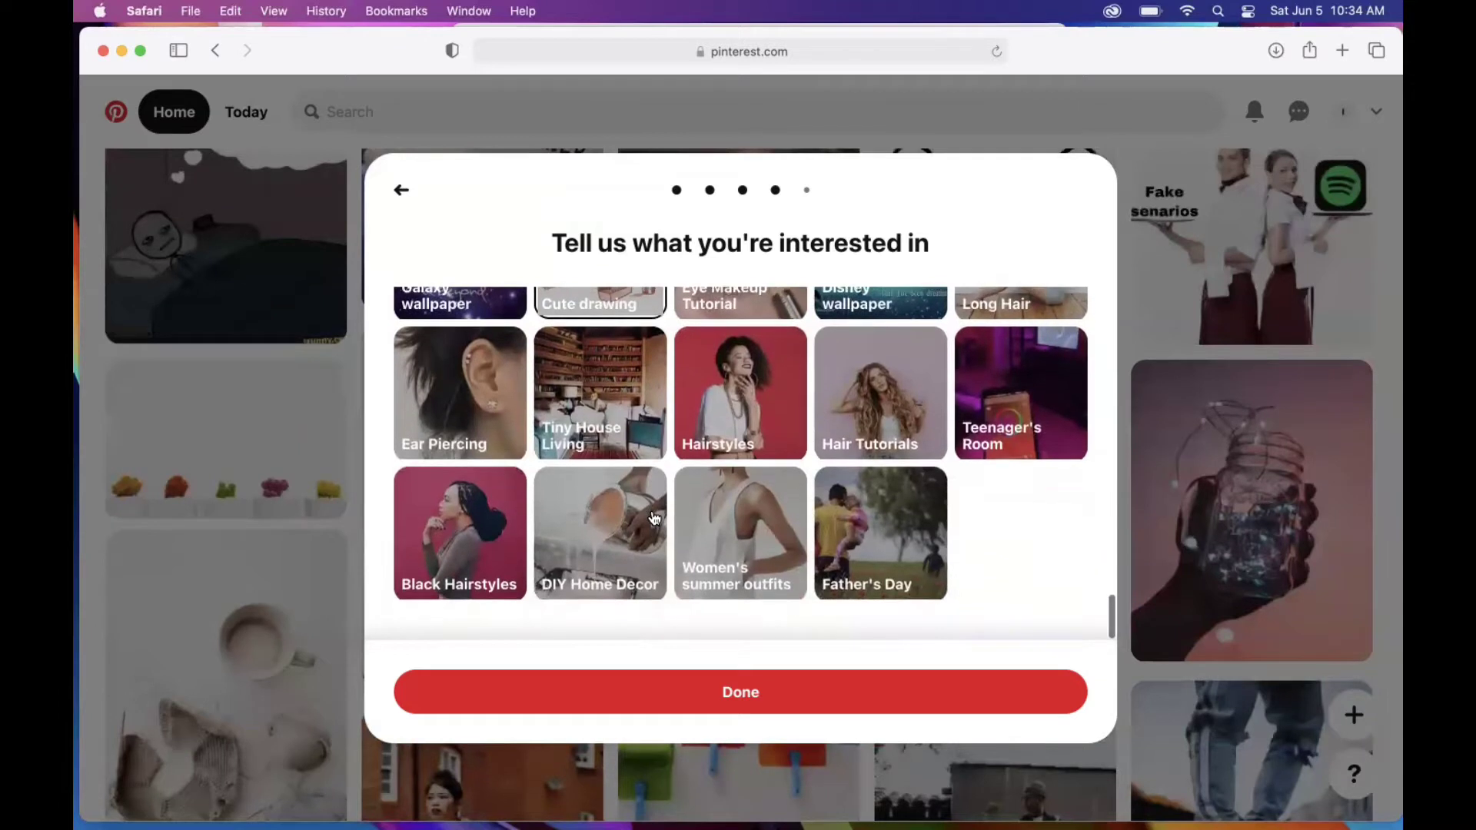
pyautogui.scroll(2, 655, 517)
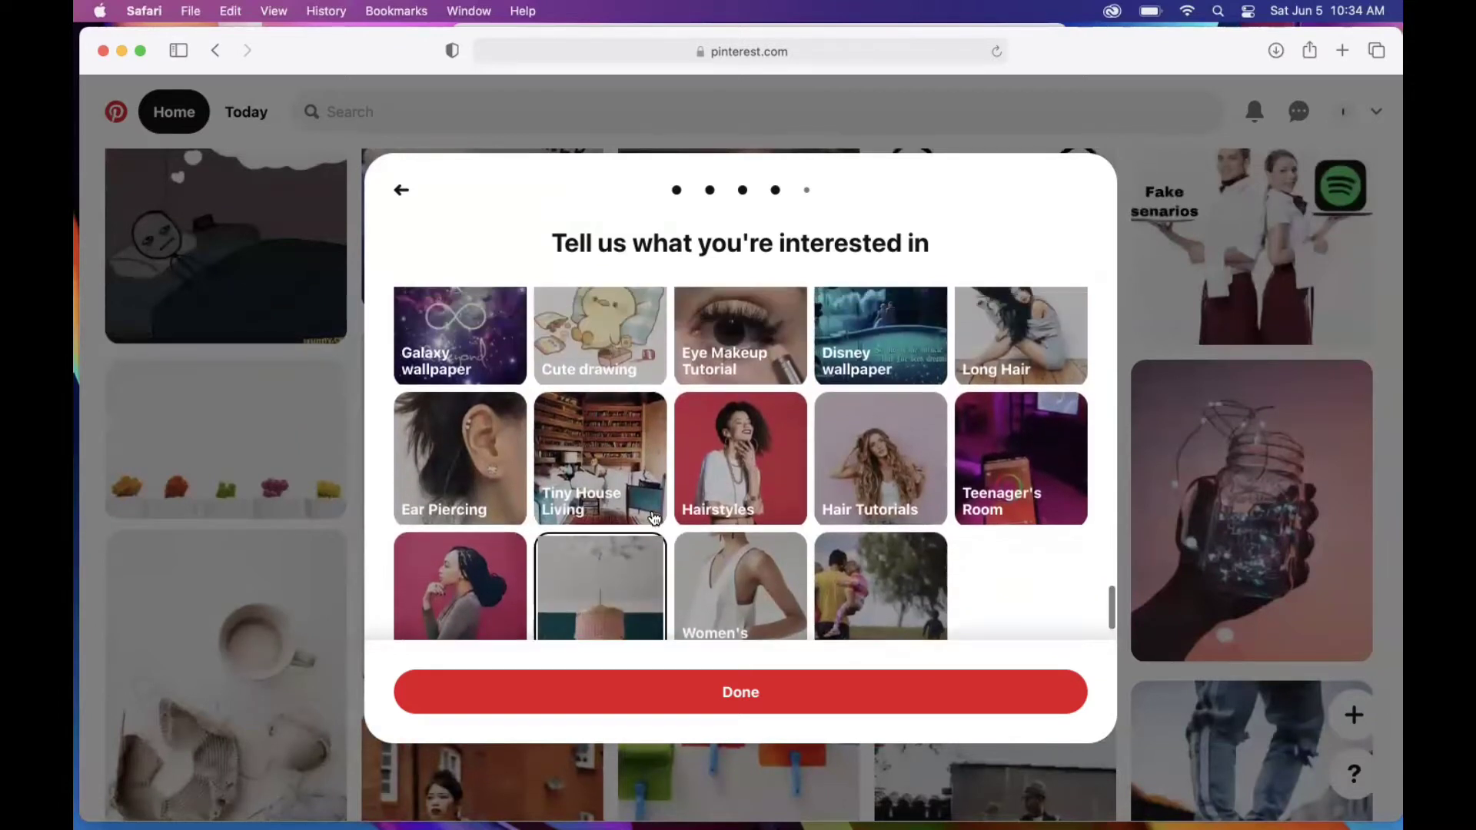
pyautogui.scroll(2, 655, 517)
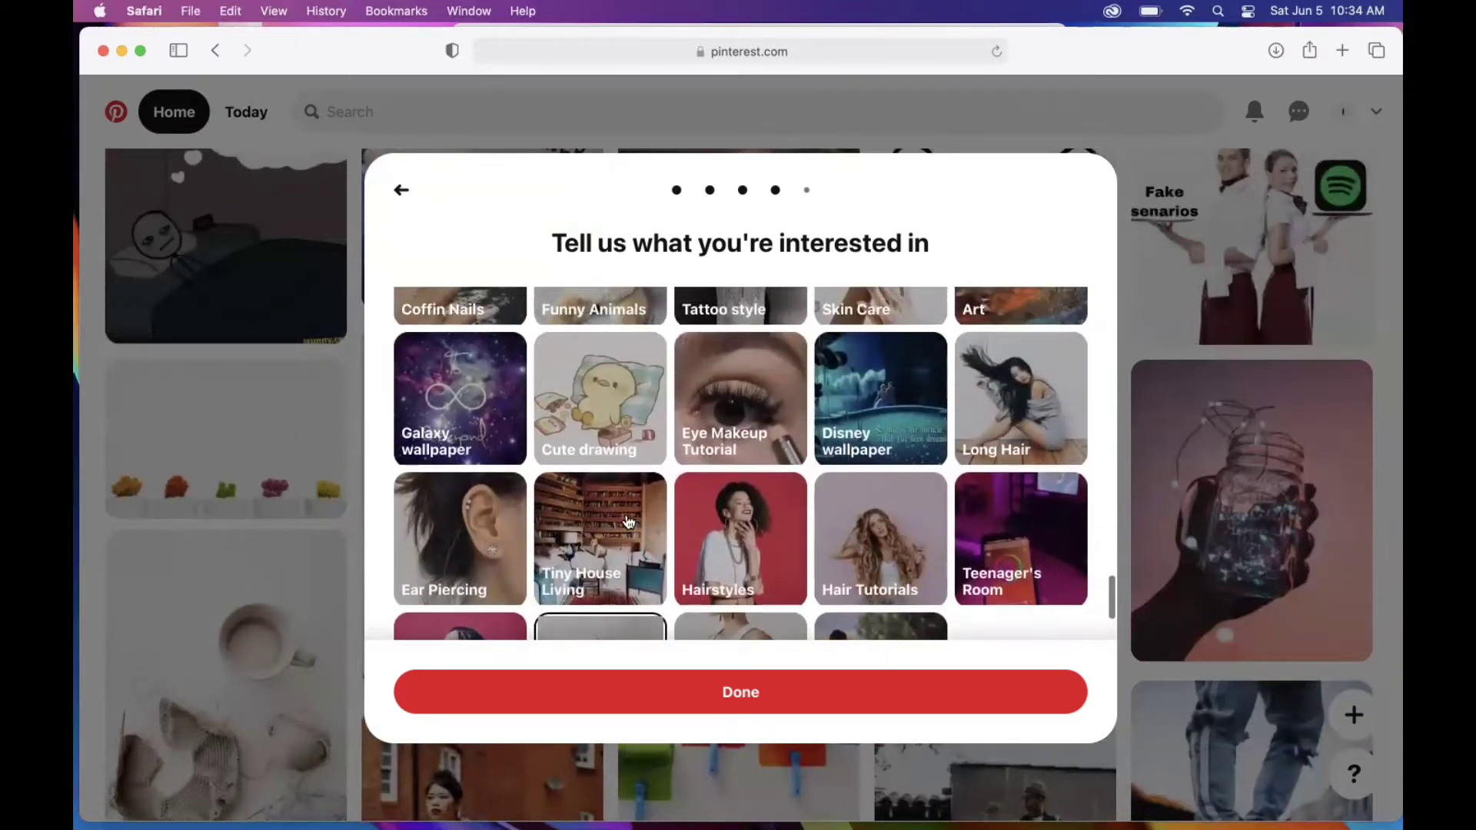
pyautogui.click(610, 532)
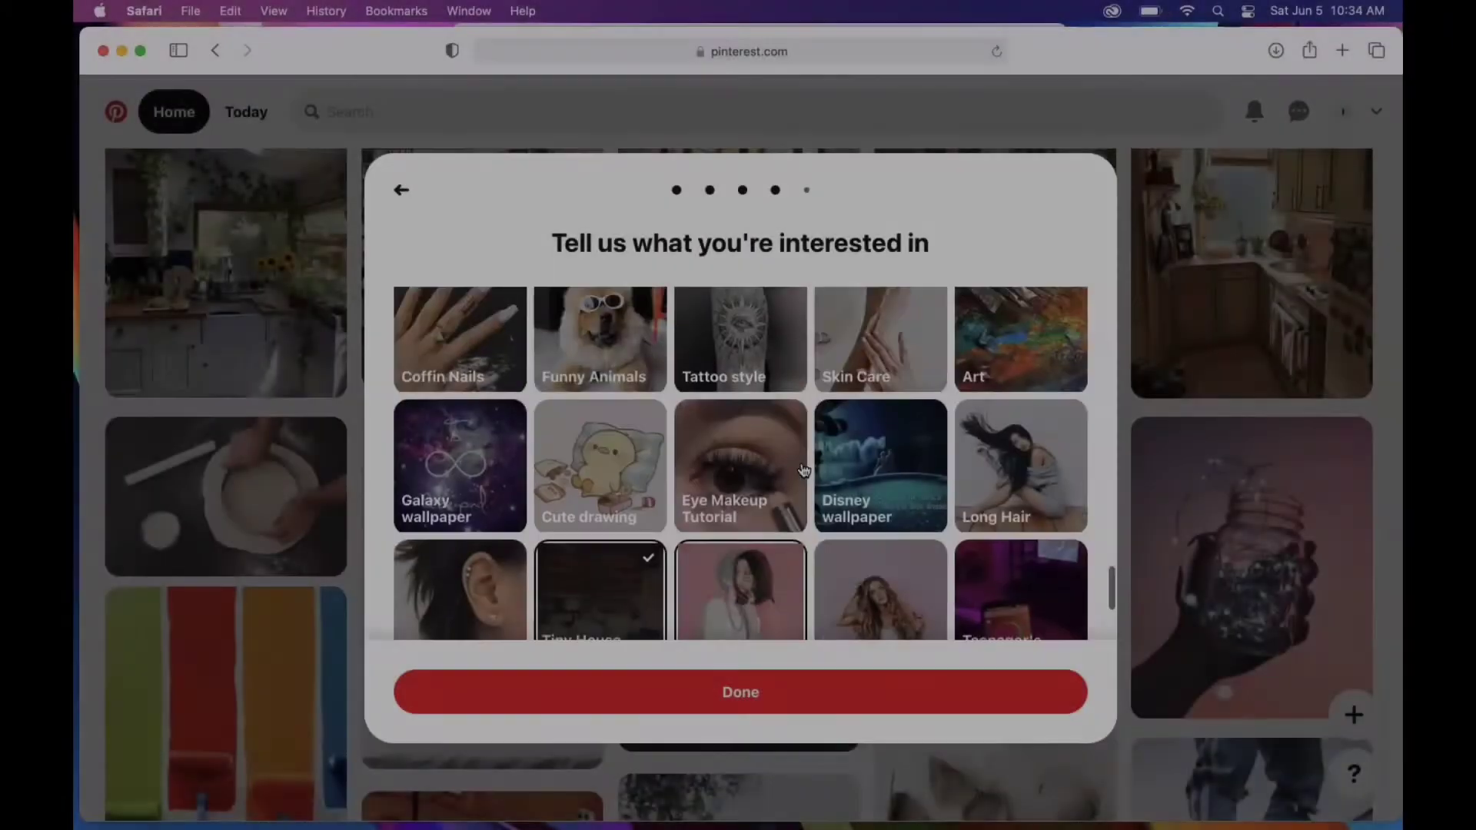
# Step: Confirm the chosen interests and finish the Get Pinterest on your phone step
pyautogui.scroll(20, 803, 469)
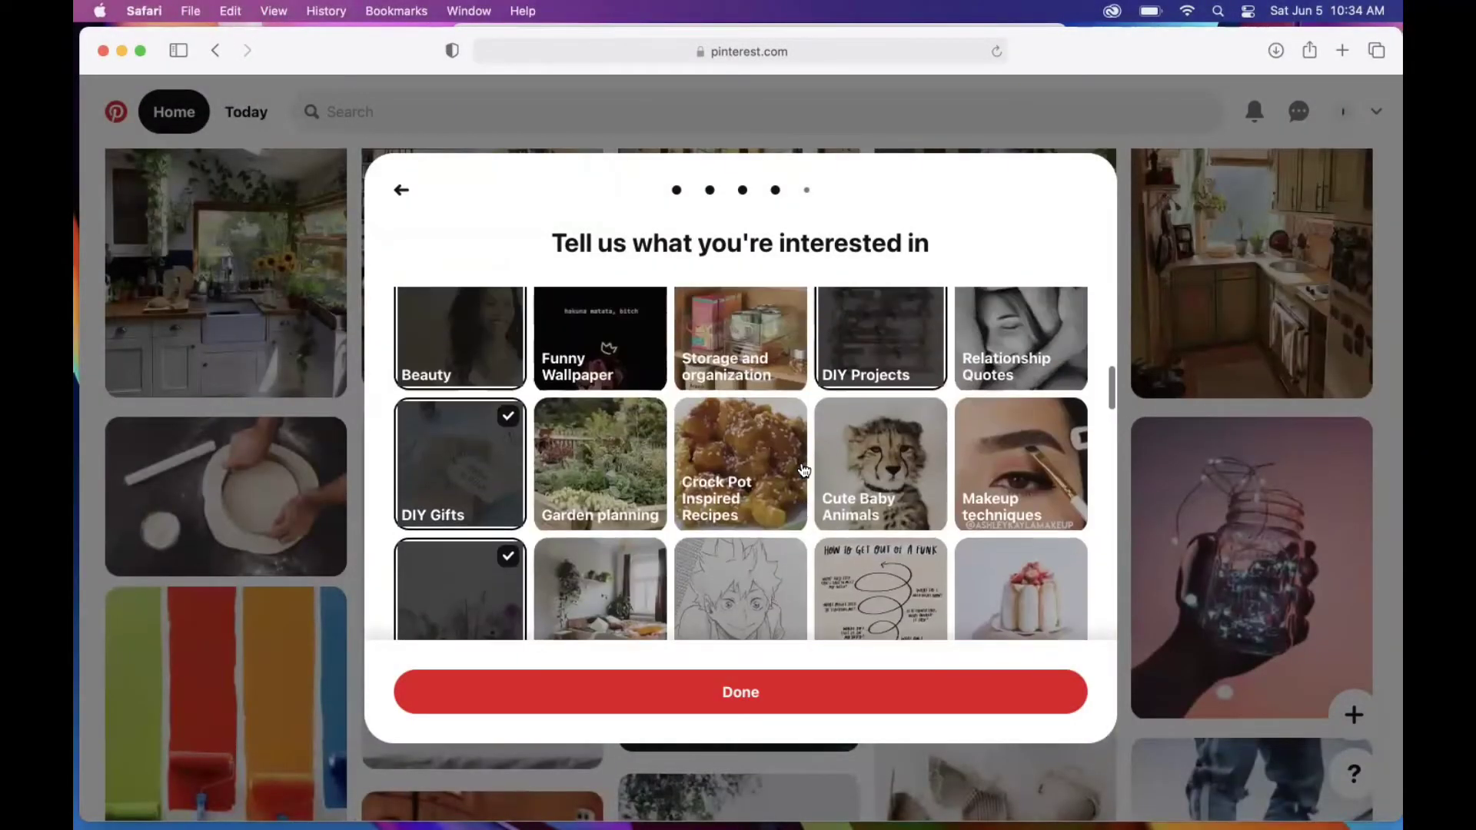
pyautogui.scroll(-1, 804, 469)
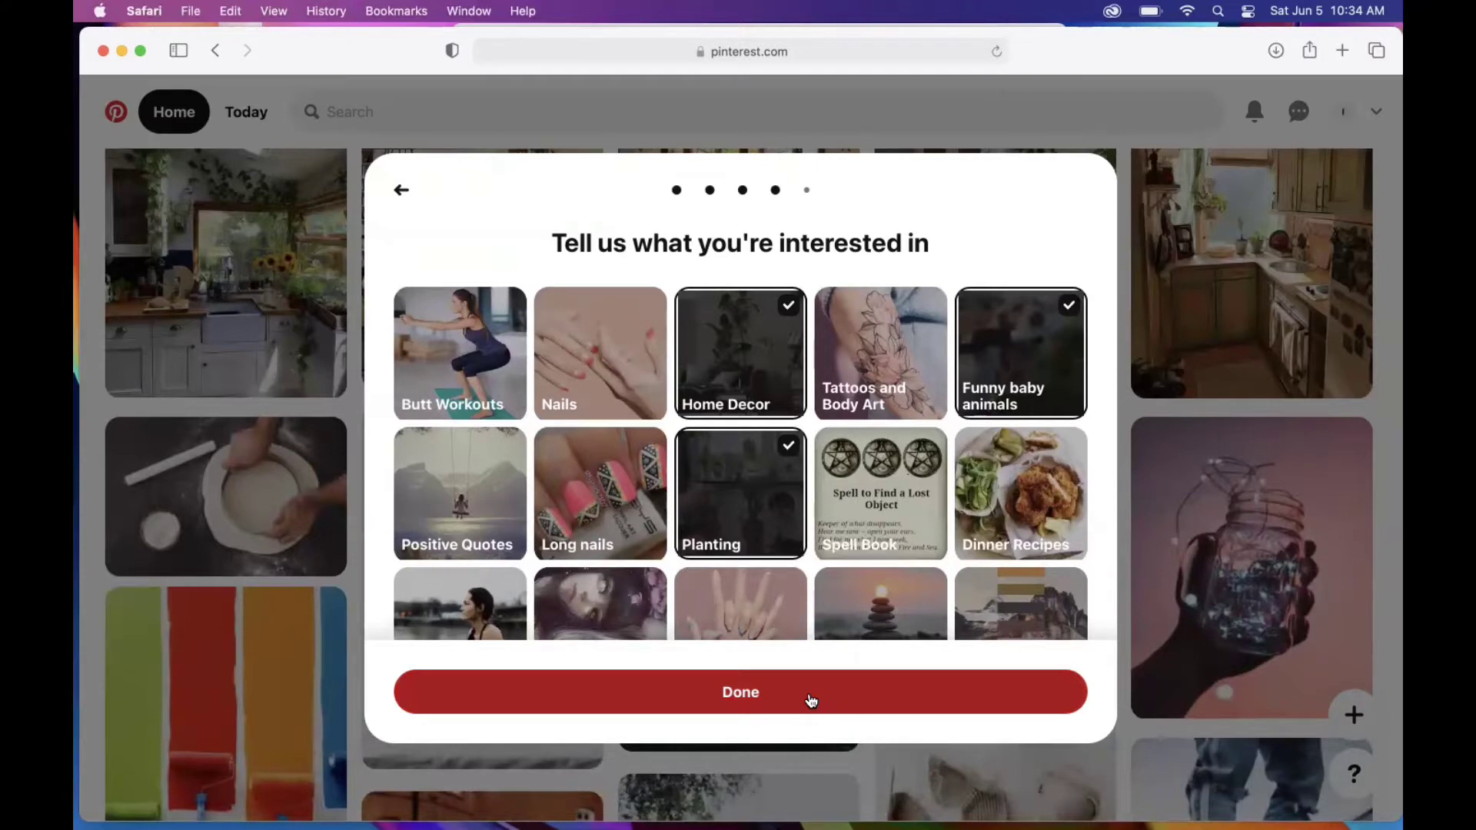
pyautogui.click(811, 701)
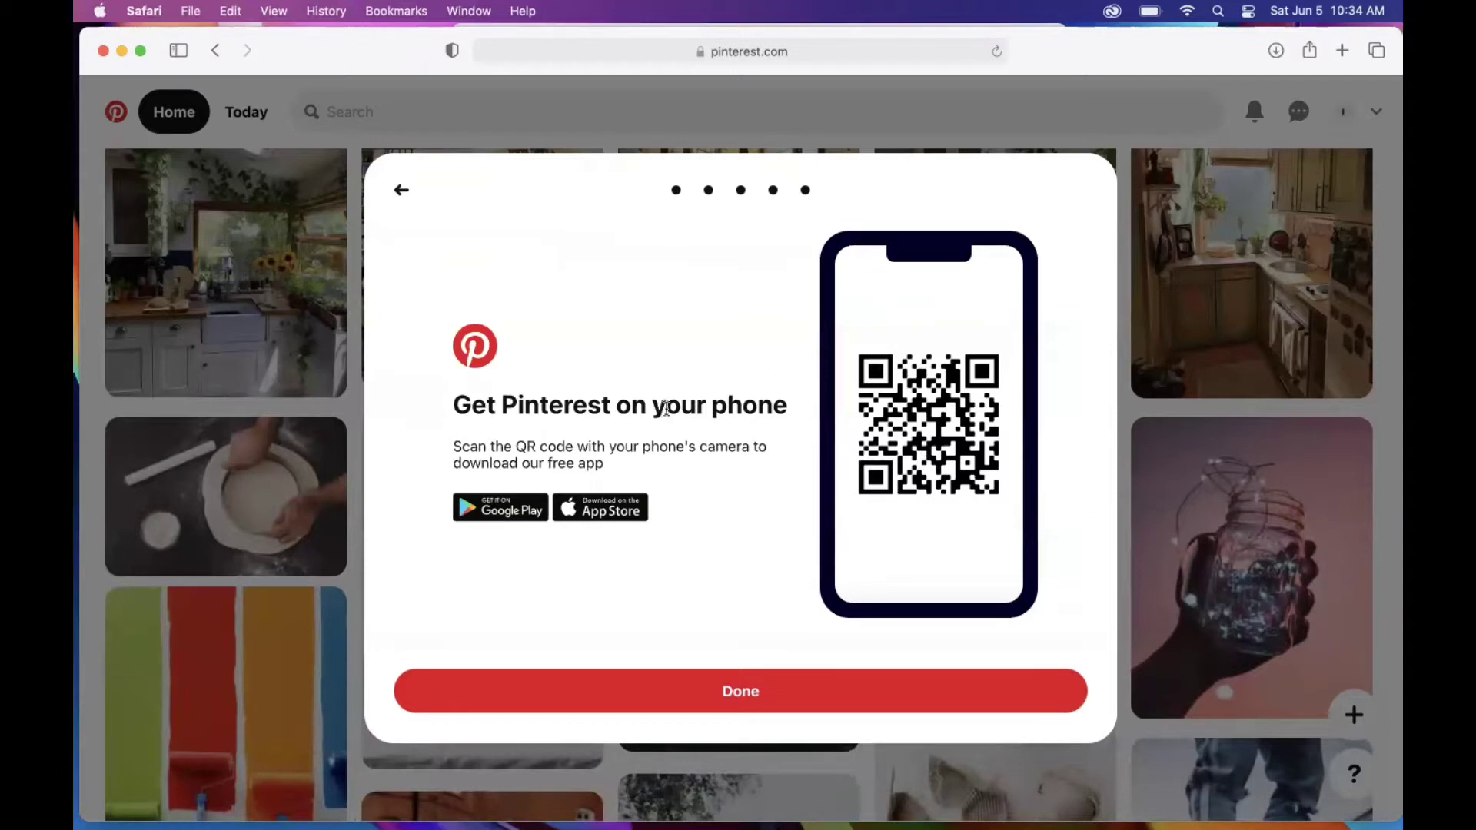
pyautogui.click(729, 700)
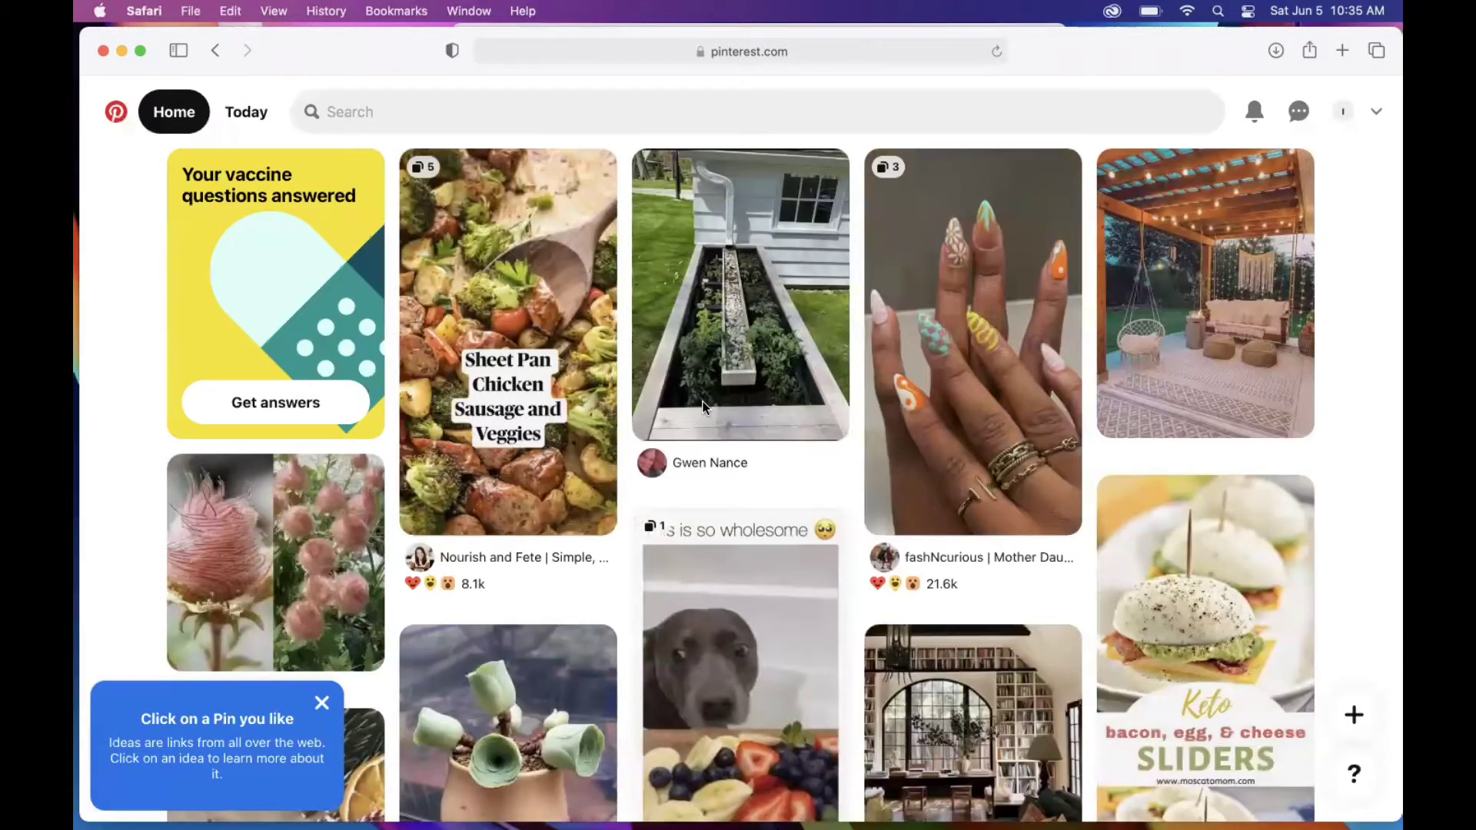
# Step: Dismiss the 'Click on a Pin you like' tip and scroll through the home feed
pyautogui.scroll(-3, 1361, 327)
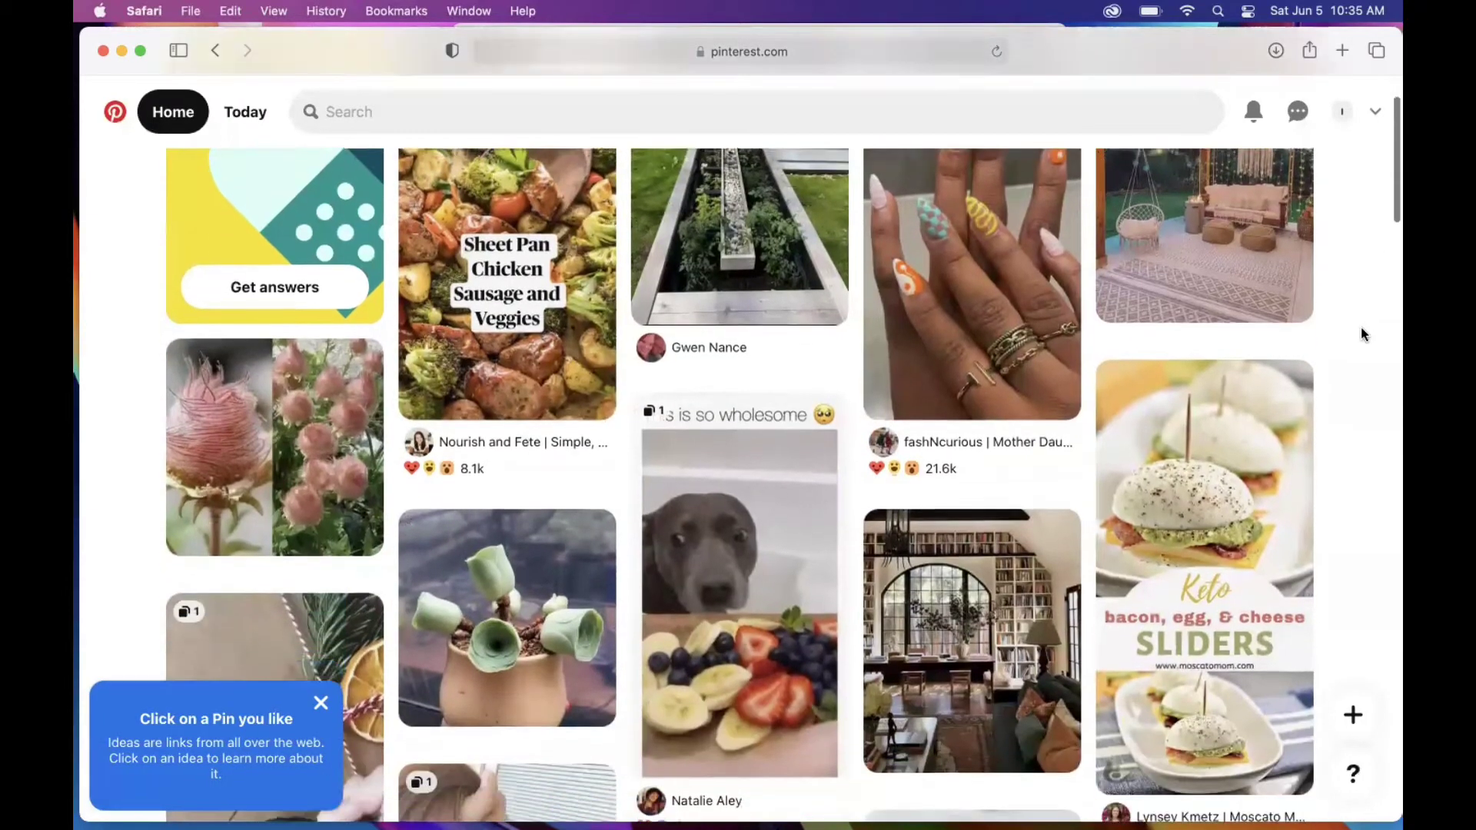
pyautogui.click(322, 703)
pyautogui.scroll(3, 1373, 300)
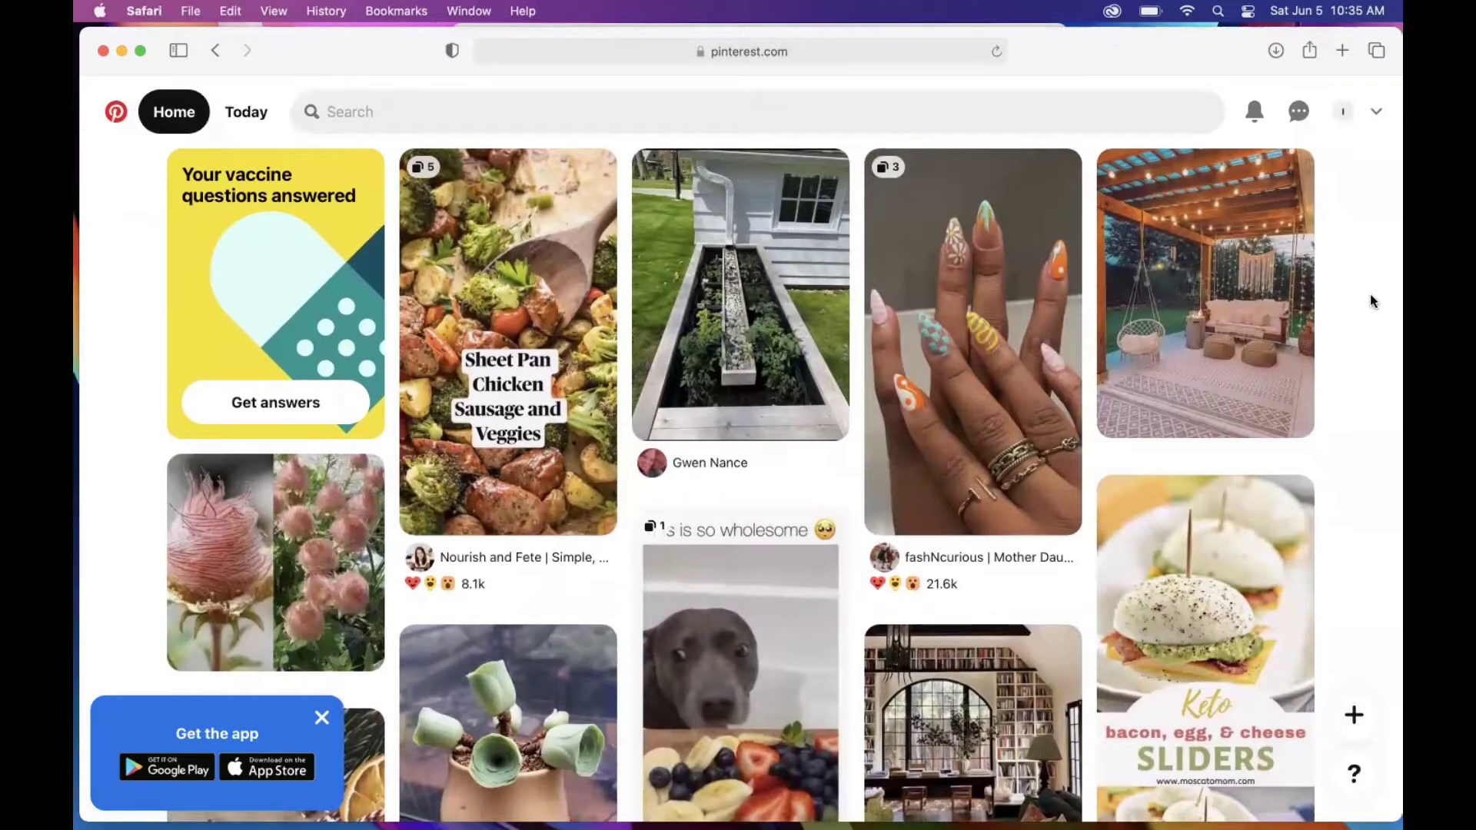
pyautogui.scroll(-5, 1373, 299)
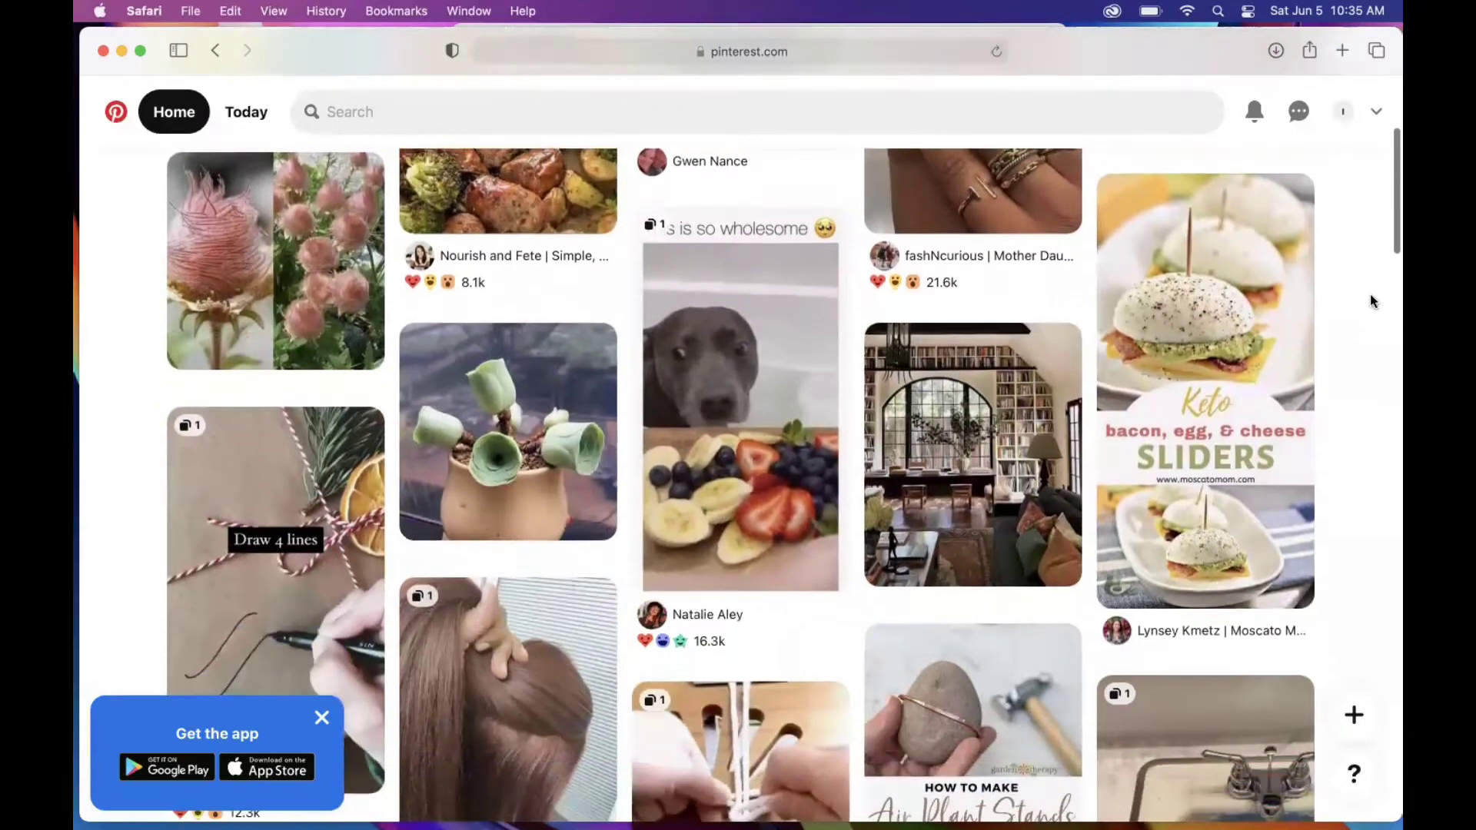
pyautogui.scroll(-1, 1373, 301)
pyautogui.scroll(6, 1373, 301)
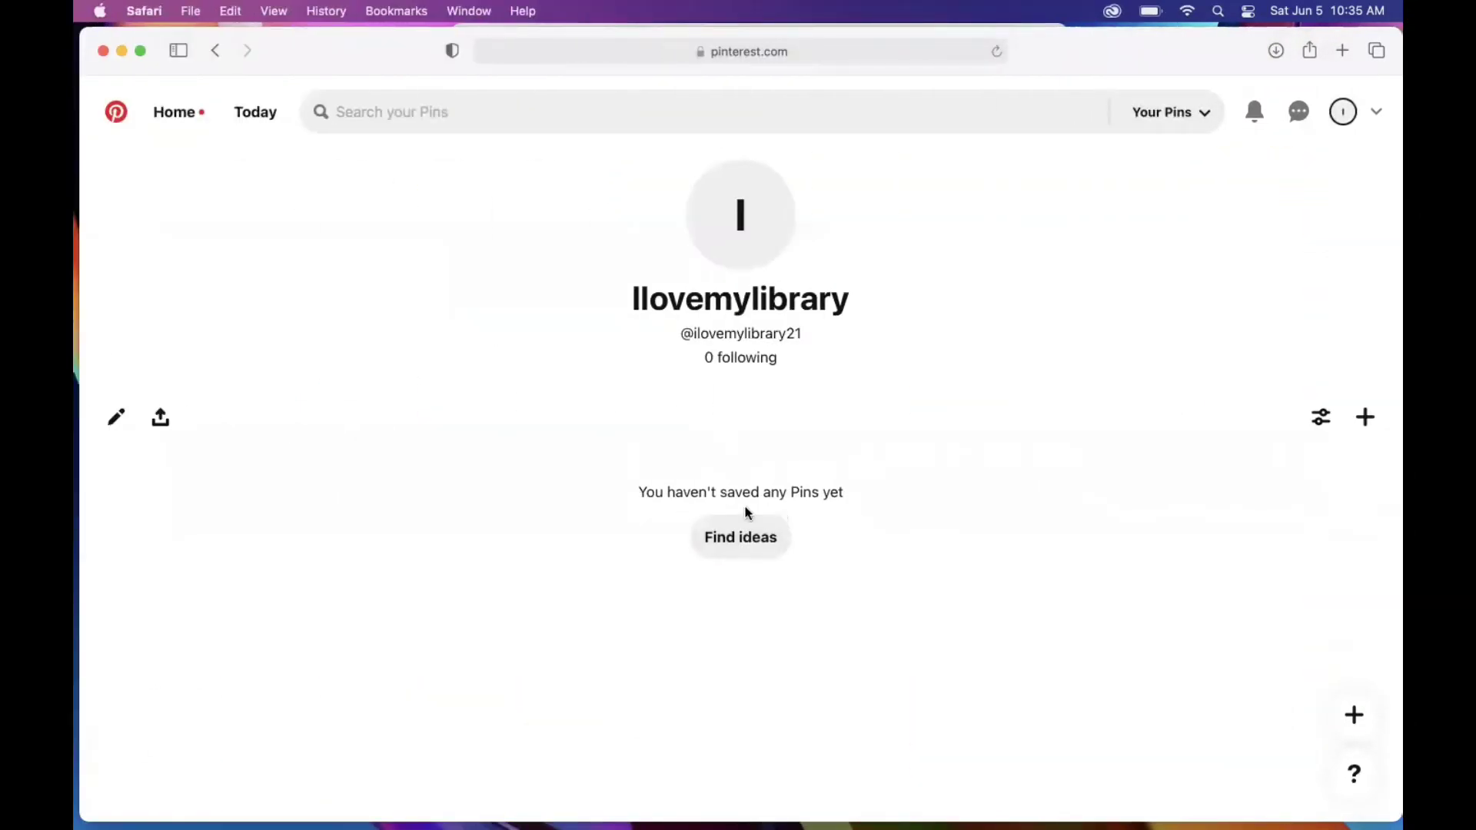
# Step: Return to the Home feed and browse its personalised pins
pyautogui.click(182, 115)
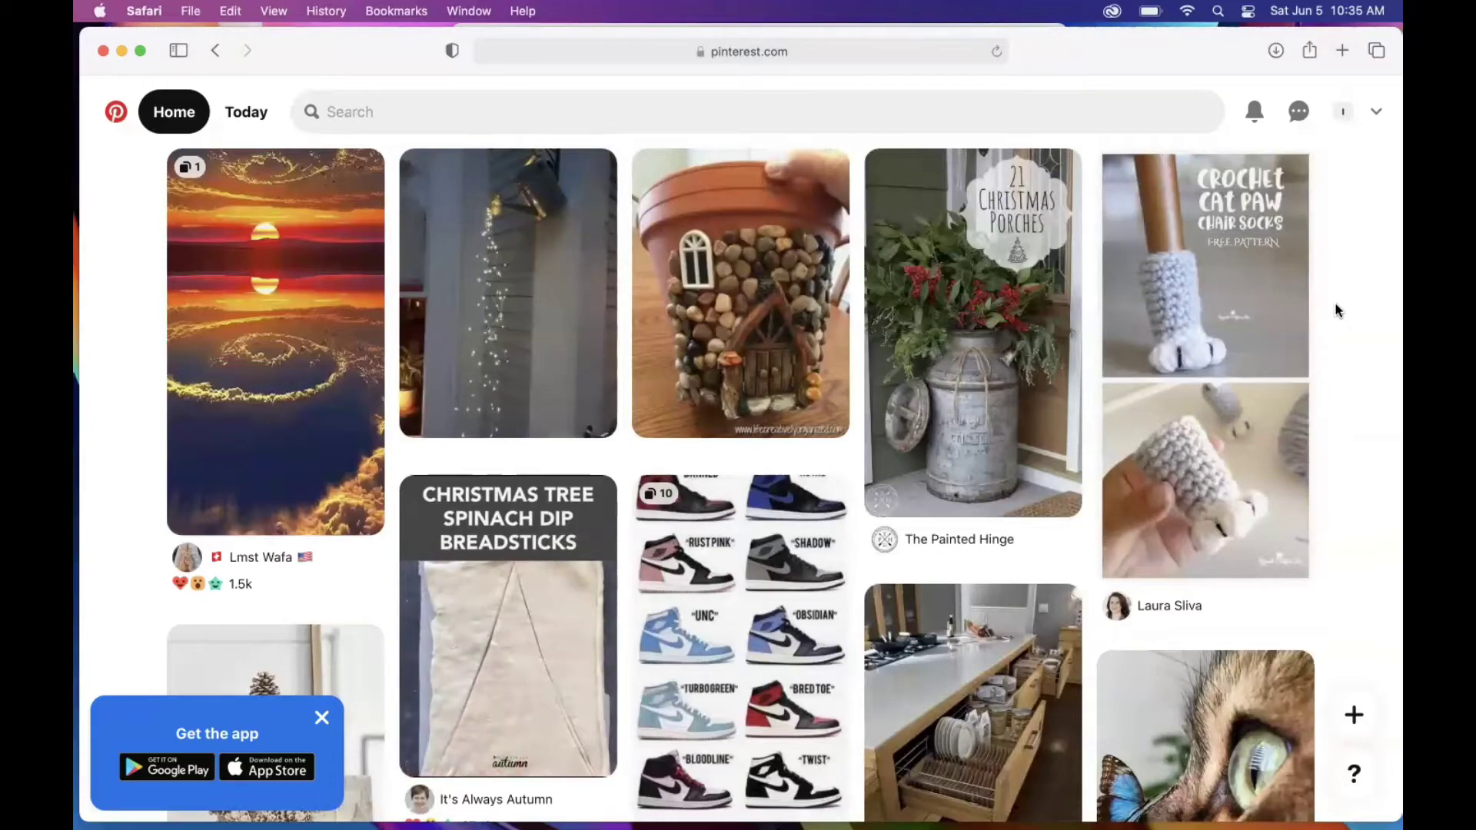
pyautogui.scroll(-15, 1336, 310)
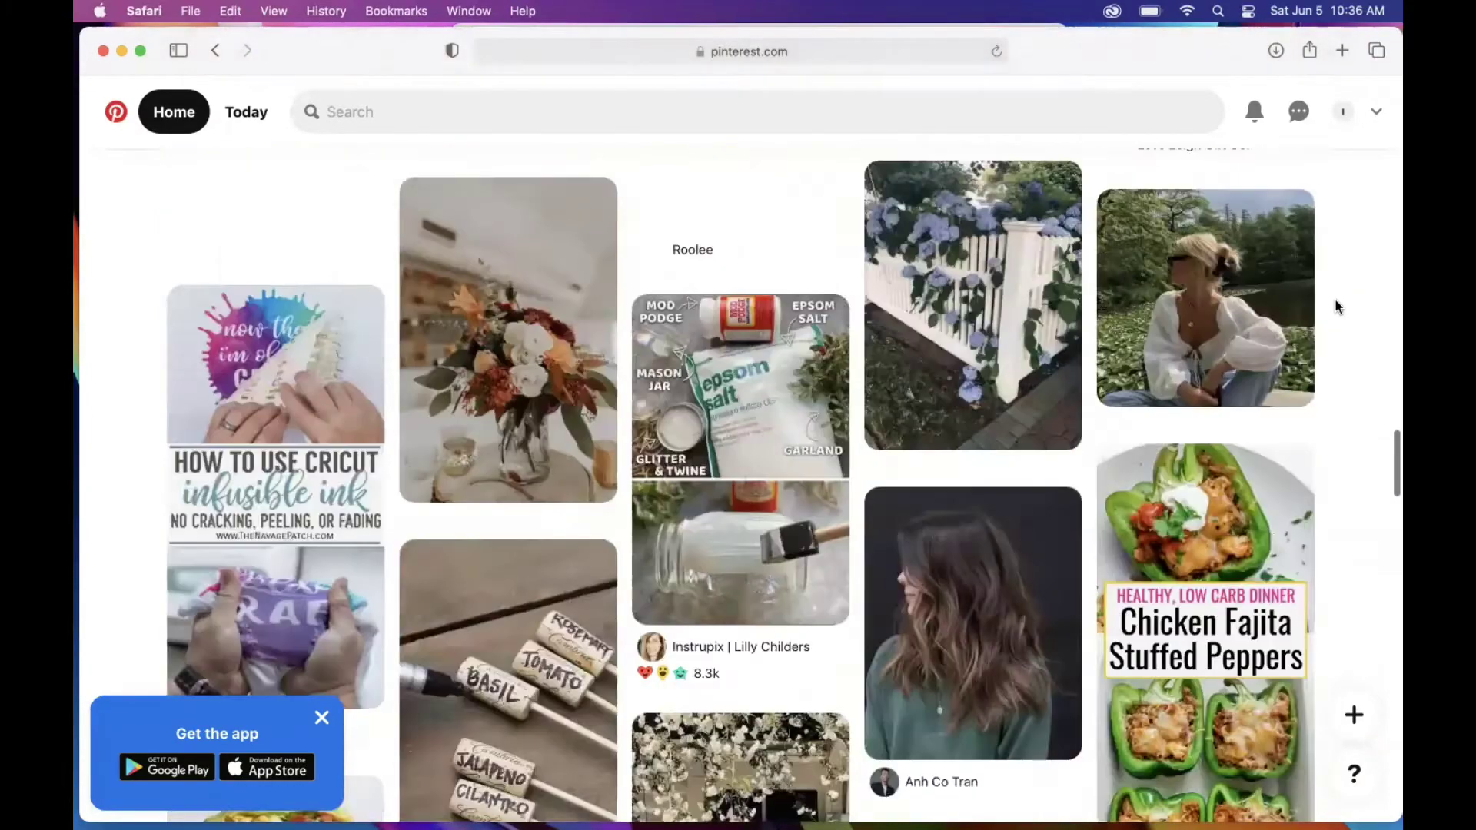
pyautogui.scroll(-15, 1337, 308)
pyautogui.scroll(3, 1337, 308)
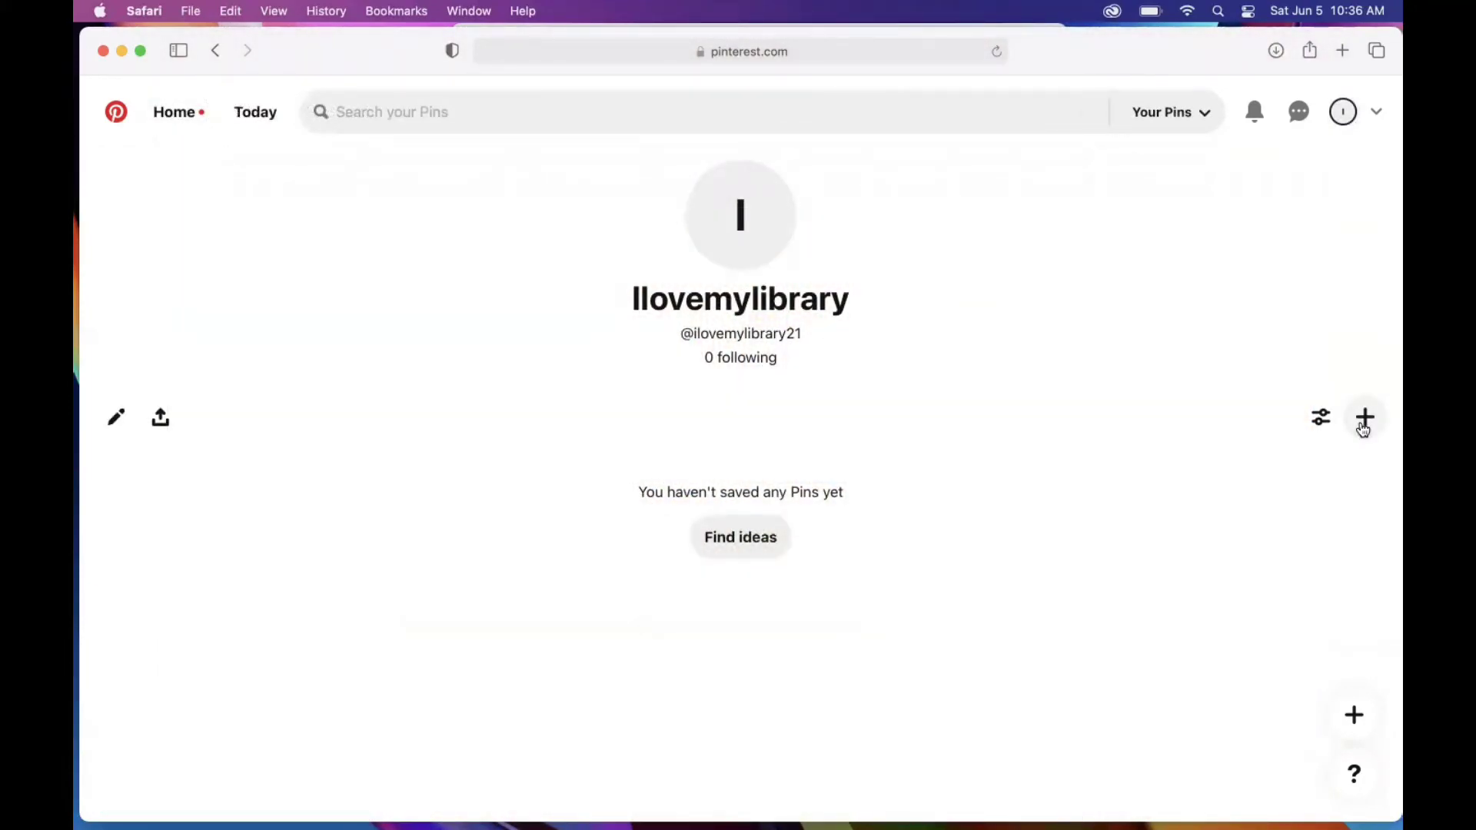
# Step: Create a public board named 'cats' from the Create menu
pyautogui.click(1363, 427)
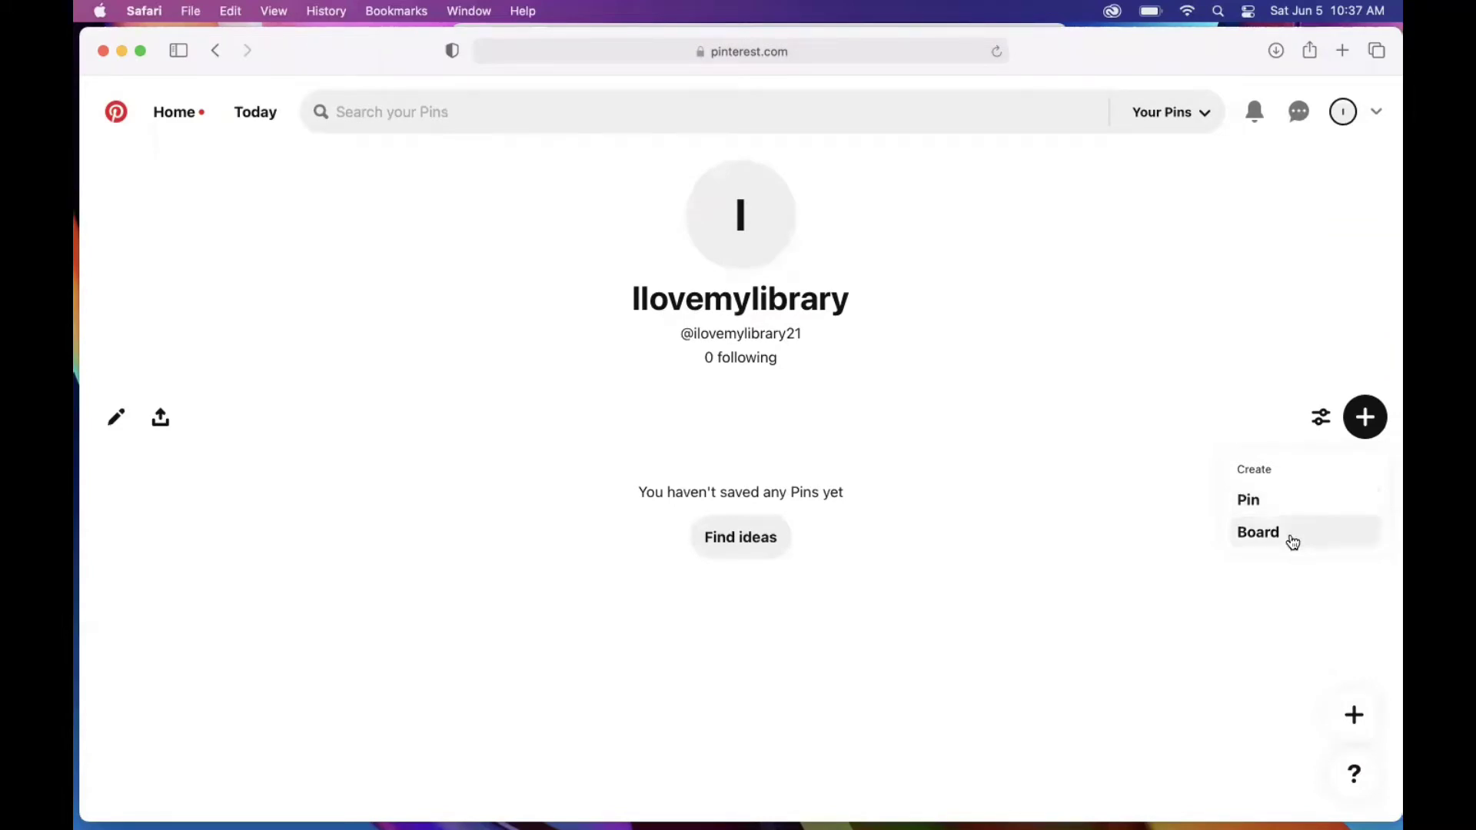
pyautogui.click(1293, 543)
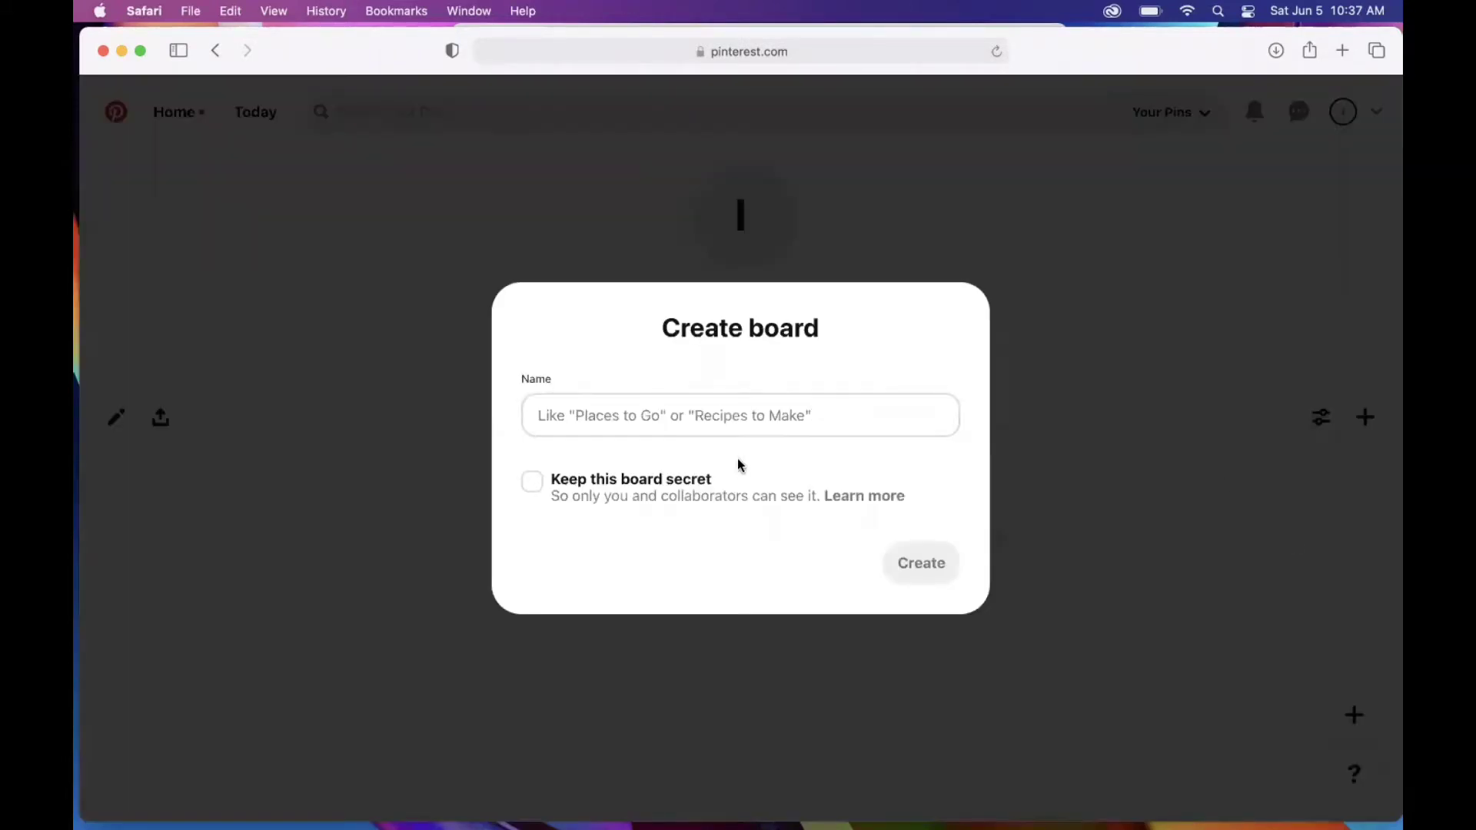
pyautogui.click(675, 411)
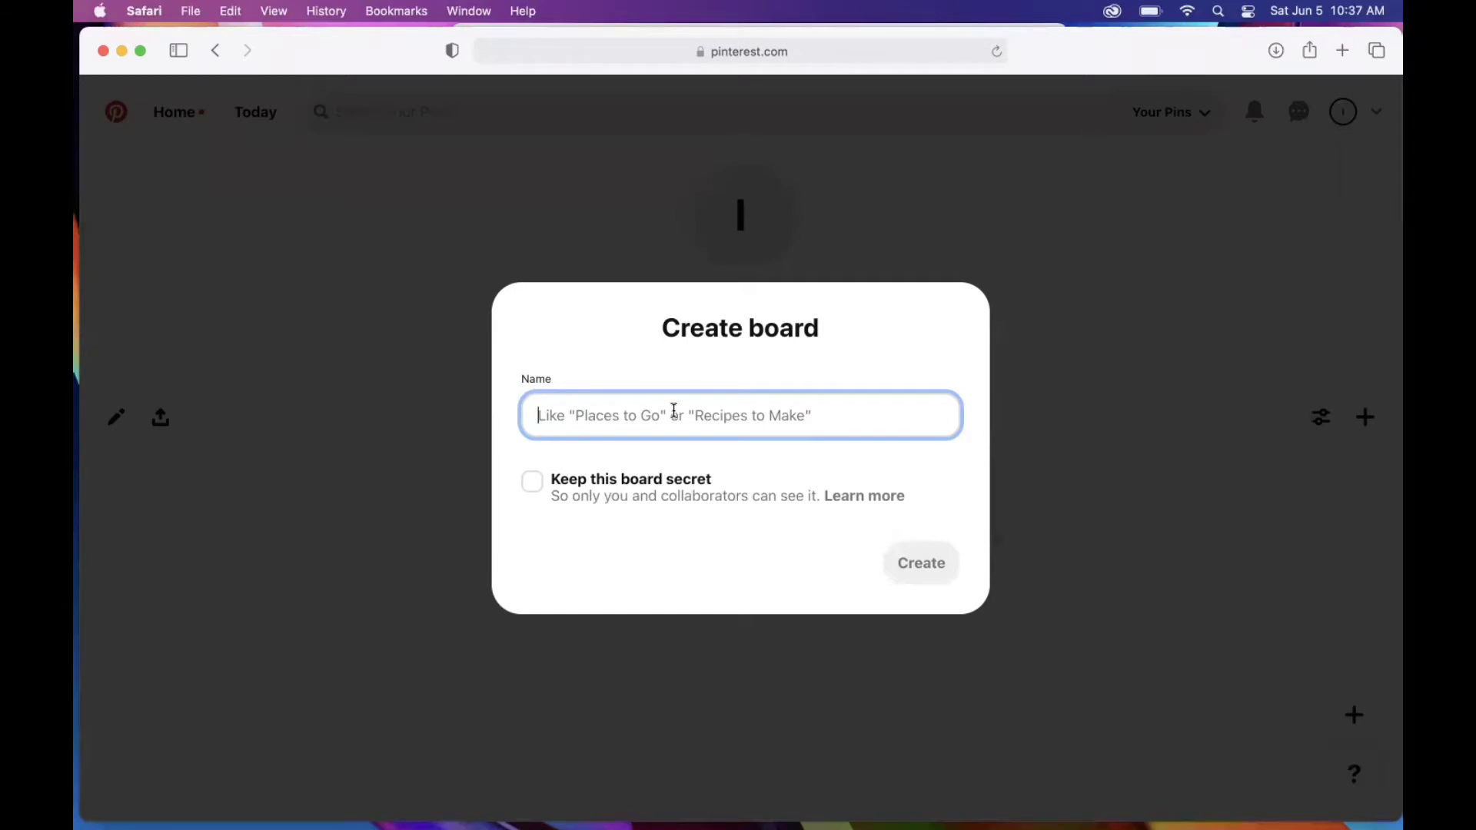
pyautogui.write('cats')
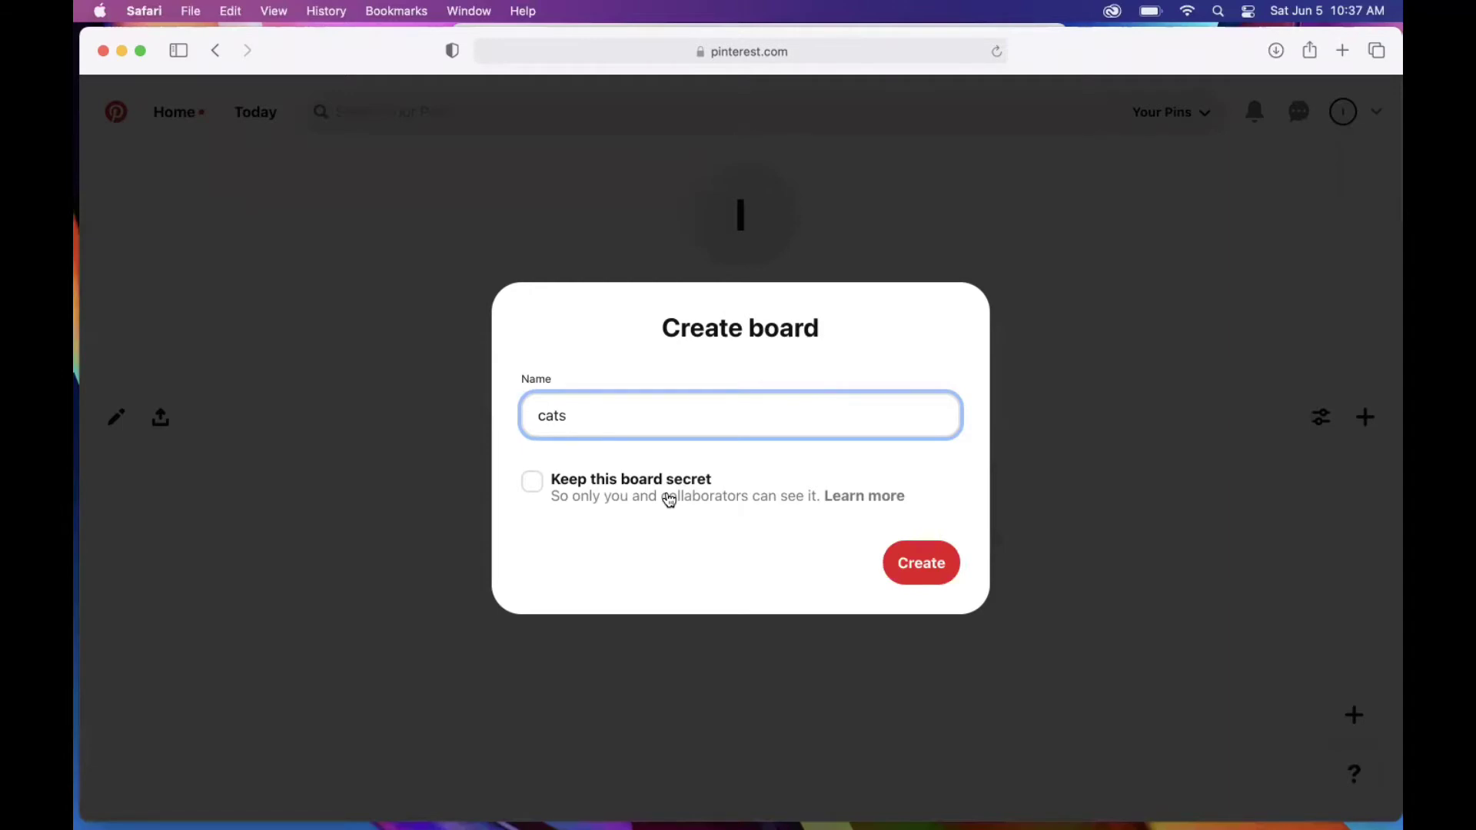
pyautogui.click(540, 482)
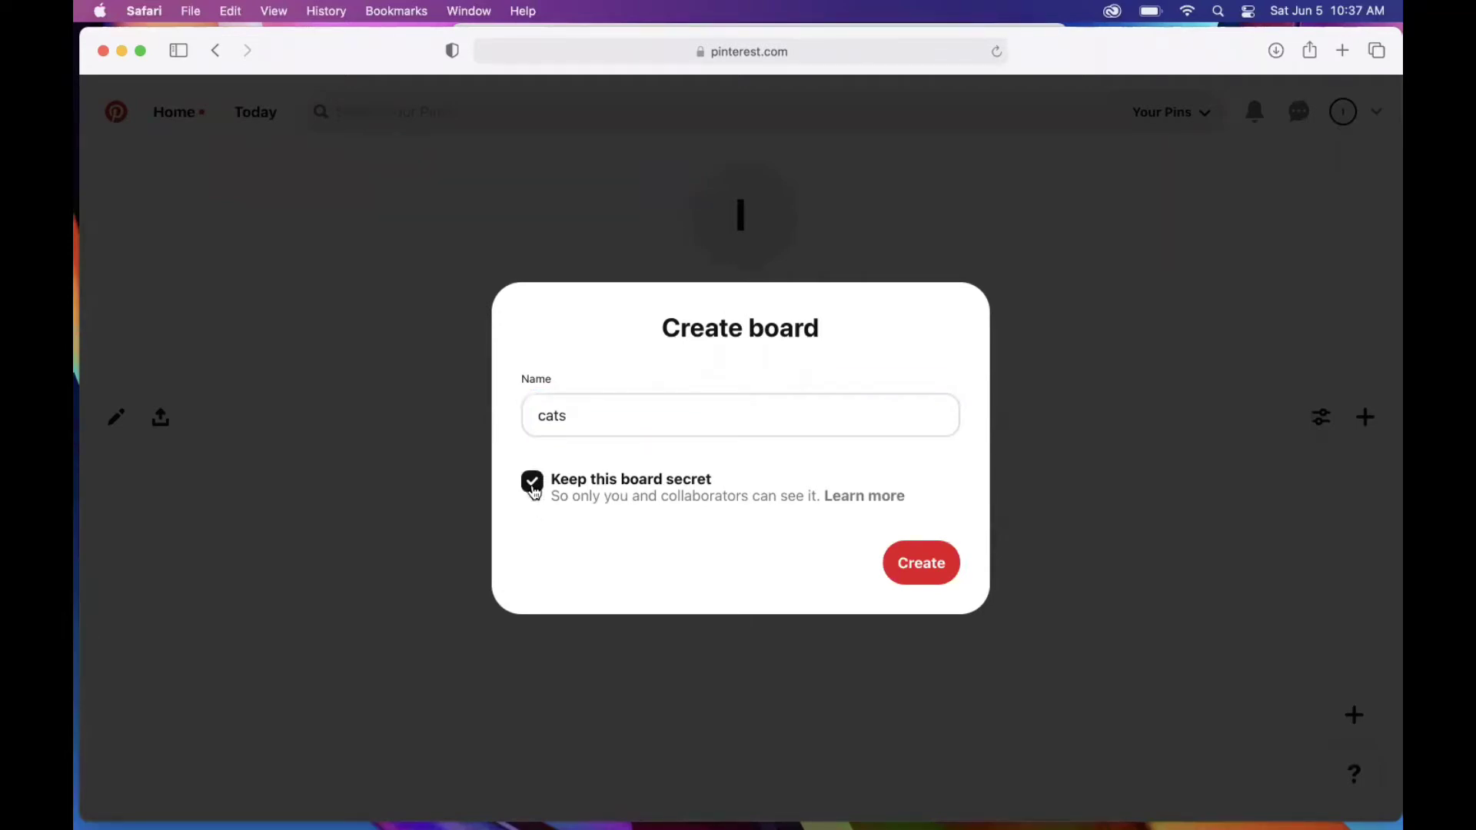
pyautogui.click(535, 492)
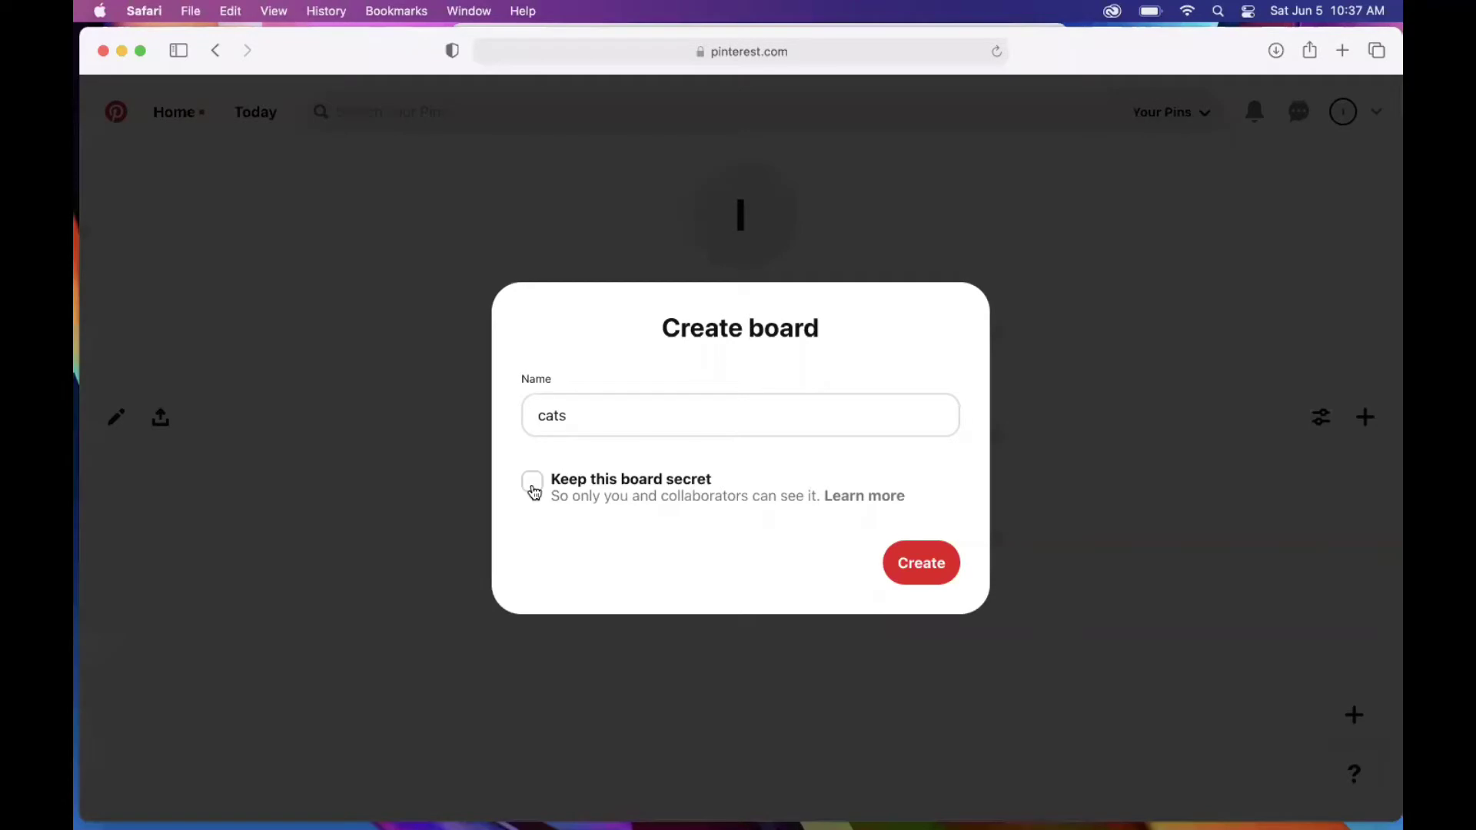
pyautogui.click(925, 565)
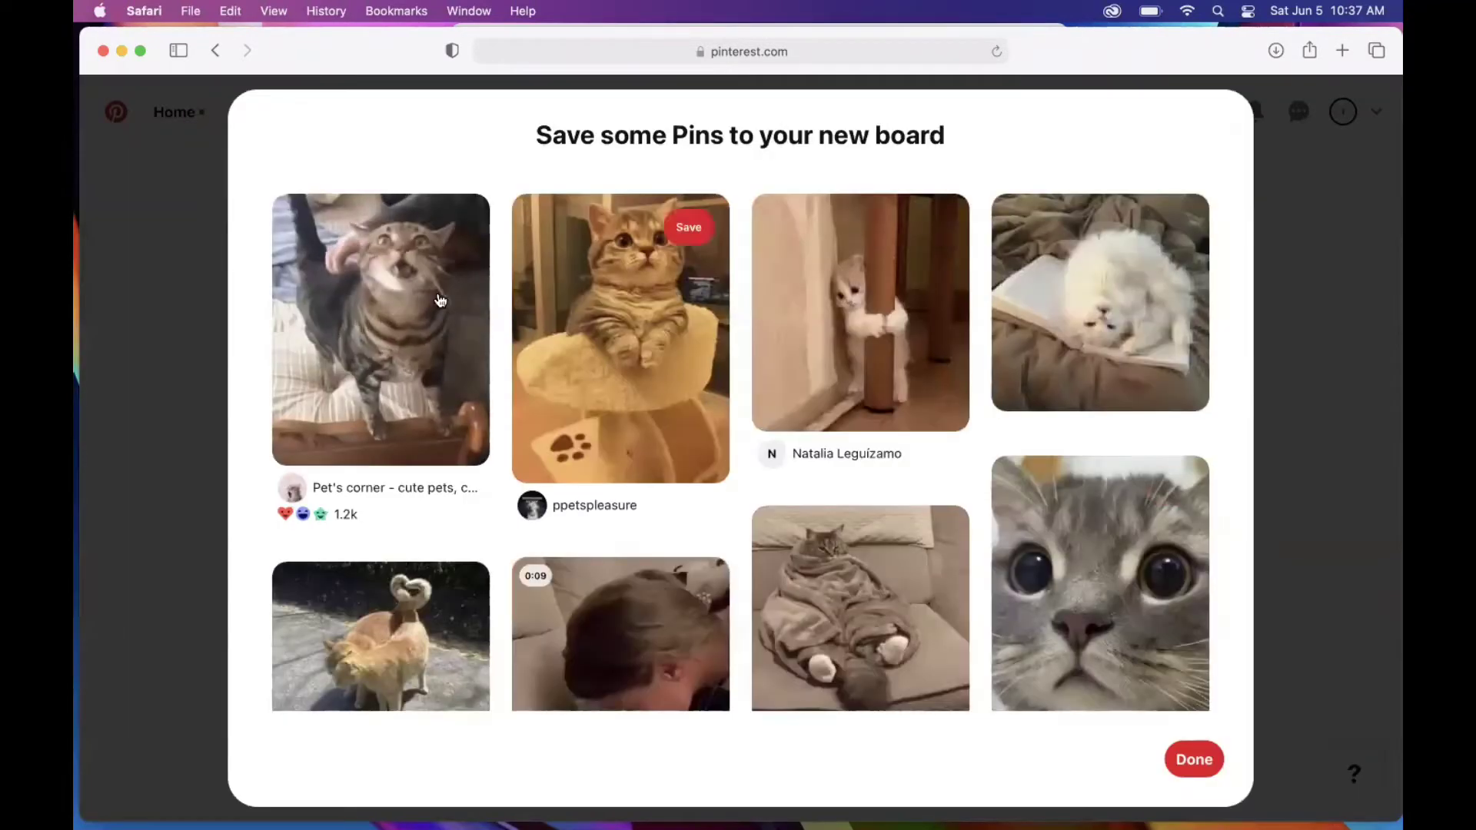
# Step: Skip the suggested pins for cats and go back to the profile with Cmd+[
pyautogui.scroll(-10, 898, 642)
pyautogui.scroll(-10, 898, 642)
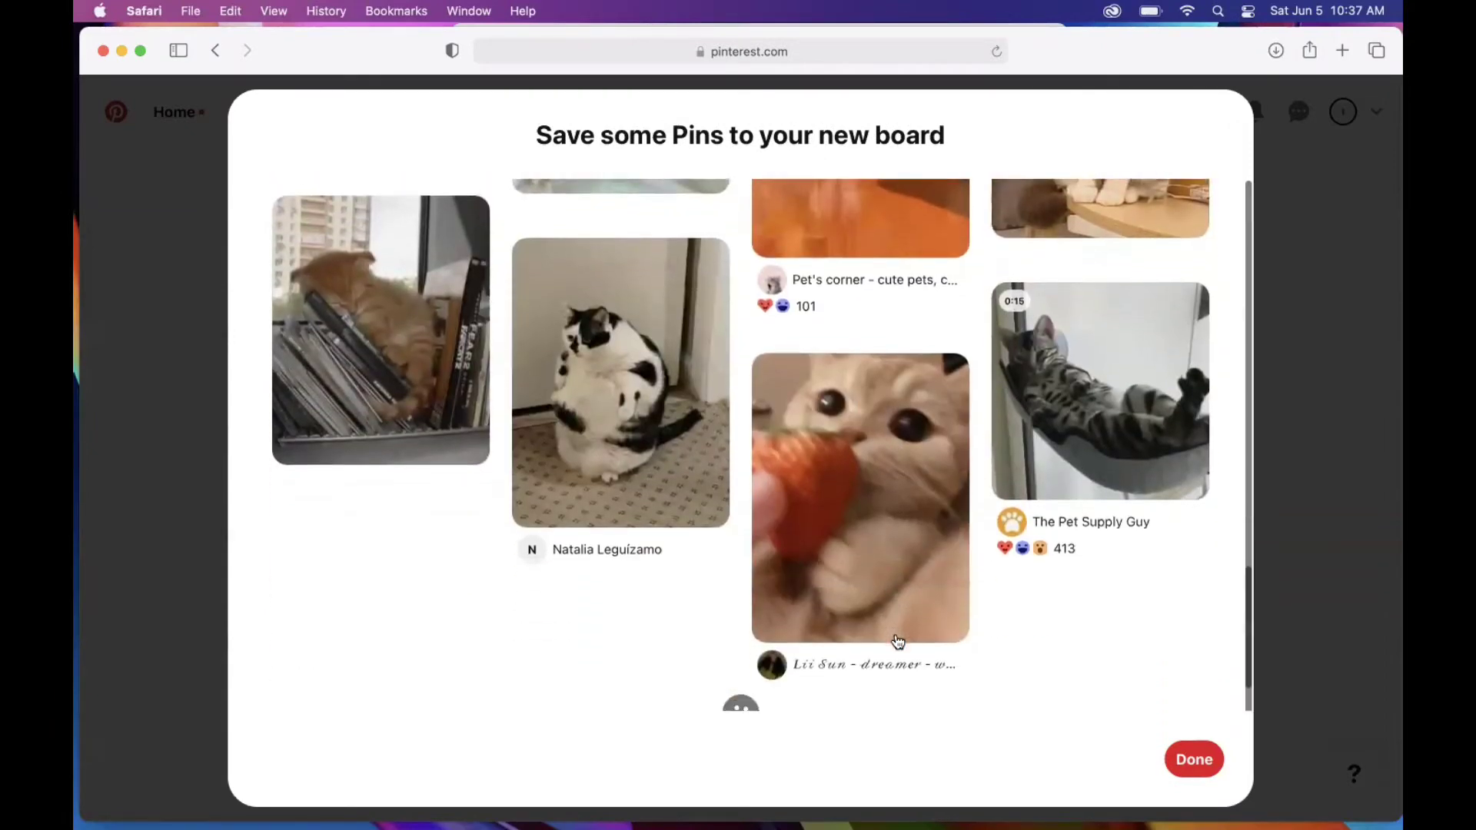
pyautogui.scroll(-5, 1059, 614)
pyautogui.scroll(-5, 1059, 613)
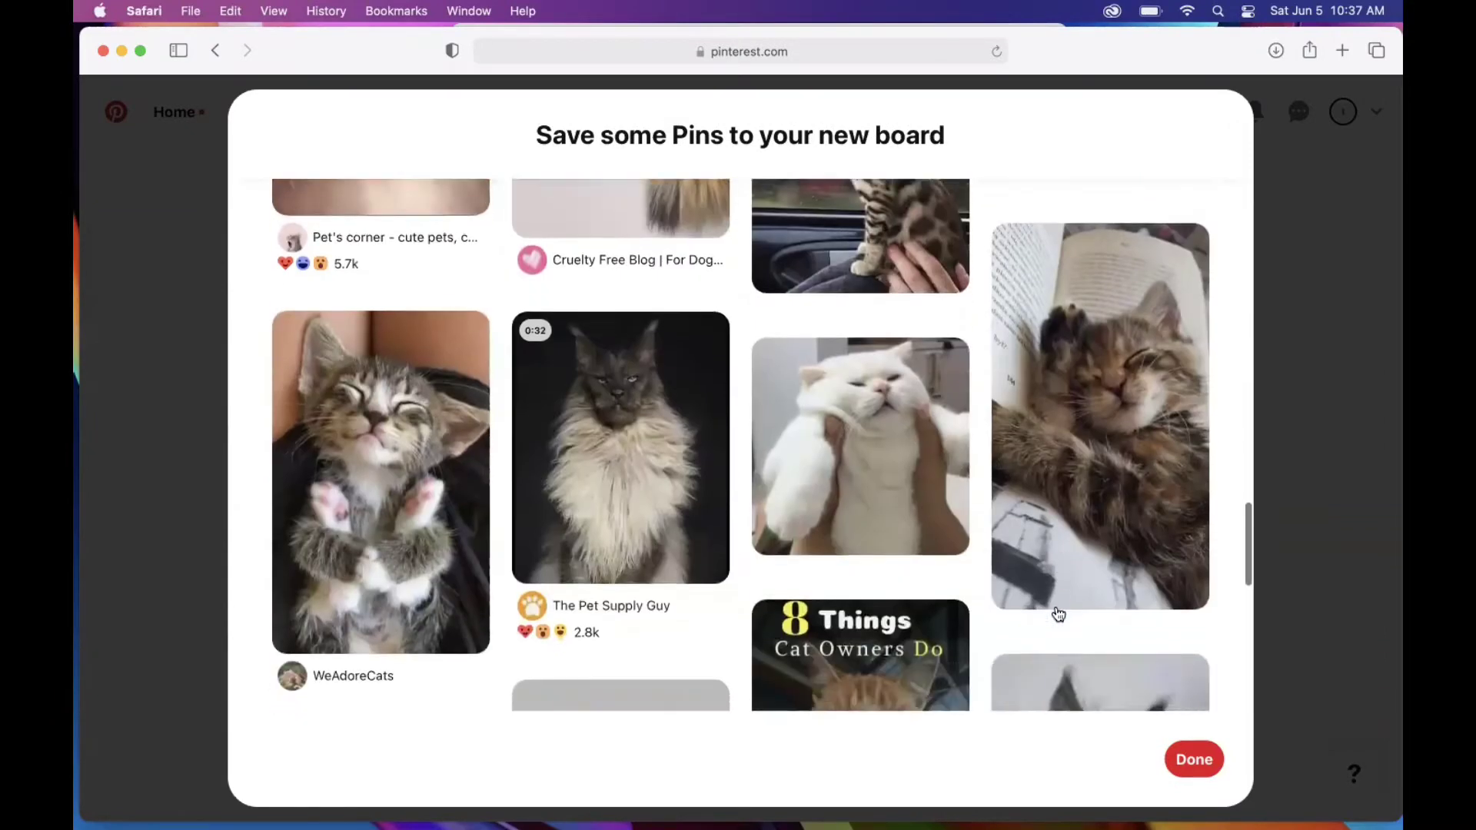
pyautogui.click(1194, 760)
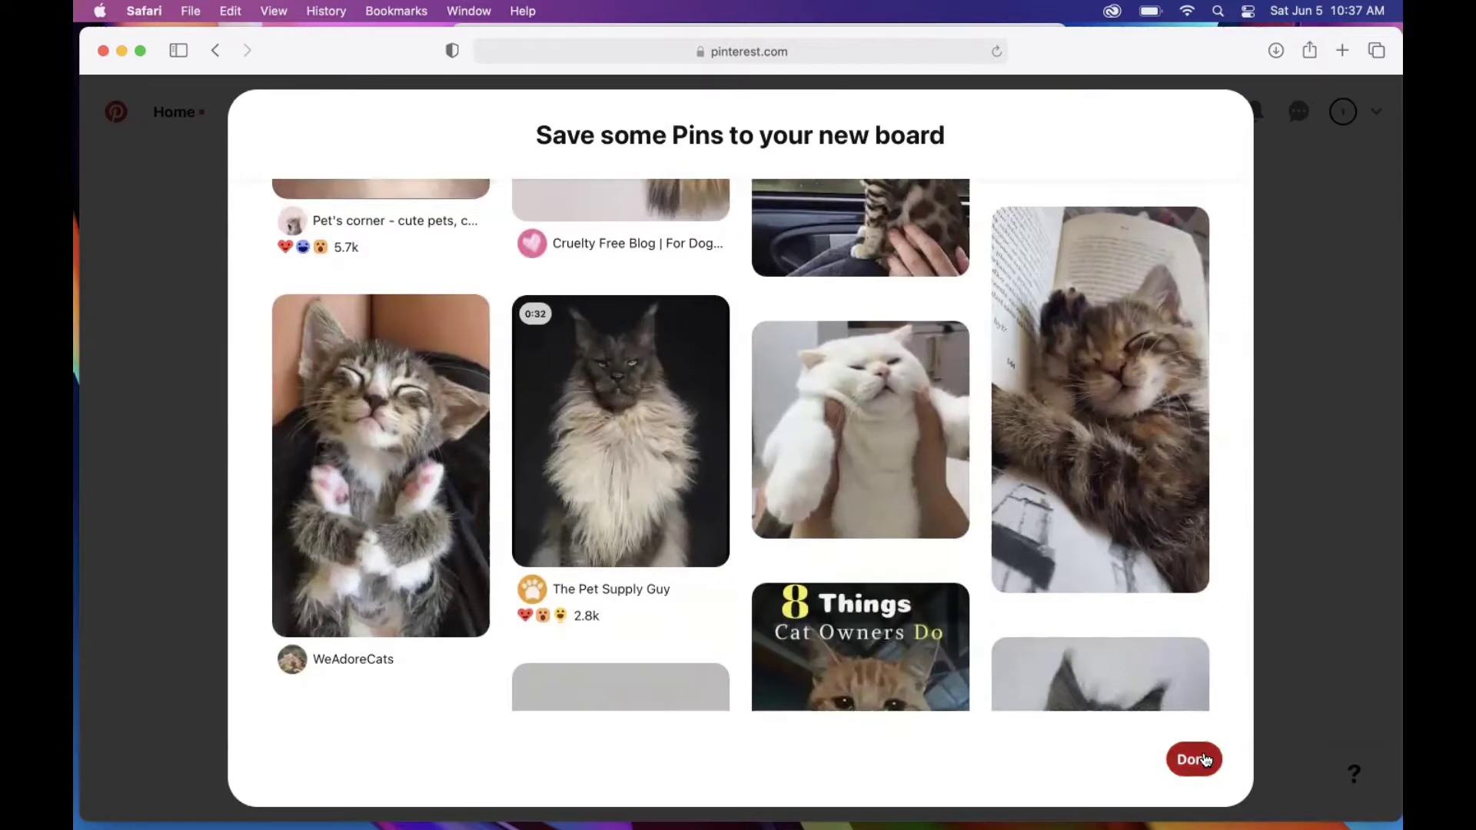
pyautogui.press('super+bracketleft')
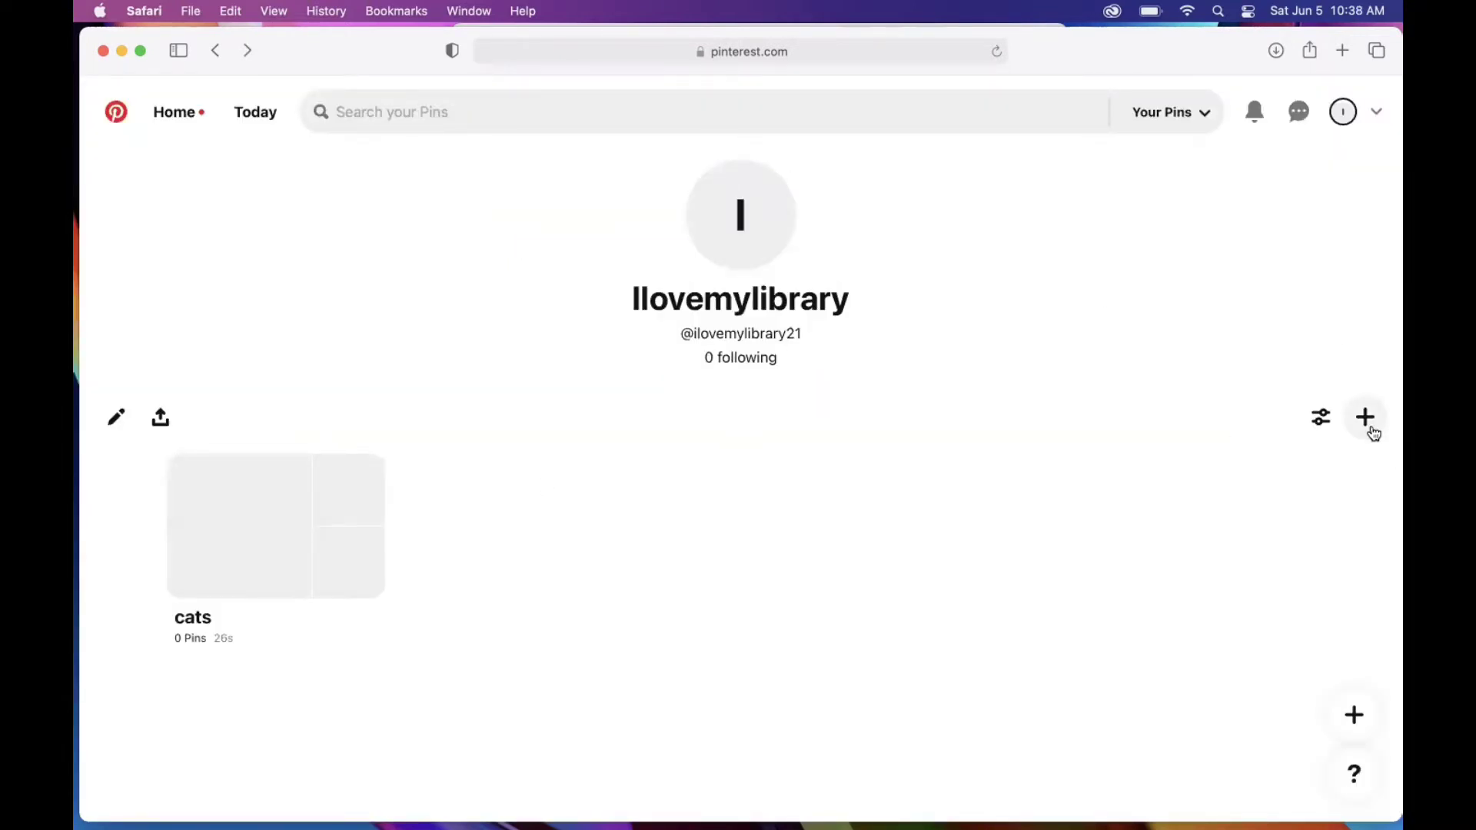
# Step: Create a 'crafts' board, skip its pin suggestions, and return to the profile
pyautogui.click(1373, 432)
pyautogui.click(1261, 532)
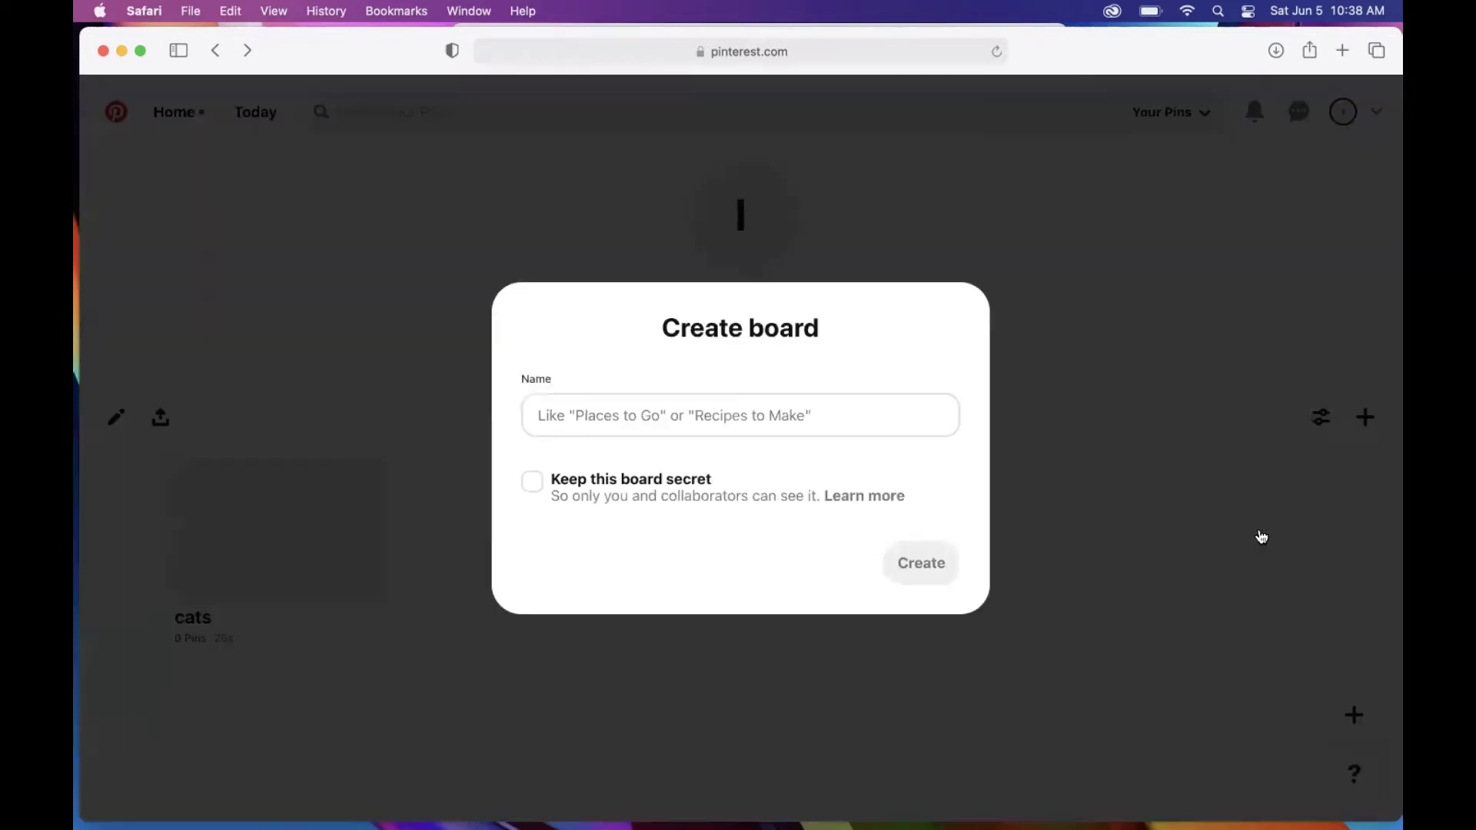
pyautogui.click(632, 429)
pyautogui.write('crafts')
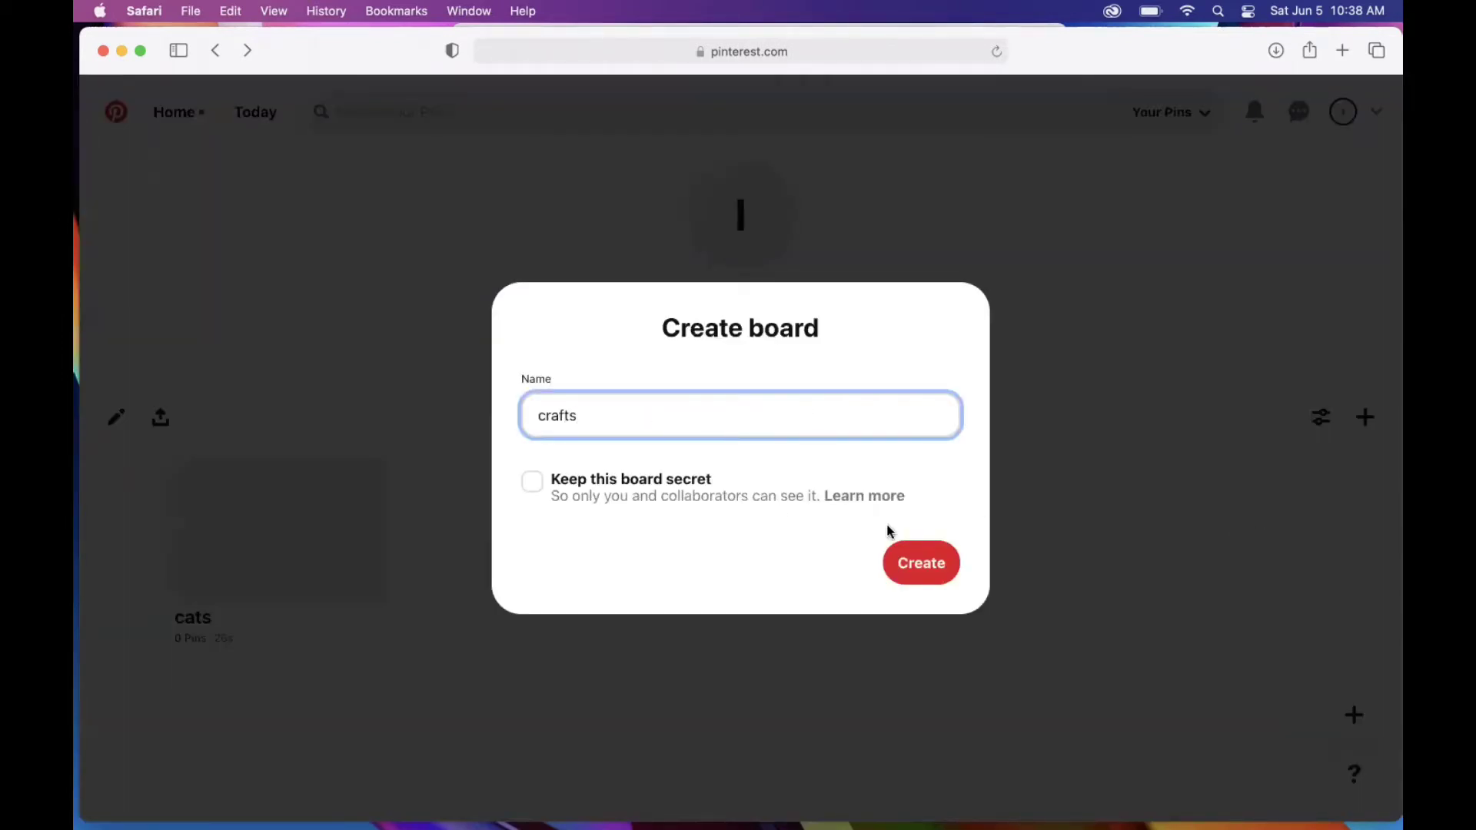
pyautogui.click(924, 566)
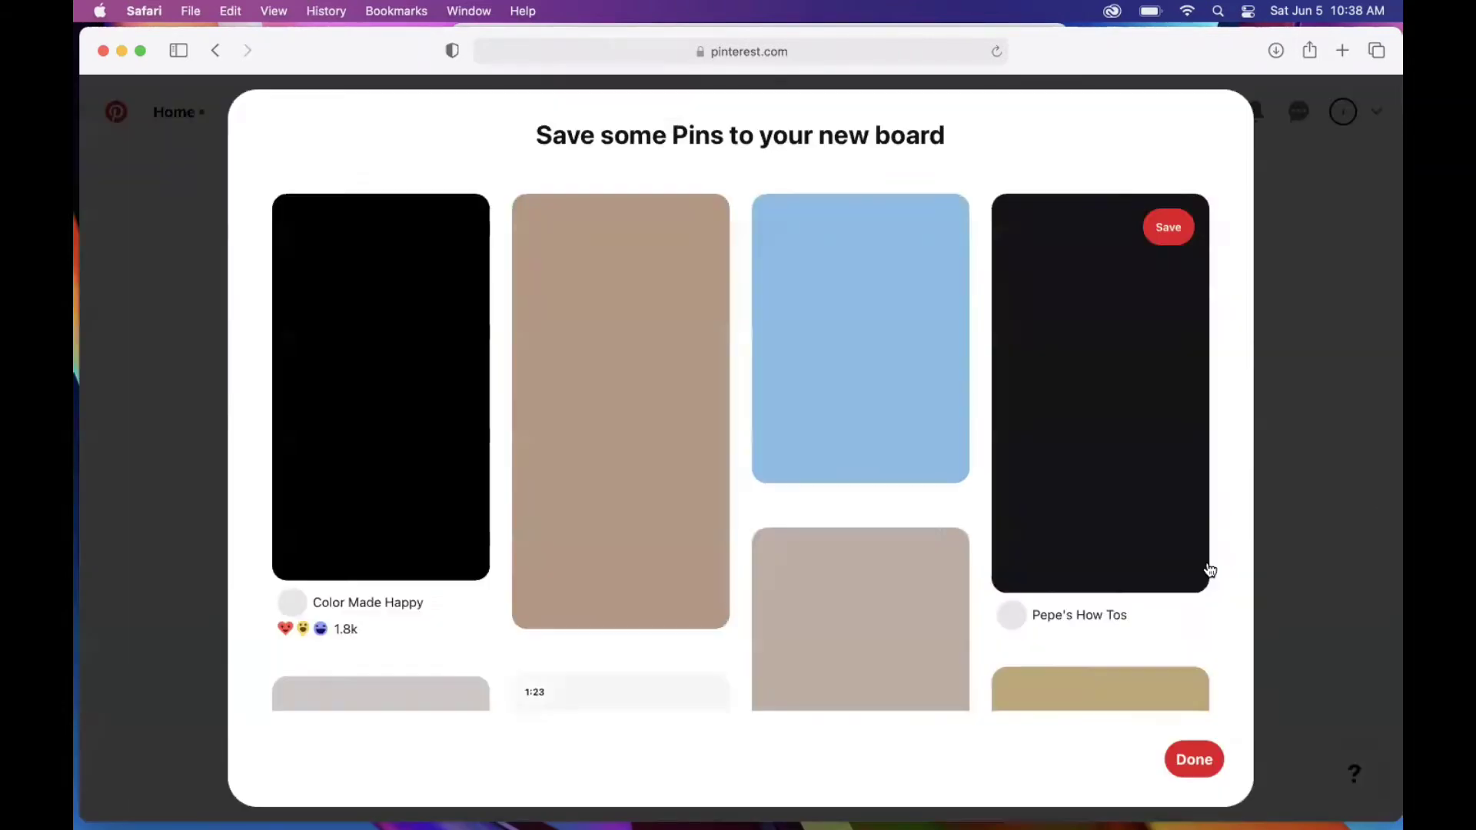
pyautogui.click(1192, 762)
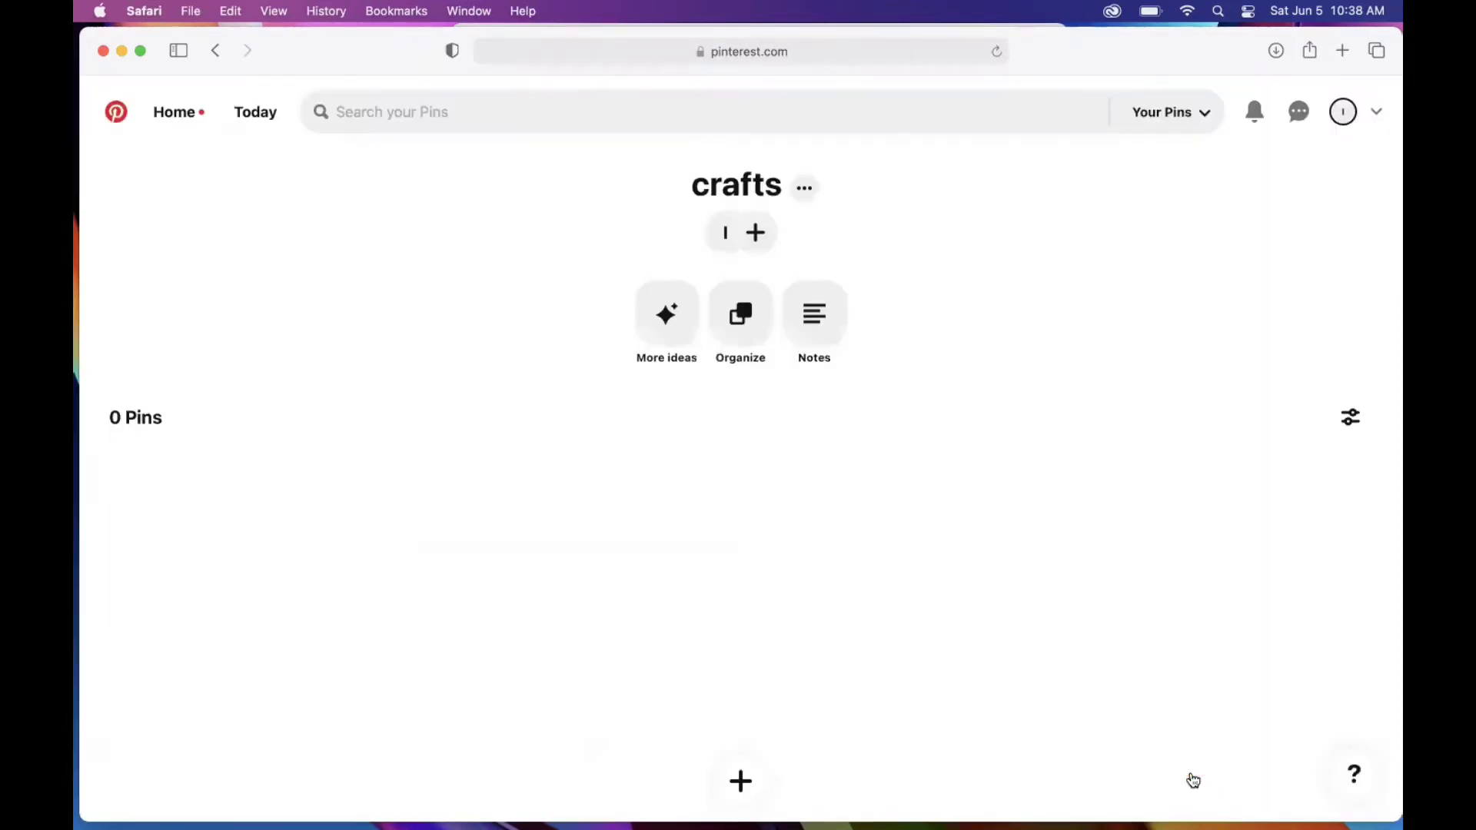
pyautogui.click(1344, 111)
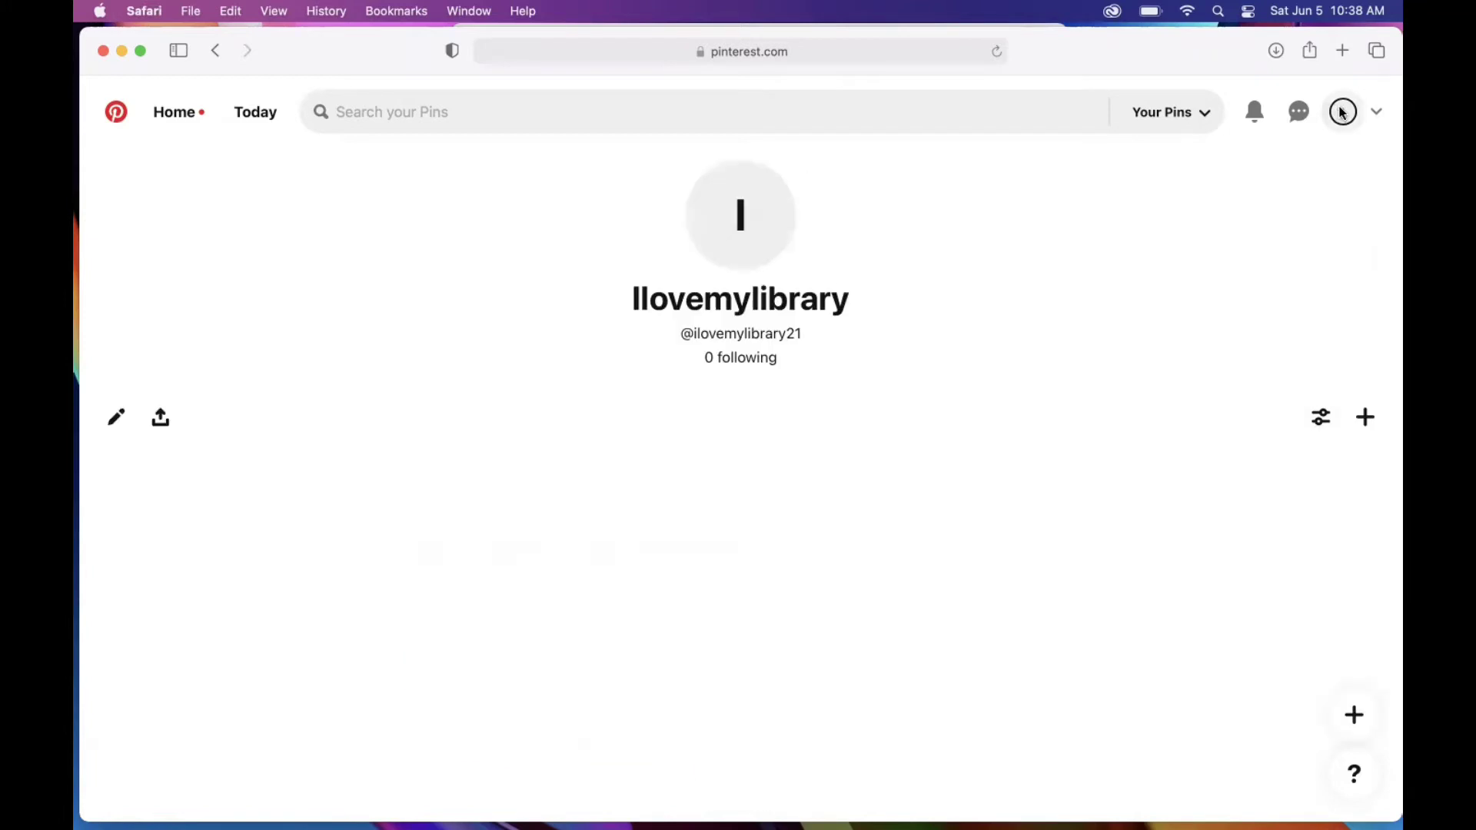
# Step: Create a 'gardening' board, skip its pin suggestions, and return to the profile
pyautogui.click(1366, 418)
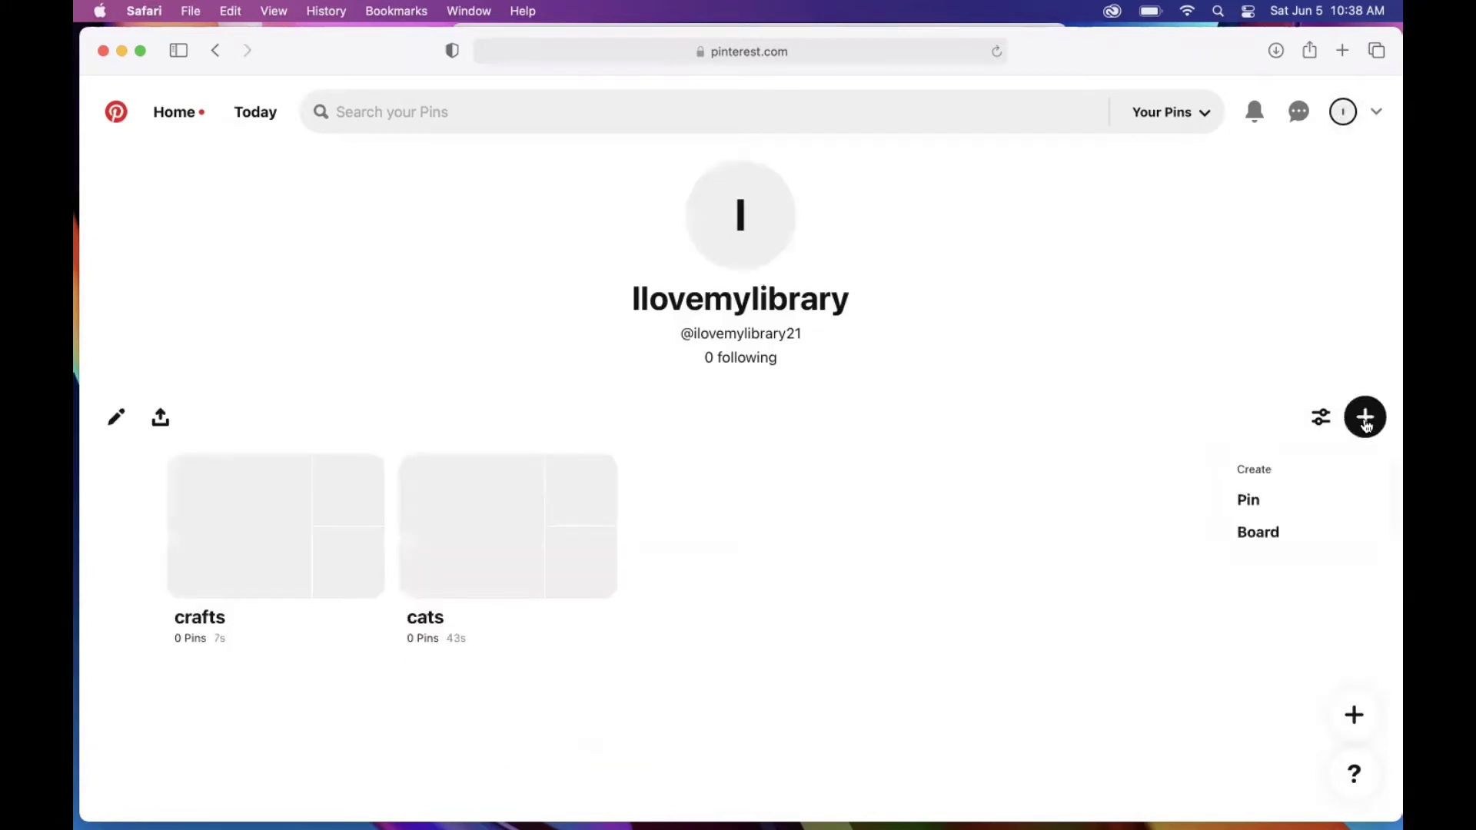
pyautogui.click(1261, 538)
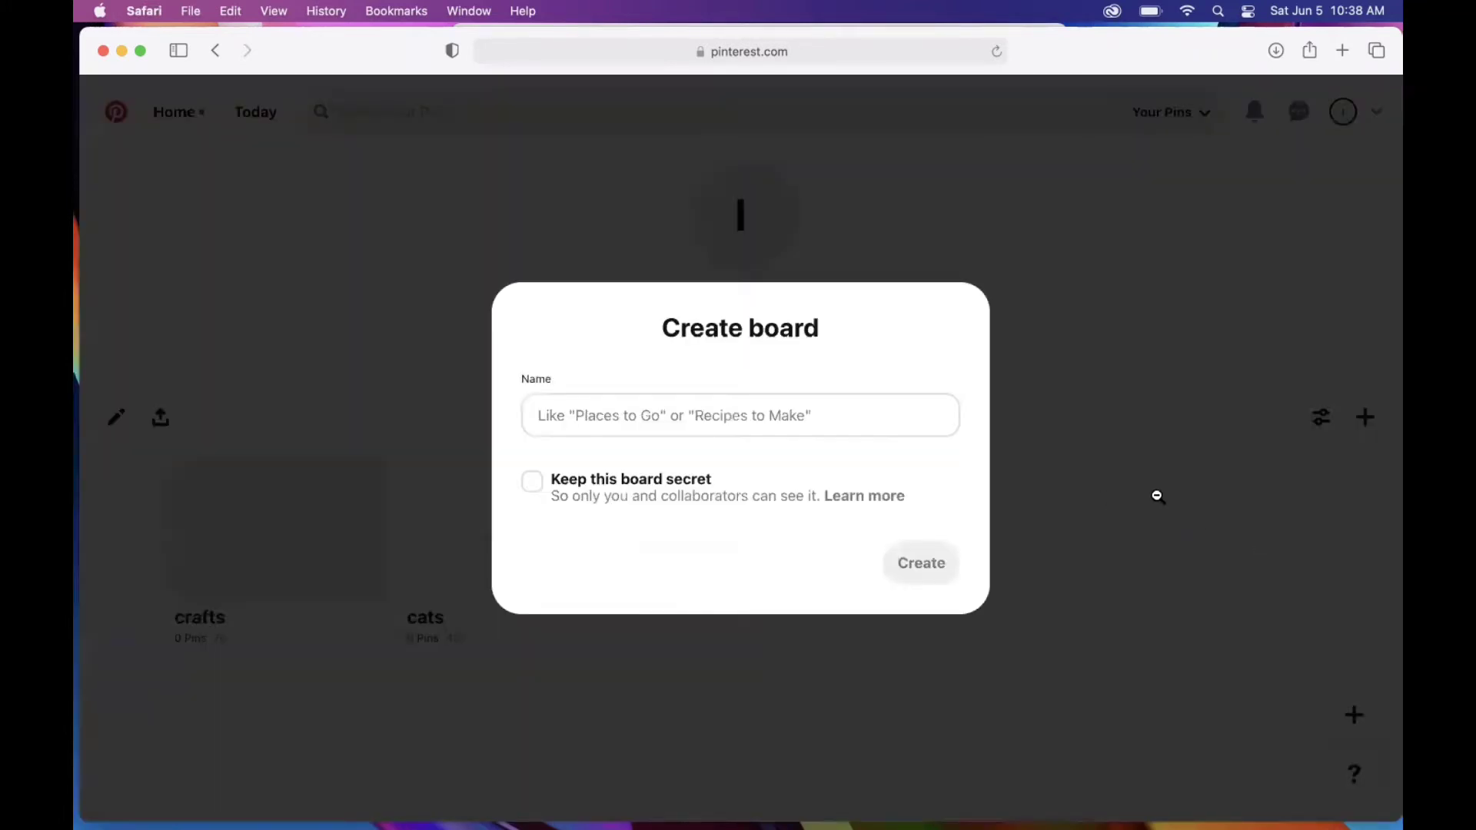
pyautogui.click(651, 413)
pyautogui.write('gardening')
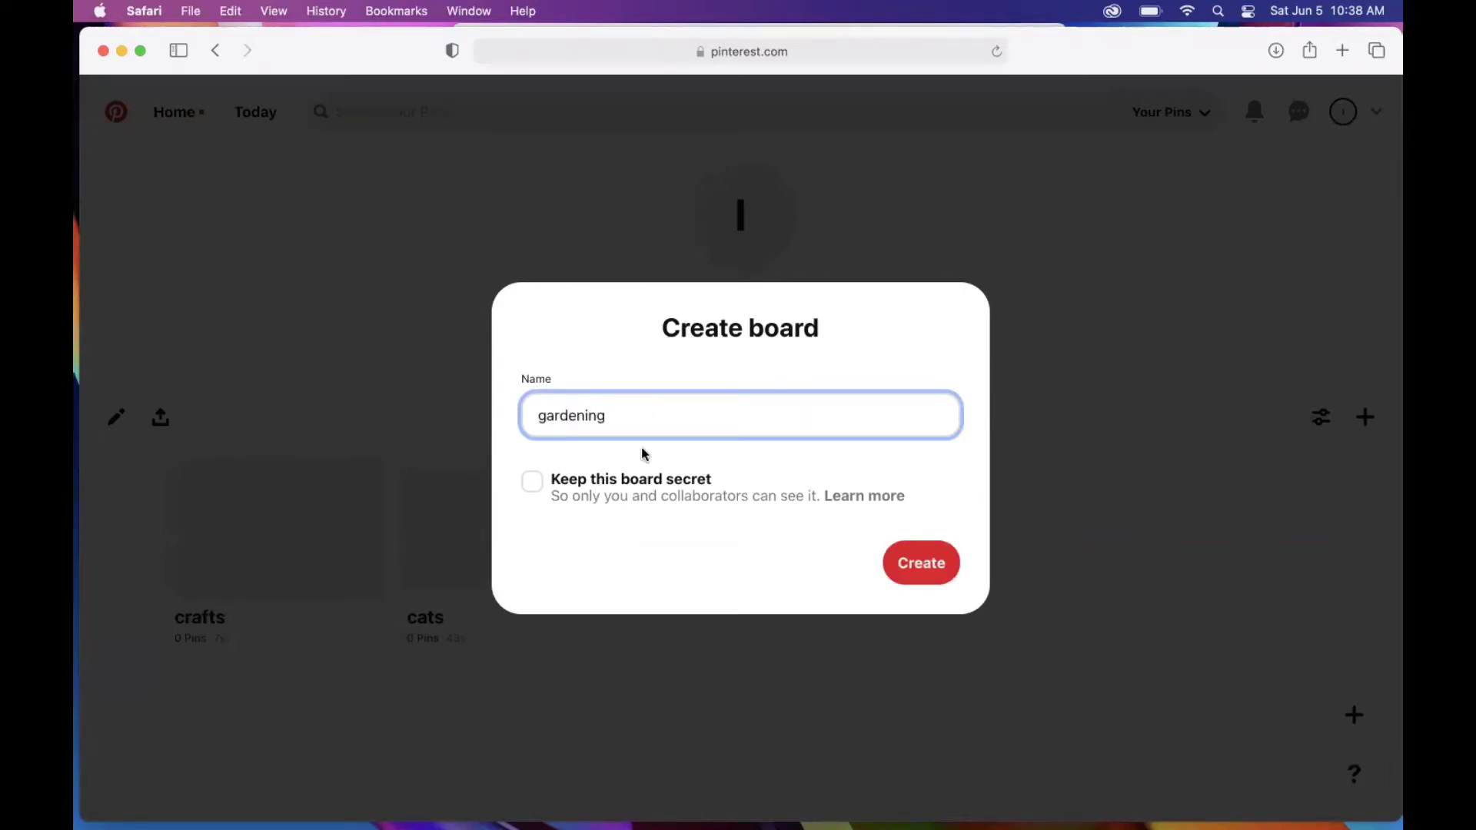
pyautogui.click(915, 567)
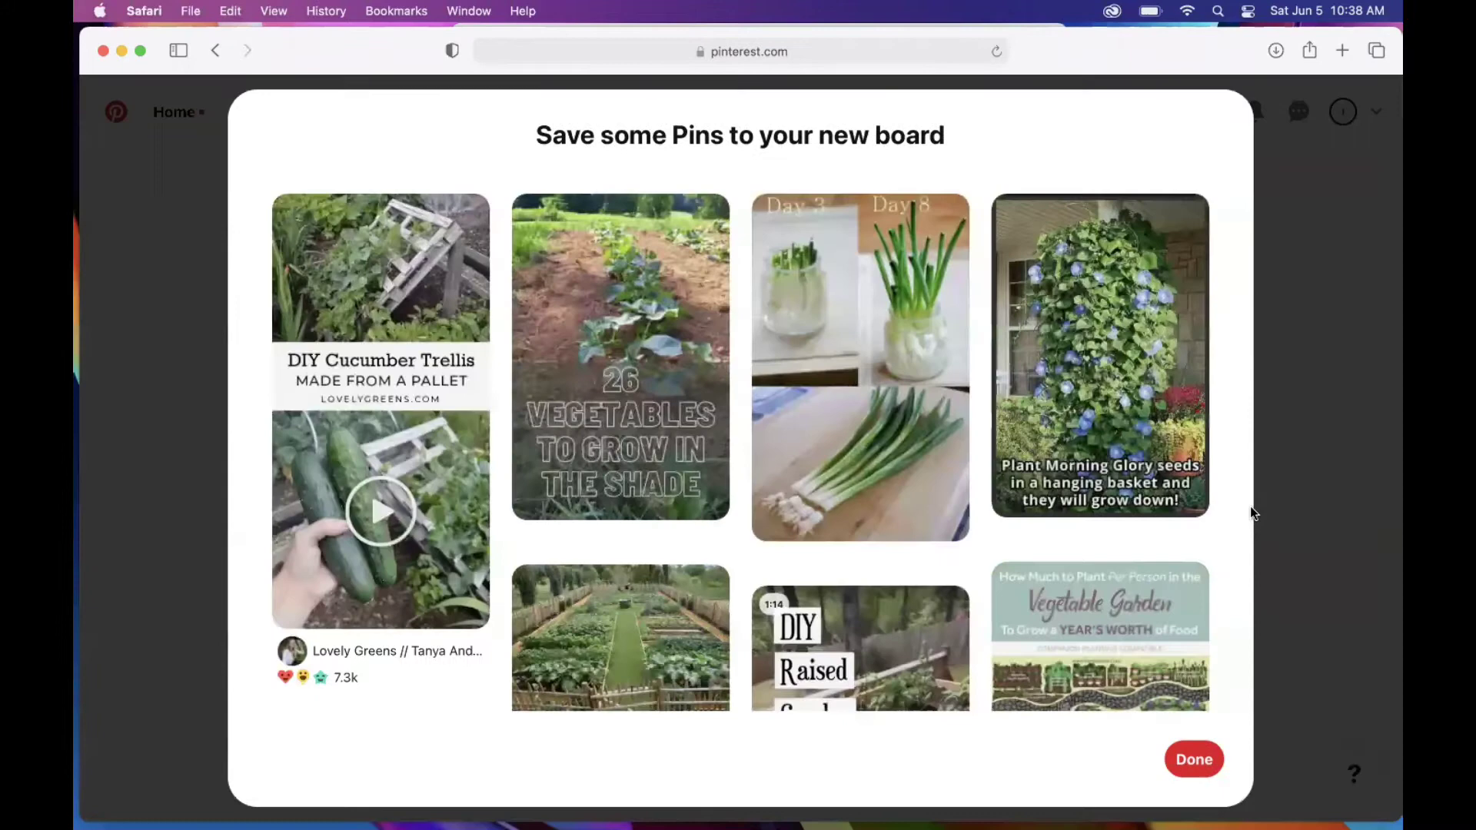
pyautogui.click(1193, 759)
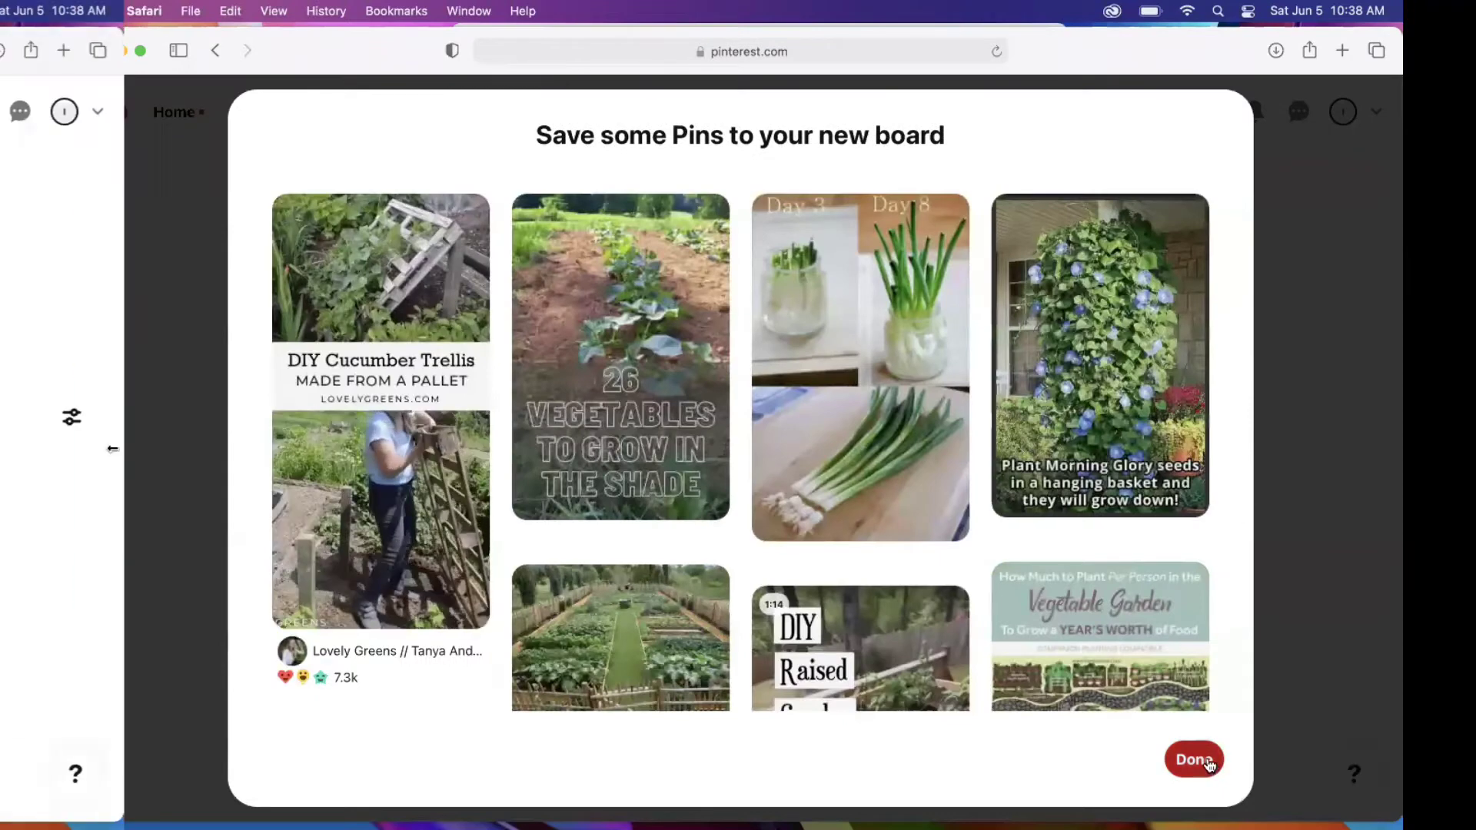
pyautogui.click(1346, 113)
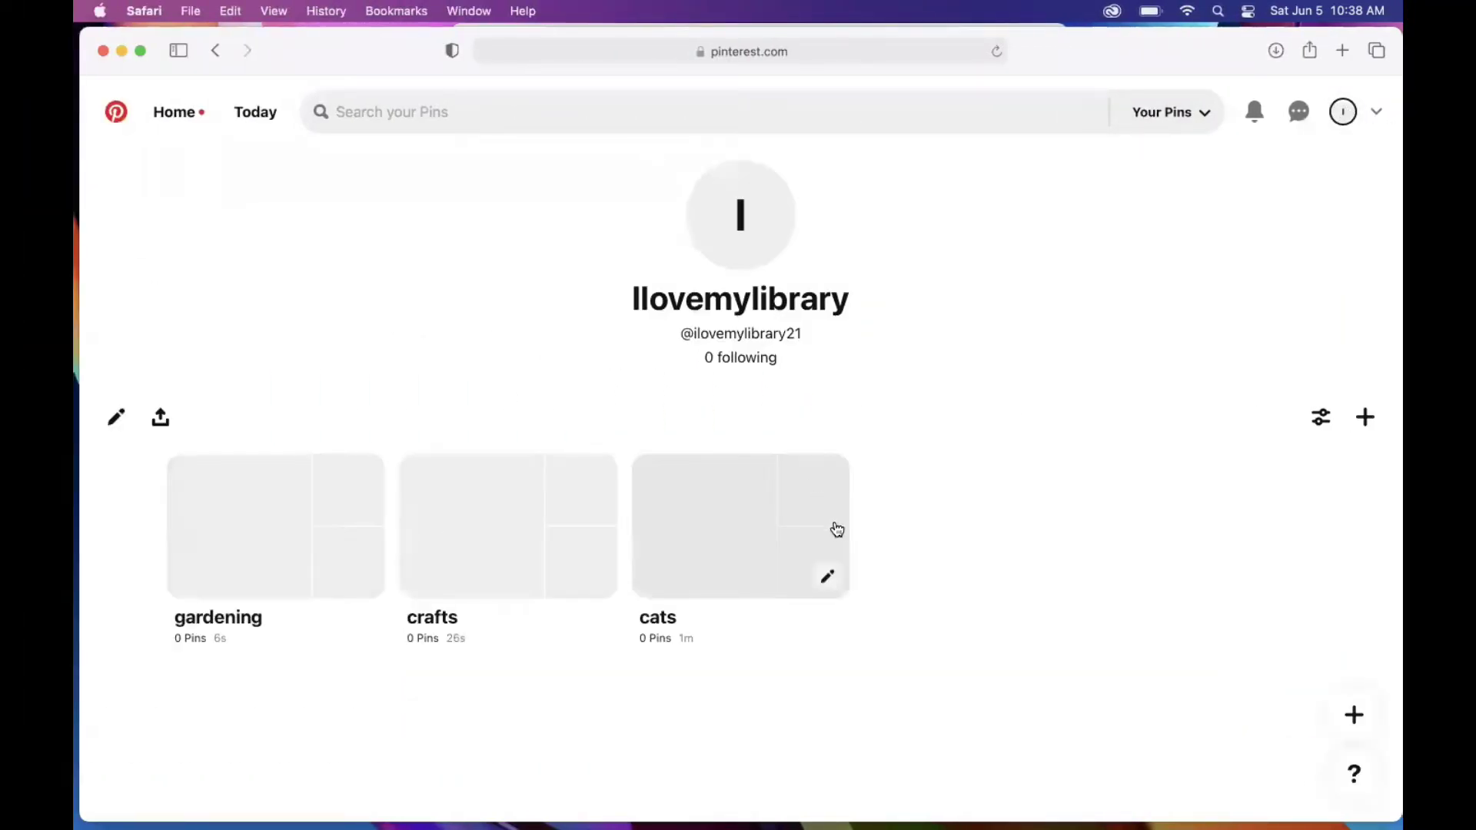
# Step: From the Home feed, save the glasses-wearing cat pin to the cats board
pyautogui.click(175, 116)
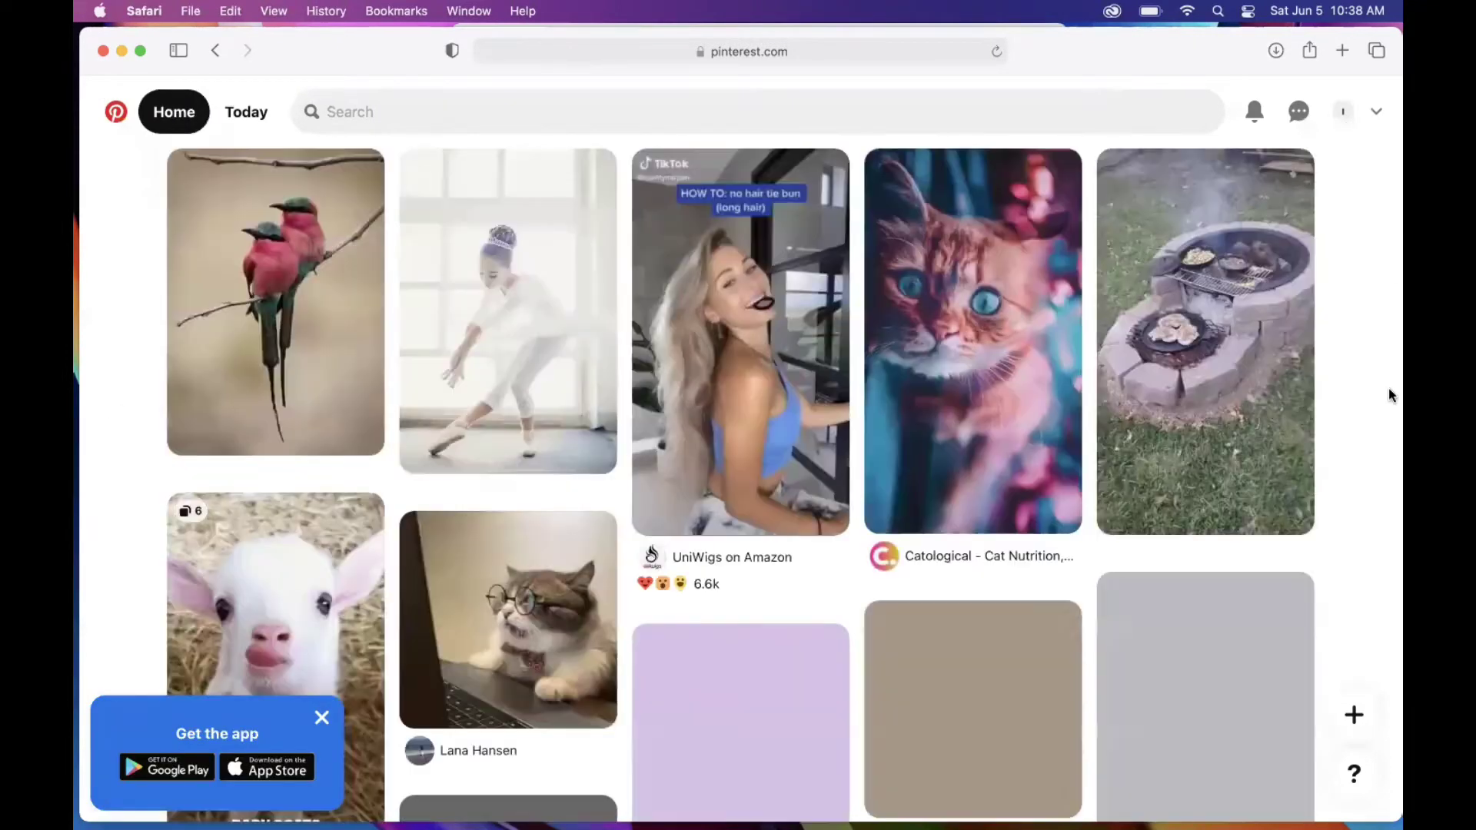
pyautogui.scroll(-4, 1390, 395)
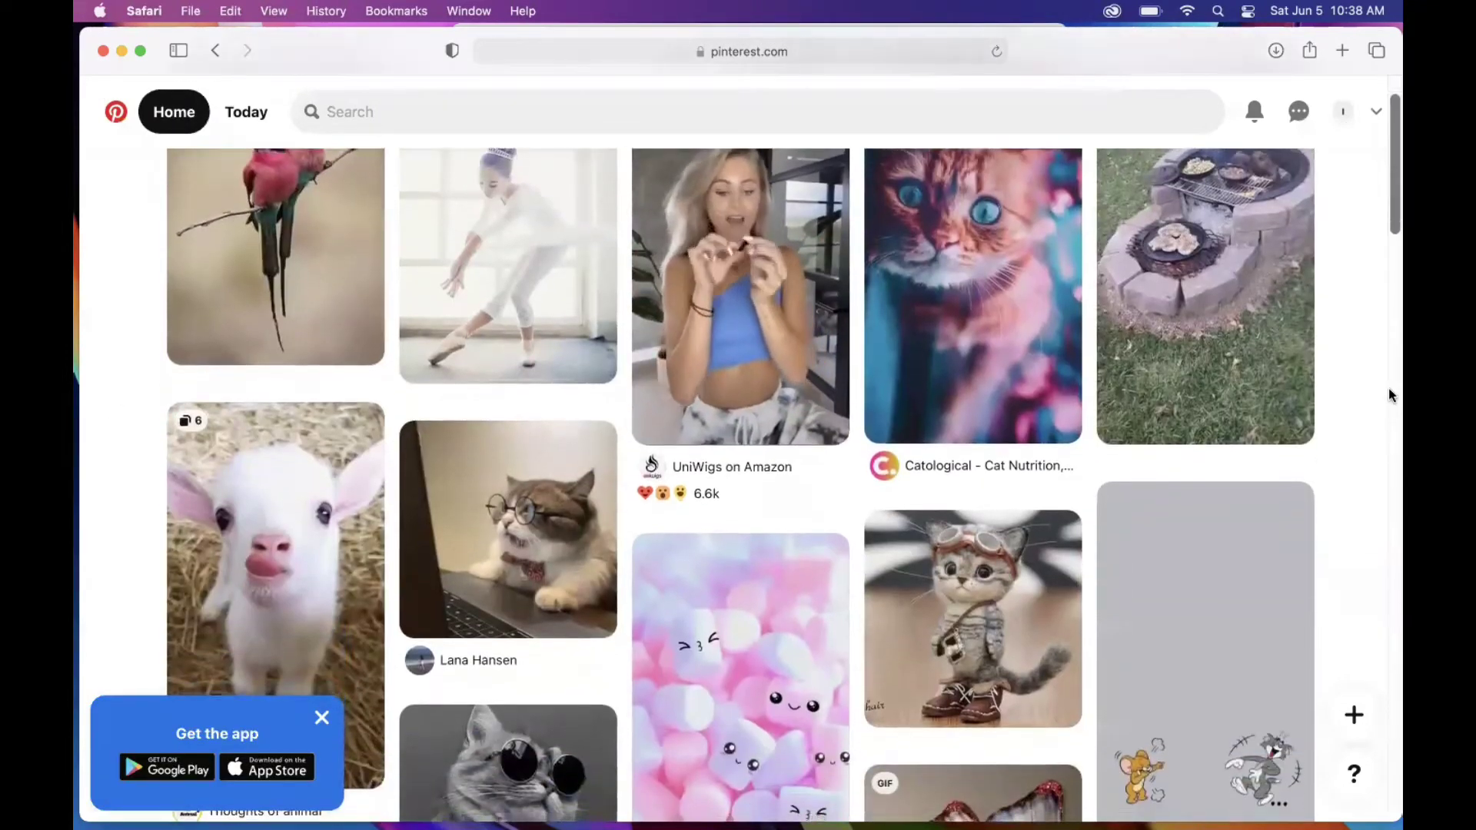
pyautogui.scroll(-2, 1390, 395)
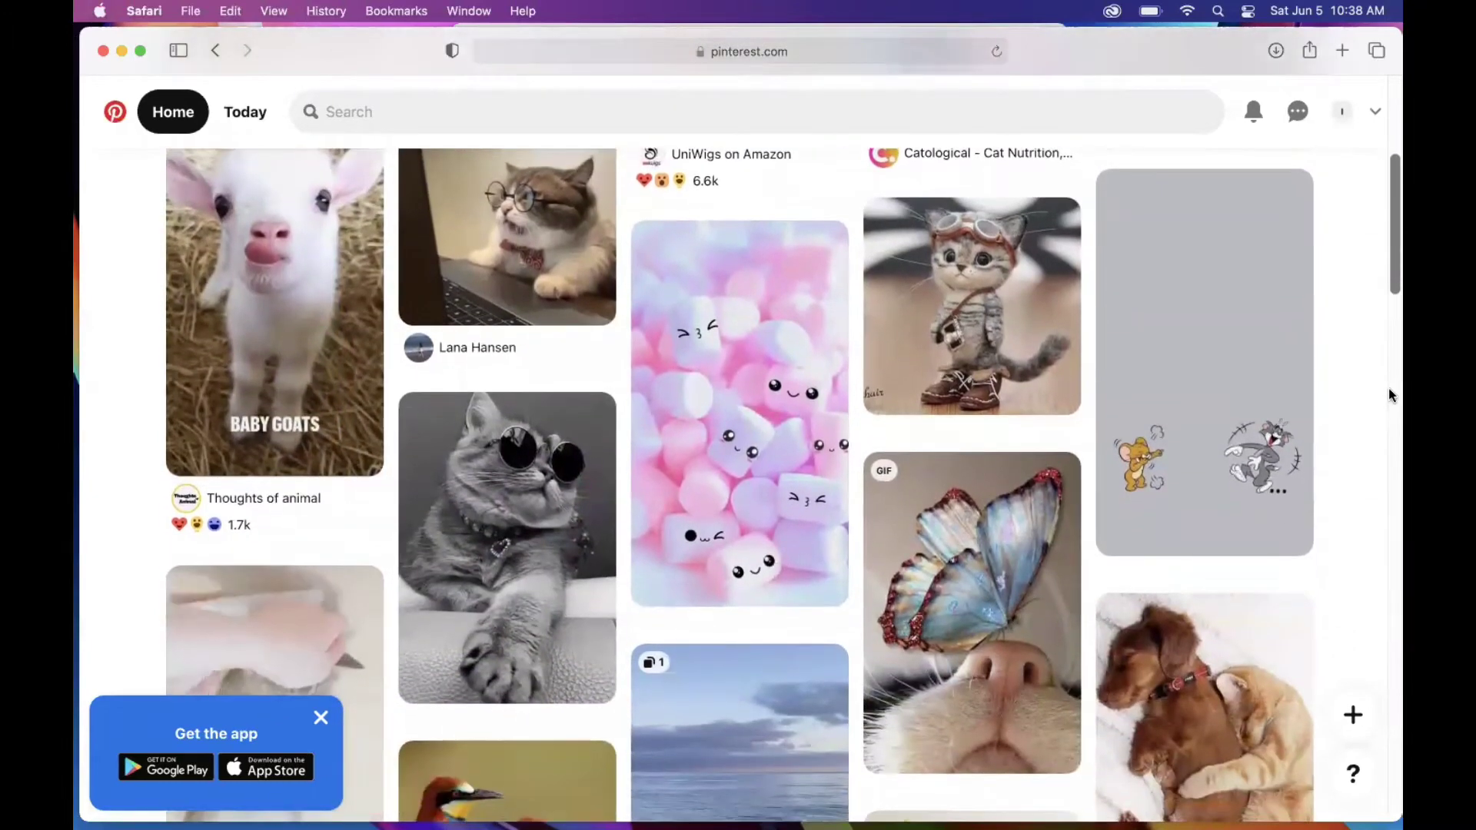
pyautogui.scroll(2, 1390, 395)
pyautogui.moveTo(584, 264)
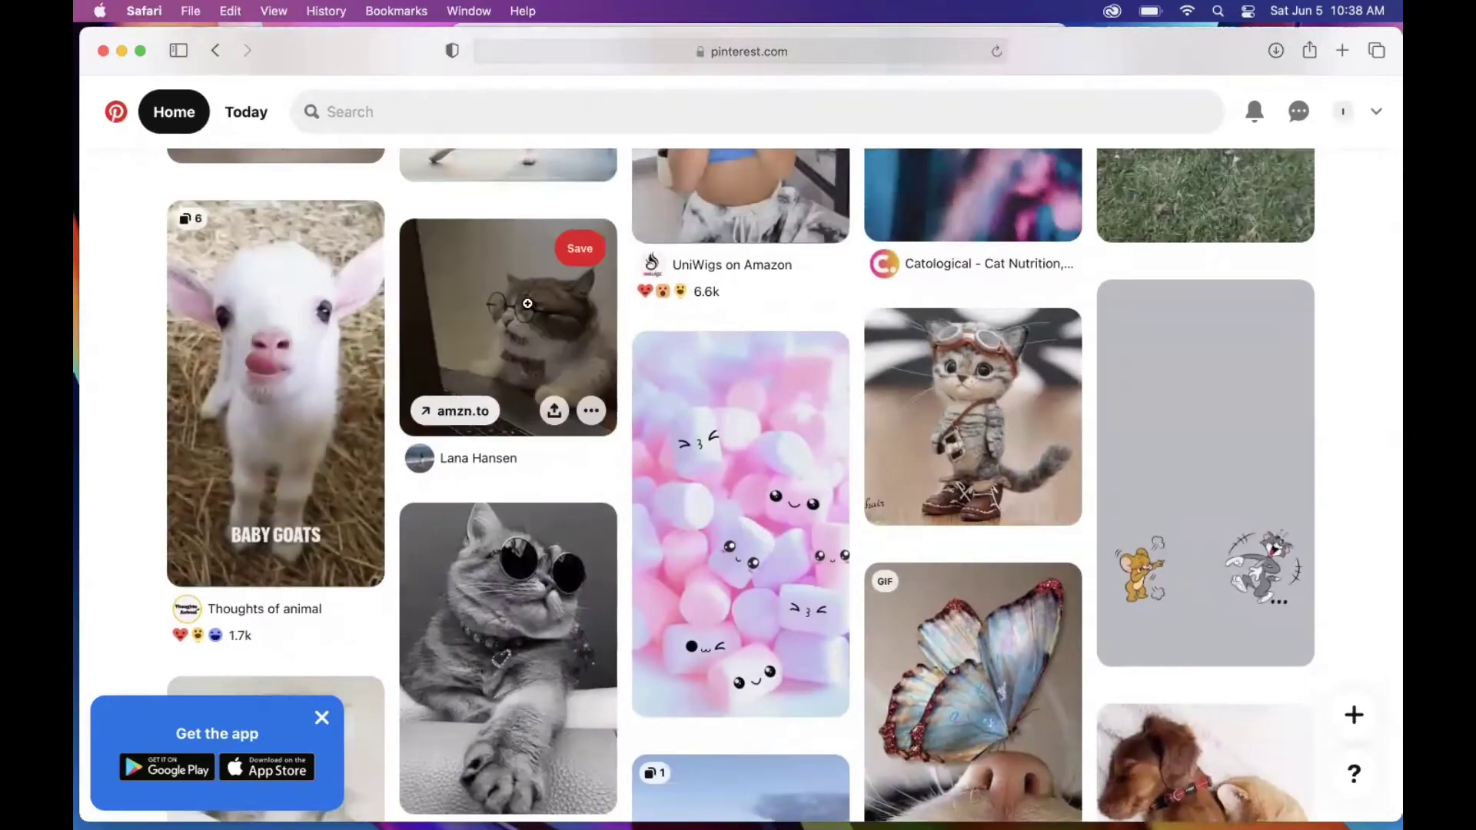
pyautogui.click(583, 261)
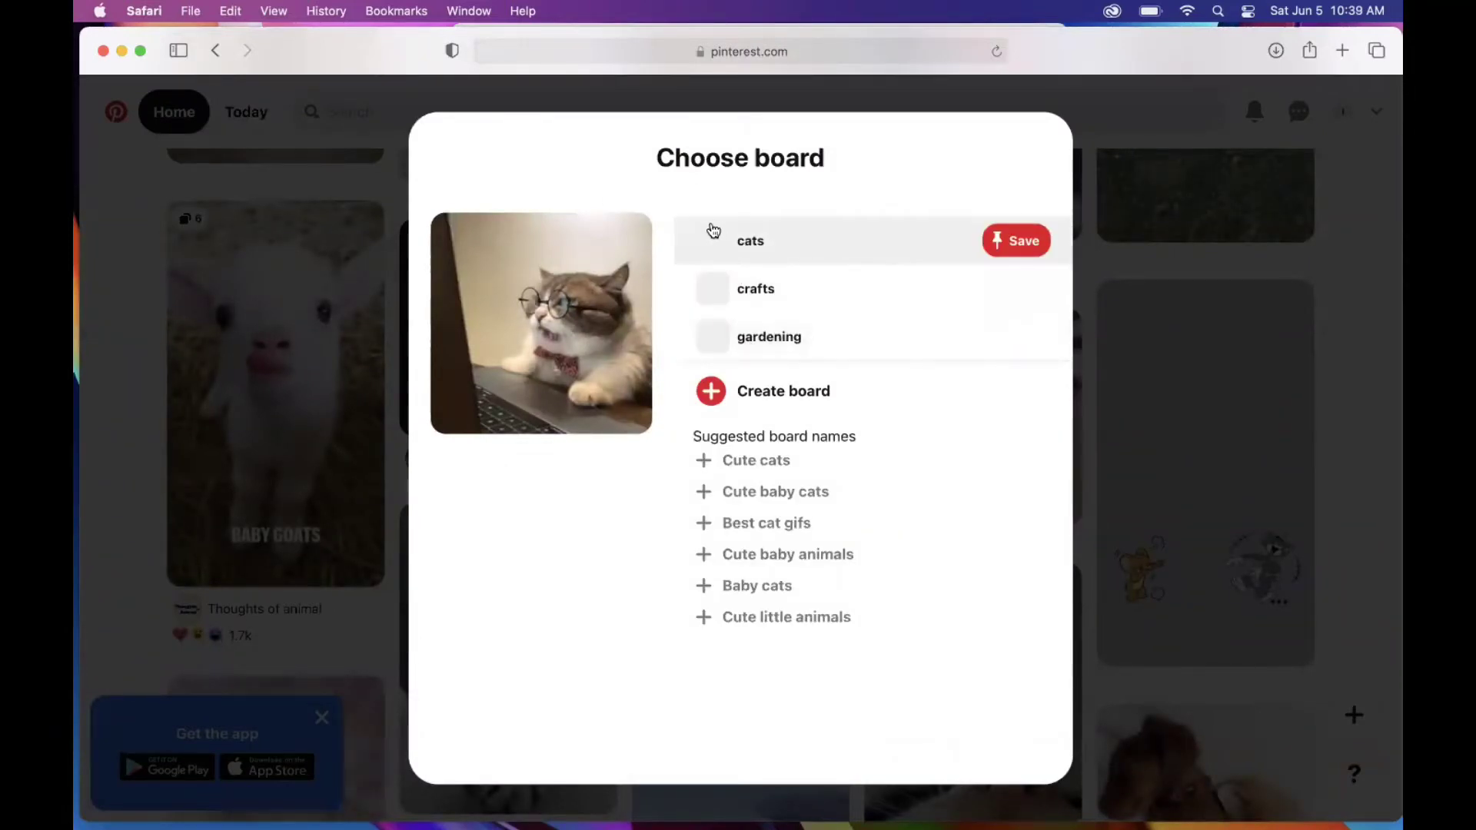
pyautogui.click(716, 250)
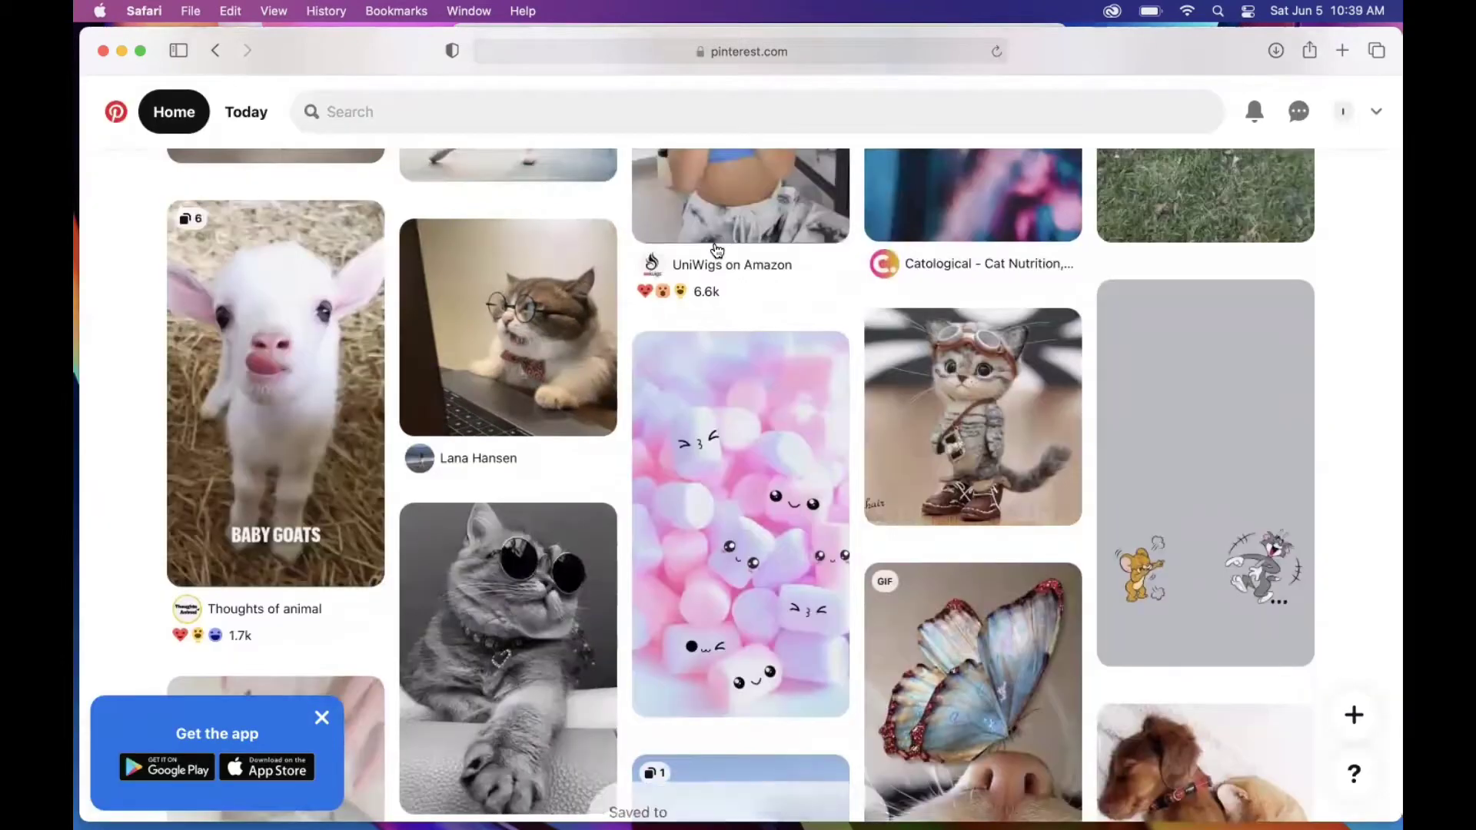
# Step: Save a kitten pin from the feed to the cats board as well
pyautogui.scroll(-10, 1379, 426)
pyautogui.scroll(-10, 1379, 426)
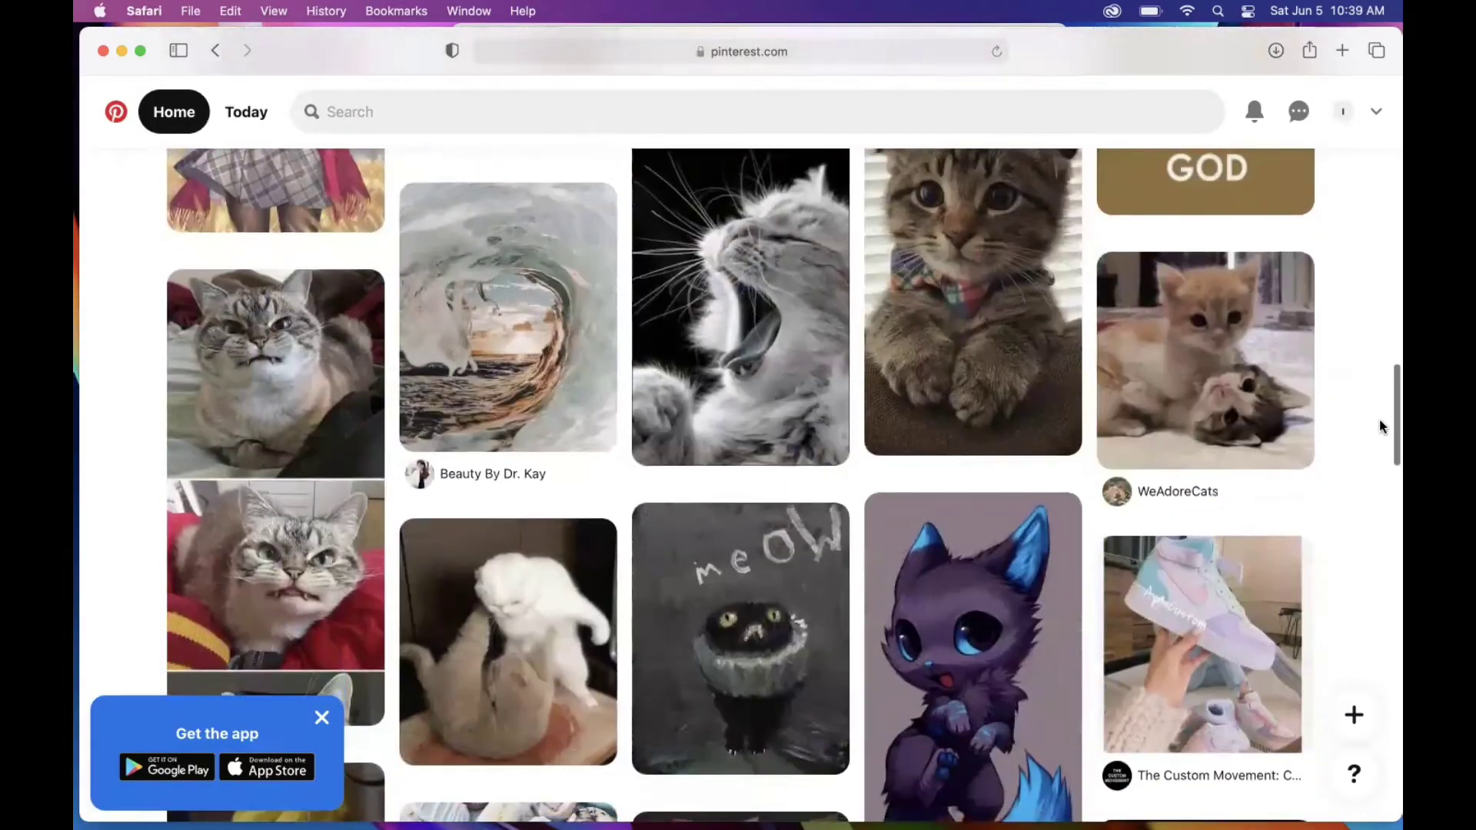
pyautogui.scroll(3, 1379, 426)
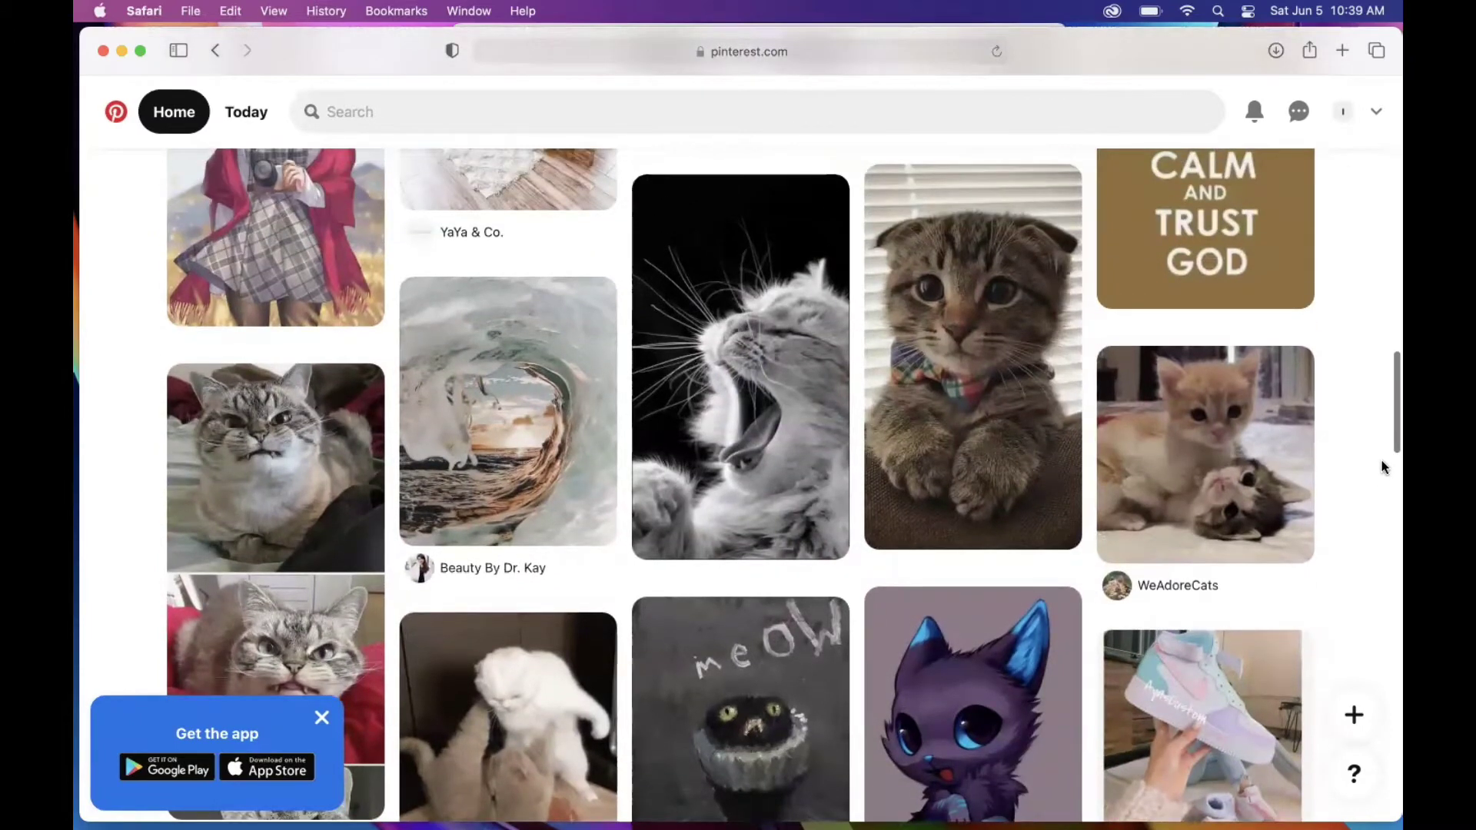
pyautogui.moveTo(980, 258)
pyautogui.click(1044, 195)
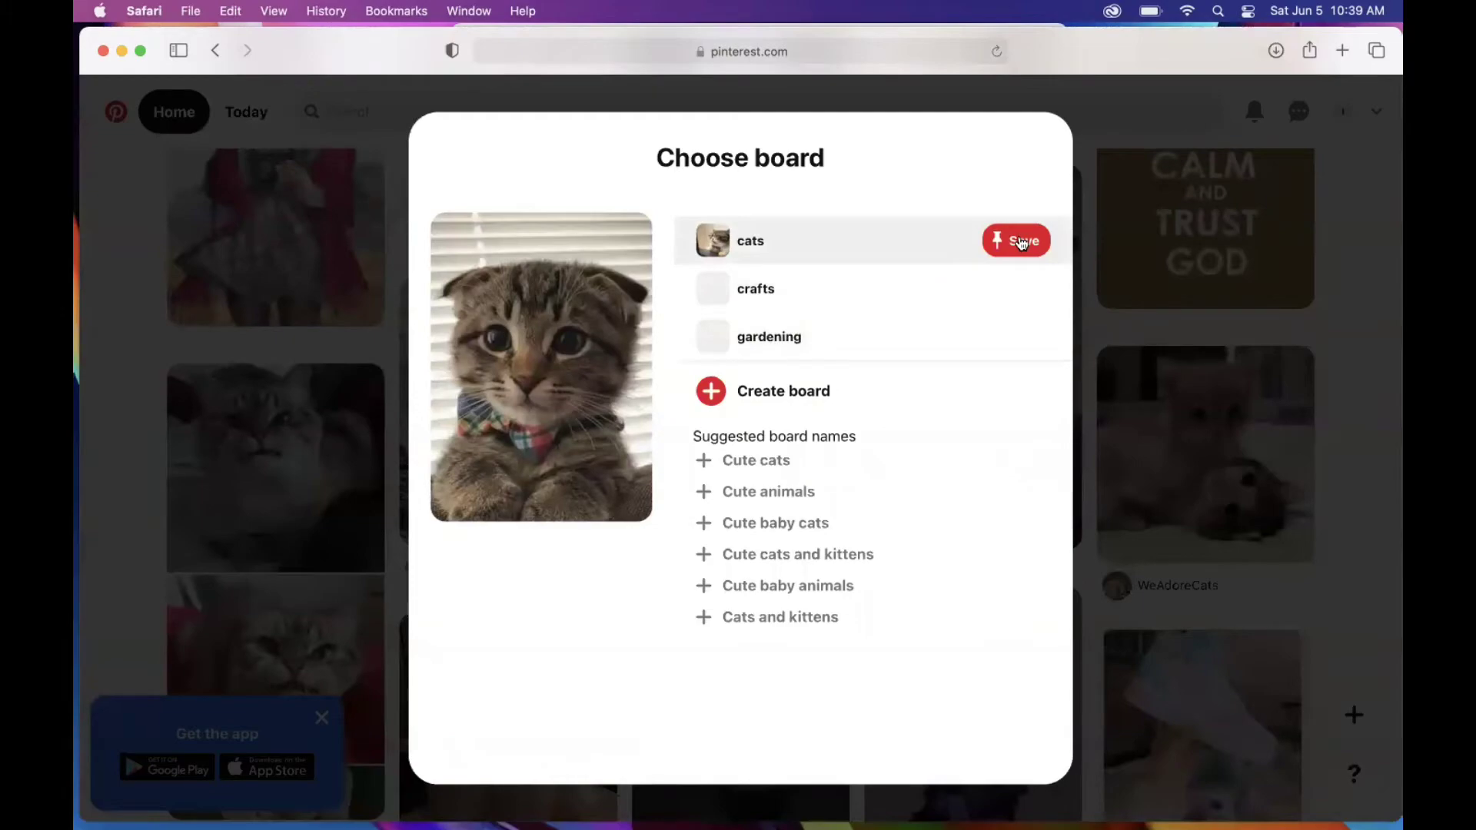
pyautogui.click(1022, 243)
pyautogui.scroll(-10, 1353, 436)
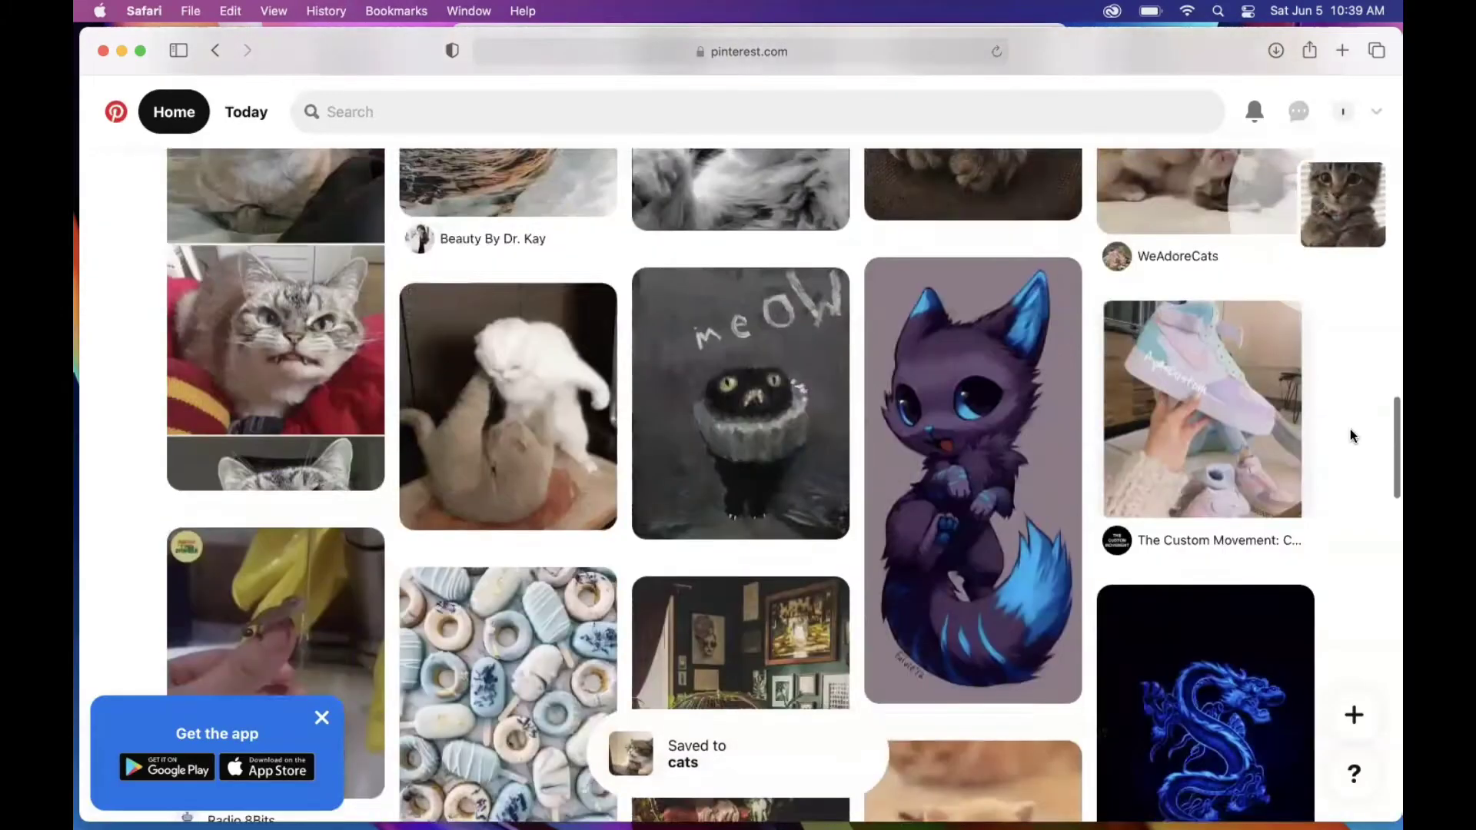
pyautogui.scroll(-15, 1350, 436)
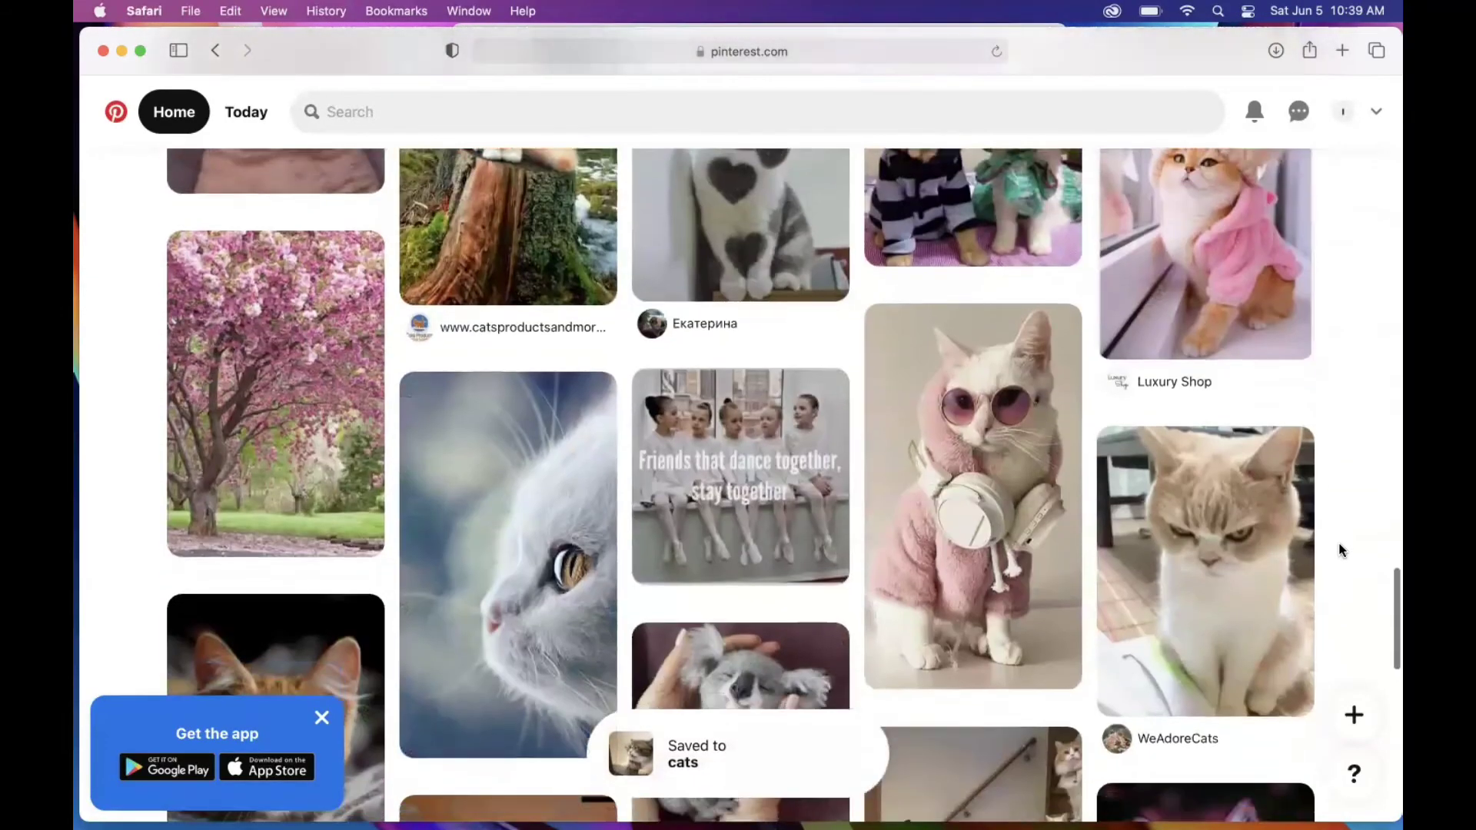
pyautogui.scroll(-7, 1340, 551)
pyautogui.scroll(20, 1340, 551)
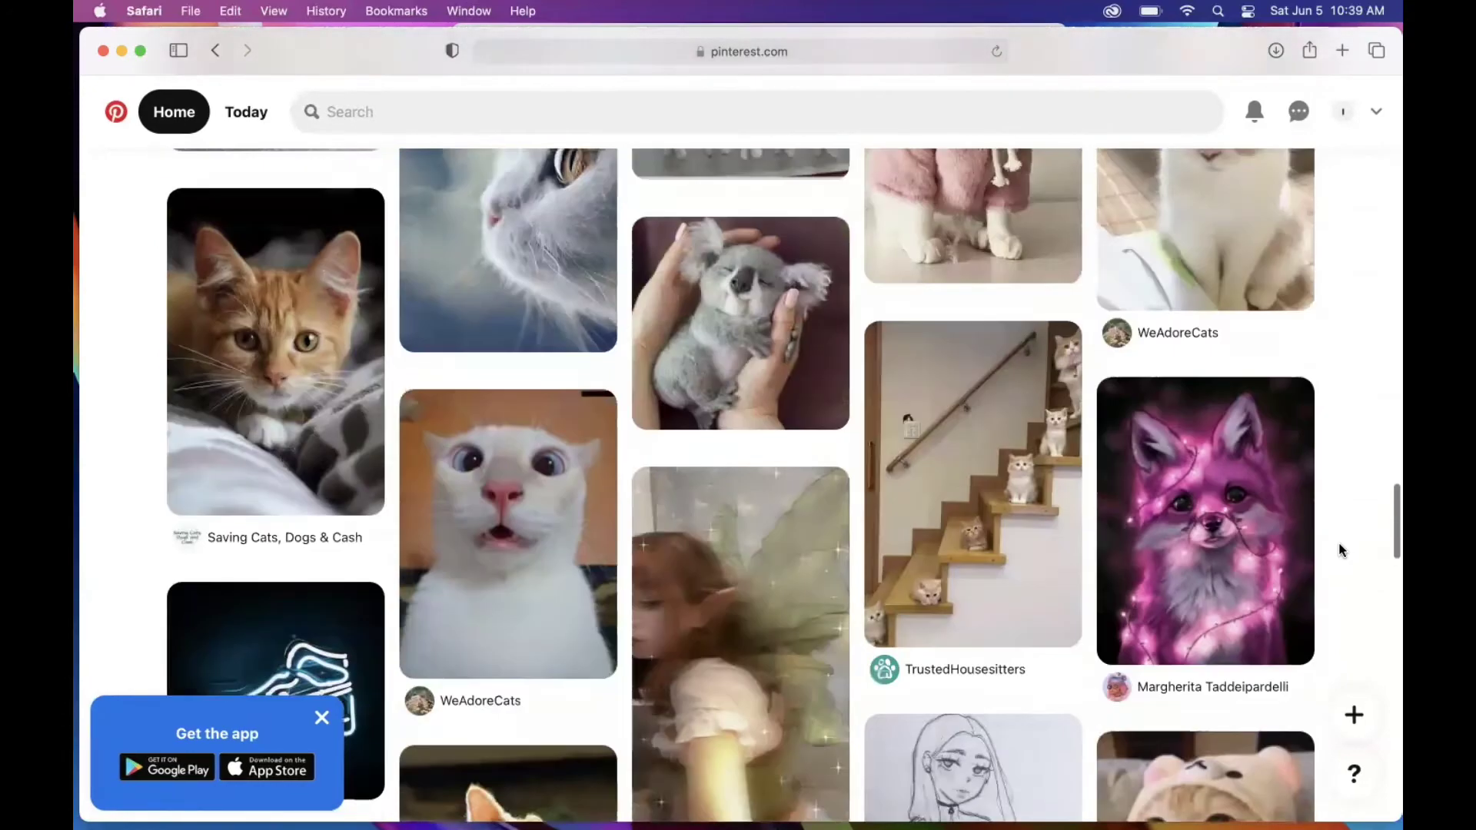
pyautogui.click(428, 108)
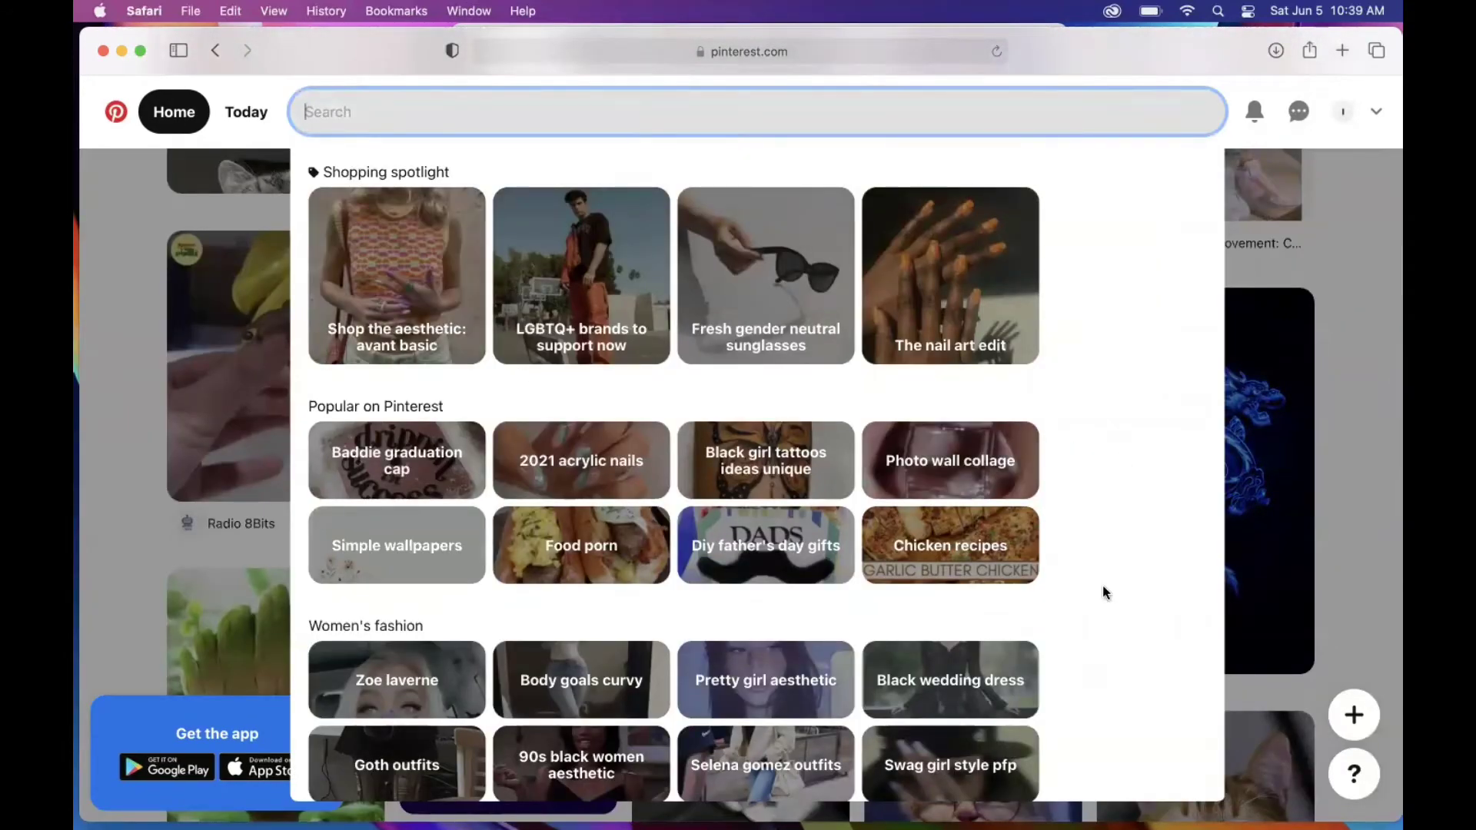
# Step: Run a Pinterest search for 'crafts'
pyautogui.scroll(-2, 1103, 592)
pyautogui.scroll(-4, 1102, 592)
pyautogui.scroll(7, 1102, 592)
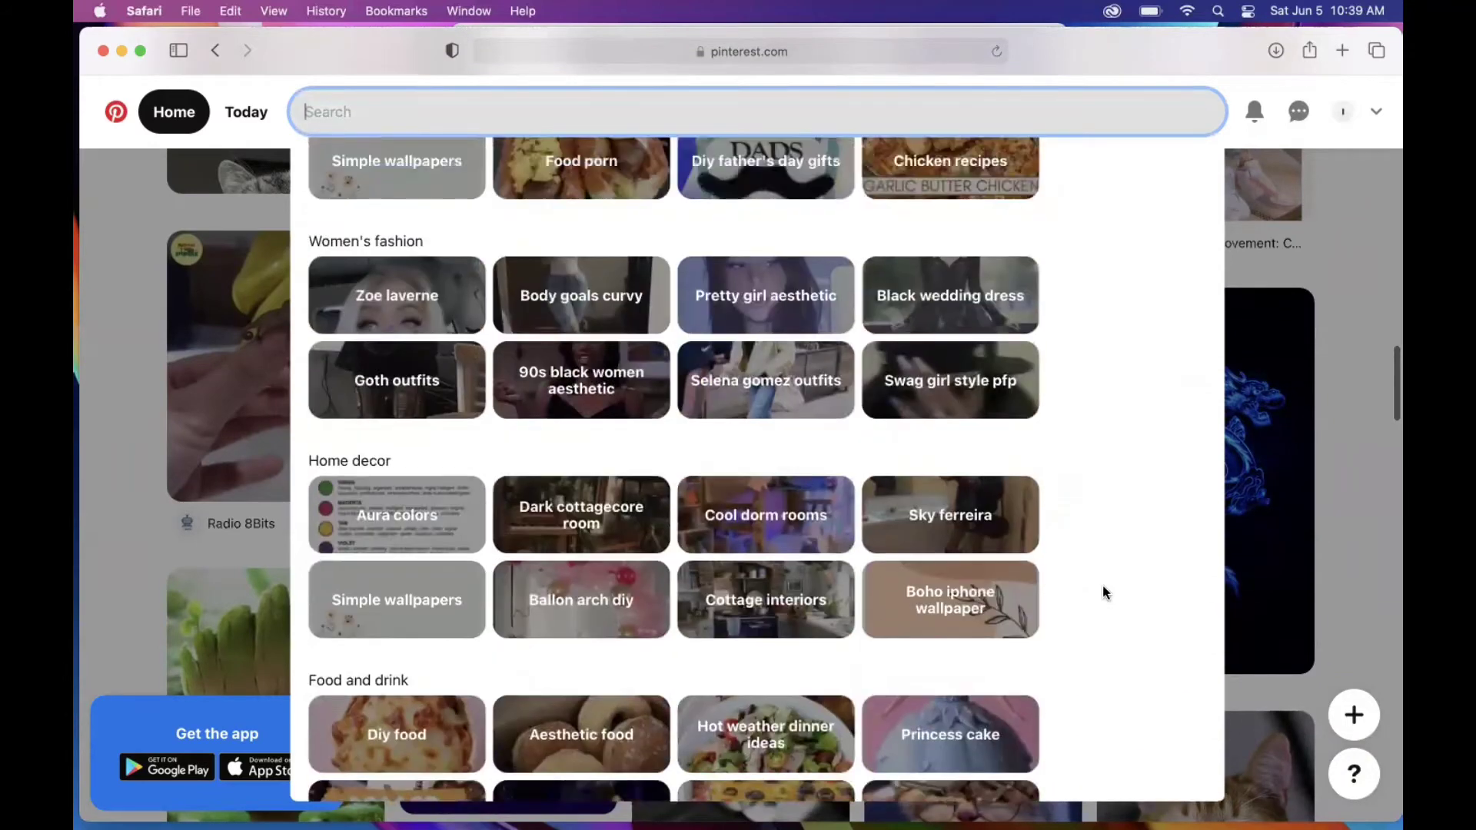
pyautogui.write('crafts')
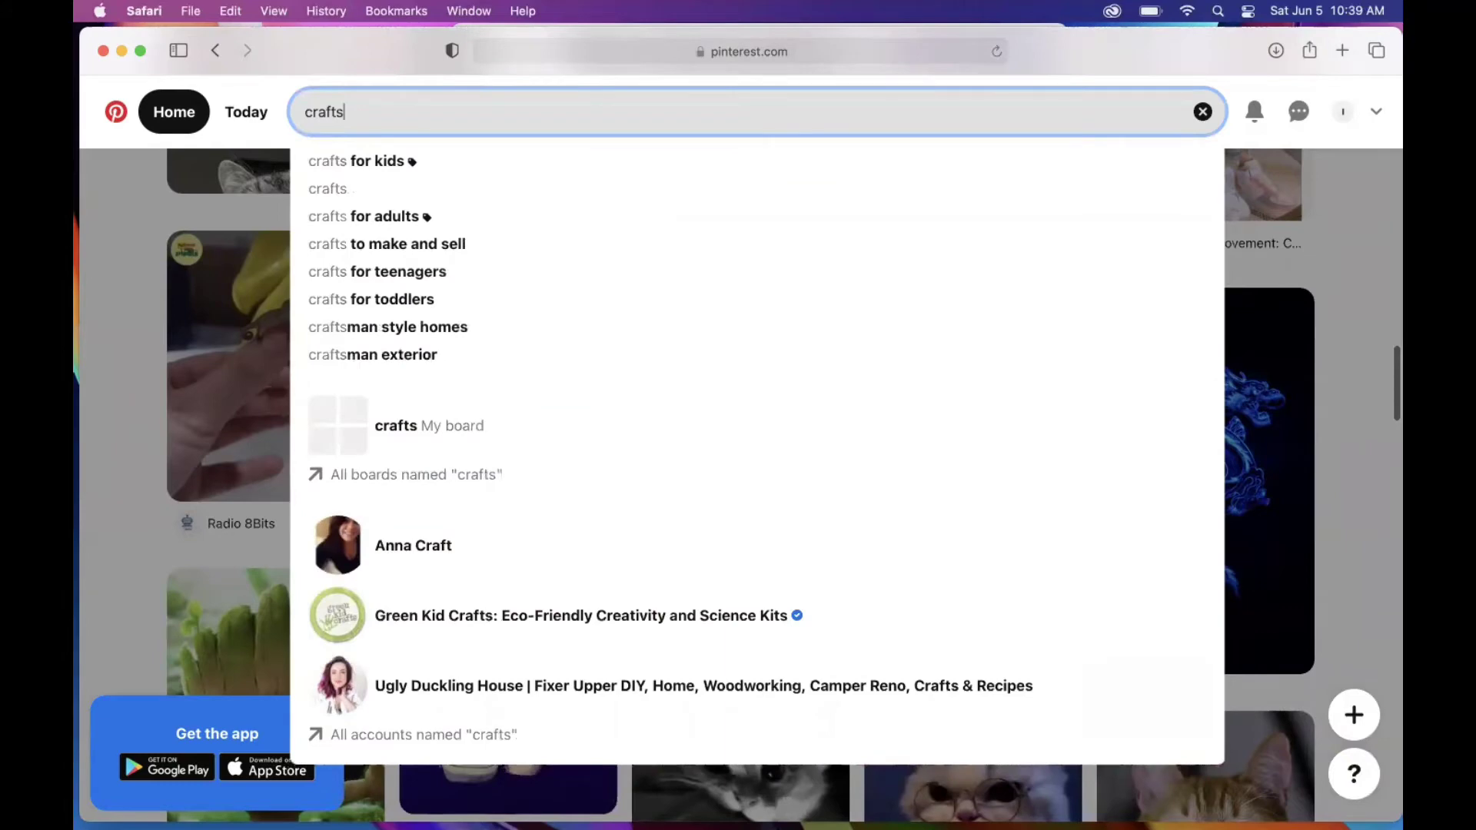
pyautogui.press('Return')
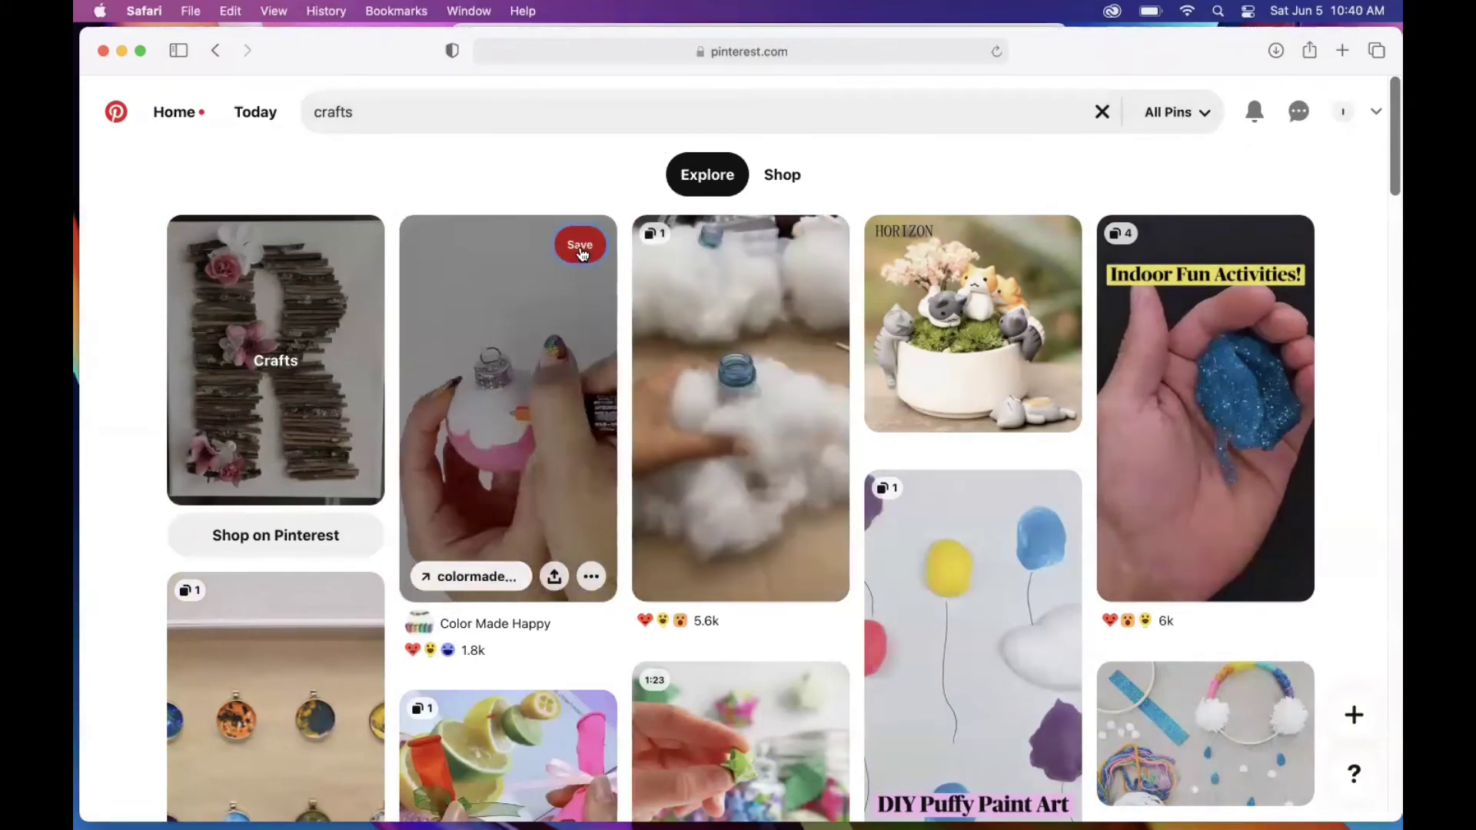
# Step: Save the ice-cream-cone characters pin to the crafts board
pyautogui.click(582, 254)
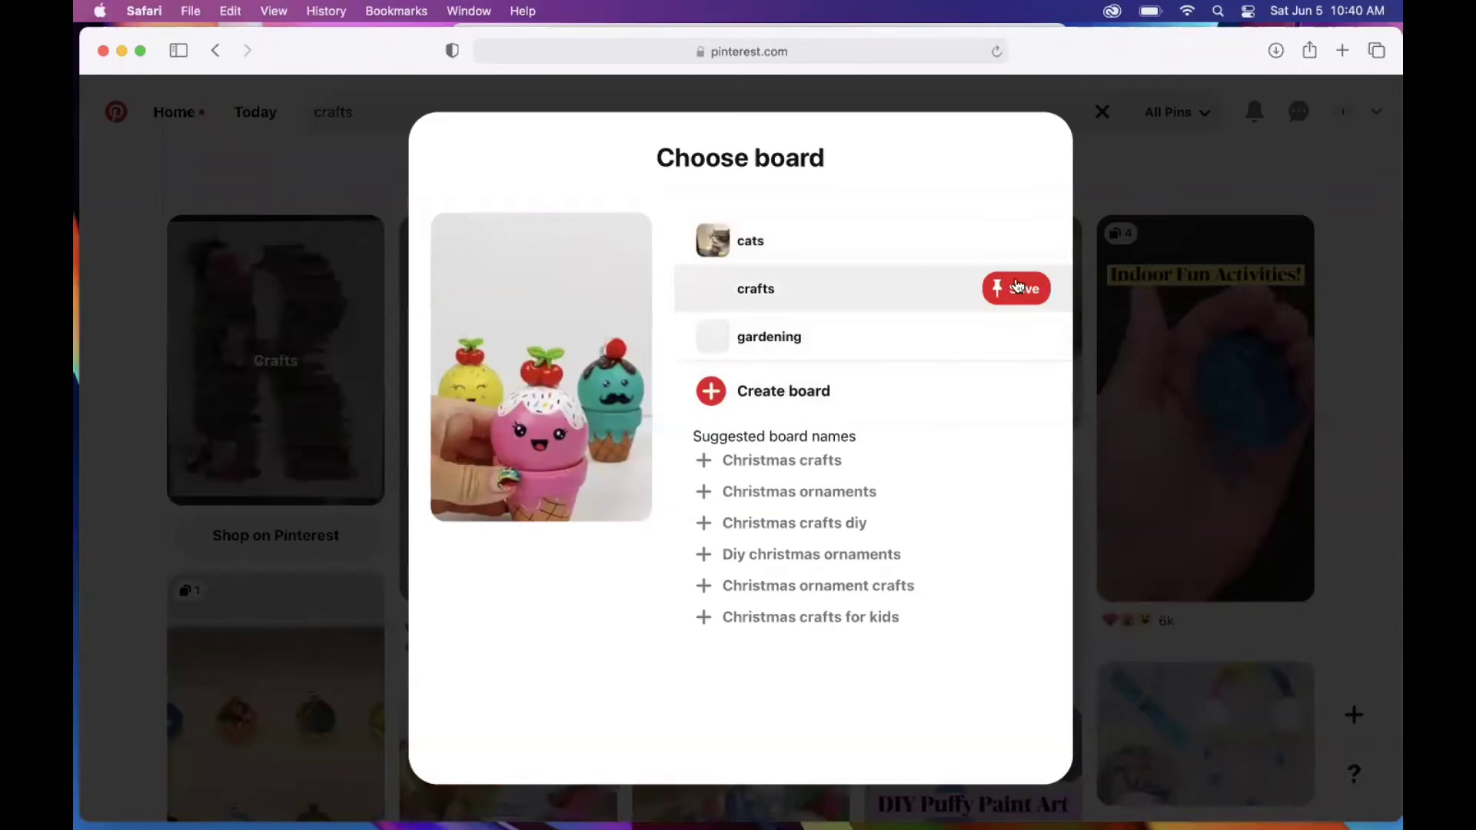
pyautogui.click(1018, 286)
pyautogui.scroll(-3, 1328, 349)
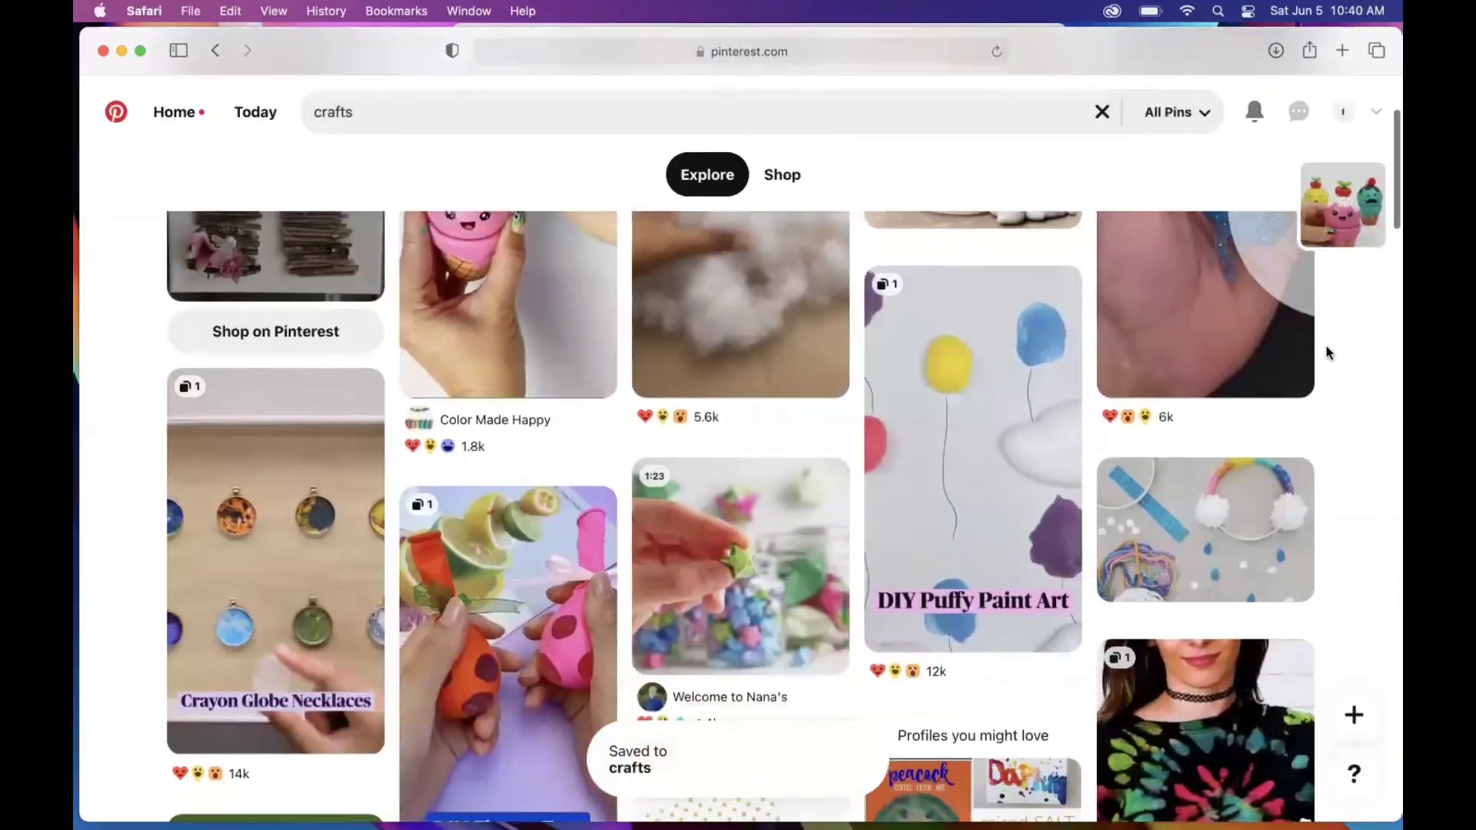
pyautogui.scroll(-4, 1326, 352)
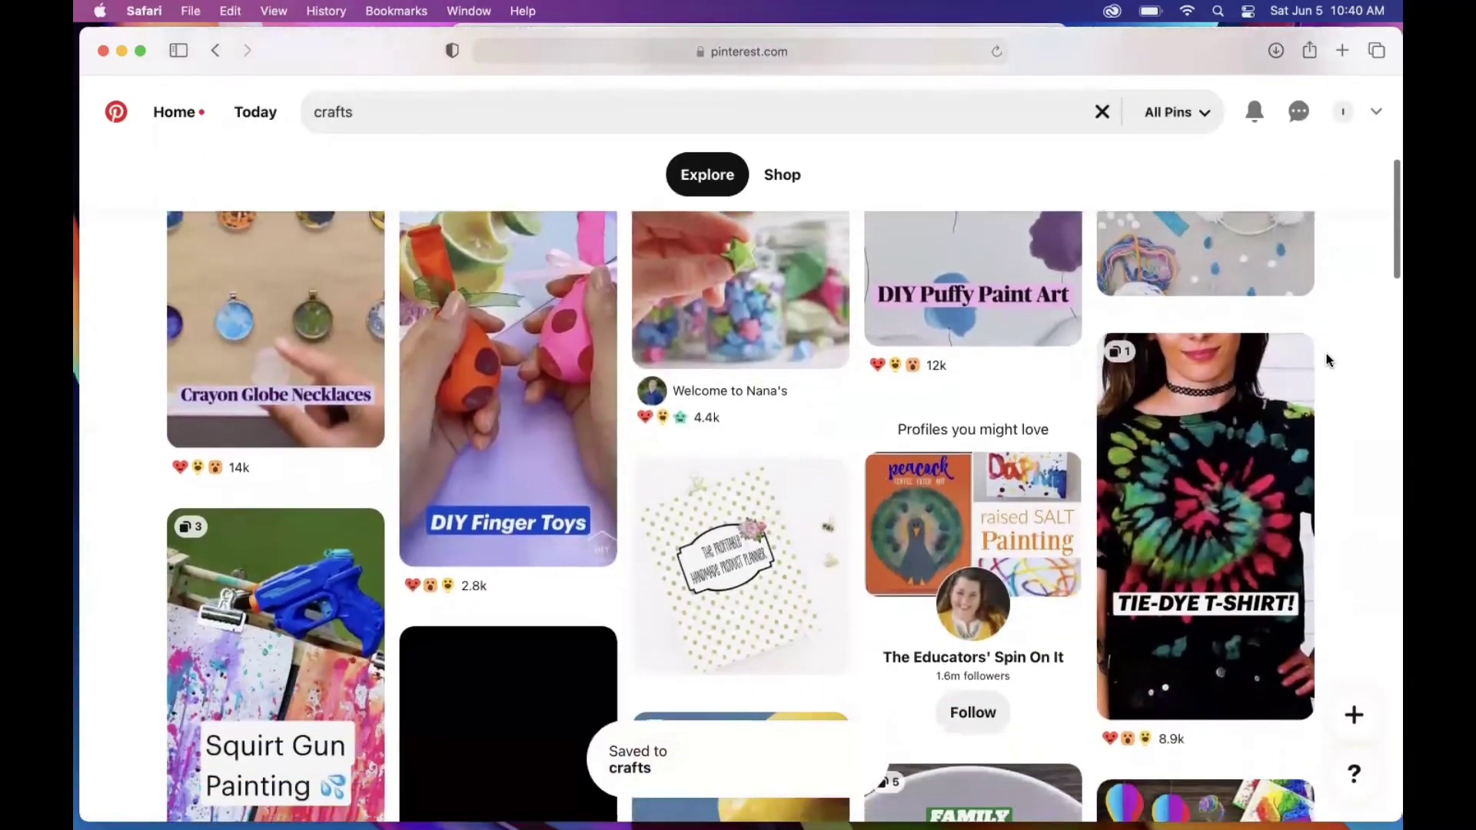
pyautogui.scroll(-7, 1327, 352)
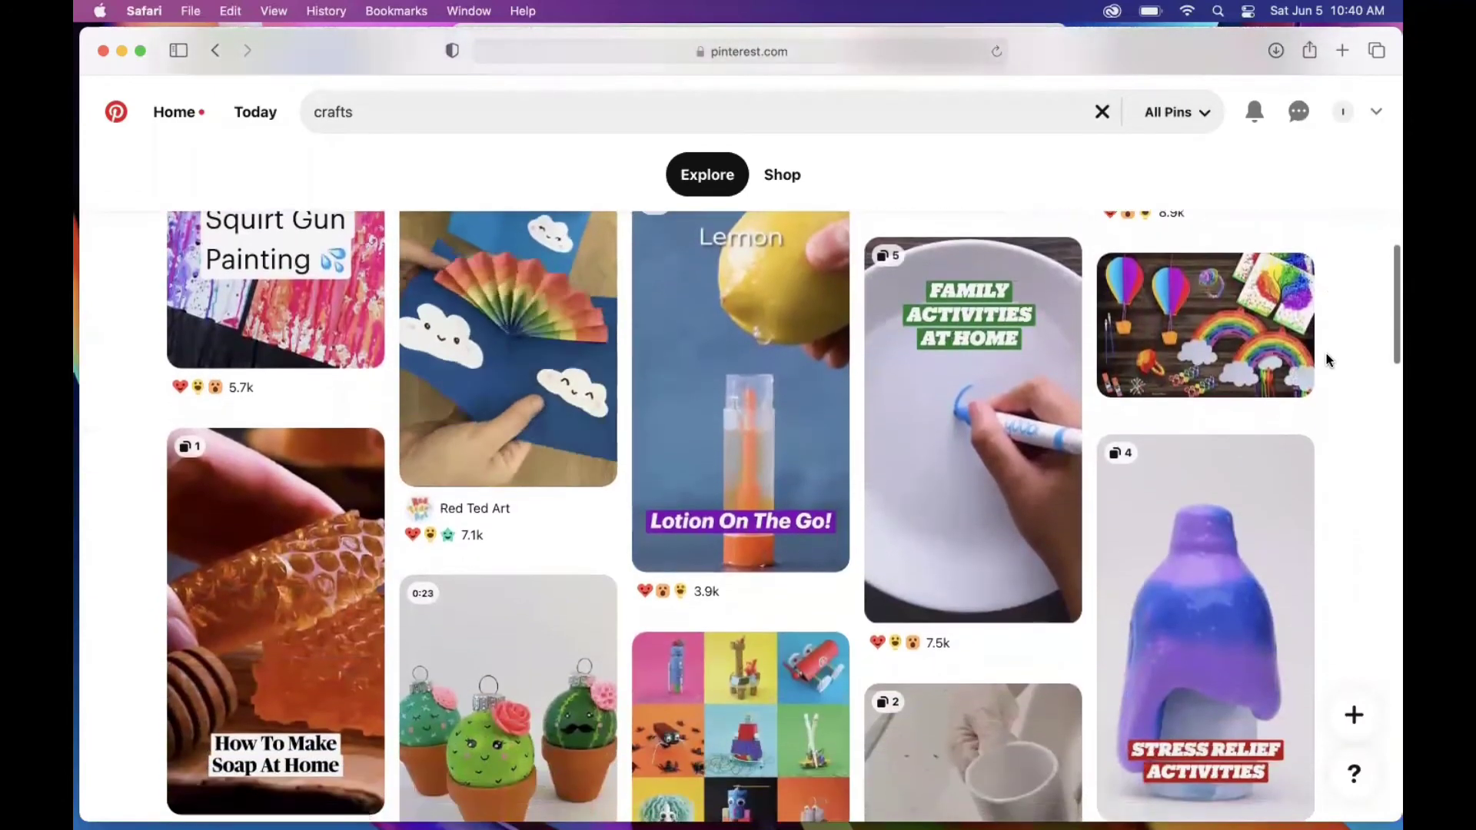
pyautogui.scroll(-5, 1327, 360)
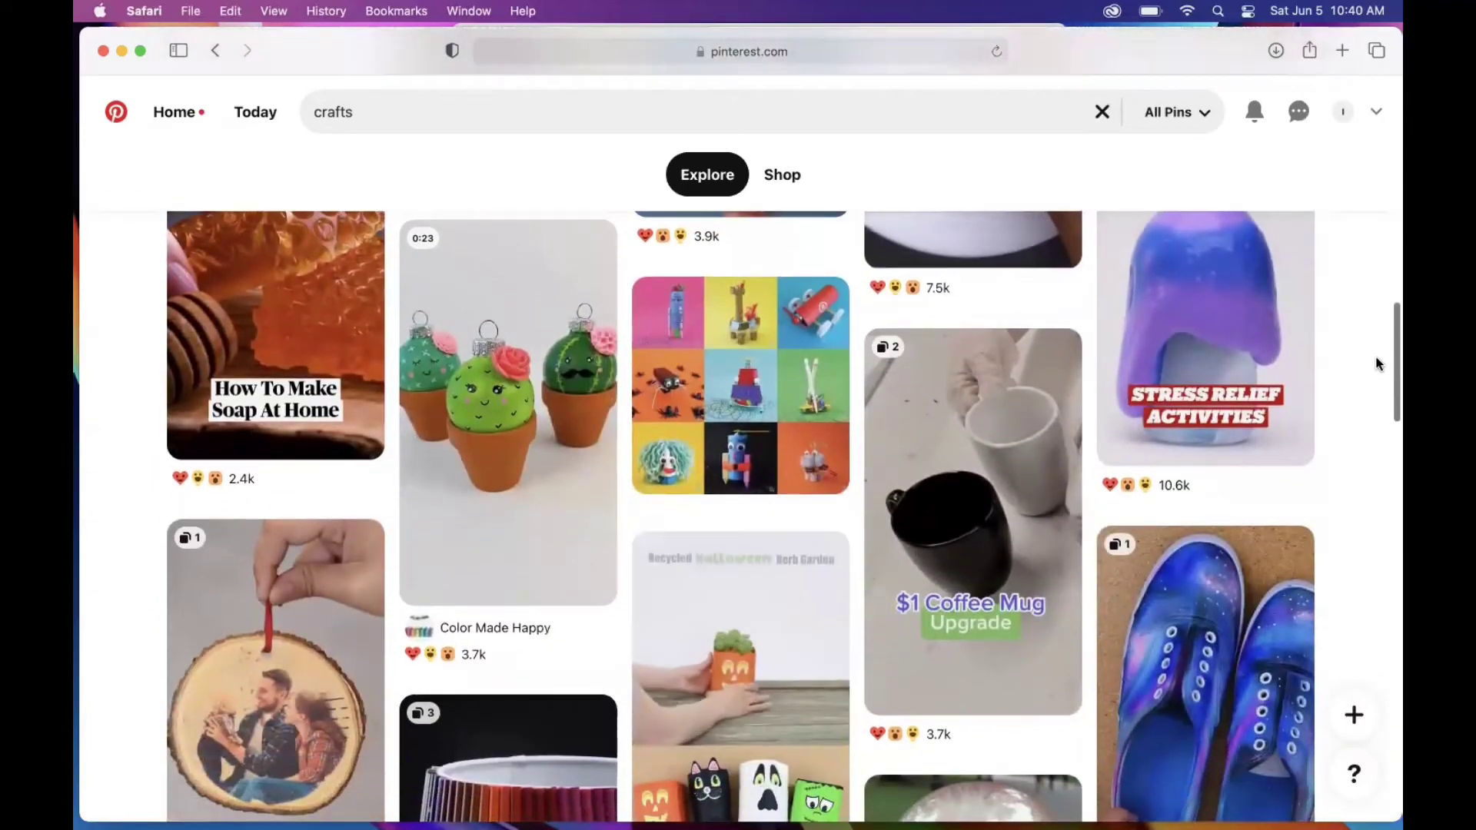
pyautogui.scroll(-2, 1358, 445)
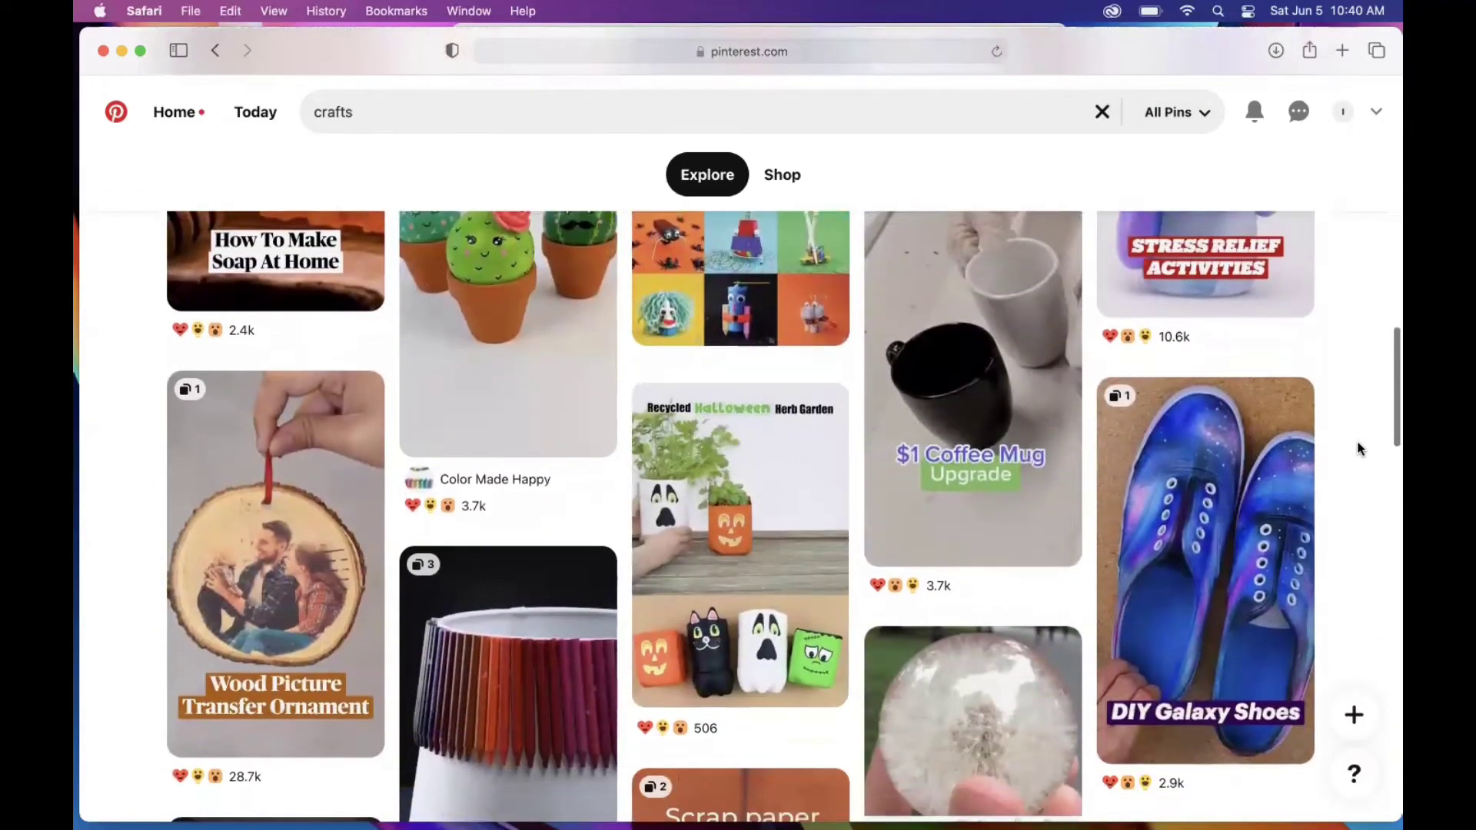
pyautogui.scroll(-2, 1358, 449)
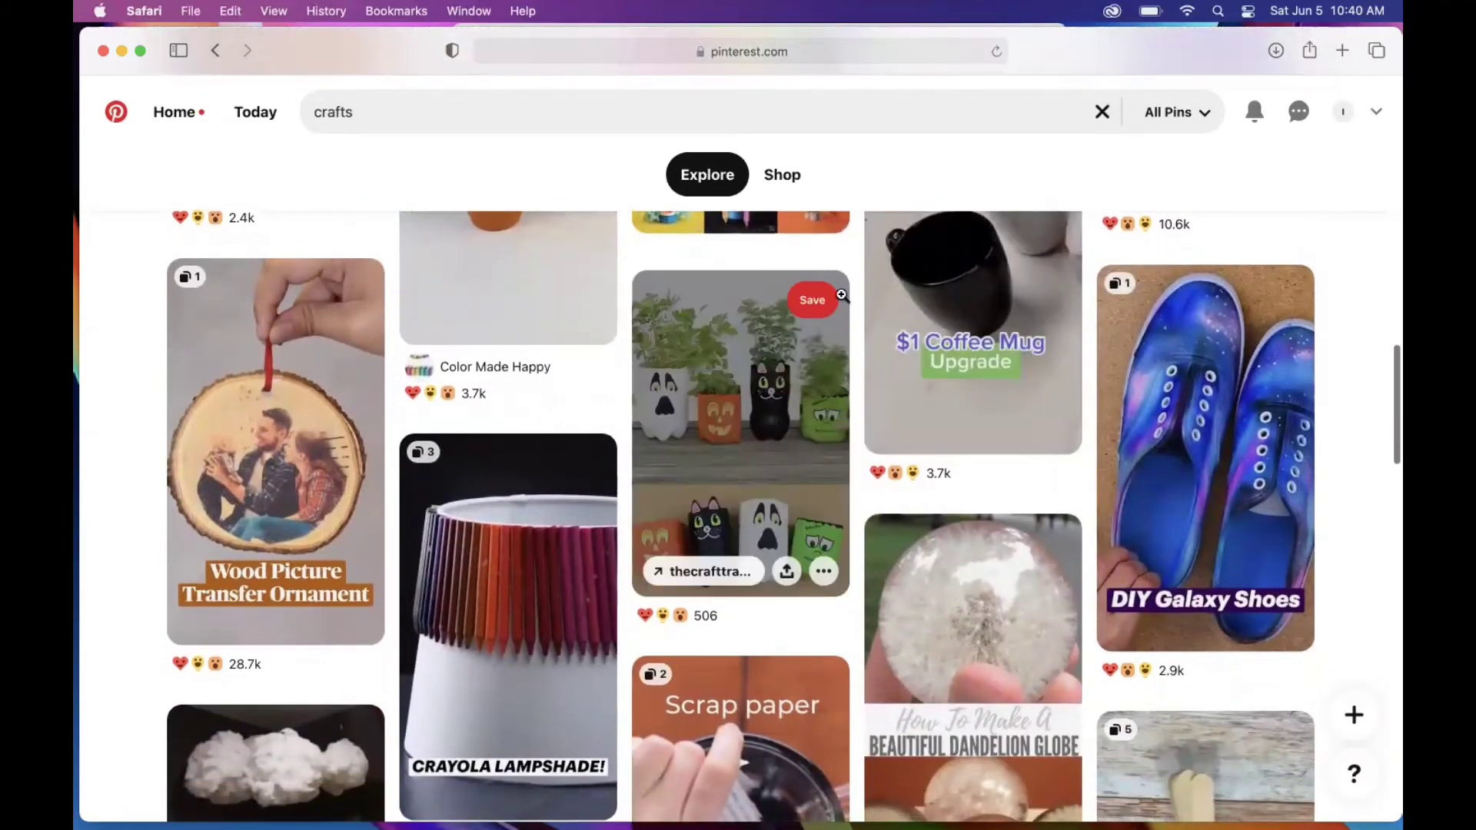
# Step: Save the Recycled Halloween Herb Garden pin to crafts and keep browsing the results
pyautogui.click(813, 300)
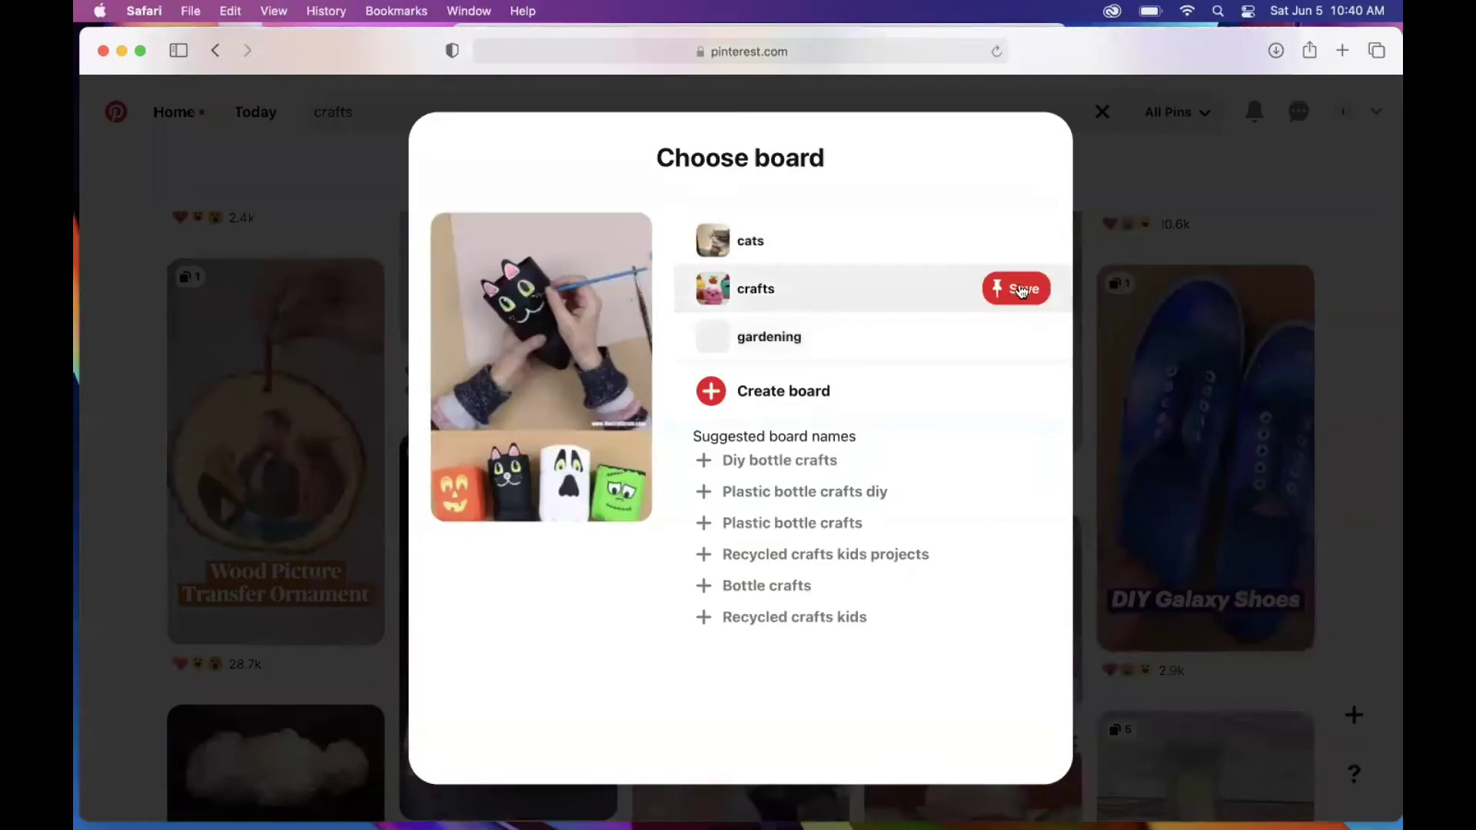
pyautogui.click(1023, 290)
pyautogui.scroll(-20, 1378, 466)
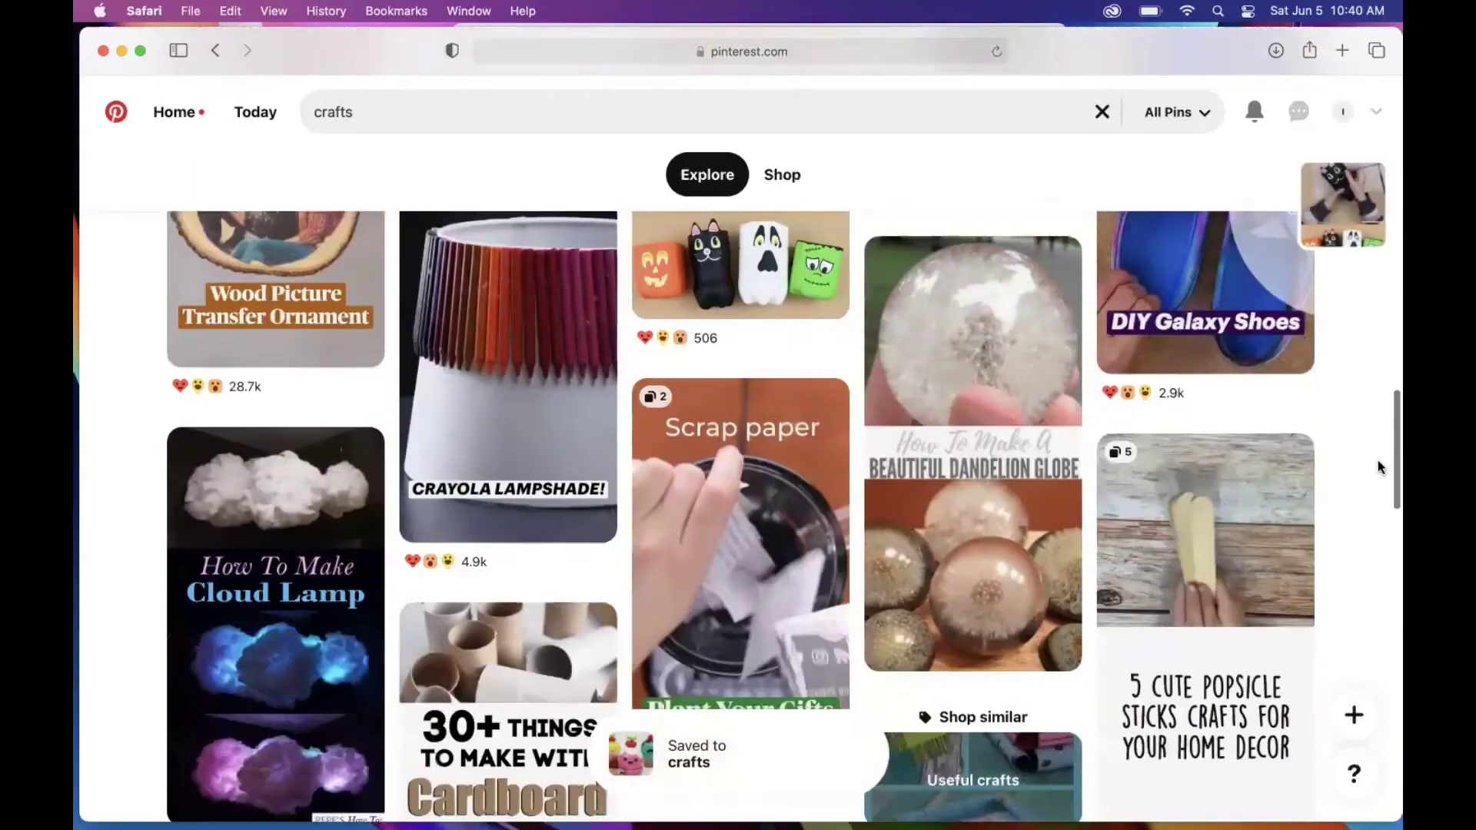
pyautogui.scroll(-5, 1381, 454)
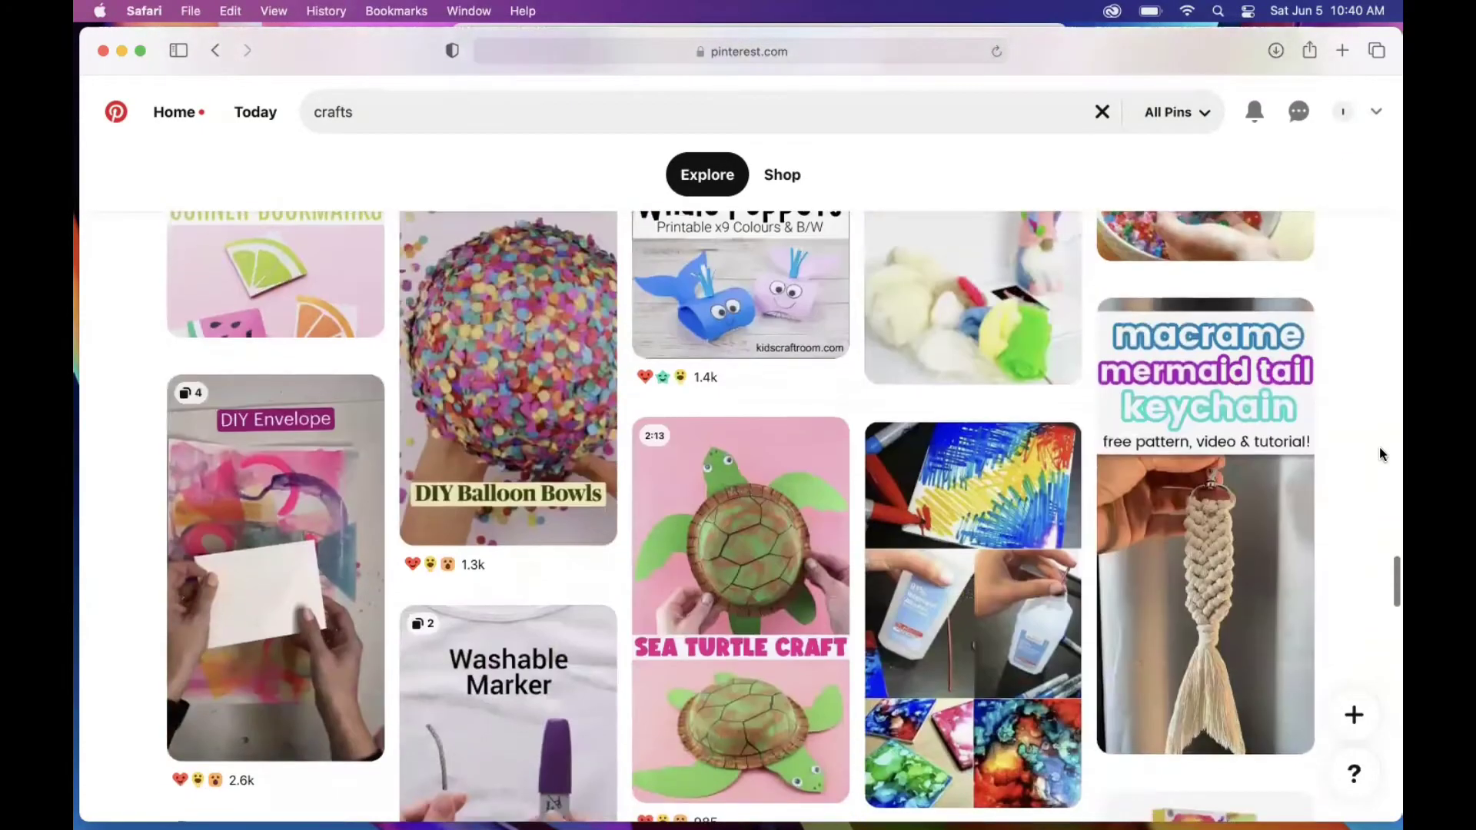
pyautogui.scroll(-6, 1379, 454)
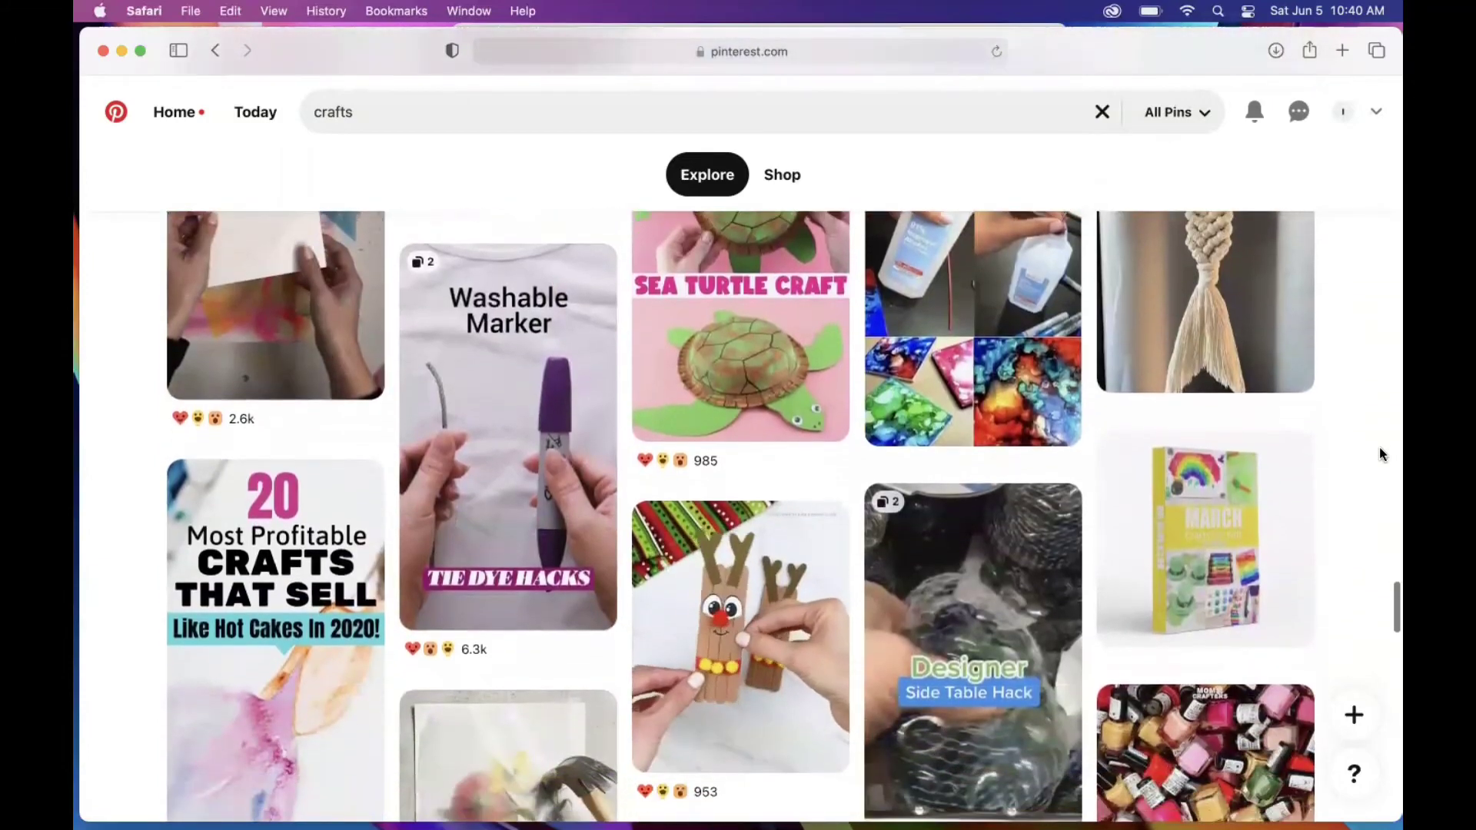
pyautogui.scroll(-5, 1380, 452)
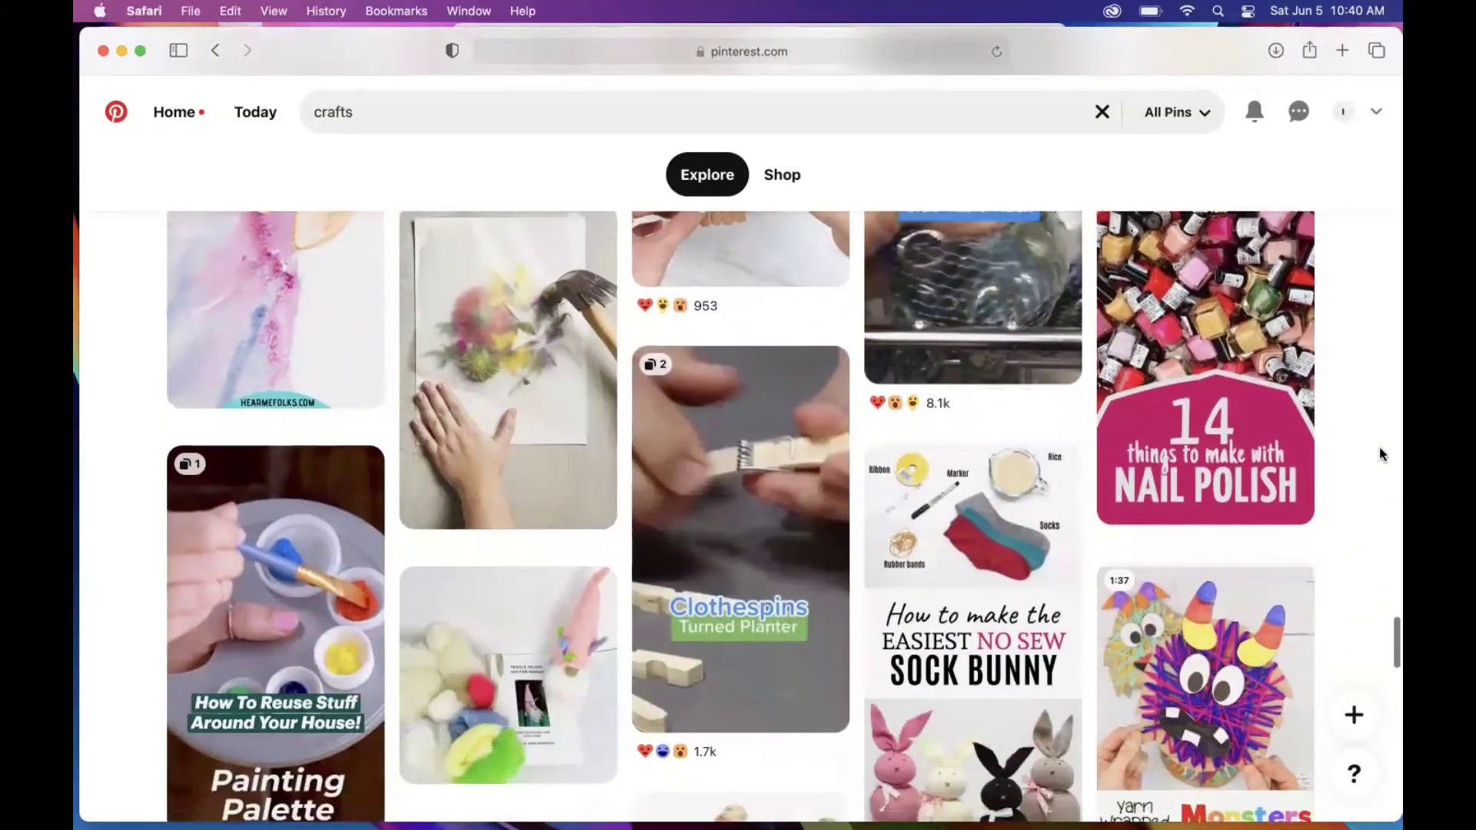
pyautogui.scroll(-5, 1380, 446)
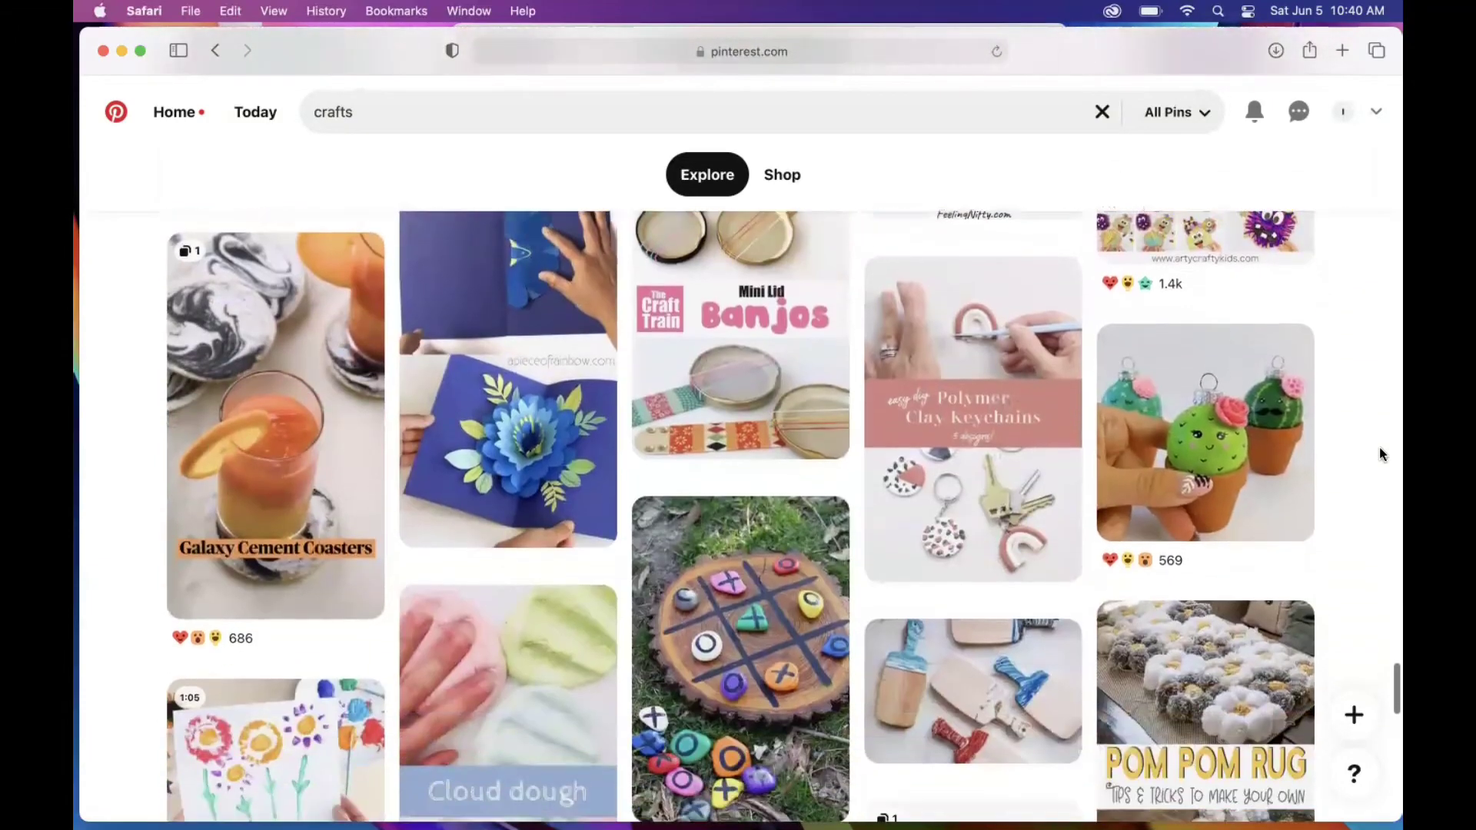
pyautogui.scroll(-6, 1379, 556)
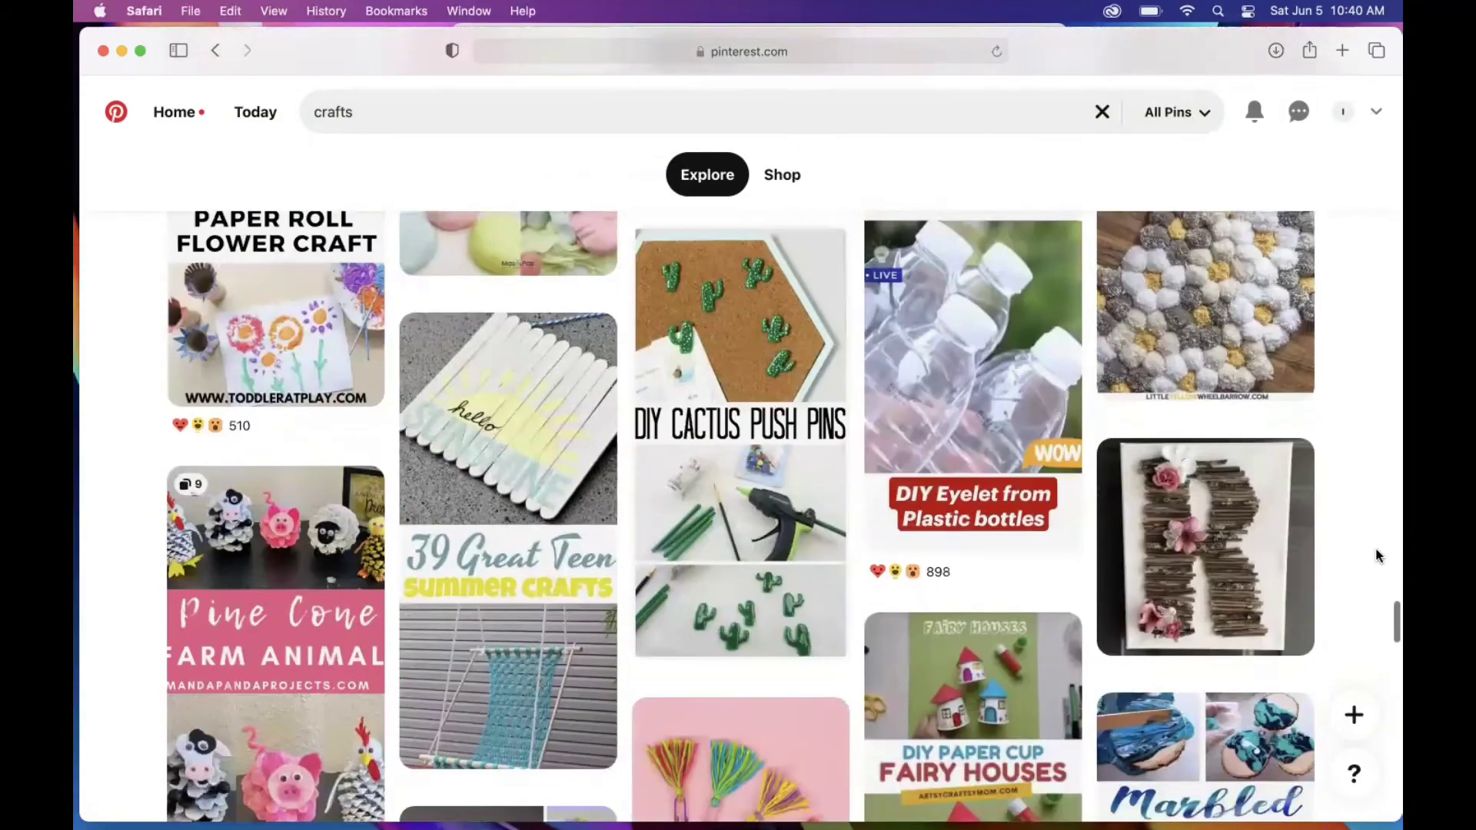
pyautogui.scroll(-9, 1379, 556)
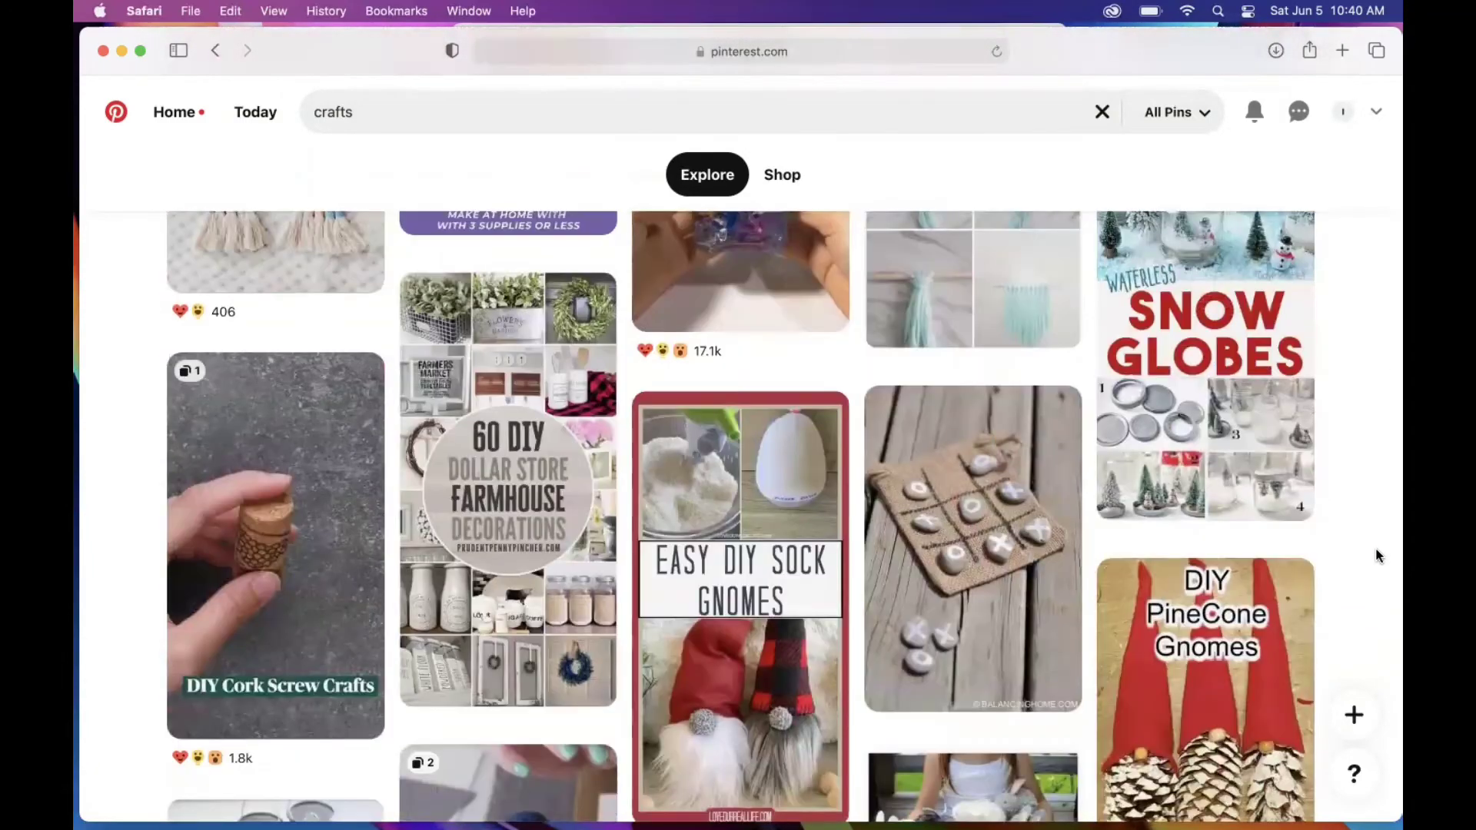
pyautogui.scroll(-5, 1380, 556)
pyautogui.scroll(-12, 1379, 556)
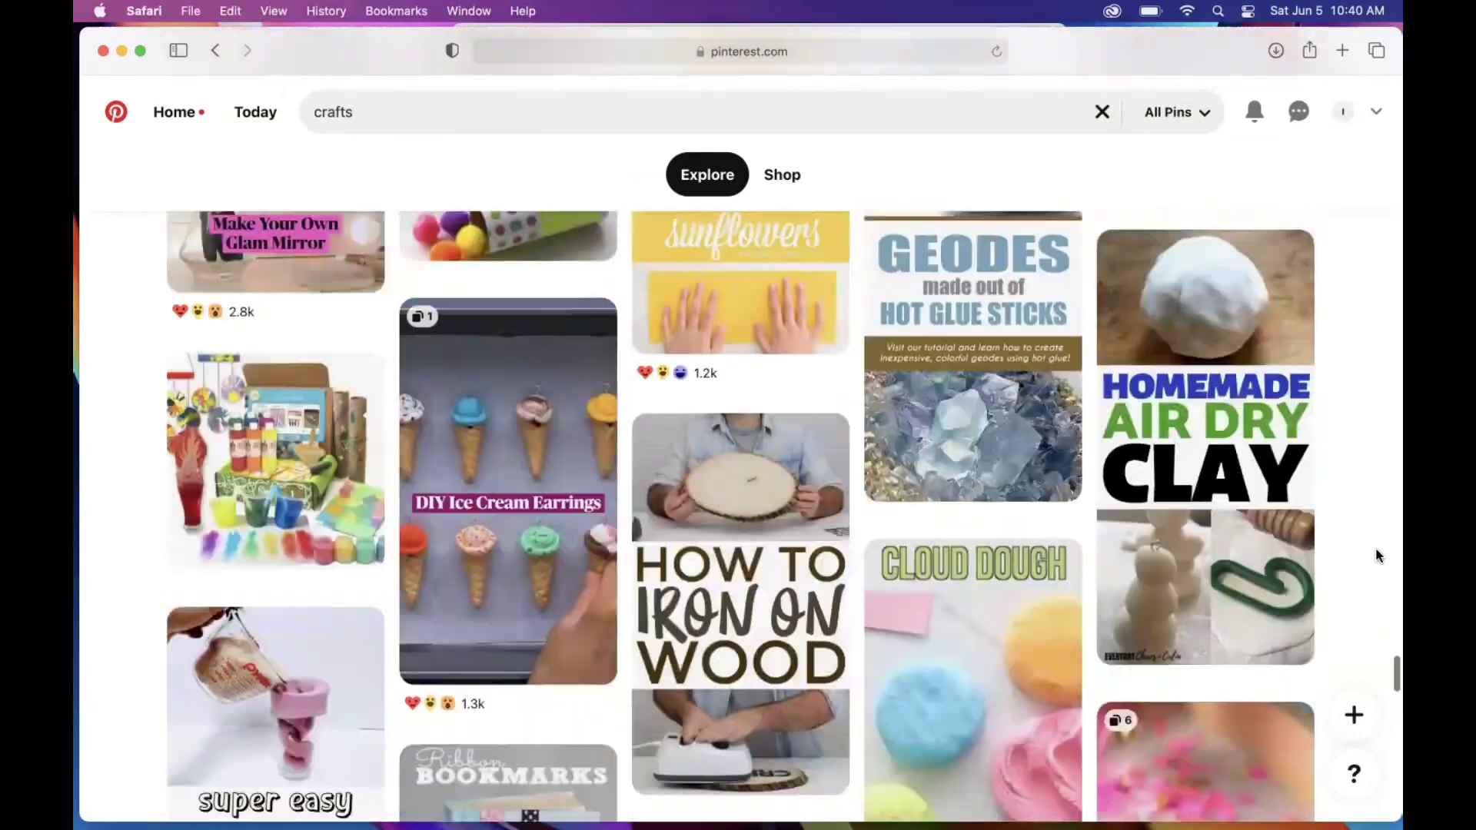
pyautogui.scroll(10, 1379, 556)
pyautogui.scroll(15, 1380, 556)
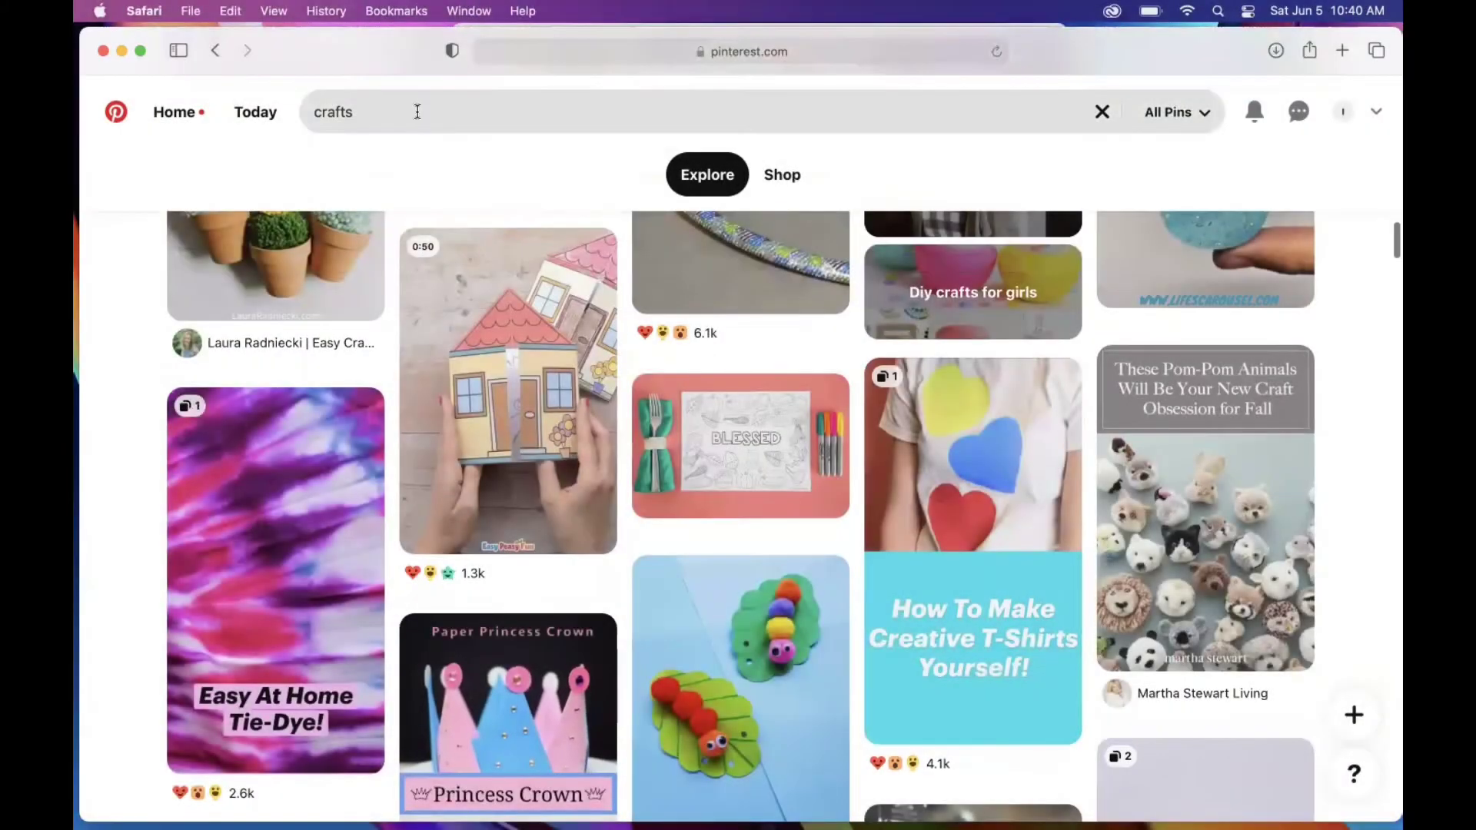
# Step: Replace the previous search with a Pinterest search for 'gardening'
pyautogui.click(417, 111)
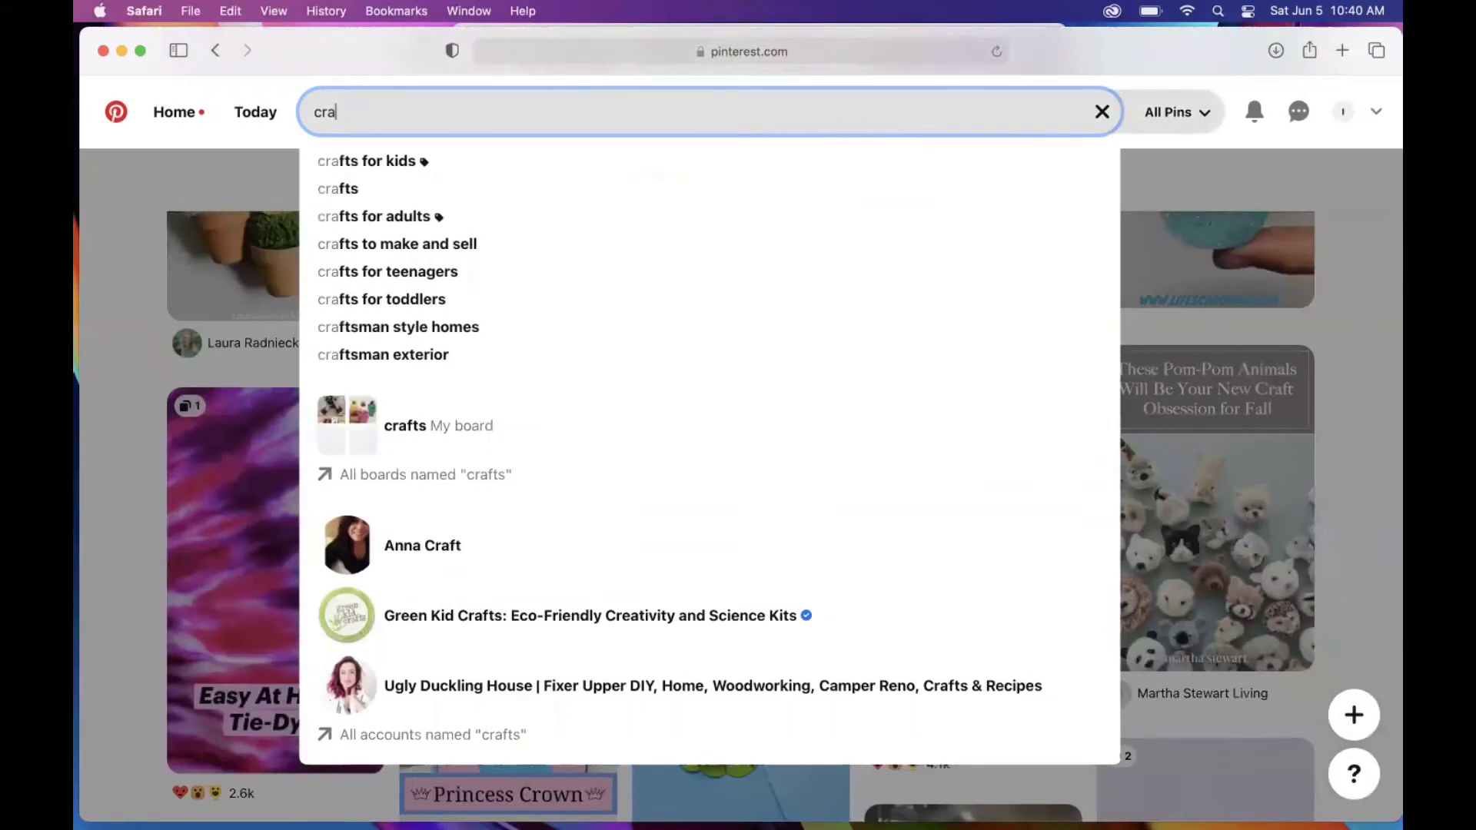
pyautogui.press('BackSpace')
pyautogui.press('BackSpace')
pyautogui.press('BackSpace')
pyautogui.write('gard')
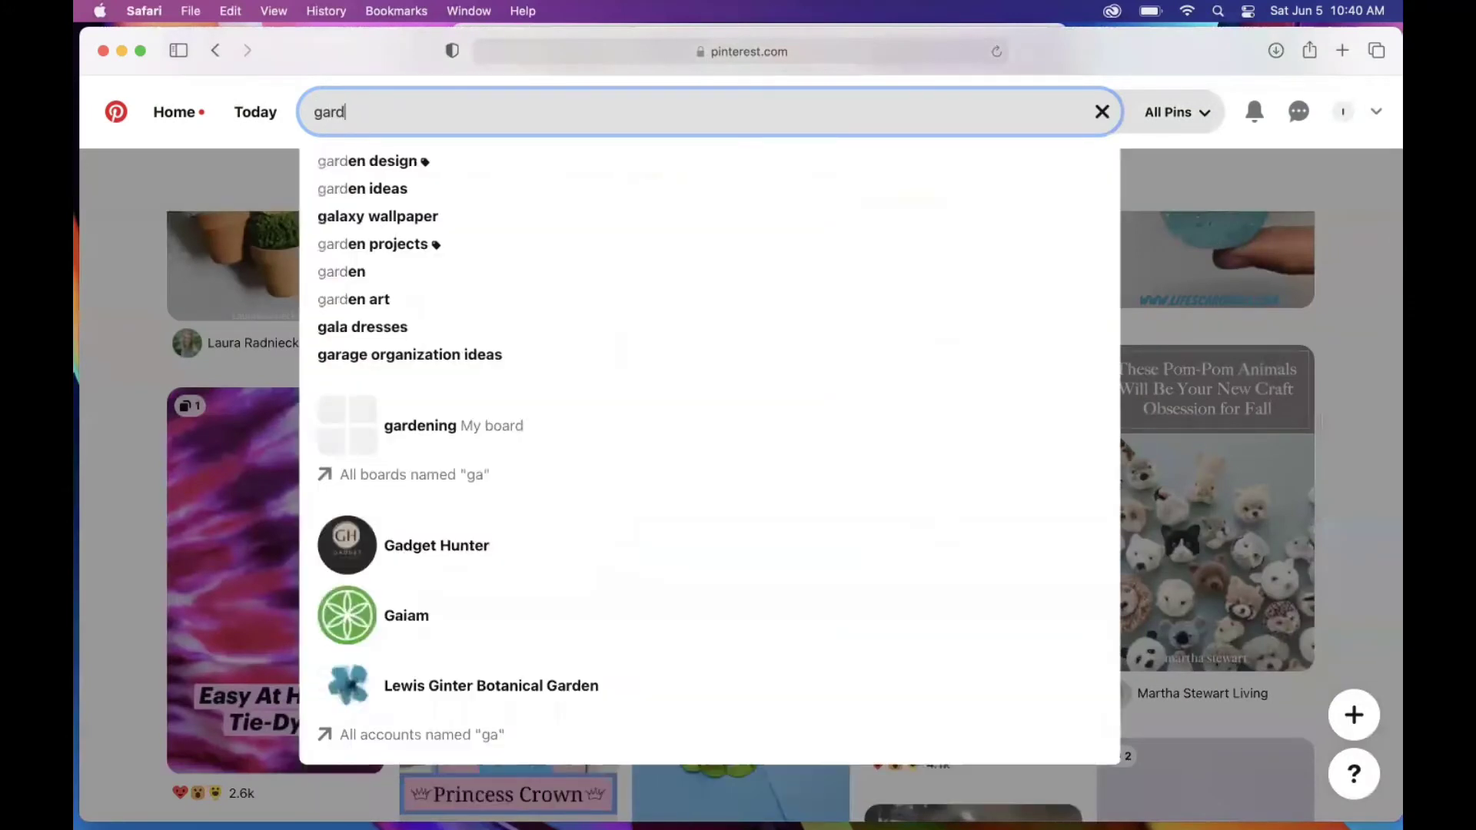
pyautogui.write('ening')
pyautogui.press('Return')
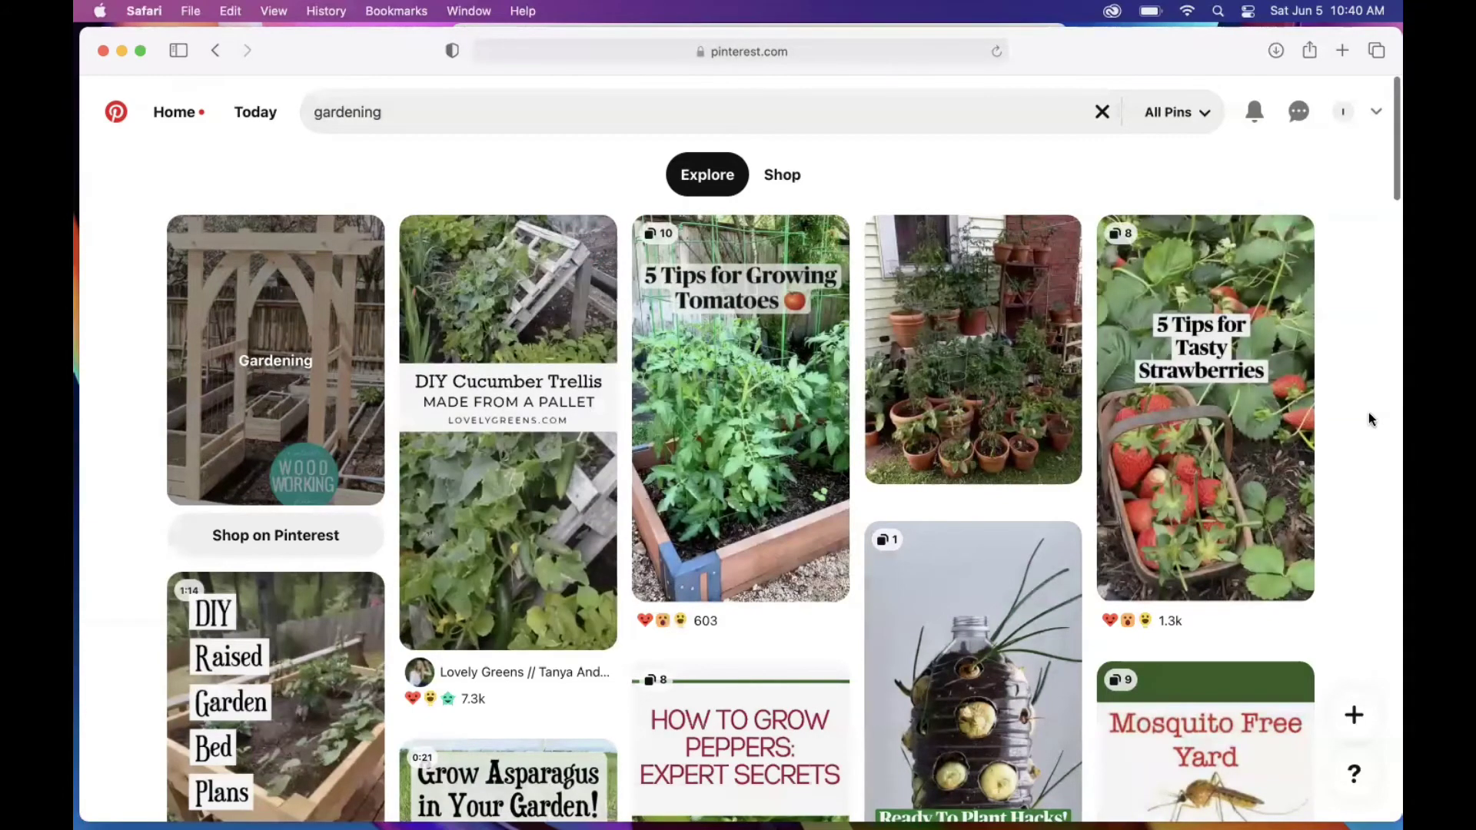
# Step: Save the 'Basil Growing for Beginners' pin from the results to the gardening board
pyautogui.scroll(-3, 1373, 418)
pyautogui.scroll(-5, 1370, 419)
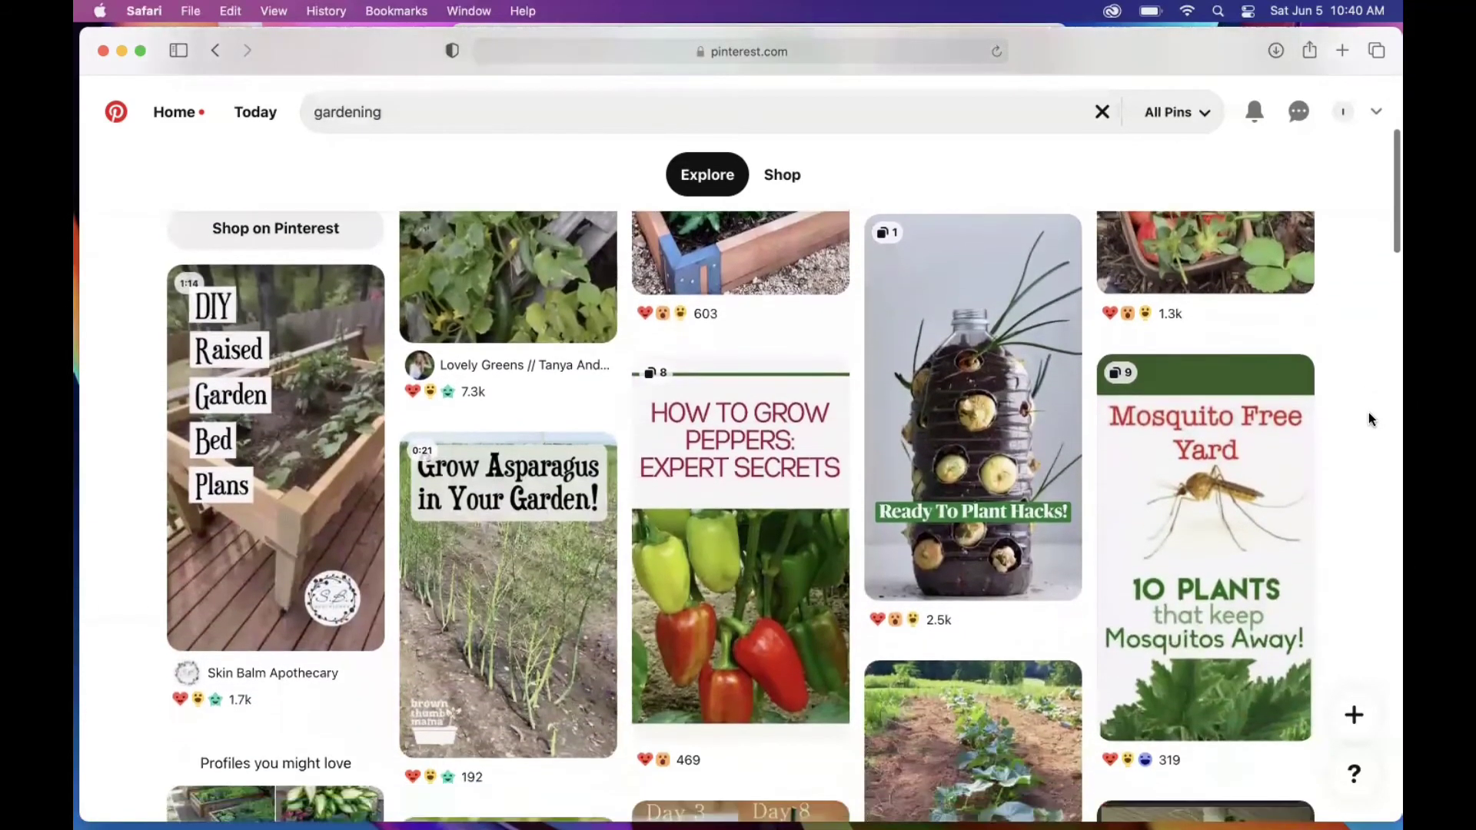
pyautogui.scroll(-3, 1370, 419)
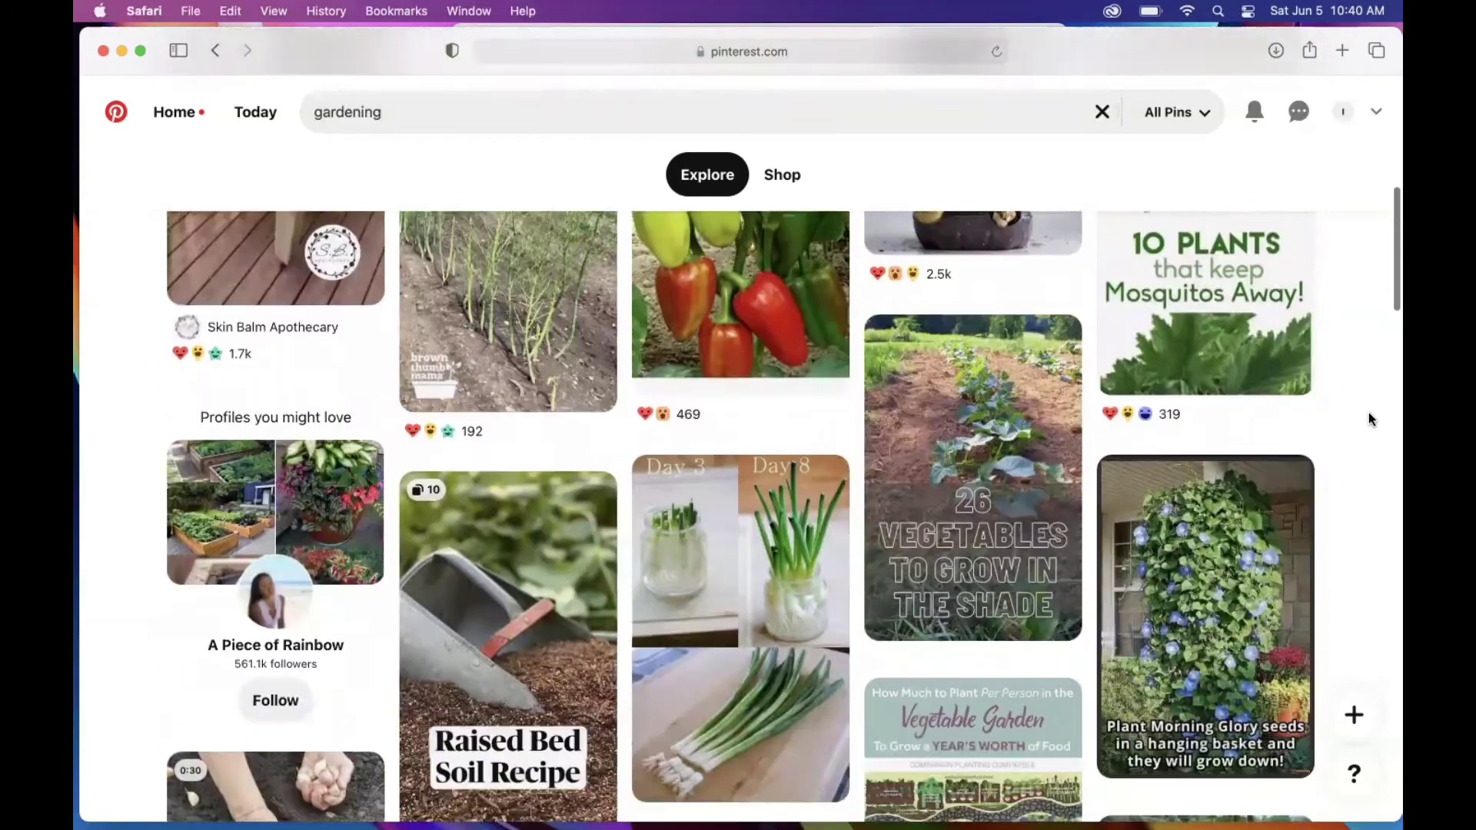
pyautogui.scroll(-10, 1369, 419)
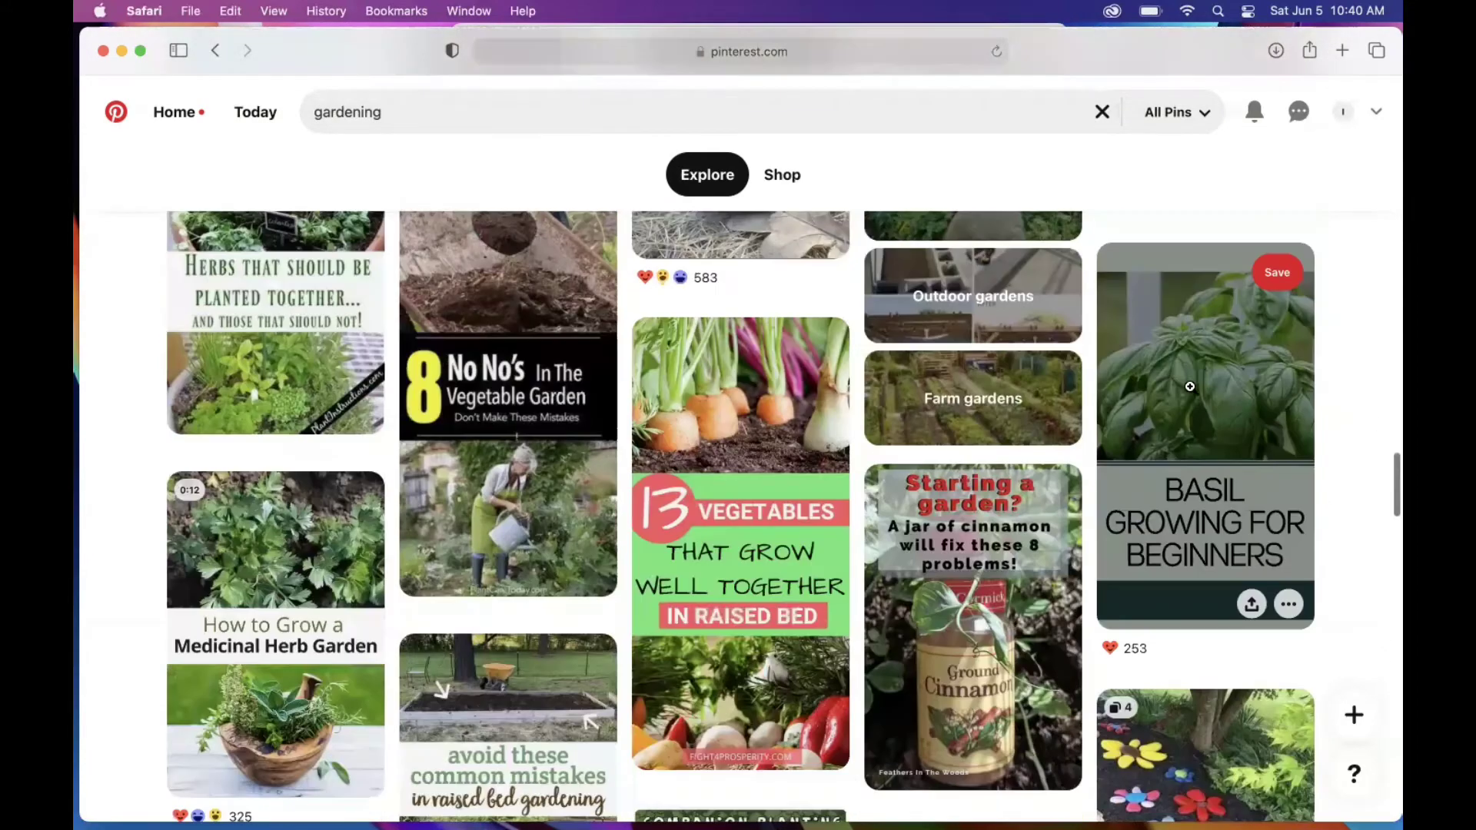
pyautogui.click(1274, 284)
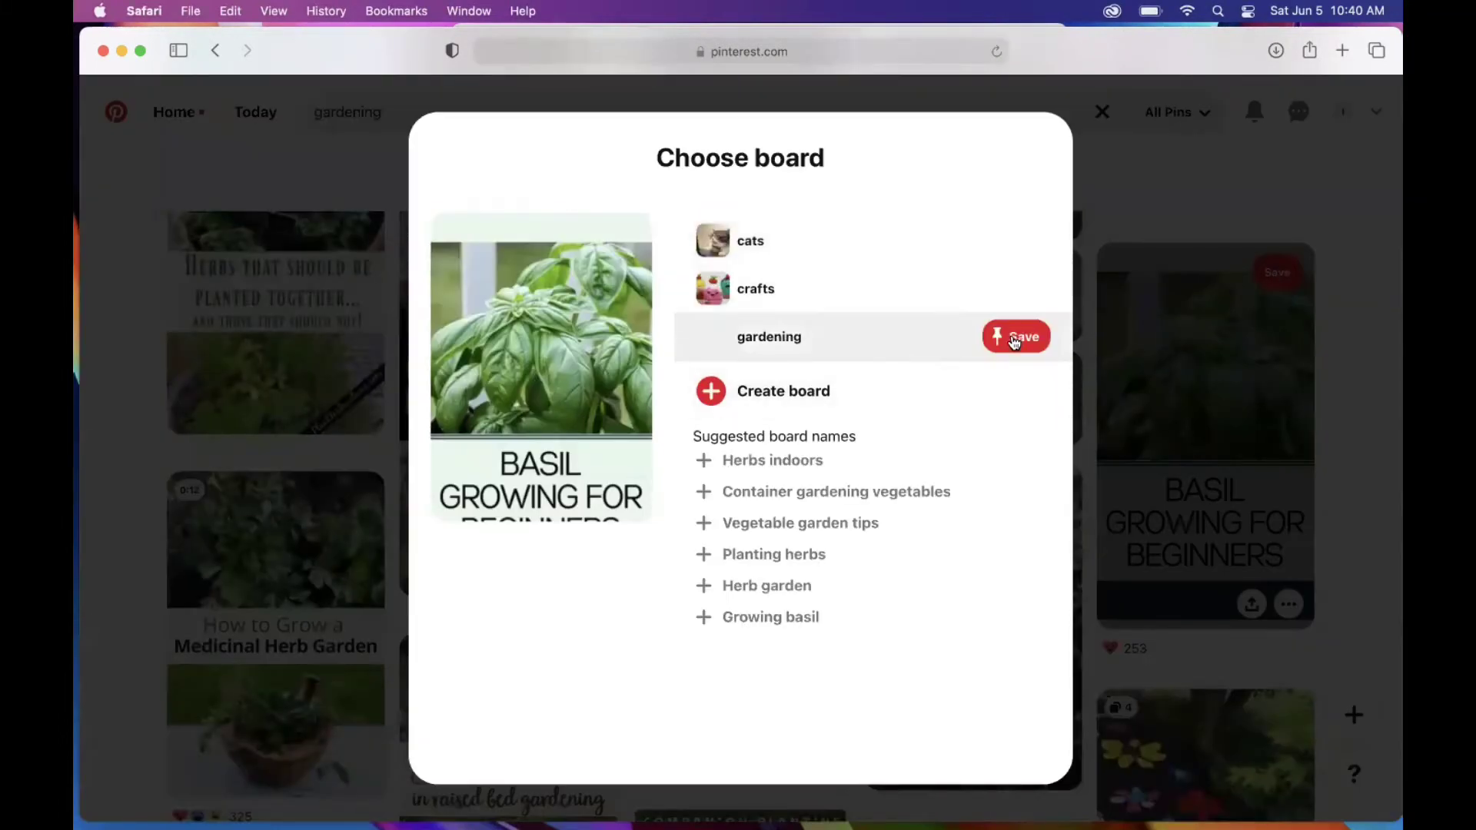
pyautogui.click(1015, 342)
pyautogui.scroll(-3, 1389, 469)
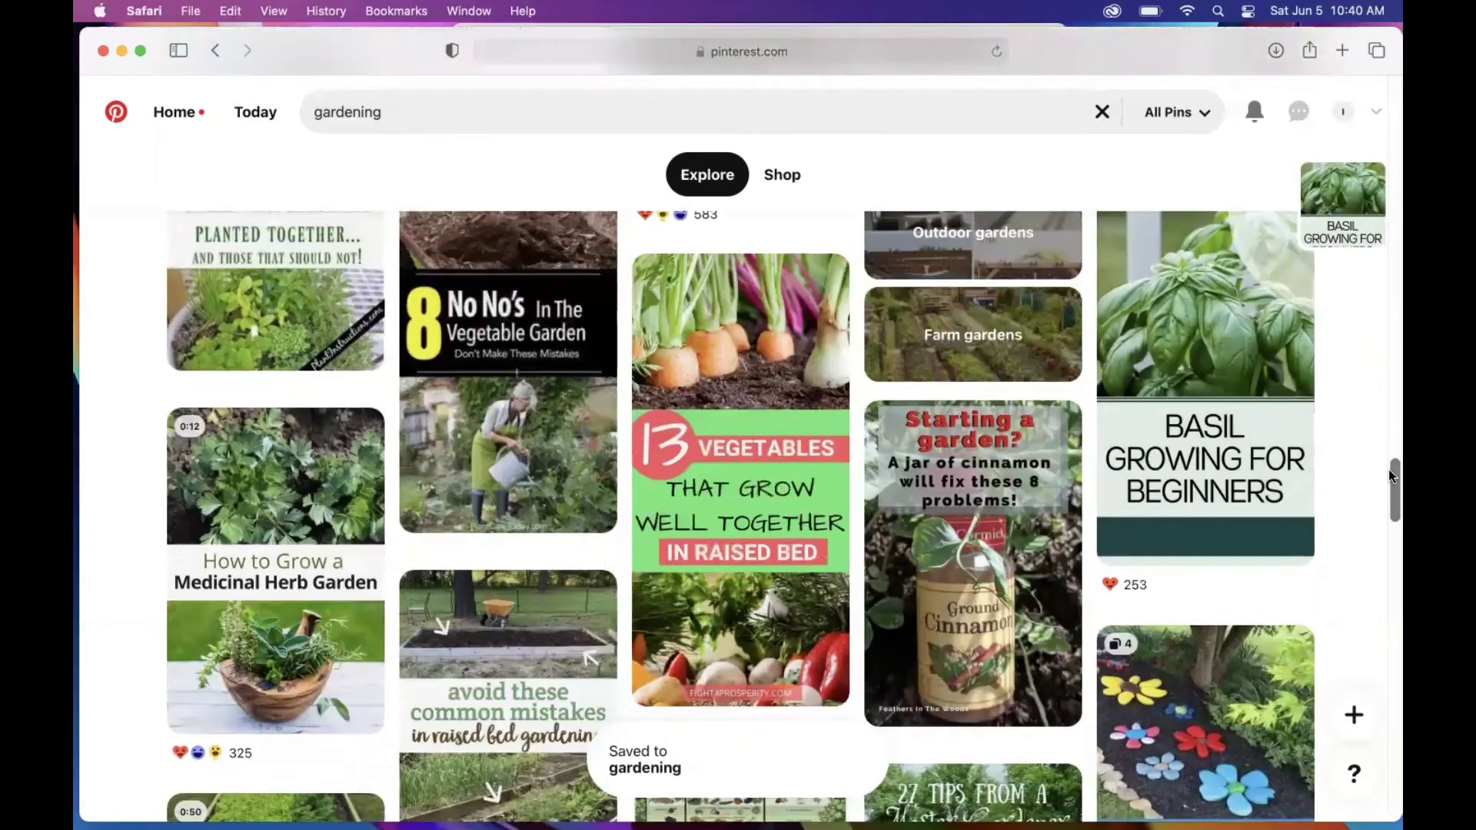
pyautogui.scroll(-3, 1389, 469)
pyautogui.scroll(-5, 1389, 469)
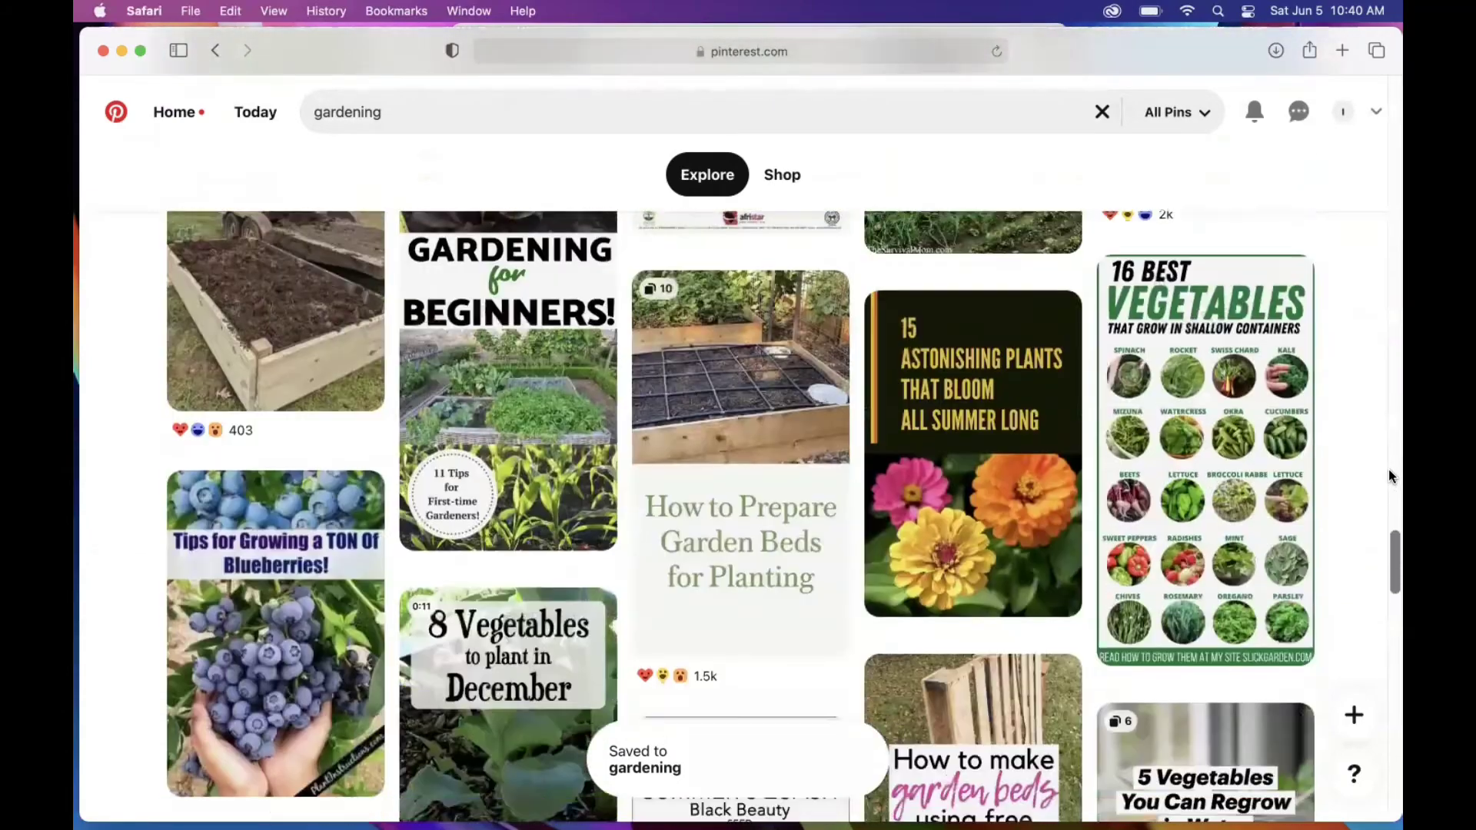
pyautogui.scroll(-5, 1388, 469)
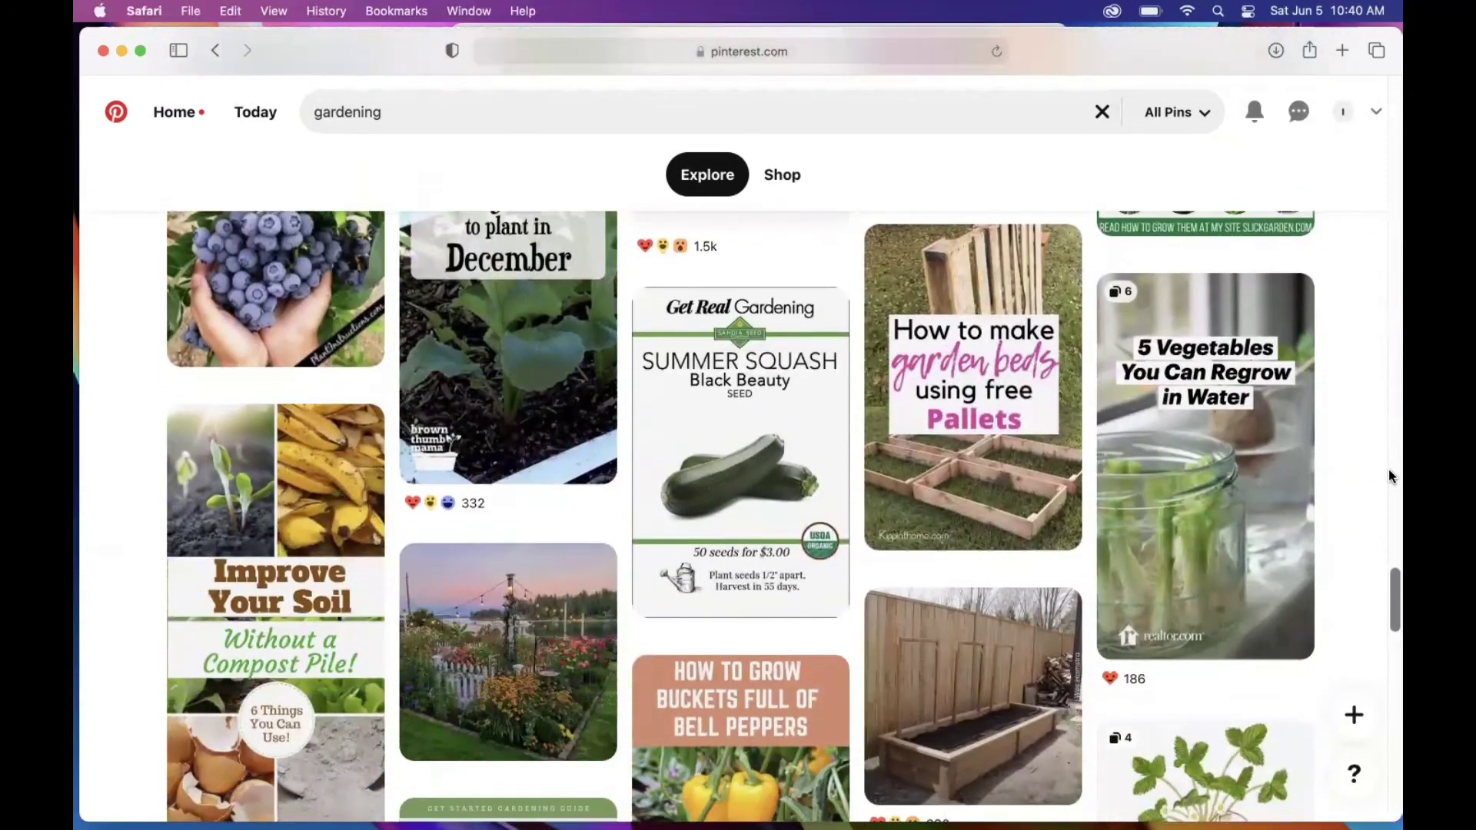
pyautogui.scroll(-1, 1389, 469)
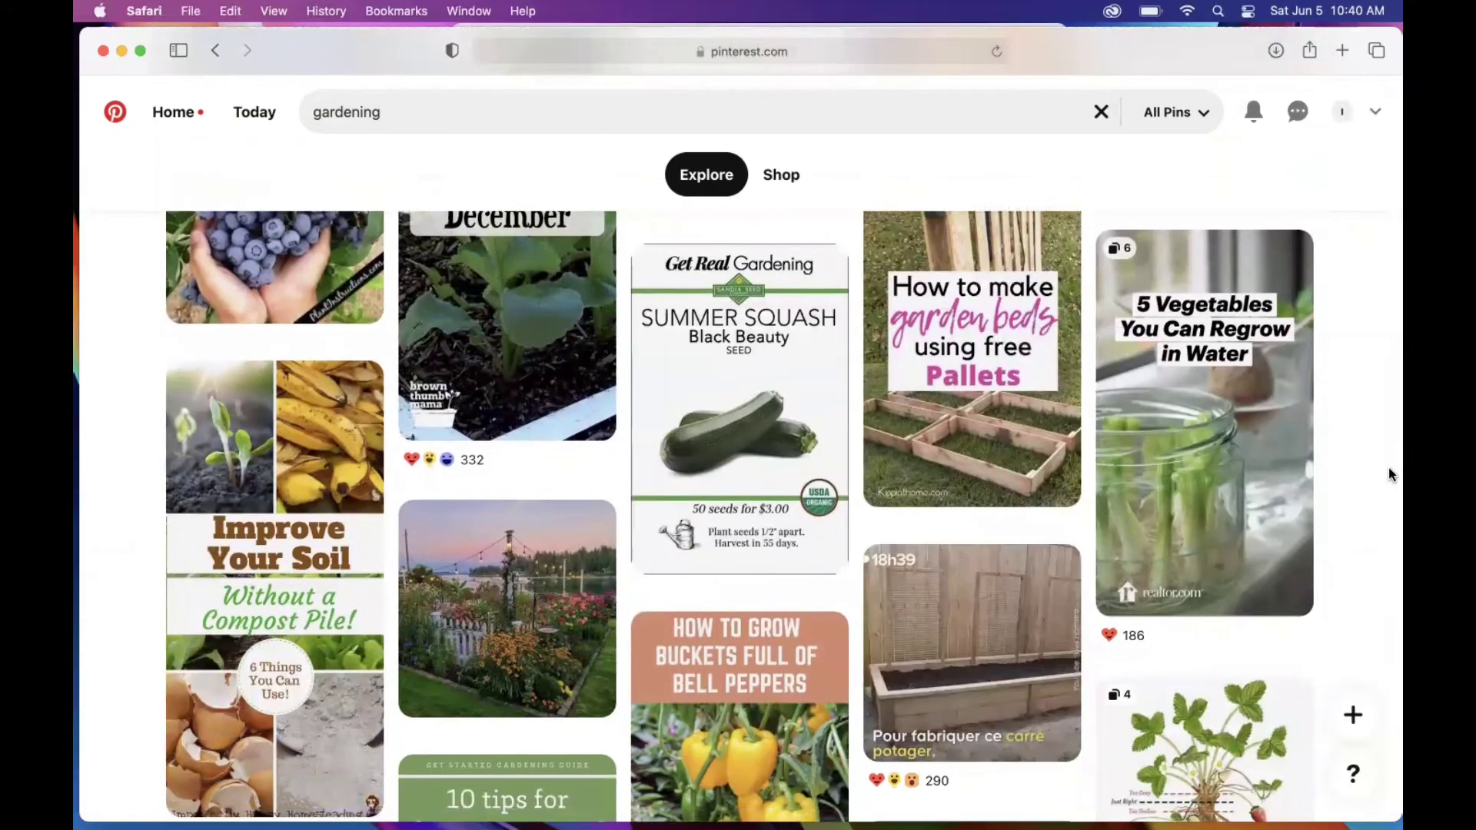
# Step: Open the 5 Vegetables pin's board menu, then save the herb pots pin to gardening
pyautogui.moveTo(1279, 269)
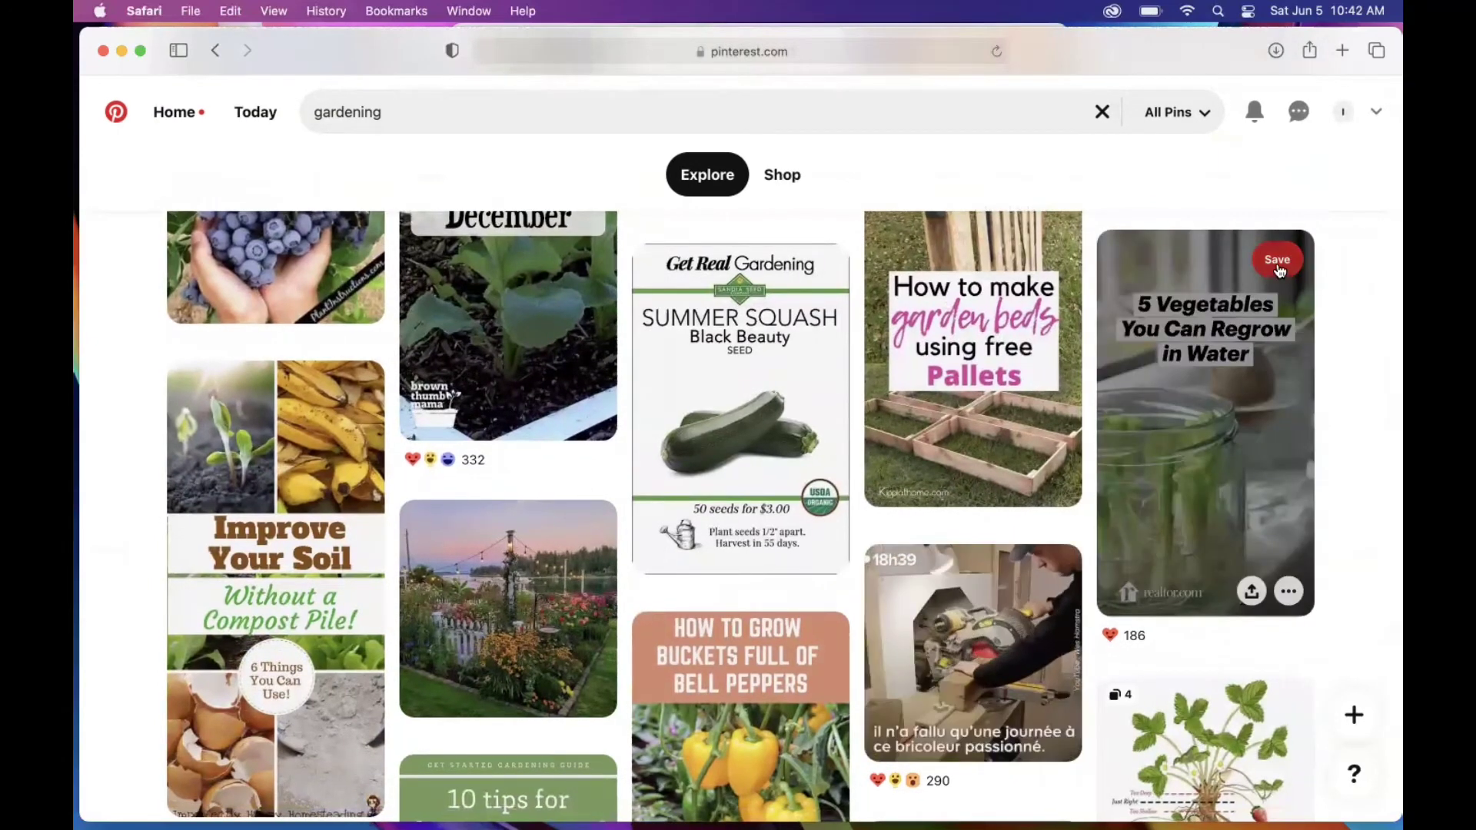
pyautogui.click(1279, 269)
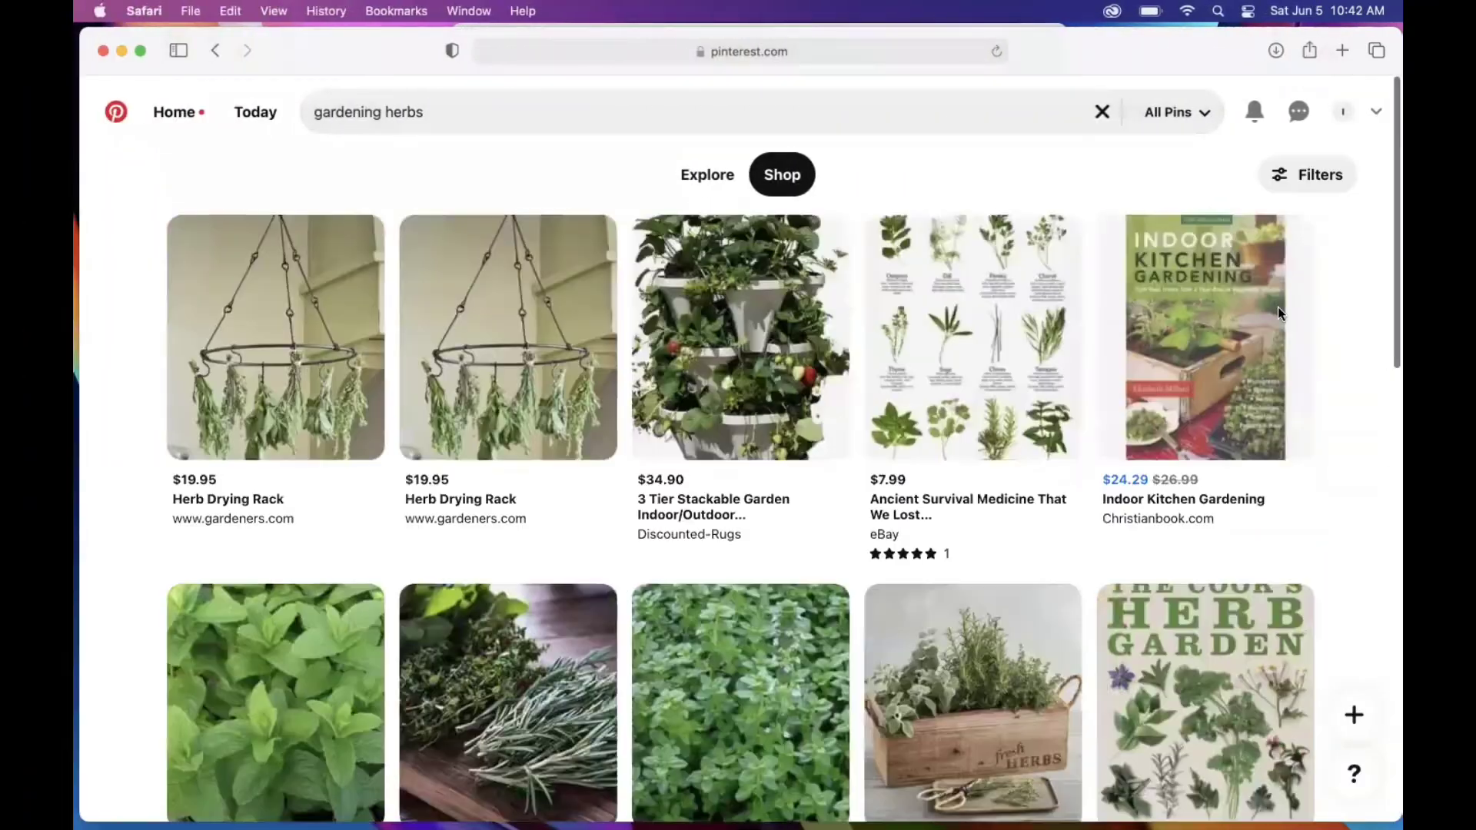
pyautogui.scroll(-2, 1278, 307)
pyautogui.scroll(2, 1278, 307)
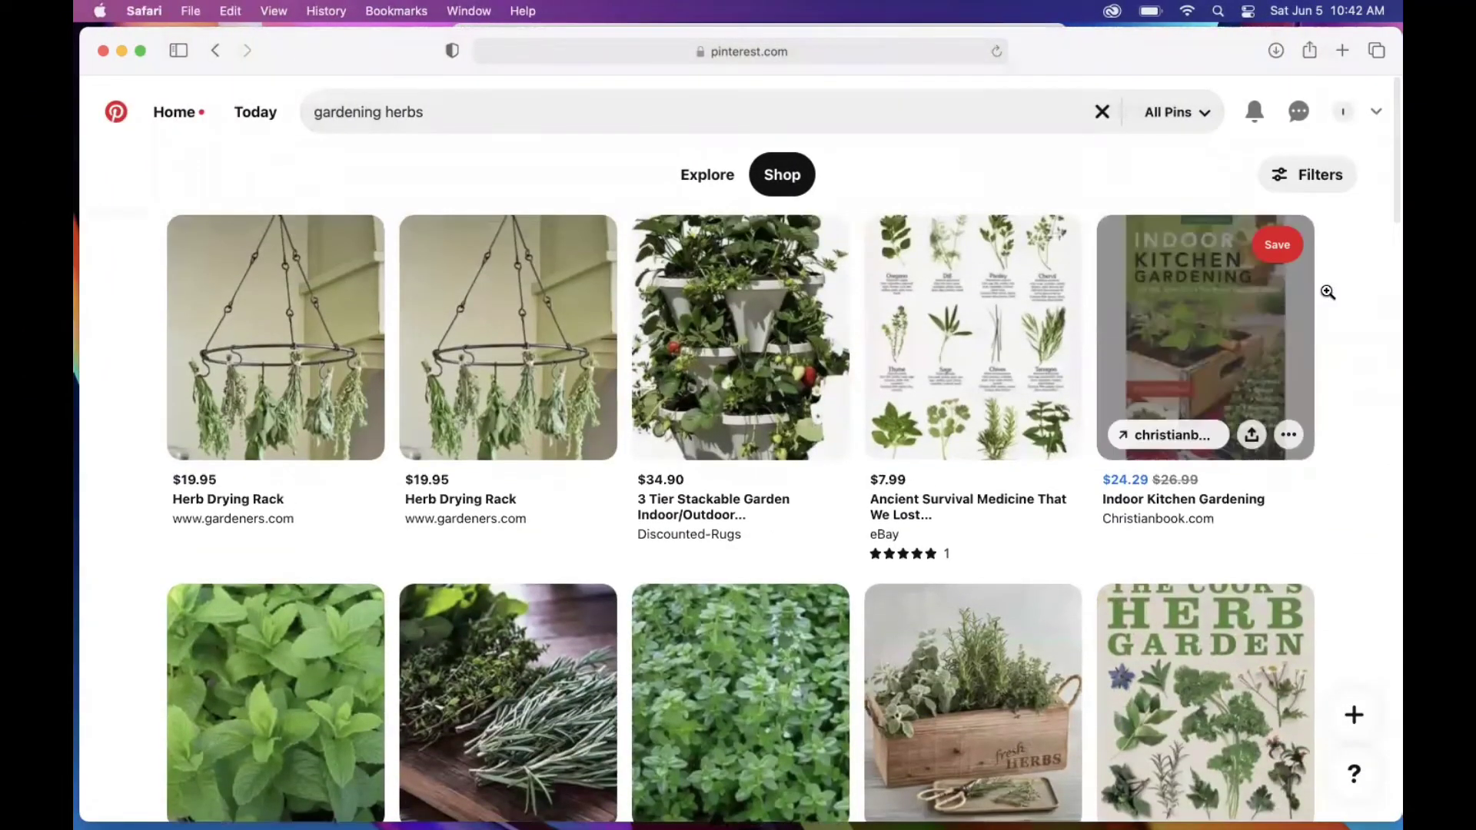
pyautogui.scroll(-5, 1342, 358)
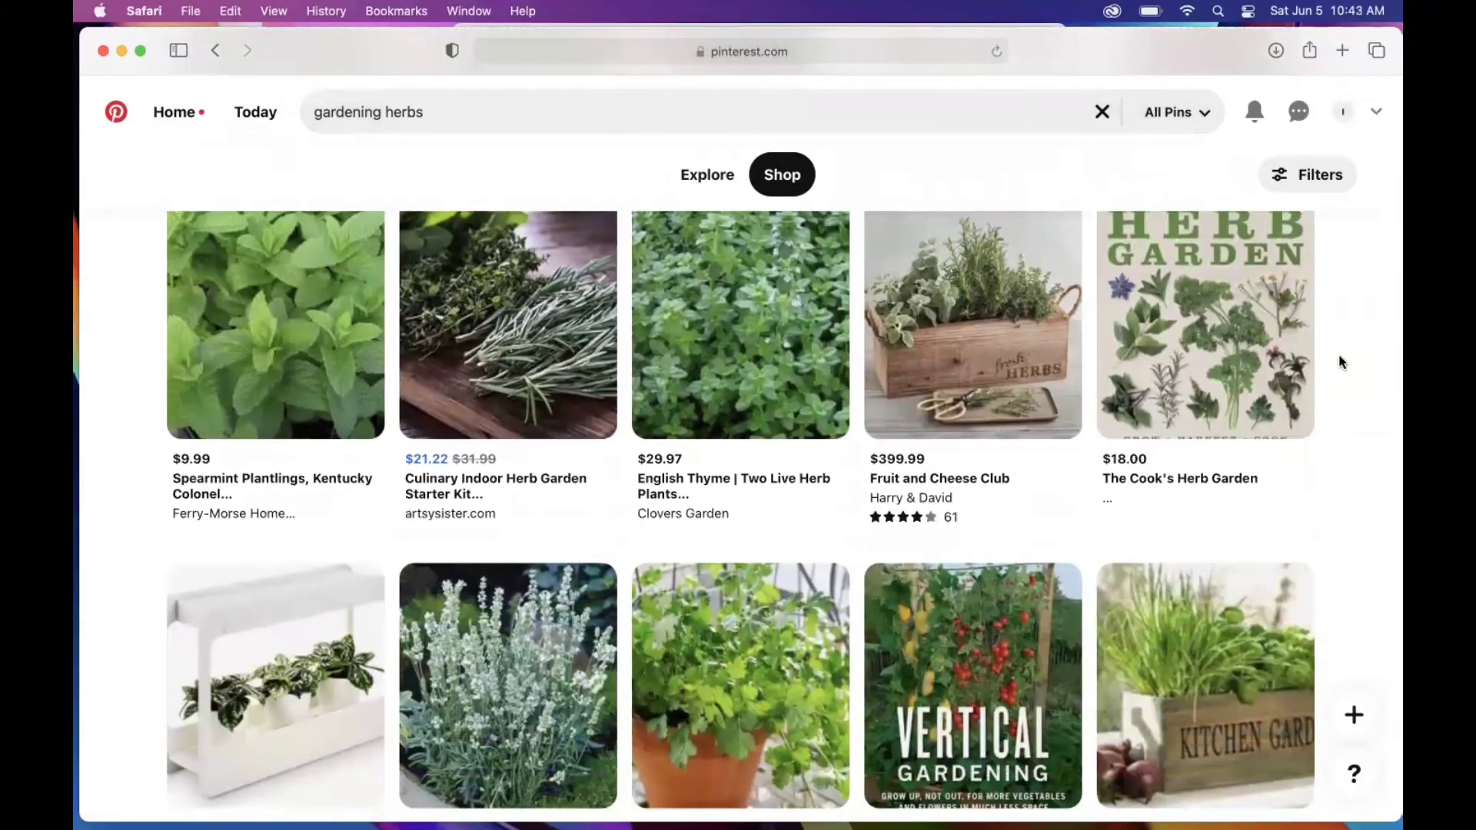
pyautogui.scroll(-1, 1342, 363)
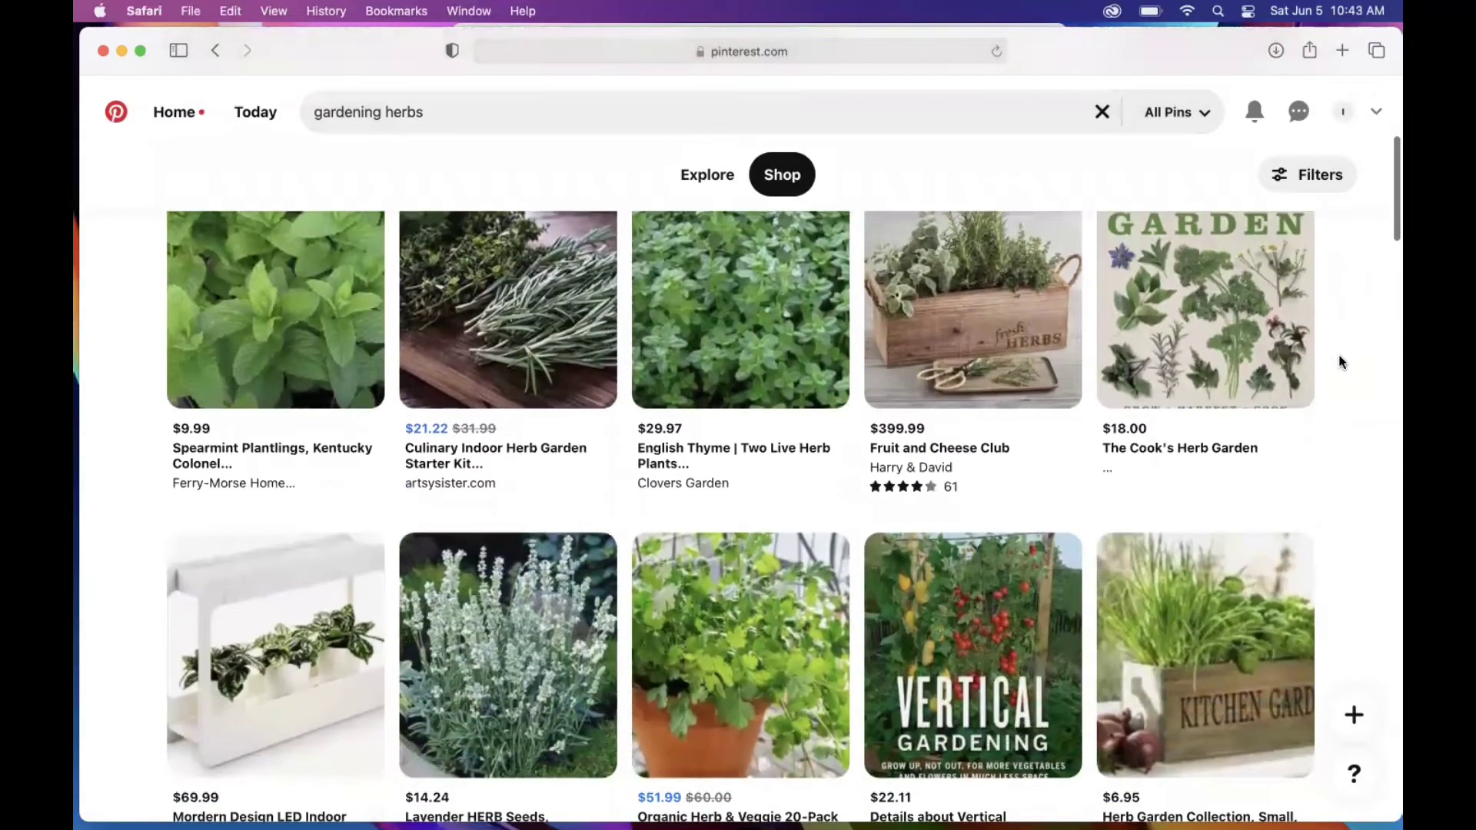
pyautogui.scroll(3, 1342, 363)
pyautogui.scroll(1, 1341, 363)
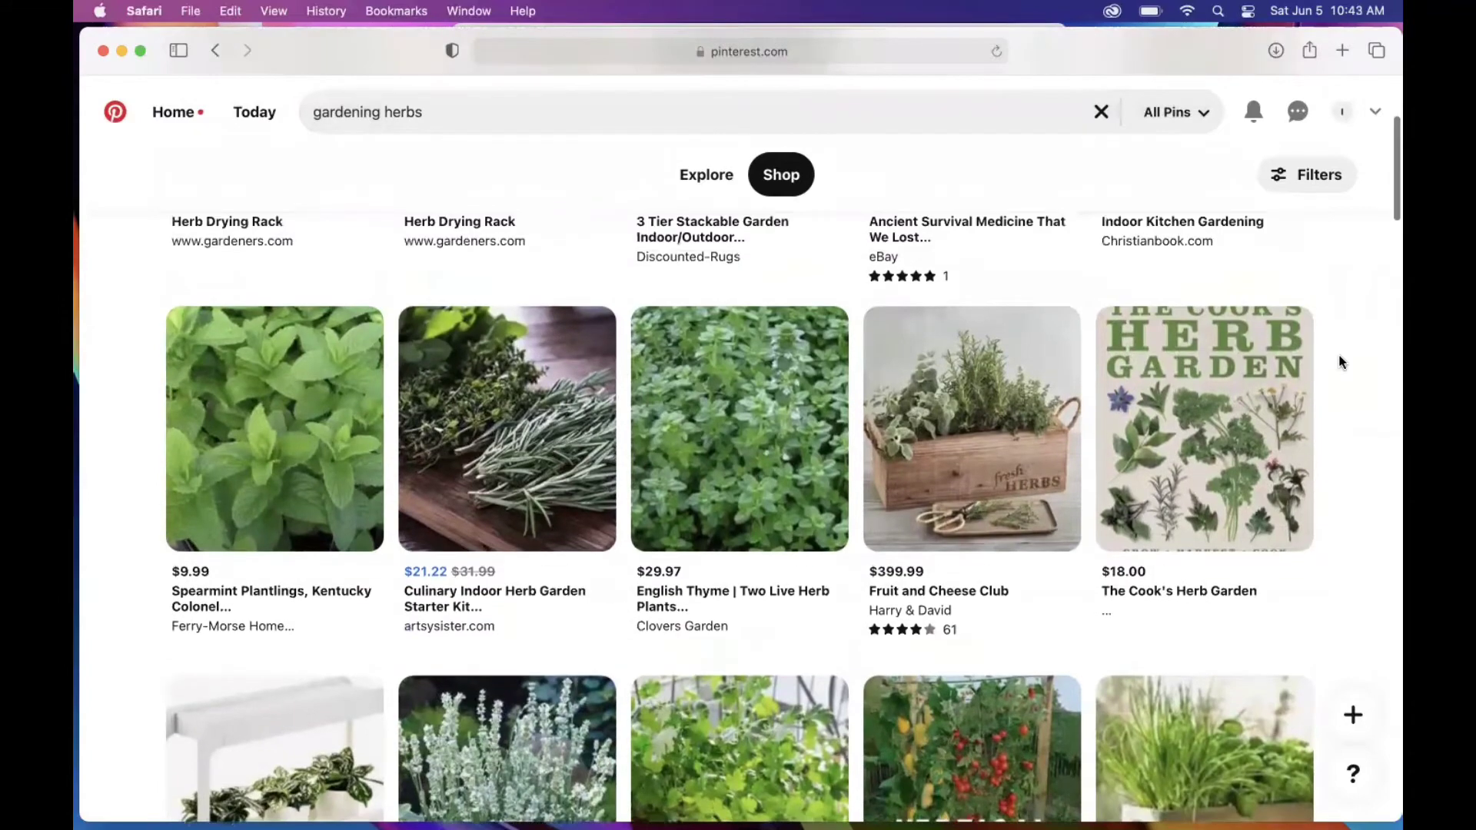
pyautogui.scroll(-8, 1342, 363)
pyautogui.scroll(-2, 1340, 361)
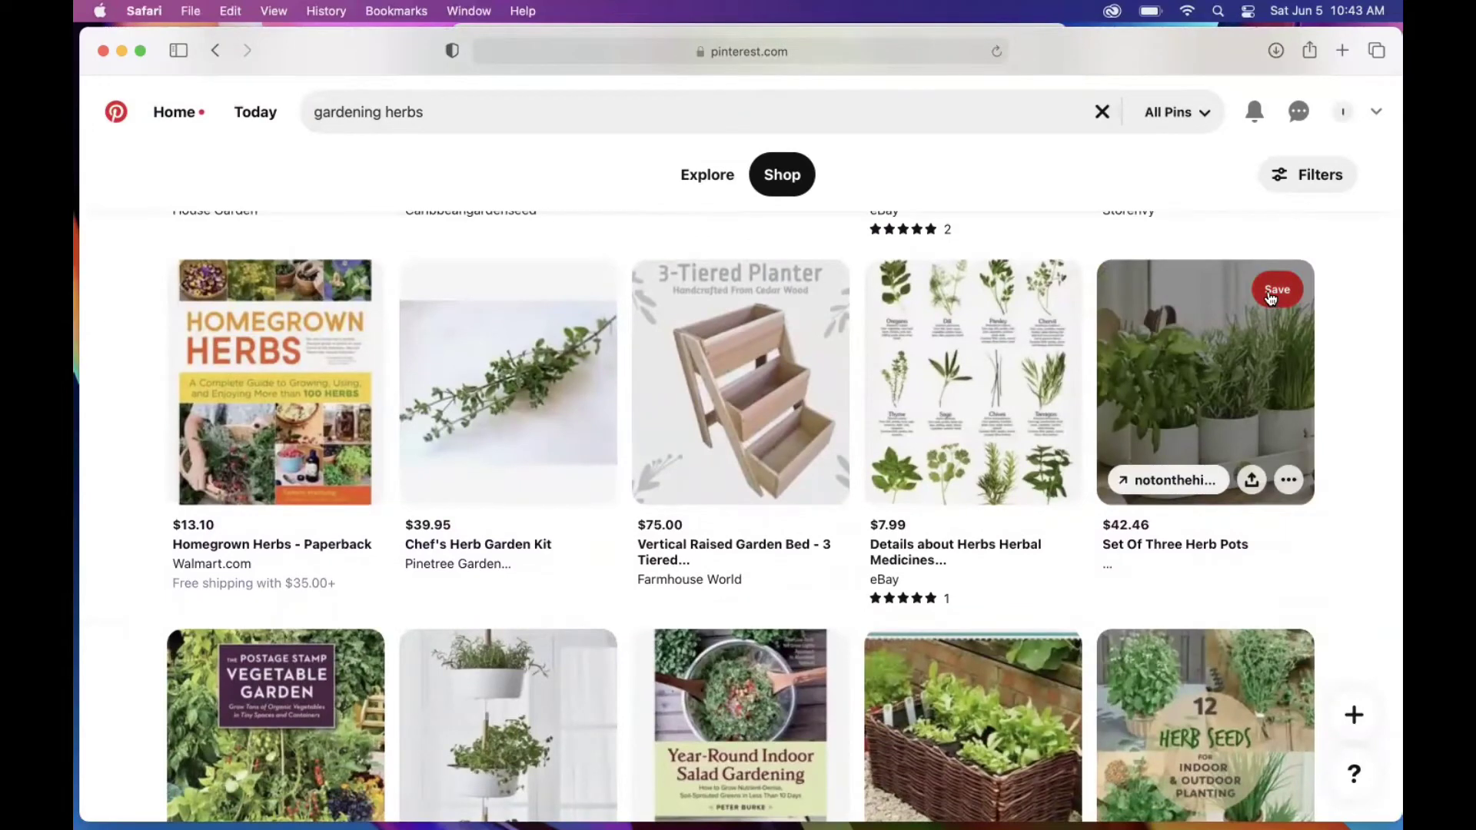
pyautogui.click(1272, 298)
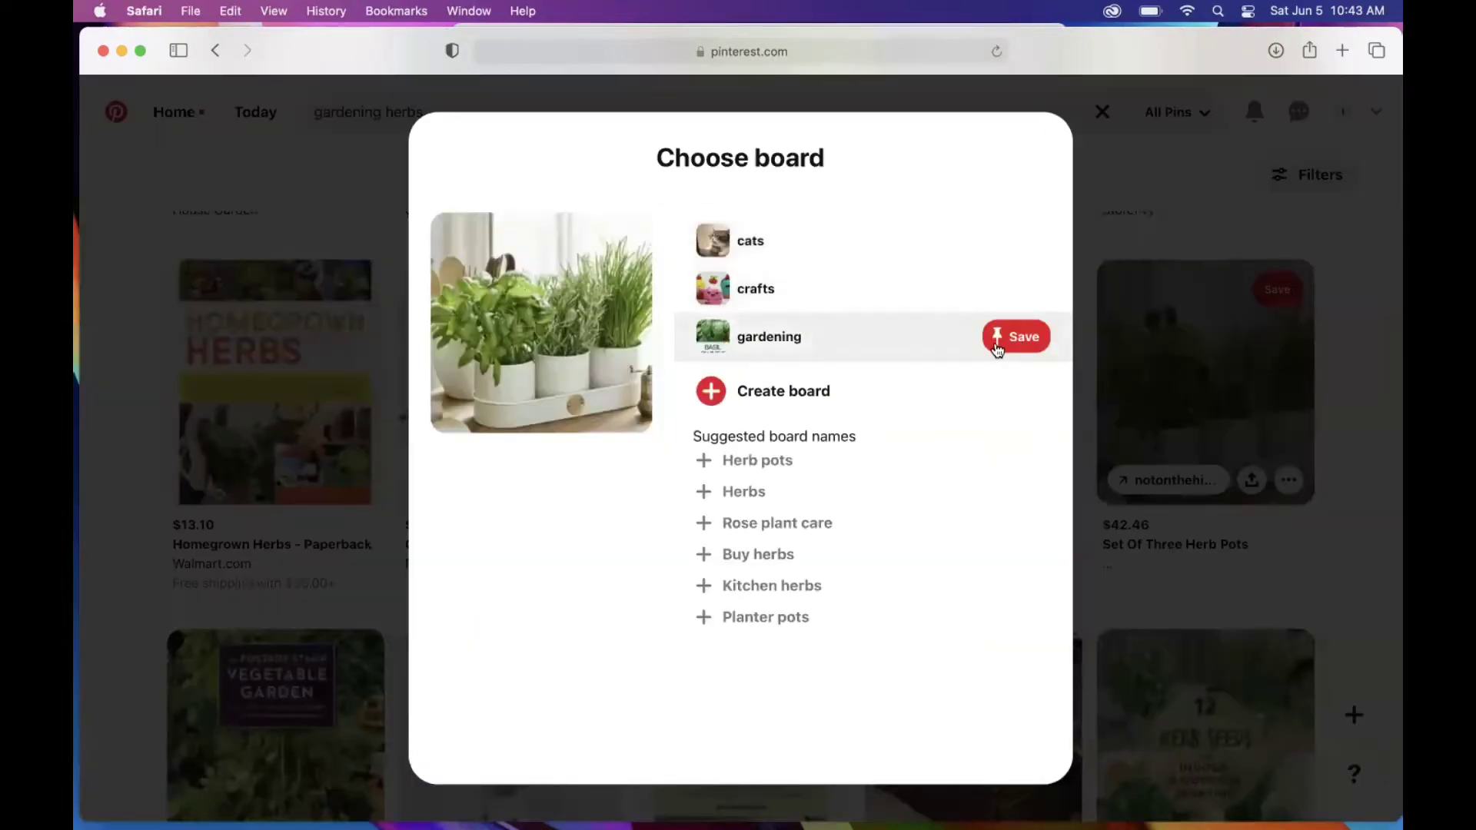
pyautogui.click(998, 346)
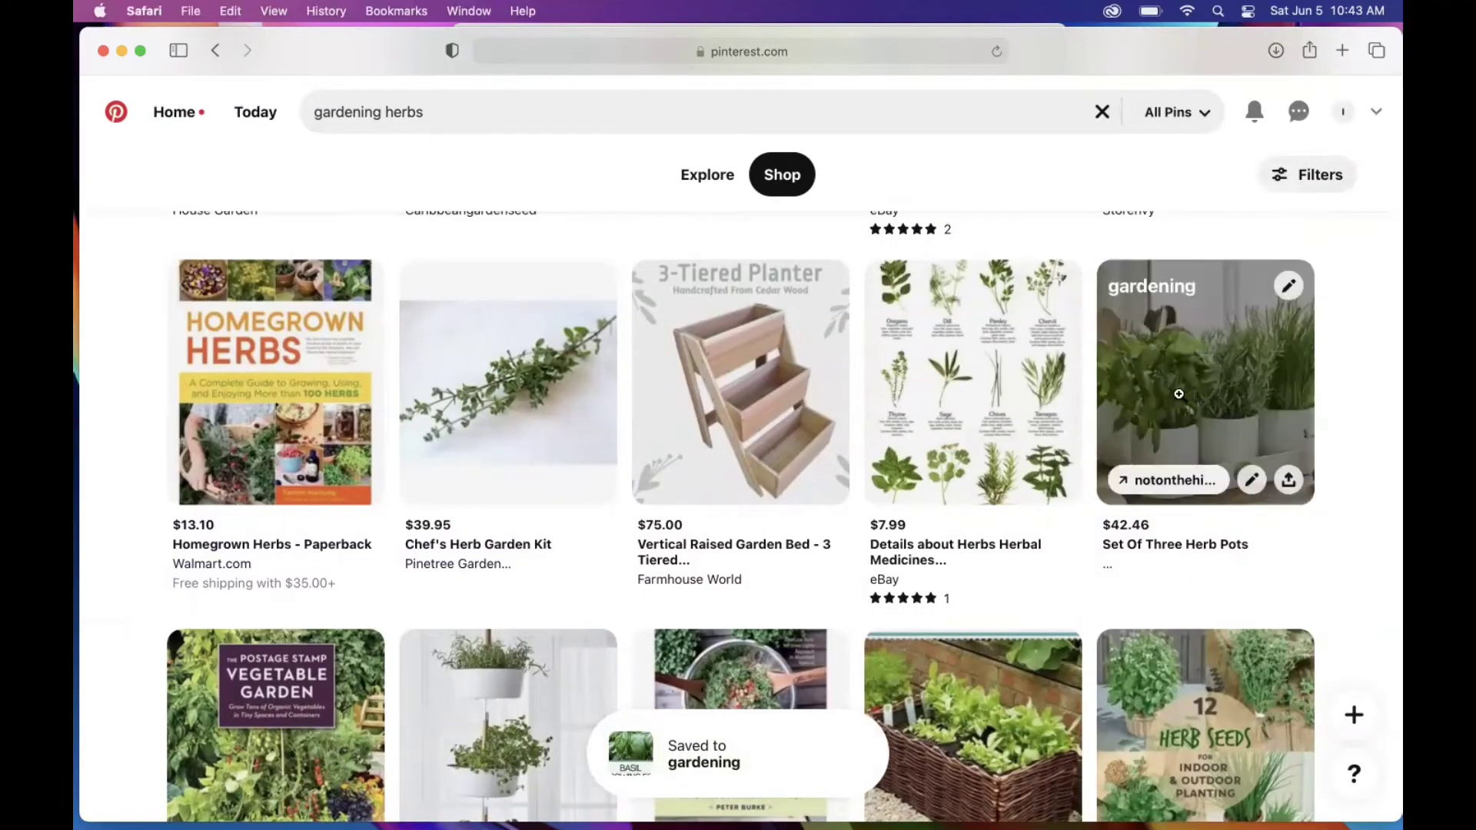
# Step: Save the herb marker pin to the gardening board
pyautogui.scroll(-3, 1348, 550)
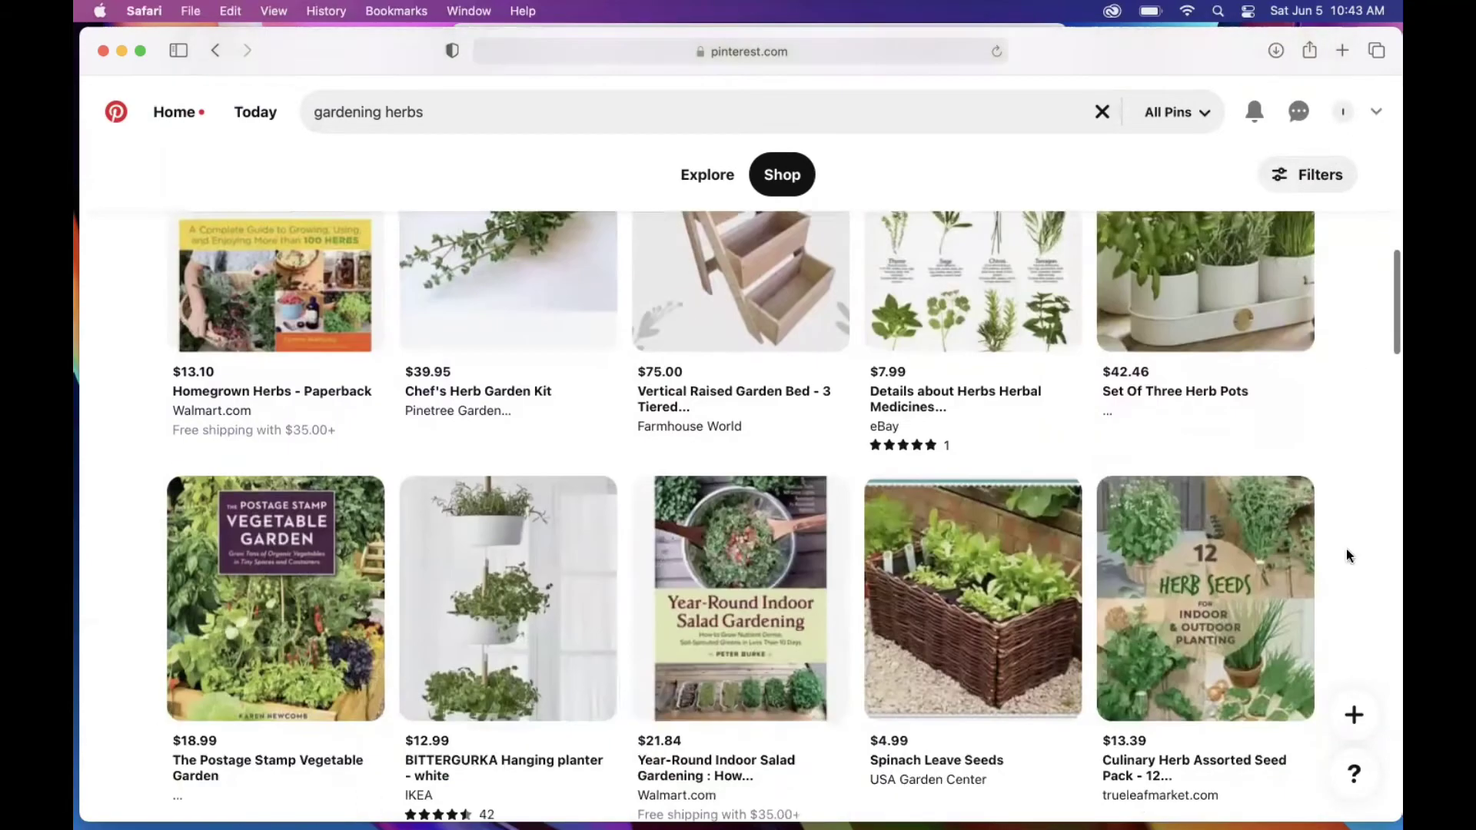
pyautogui.scroll(-7, 1345, 547)
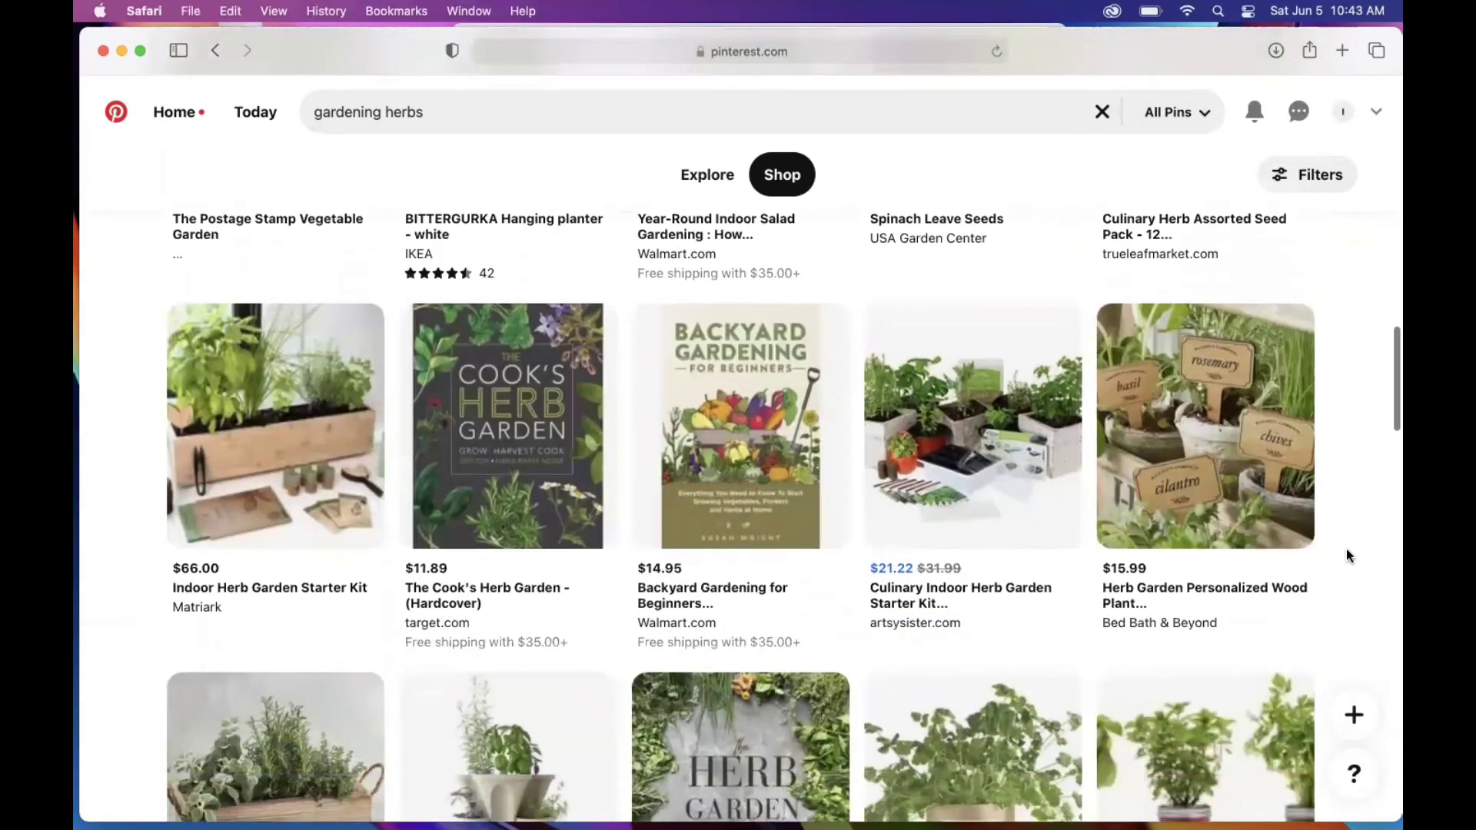
pyautogui.scroll(-2, 1347, 555)
pyautogui.scroll(2, 1348, 555)
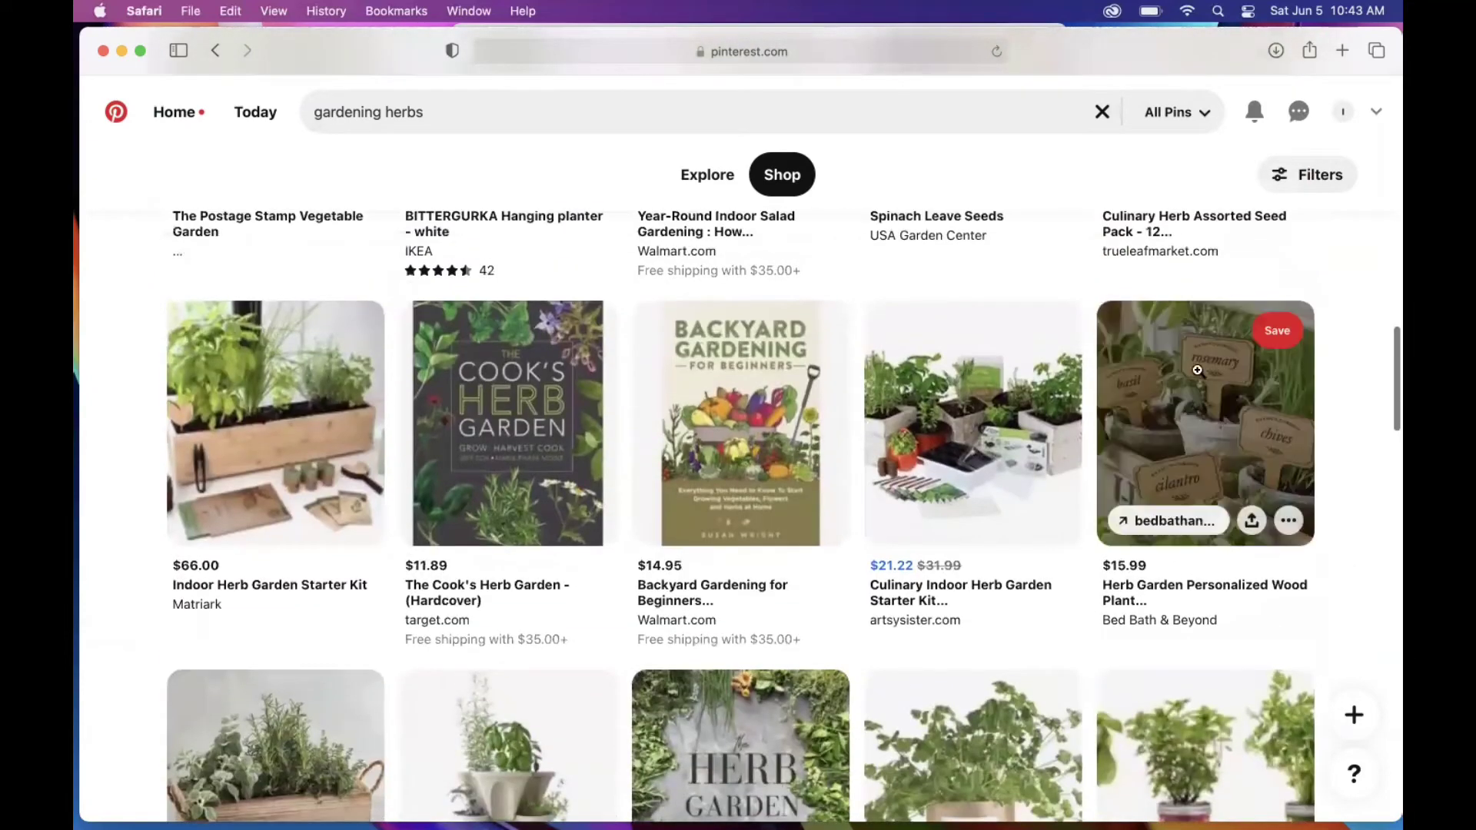
pyautogui.click(1276, 331)
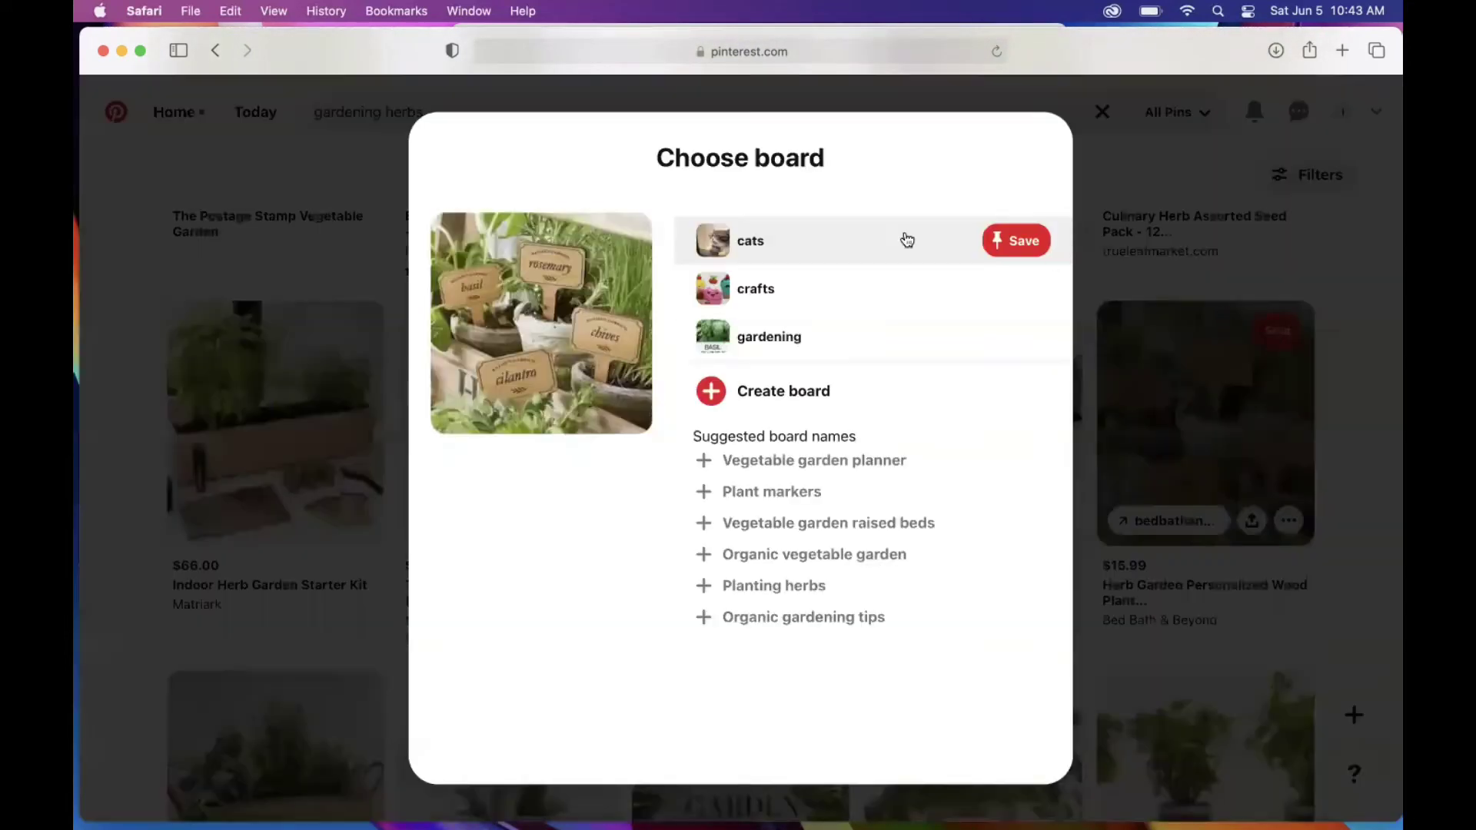
pyautogui.click(1015, 337)
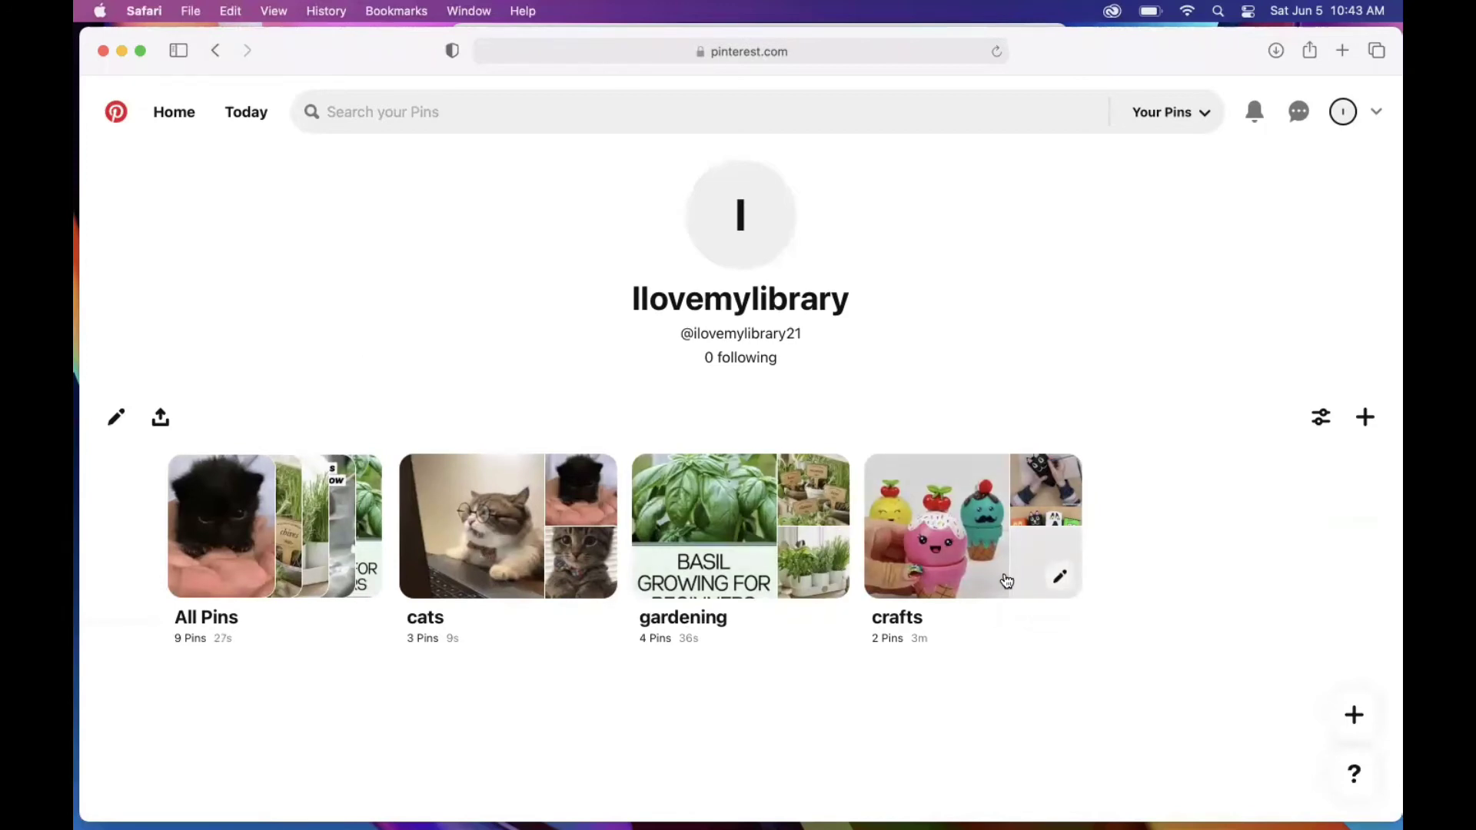
pyautogui.click(950, 515)
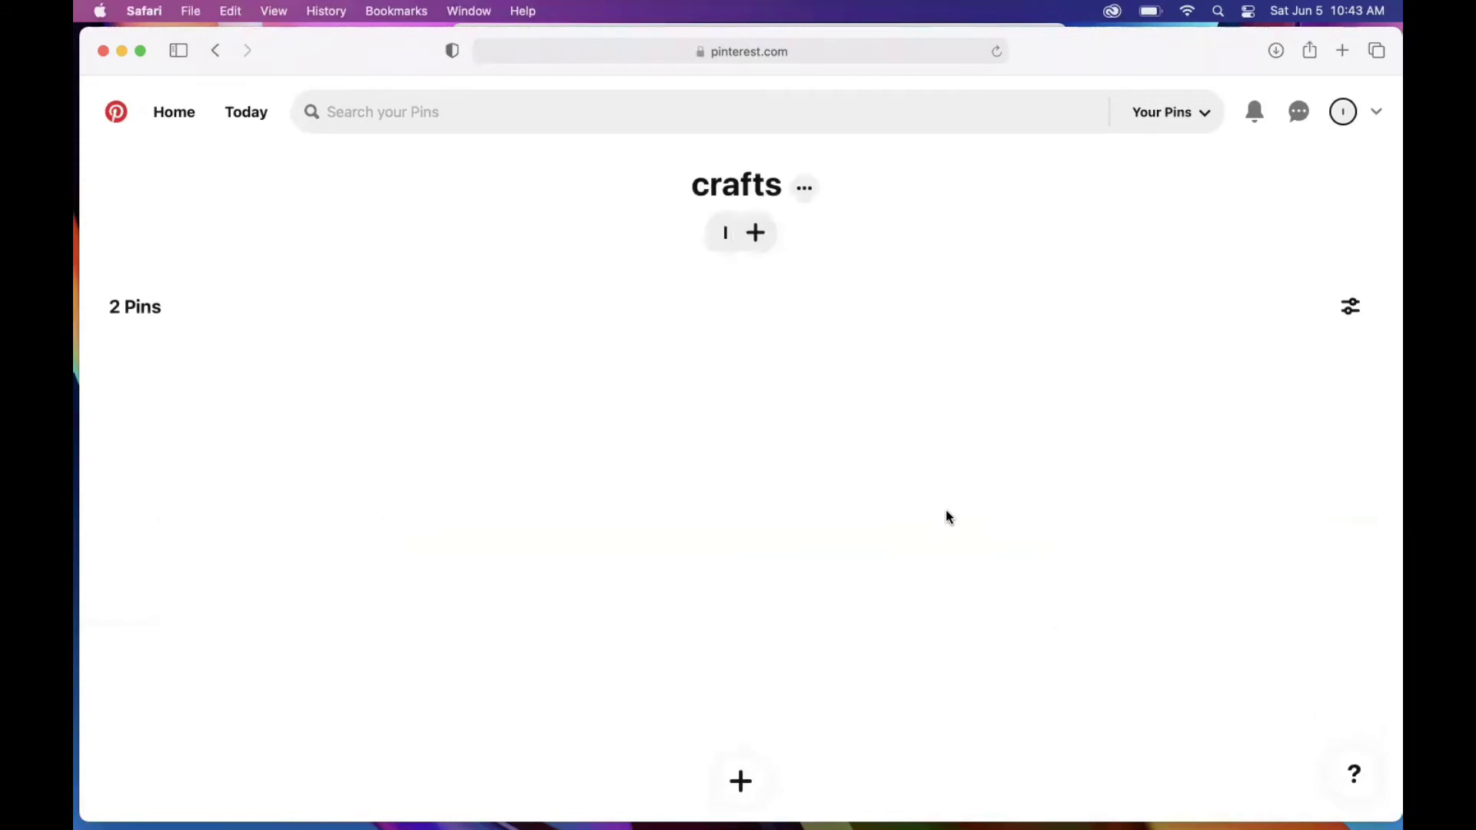
pyautogui.scroll(-3, 1069, 584)
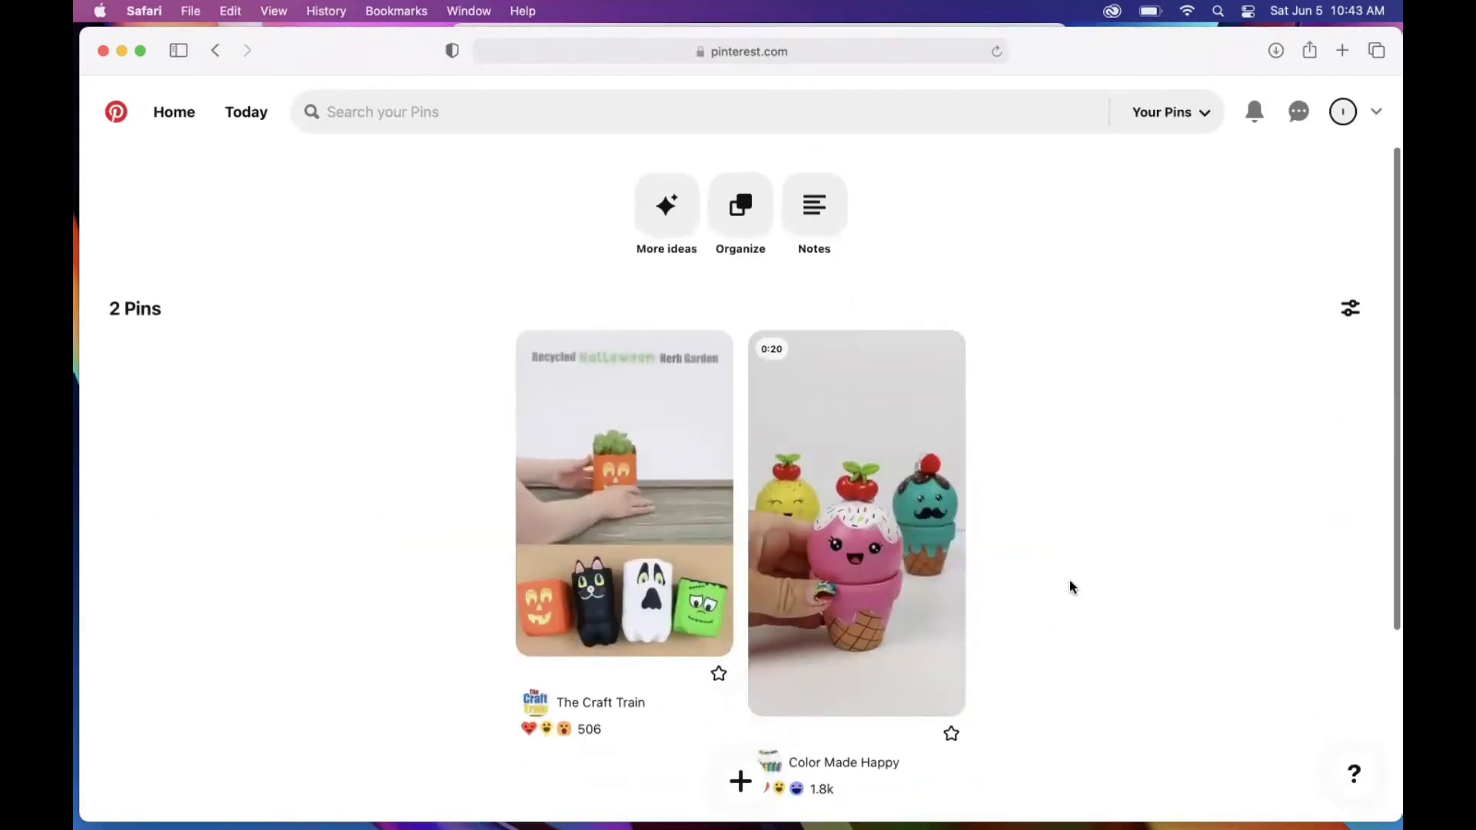
pyautogui.scroll(2, 1068, 584)
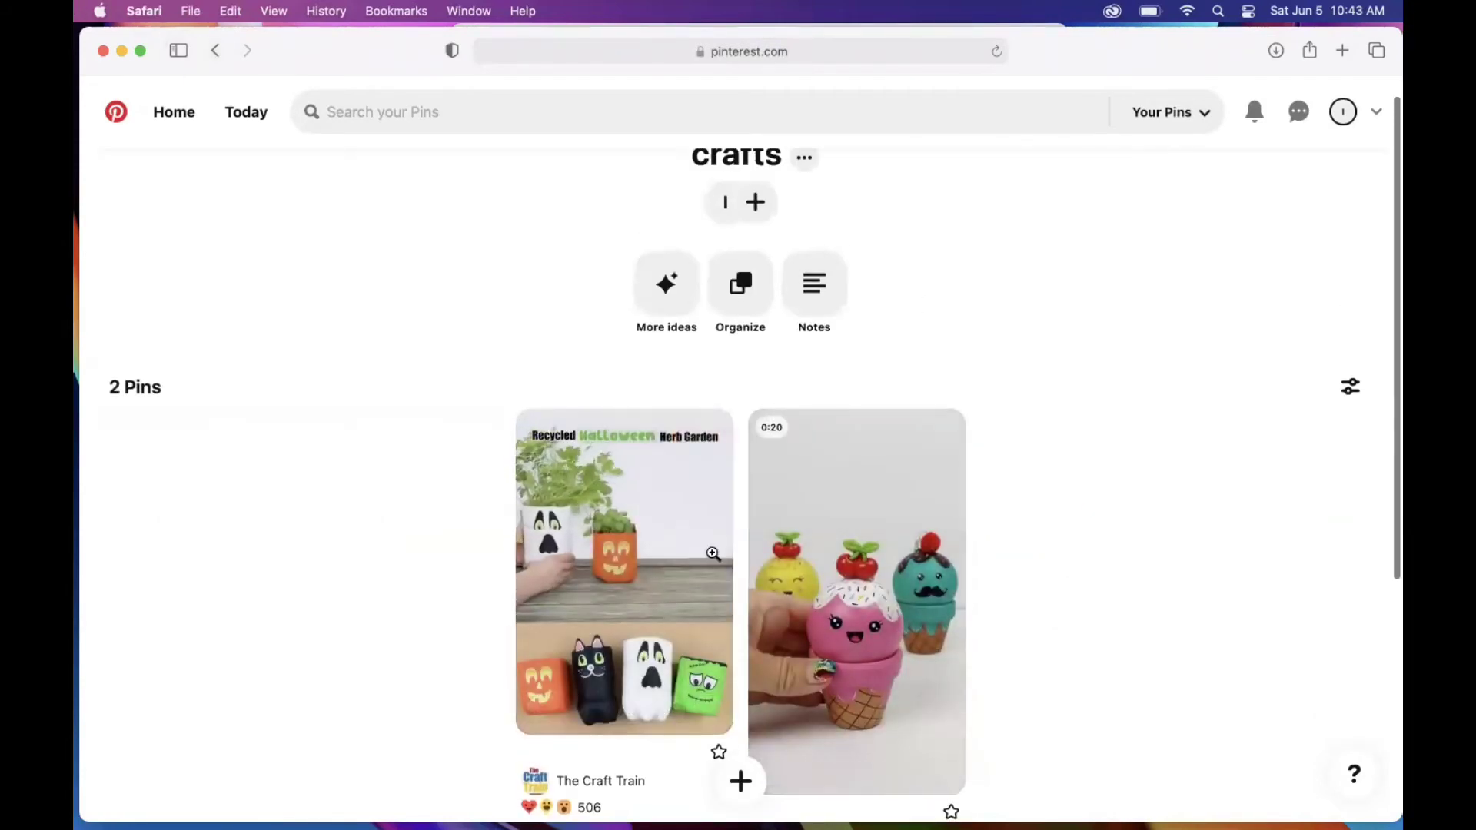
pyautogui.moveTo(862, 502)
pyautogui.scroll(-3, 1035, 551)
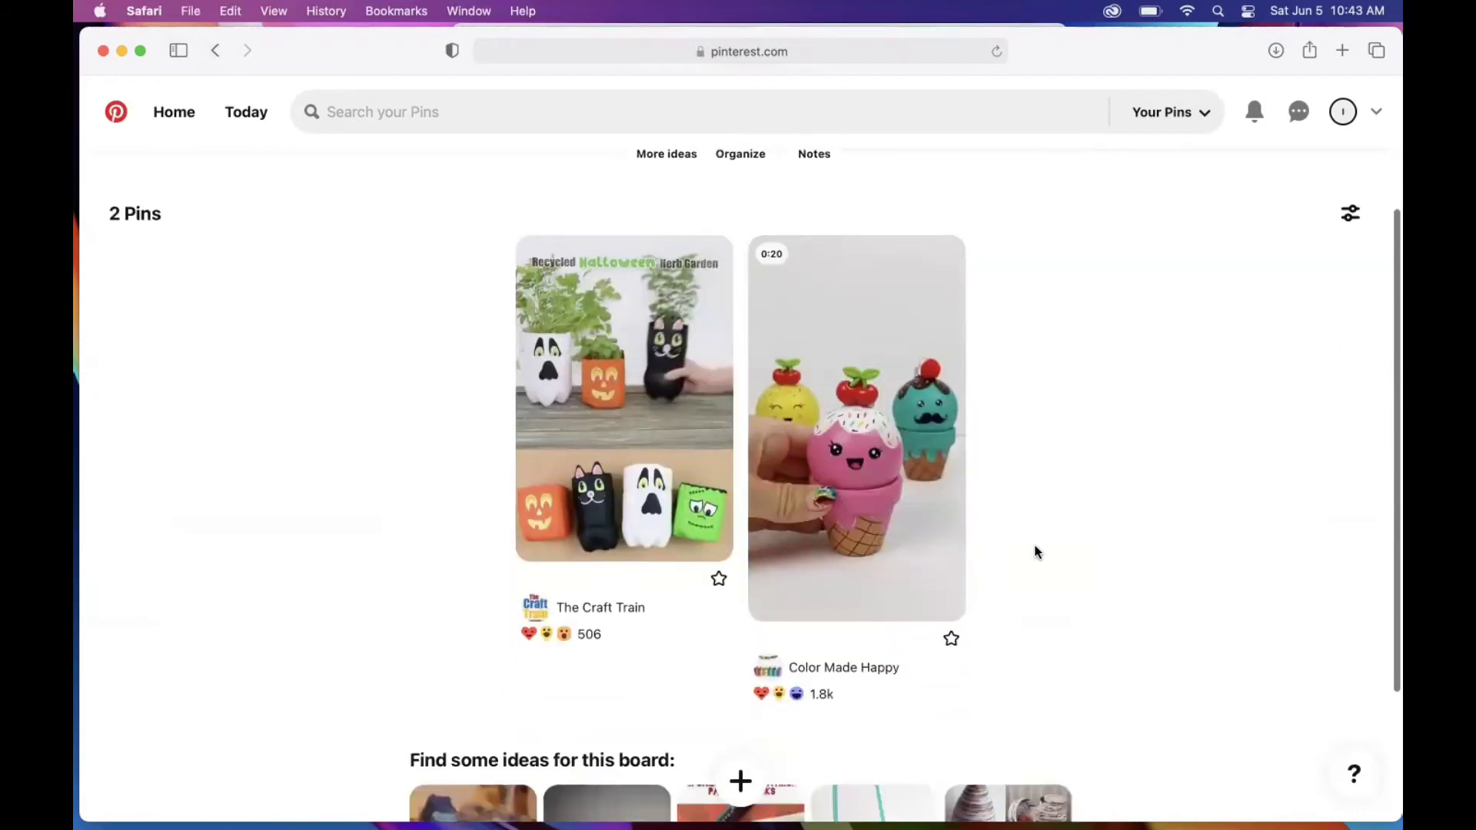
pyautogui.moveTo(884, 560)
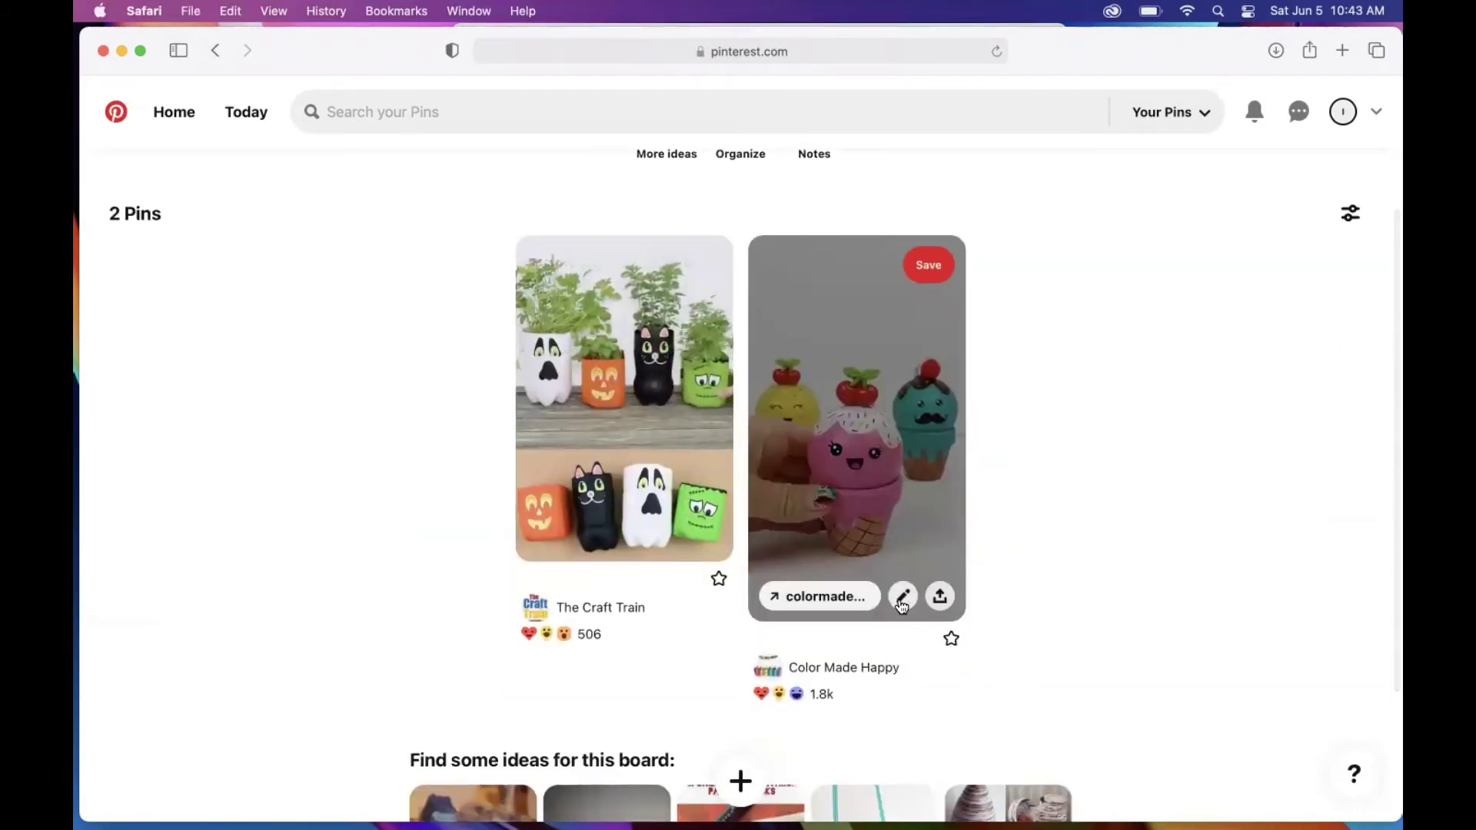
pyautogui.click(904, 599)
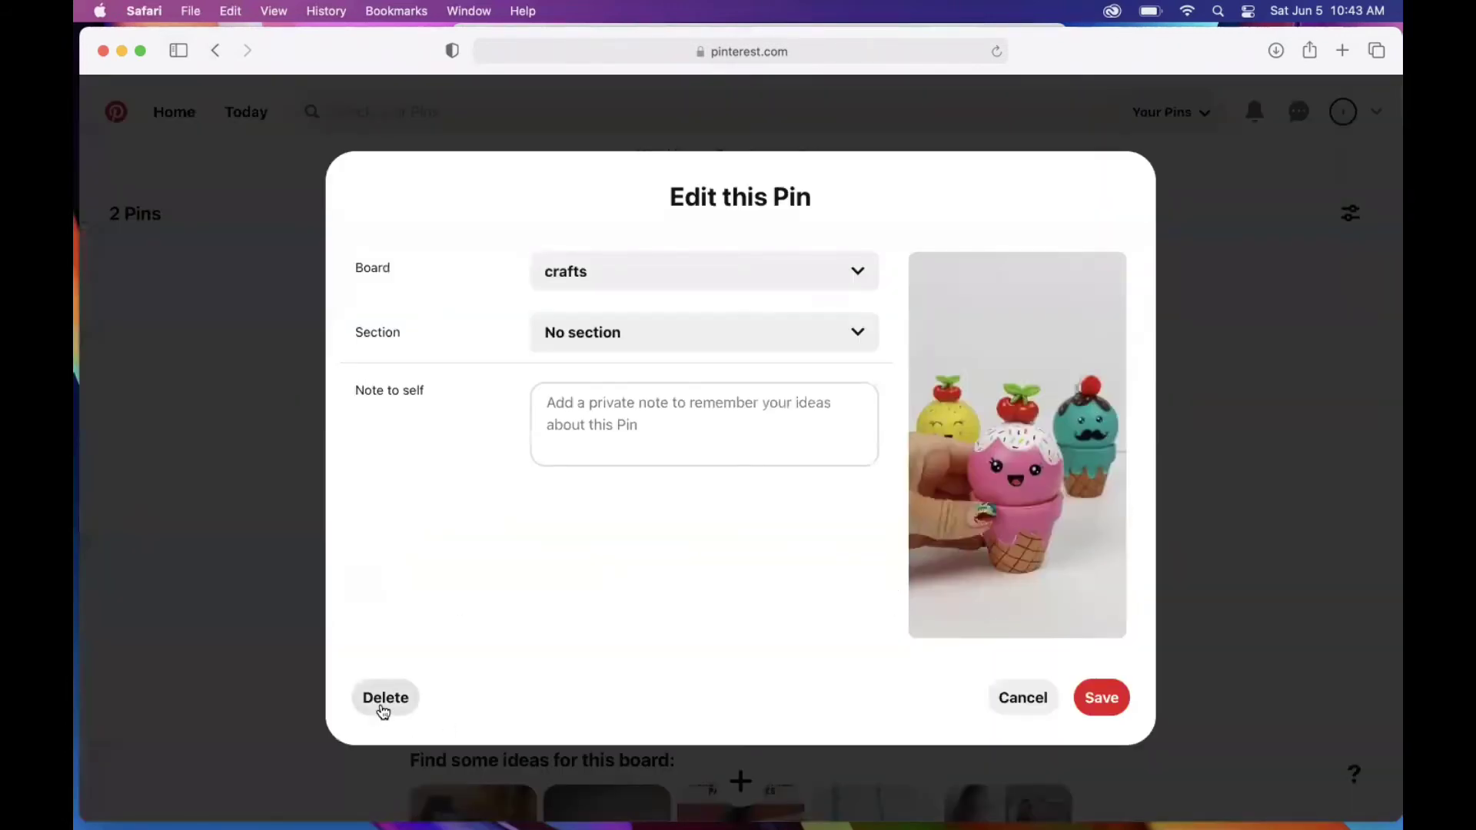
pyautogui.click(1028, 697)
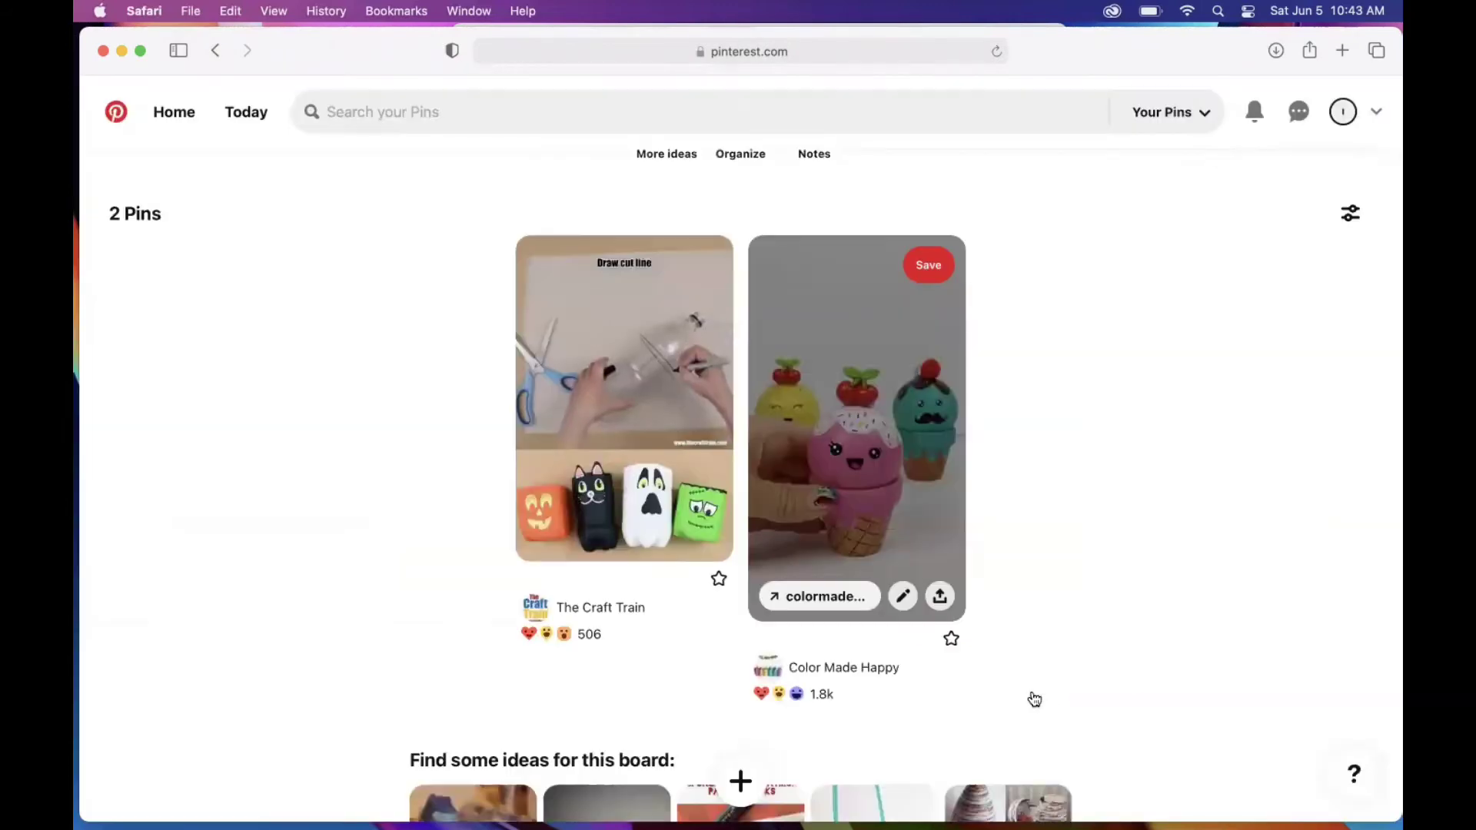
pyautogui.click(926, 268)
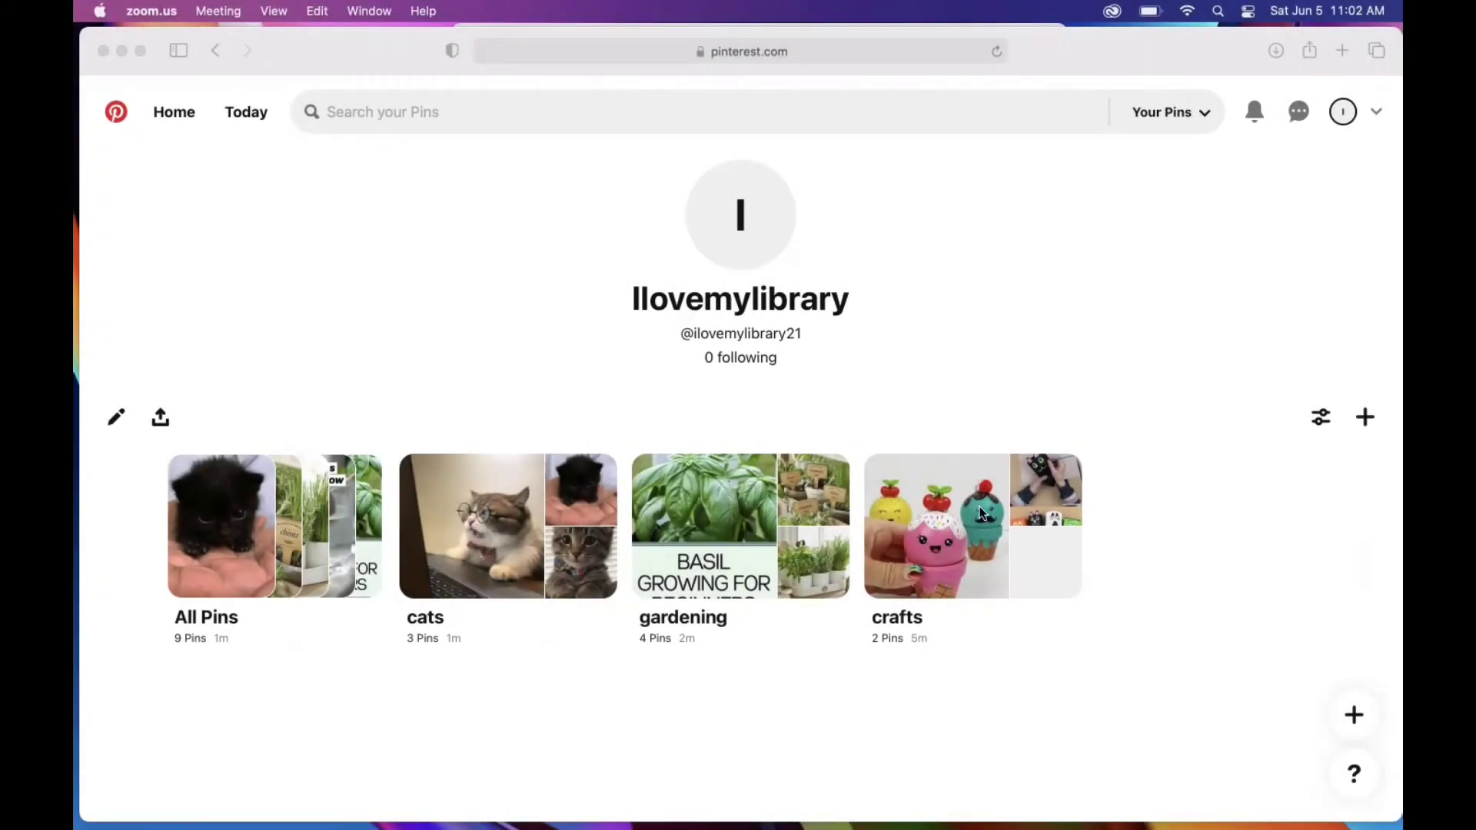
# Step: Open the crafts board, view the Halloween bottle pin's sharing options and empty Notes page, then go back
pyautogui.click(961, 526)
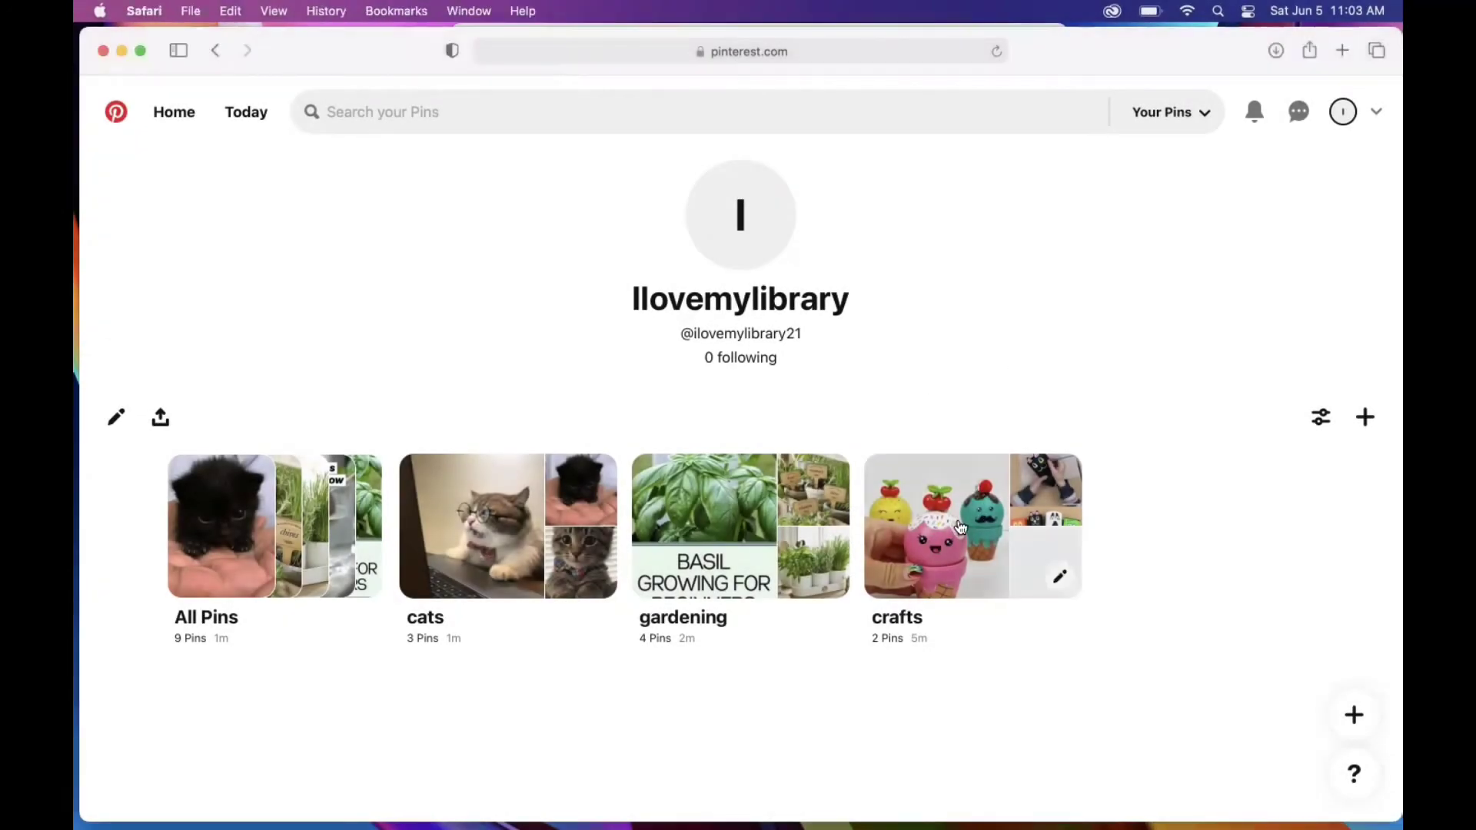
pyautogui.click(944, 512)
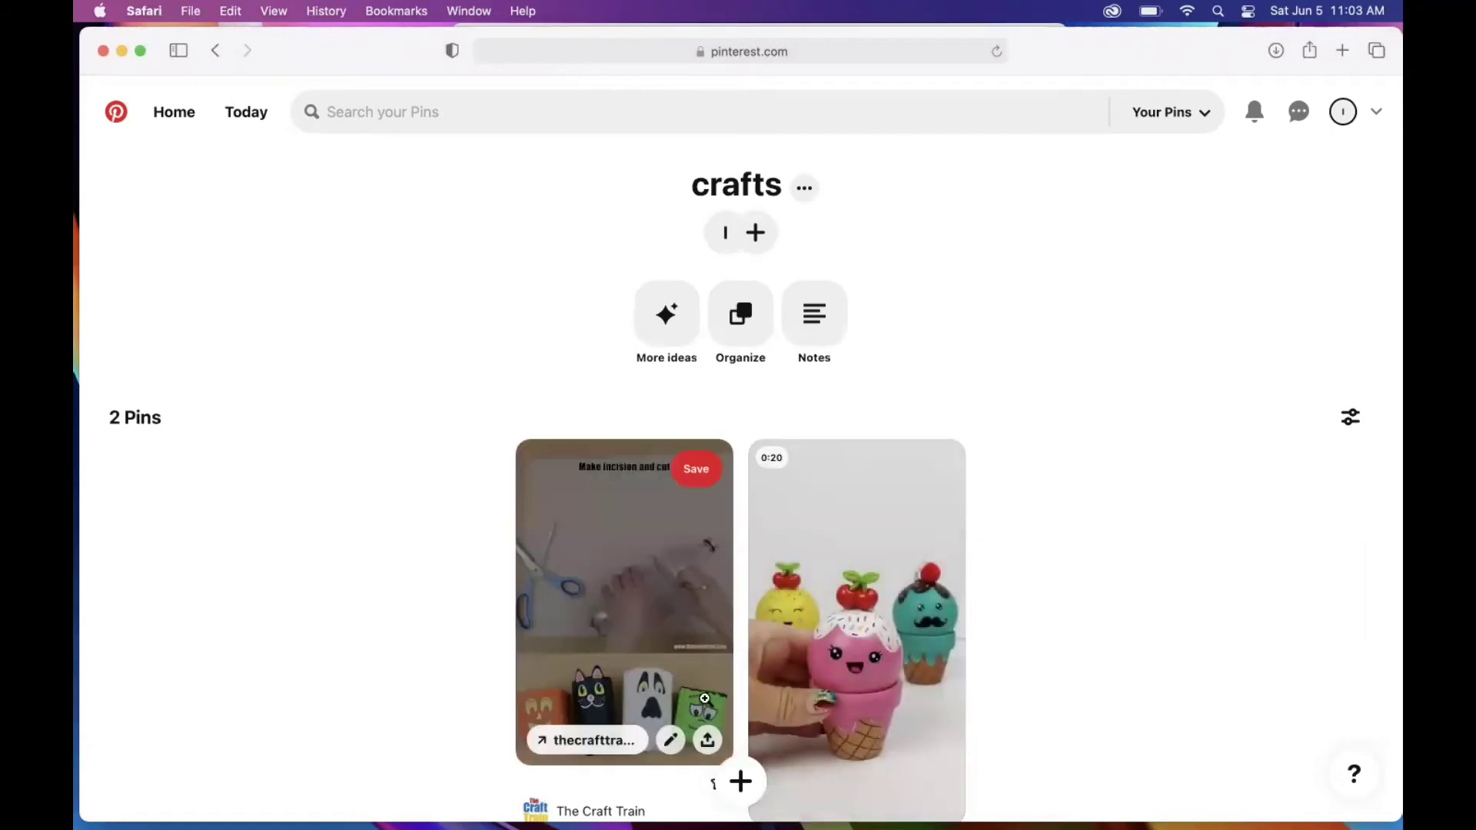
pyautogui.click(708, 740)
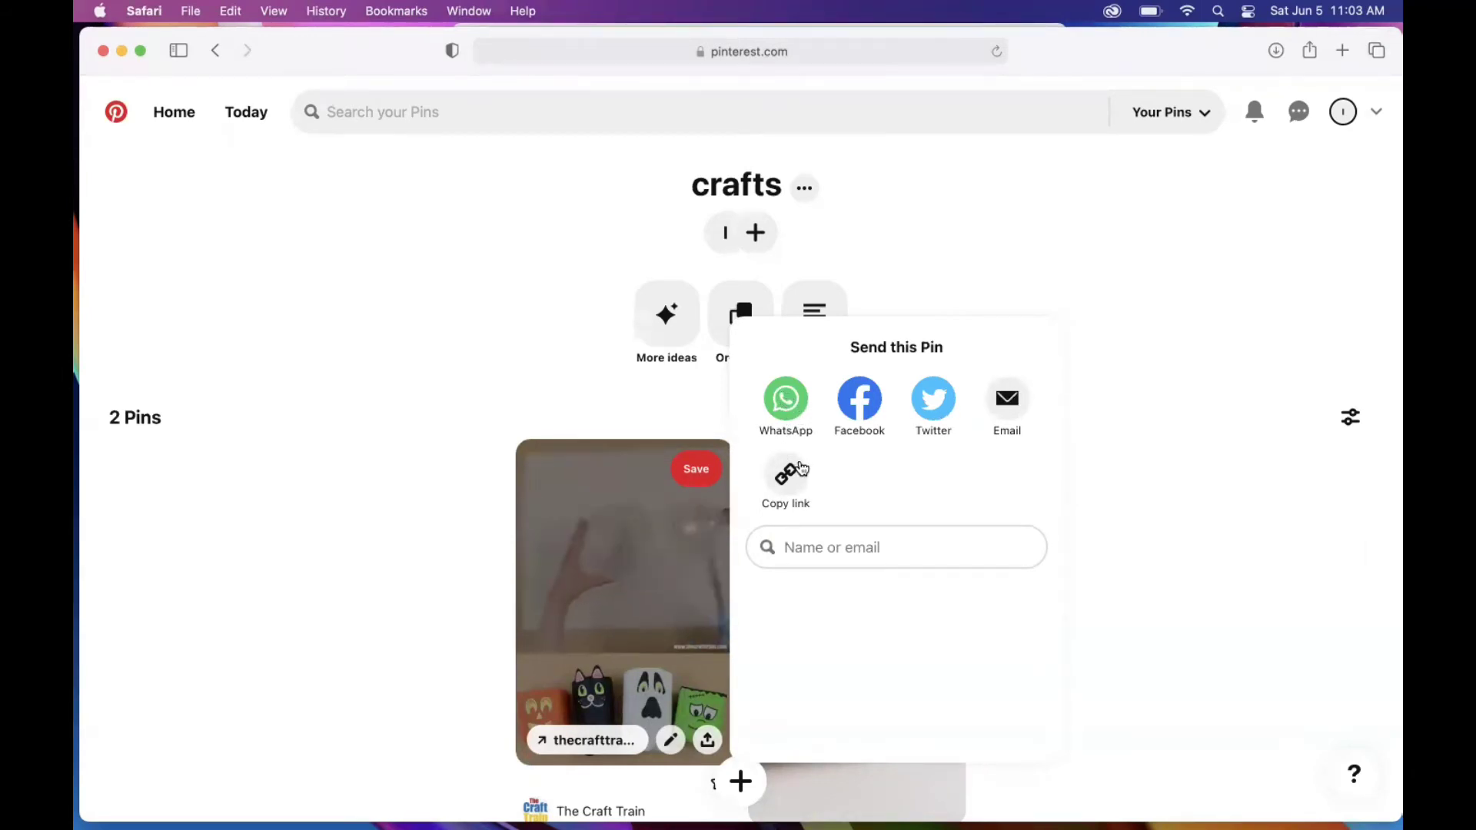
pyautogui.click(1140, 470)
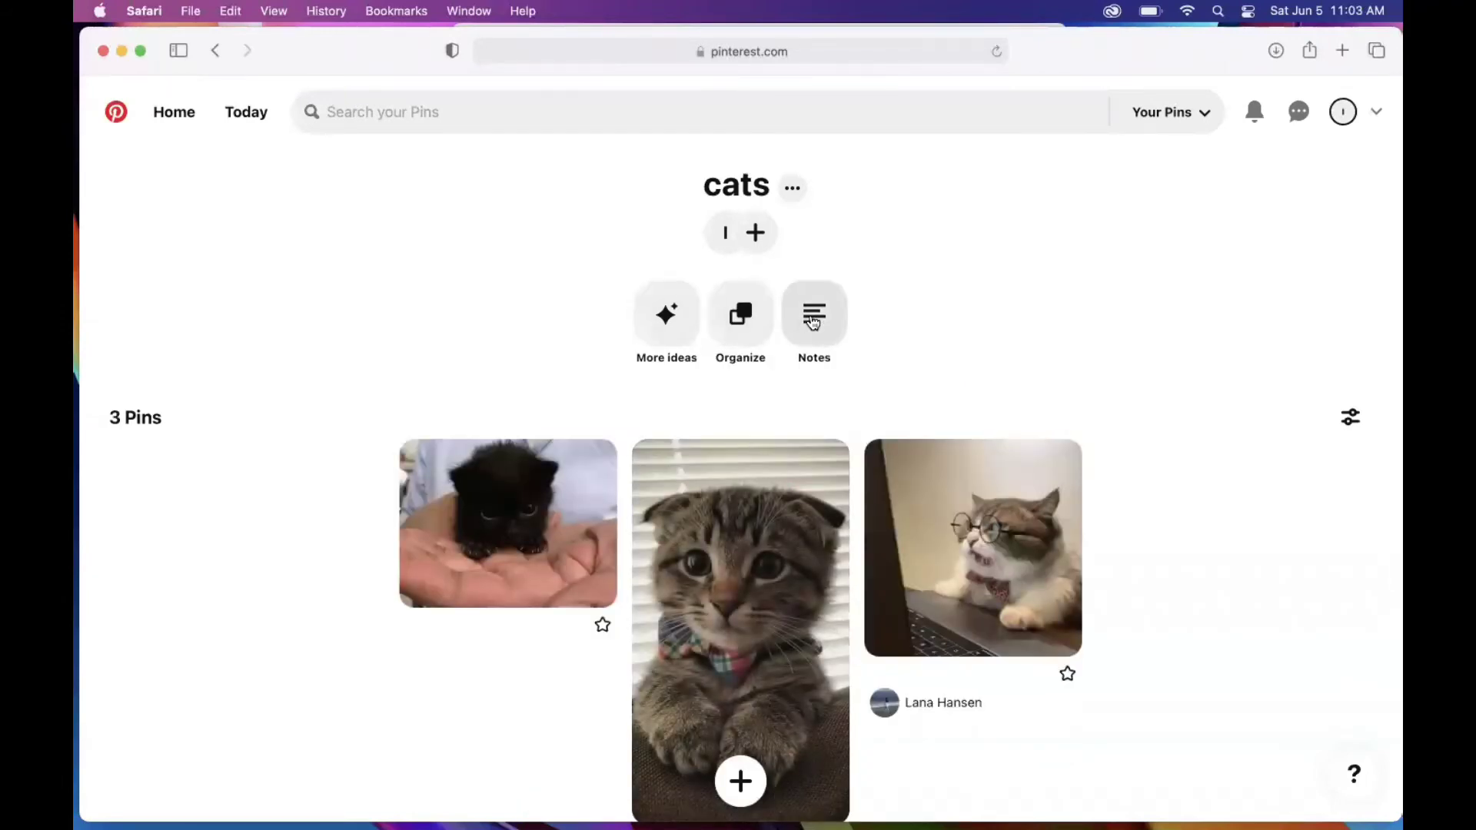
pyautogui.click(814, 316)
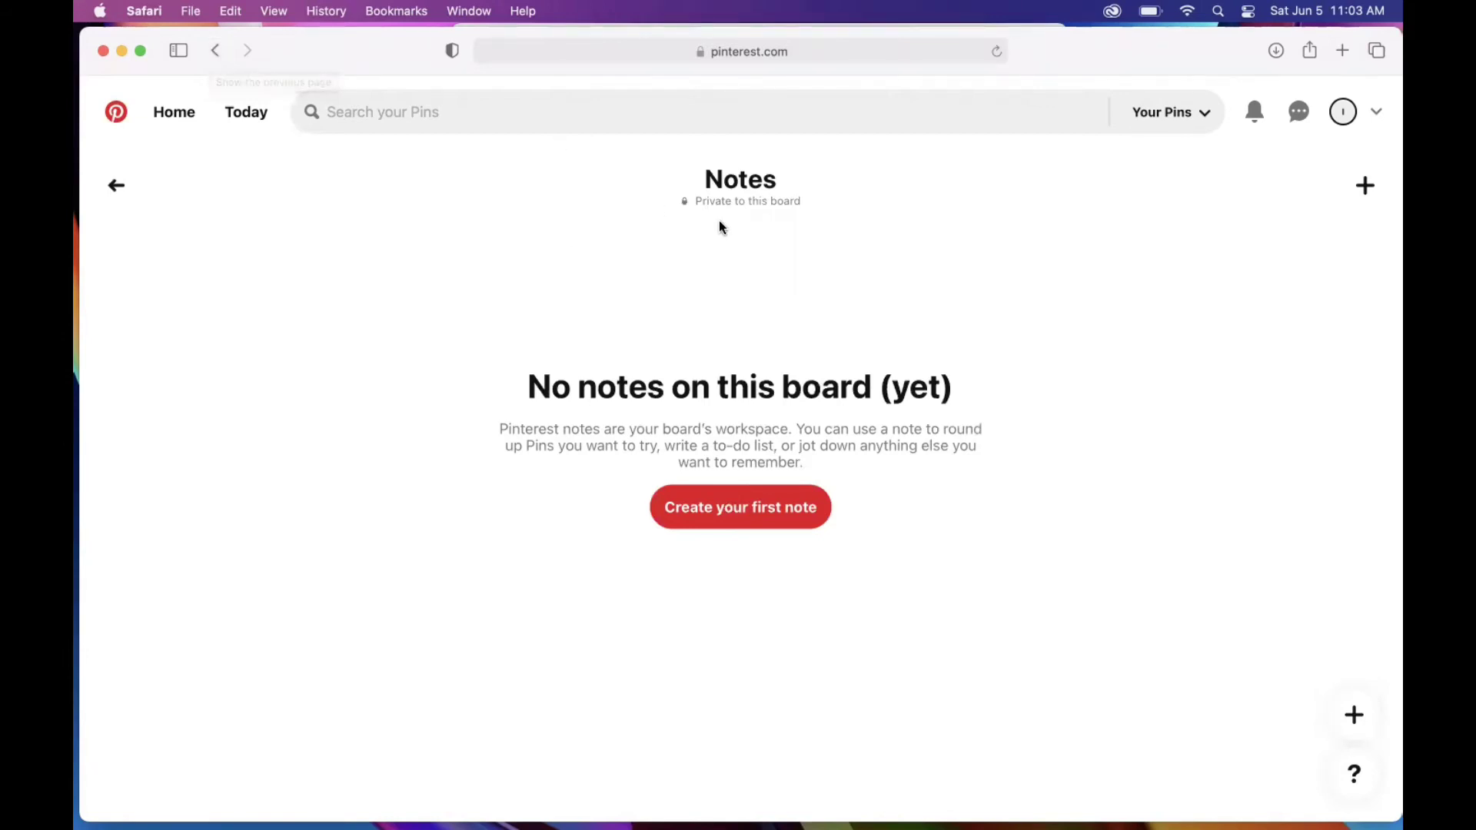
pyautogui.click(215, 53)
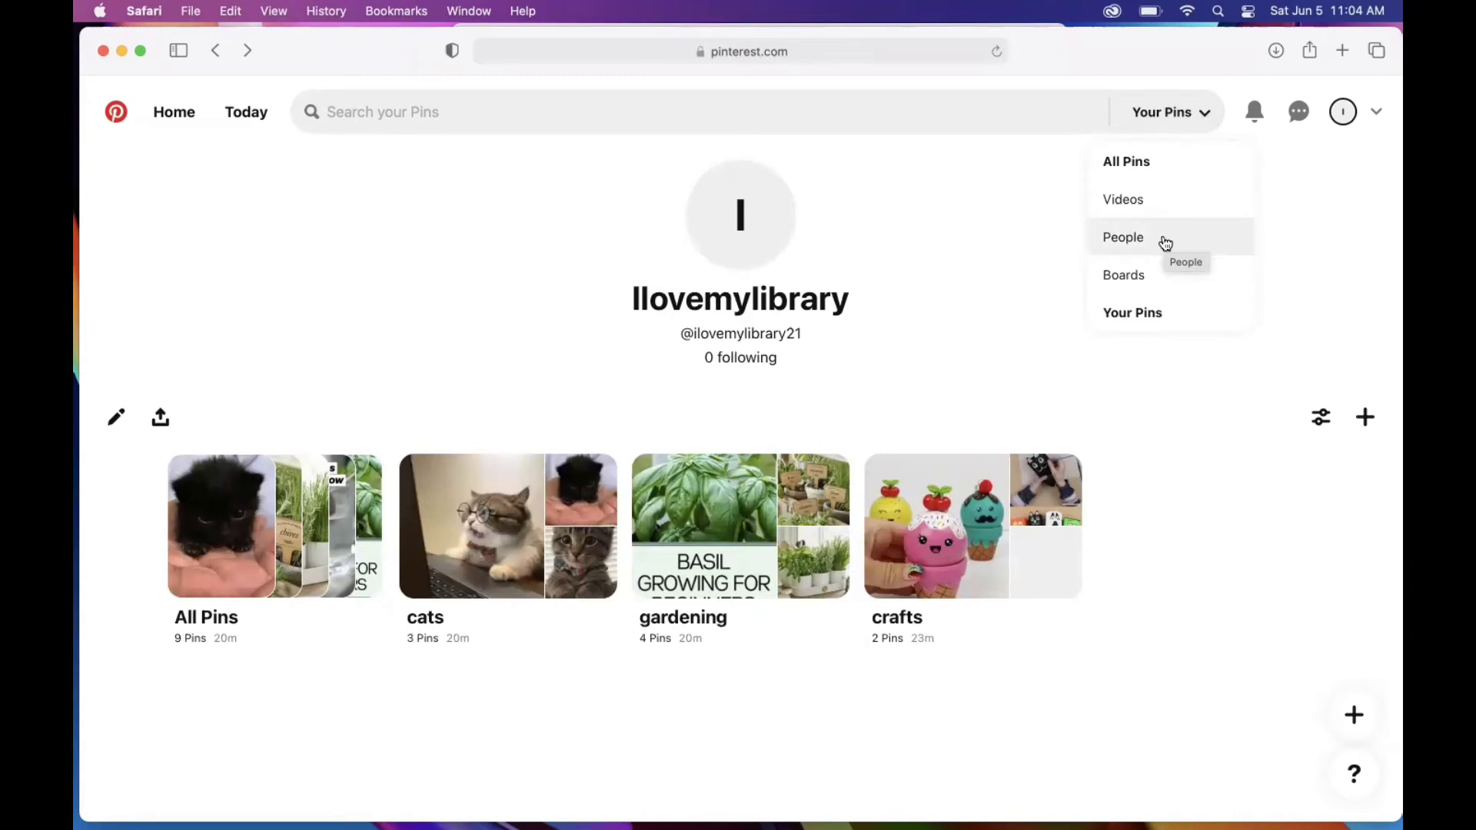
# Step: Glance at the Search your Pins suggestions, dismiss them, and switch to the Today feed
pyautogui.click(730, 124)
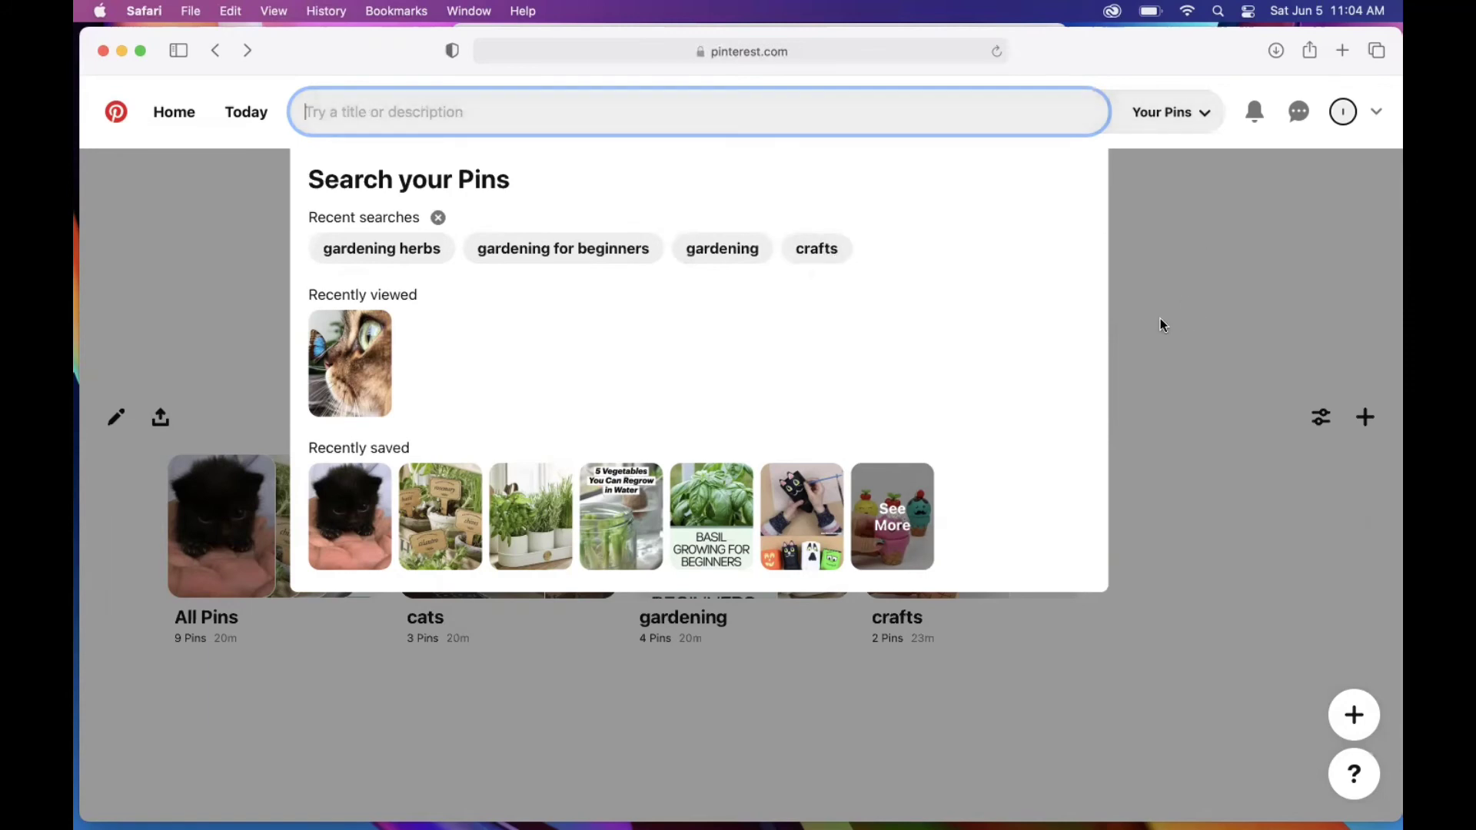
pyautogui.click(1144, 352)
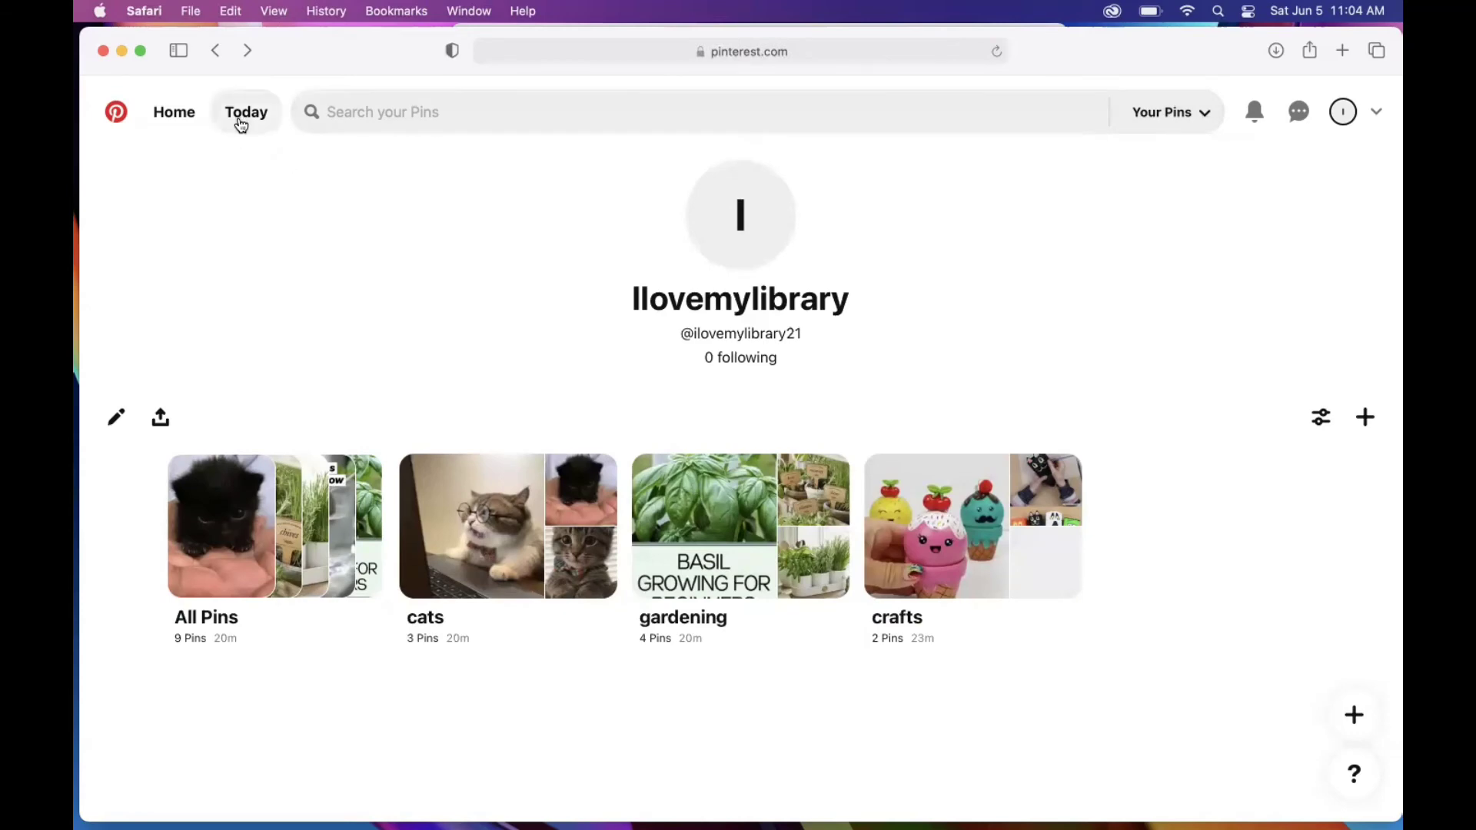
pyautogui.click(241, 125)
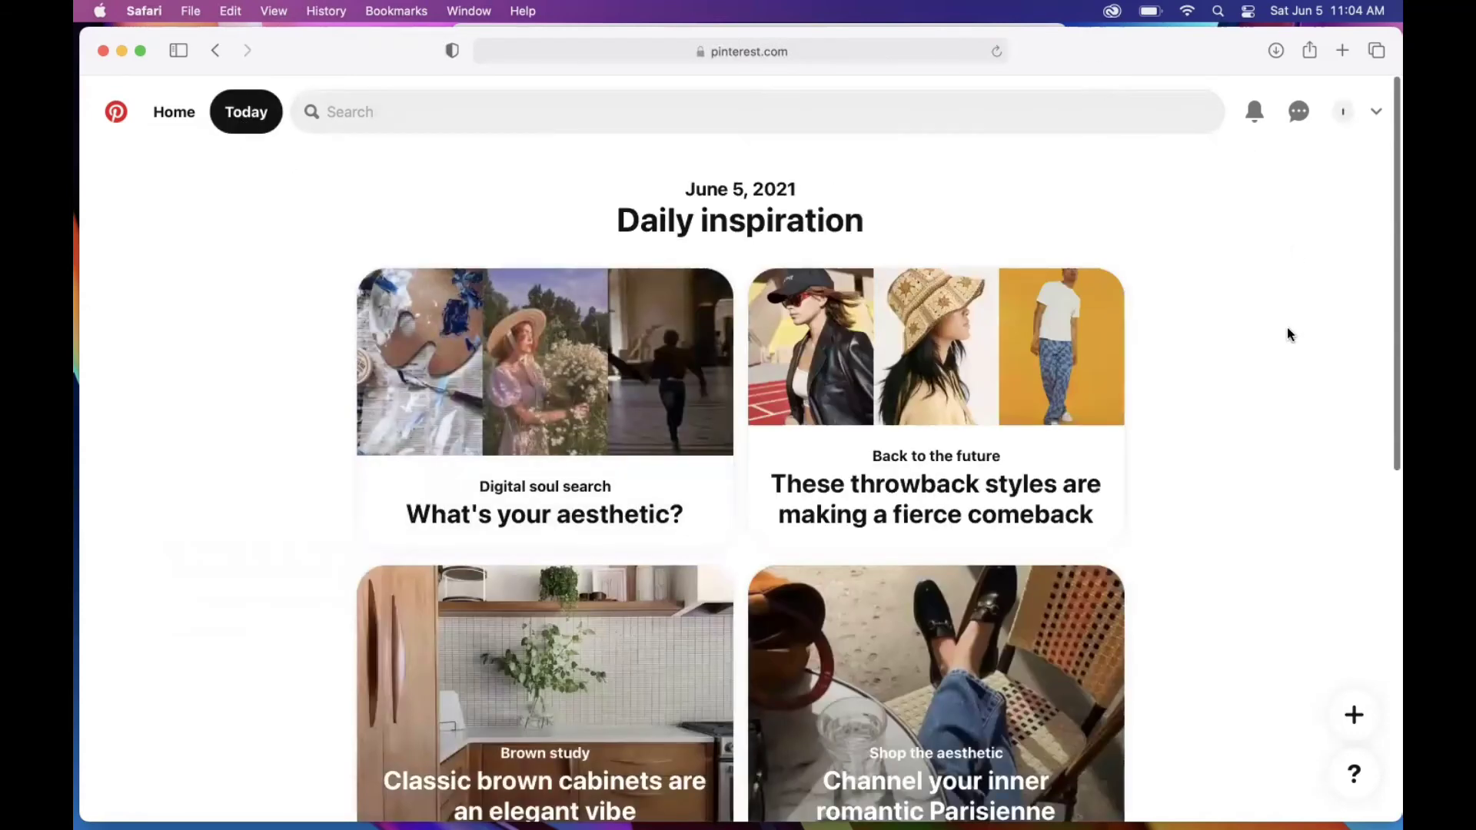
# Step: Browse the Today feed and open the 'Take your garden on the road' story
pyautogui.scroll(-5, 1290, 332)
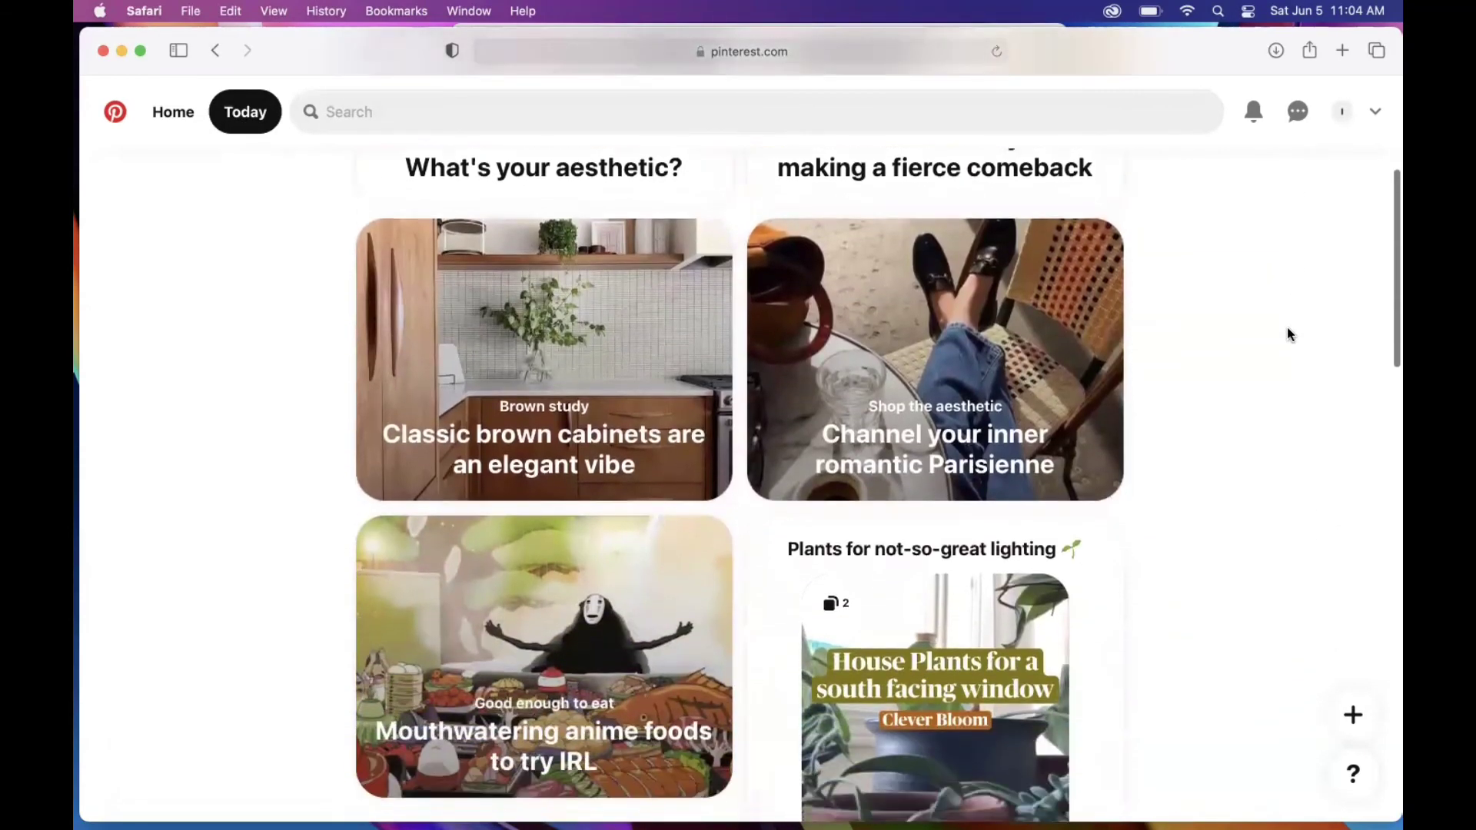
pyautogui.scroll(-15, 1289, 334)
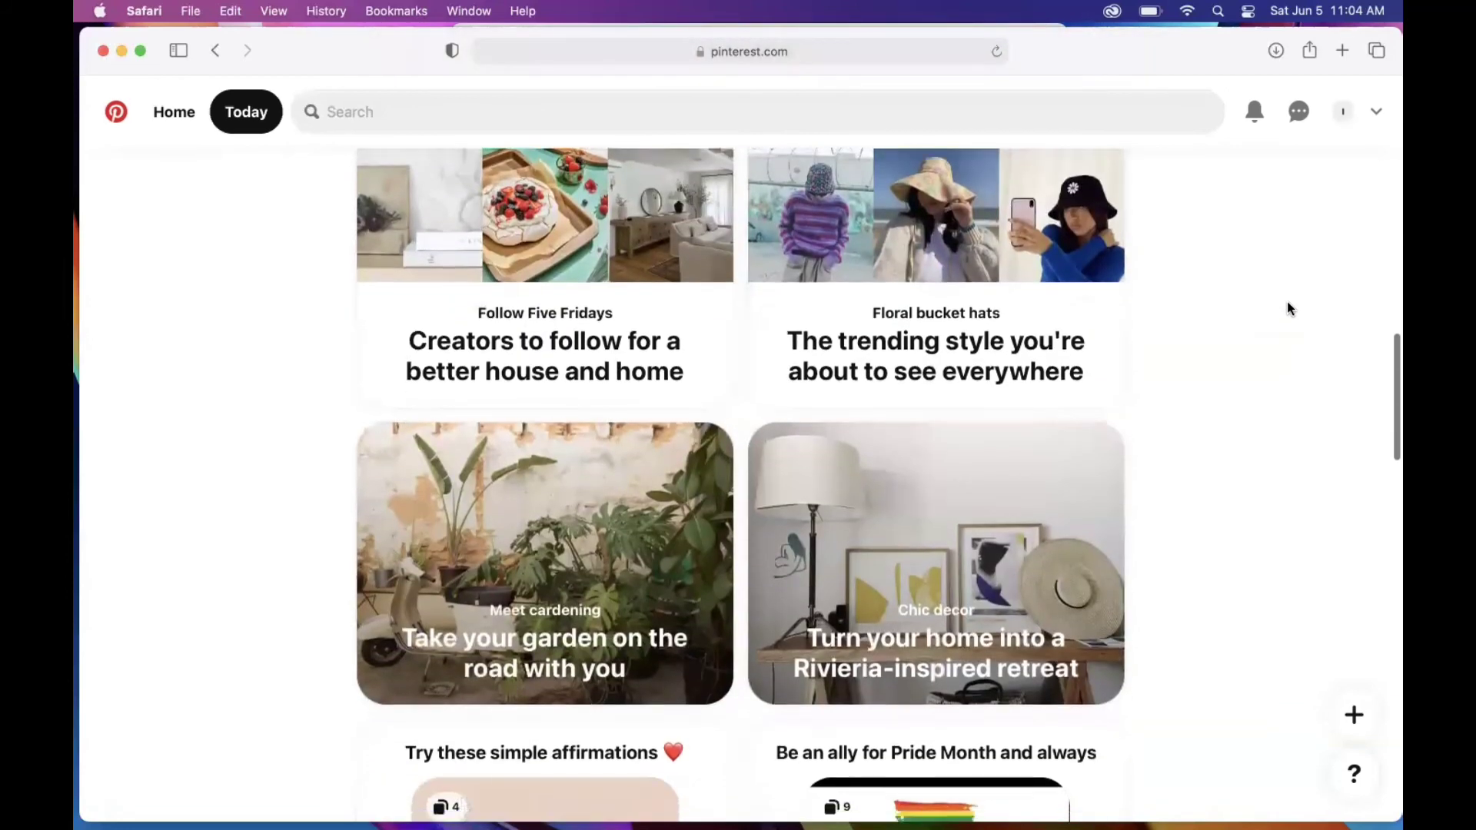
pyautogui.scroll(20, 1289, 307)
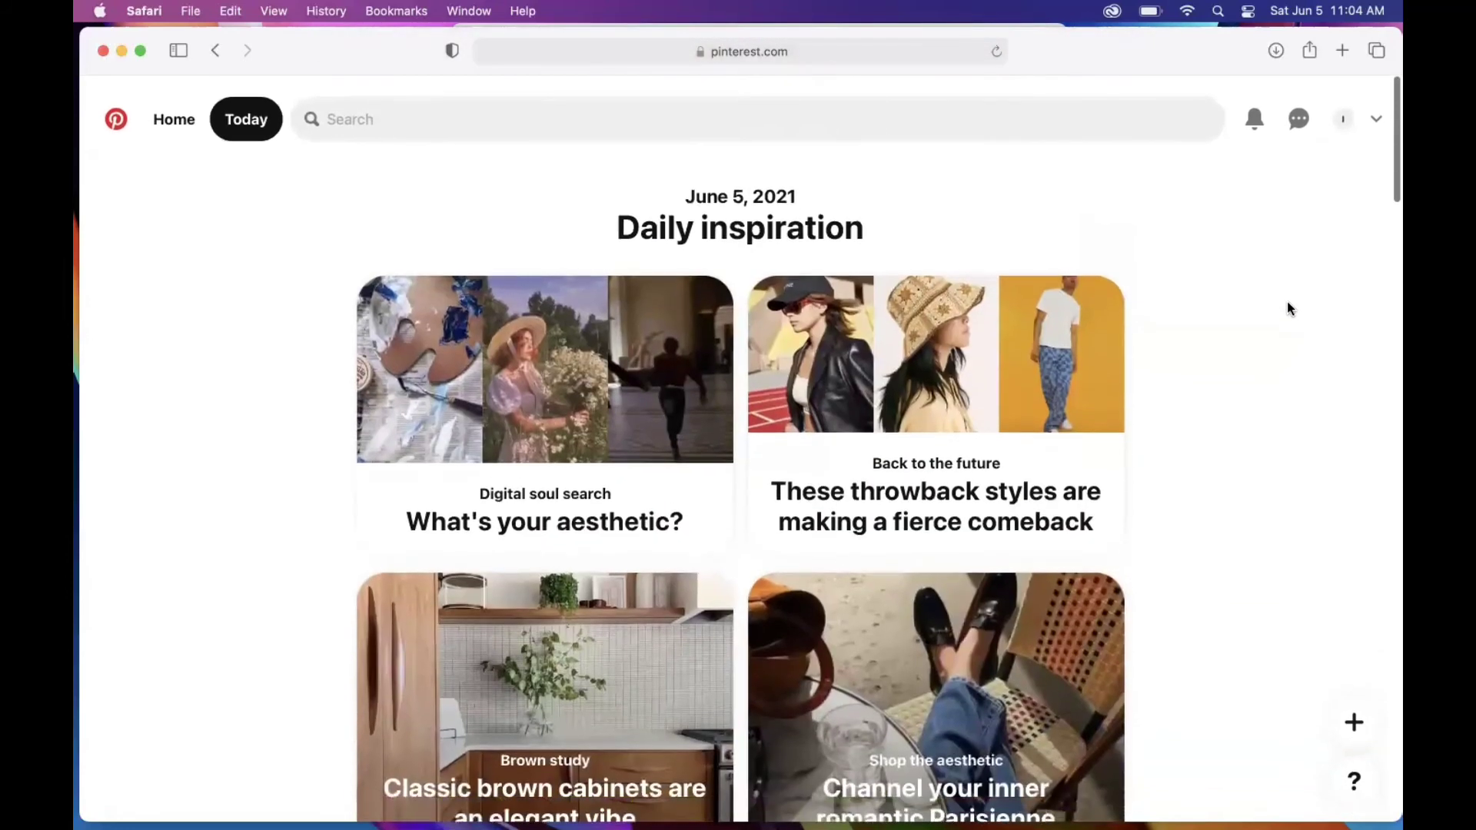
pyautogui.scroll(-10, 1188, 353)
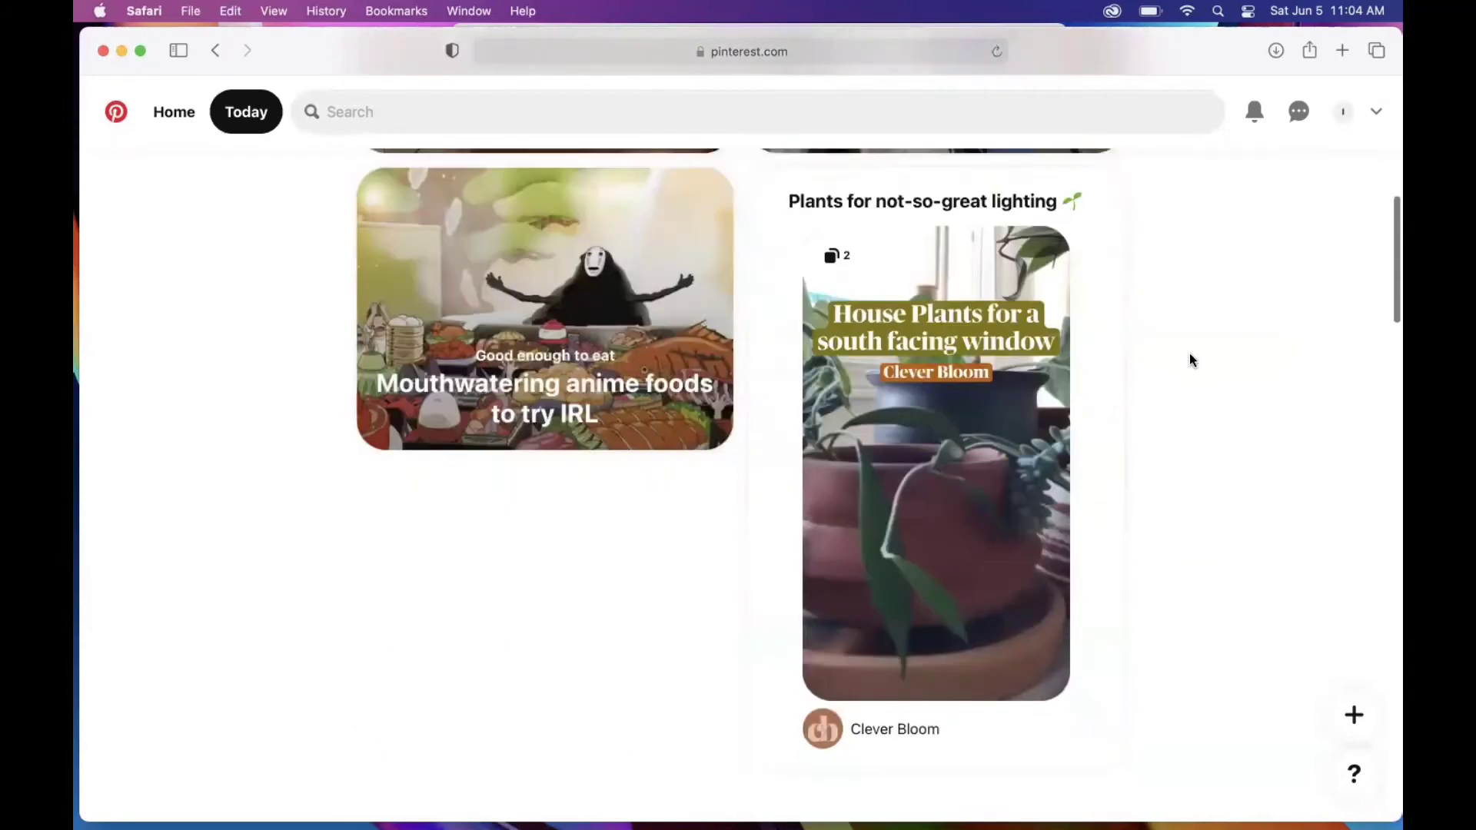
pyautogui.scroll(-13, 1190, 359)
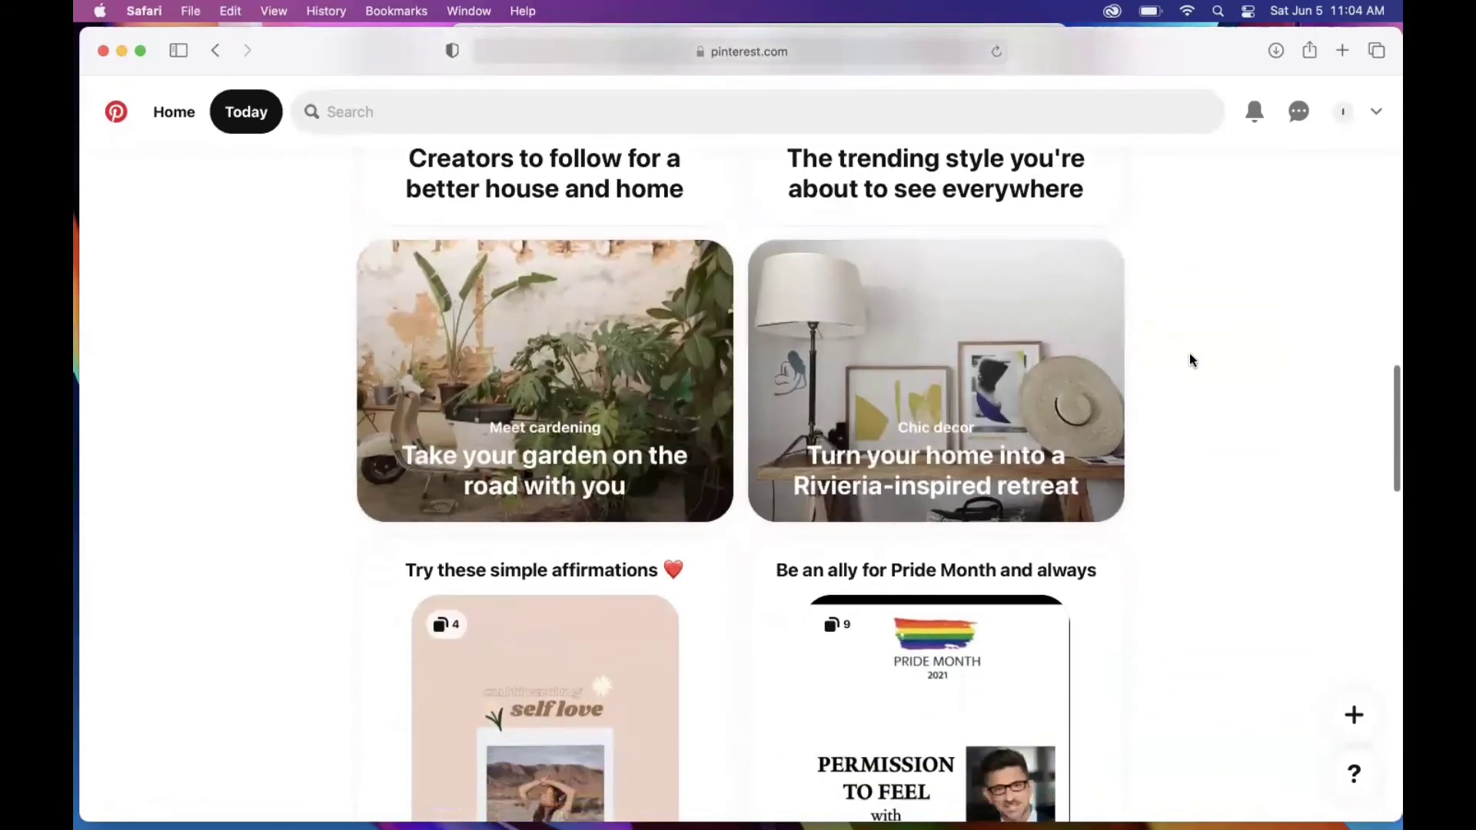
pyautogui.scroll(2, 1108, 362)
pyautogui.click(440, 471)
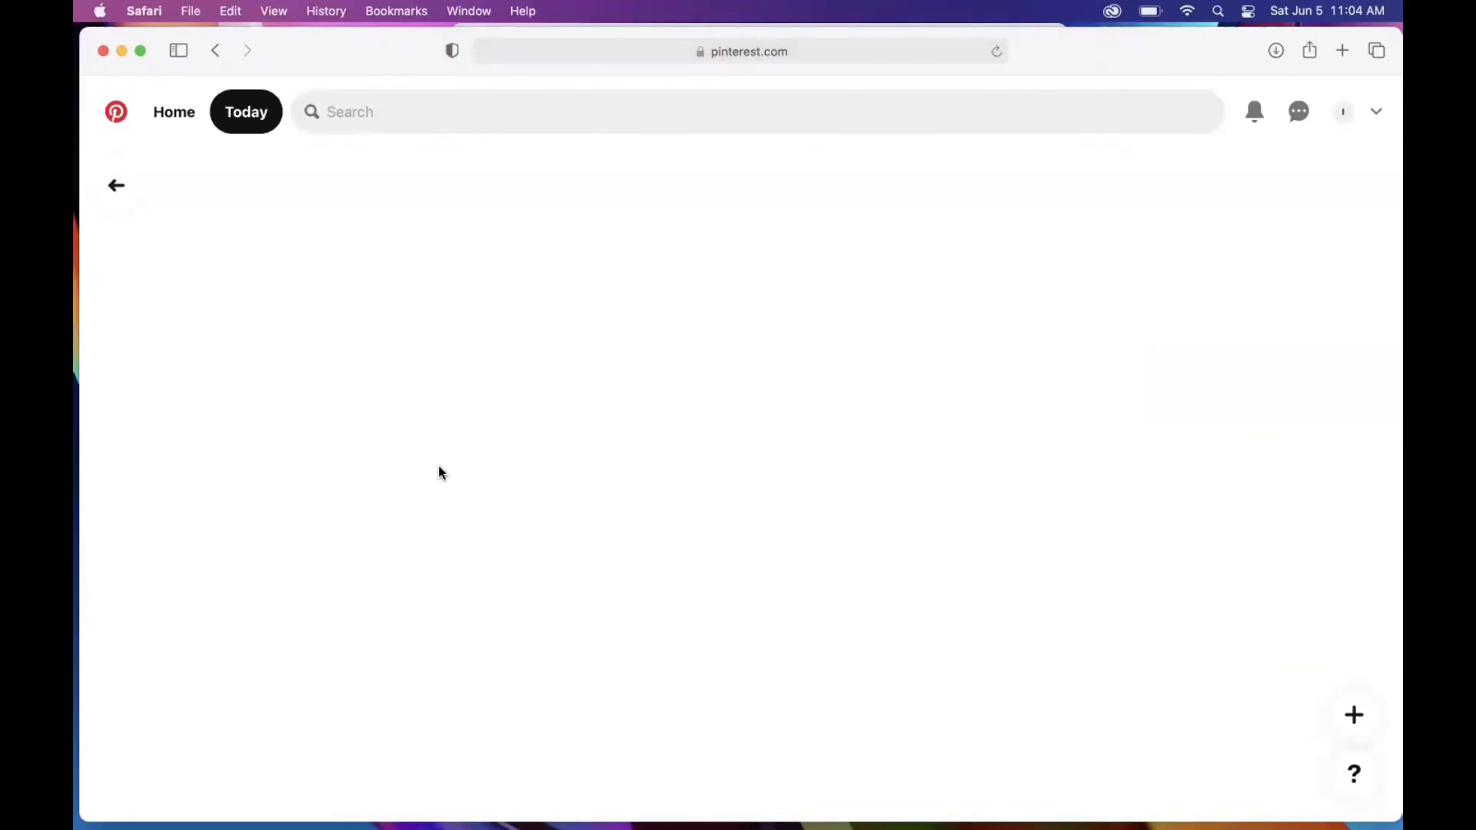
# Step: Save the Faux Succulent Car Charm pin to the gardening board
pyautogui.scroll(-10, 1265, 438)
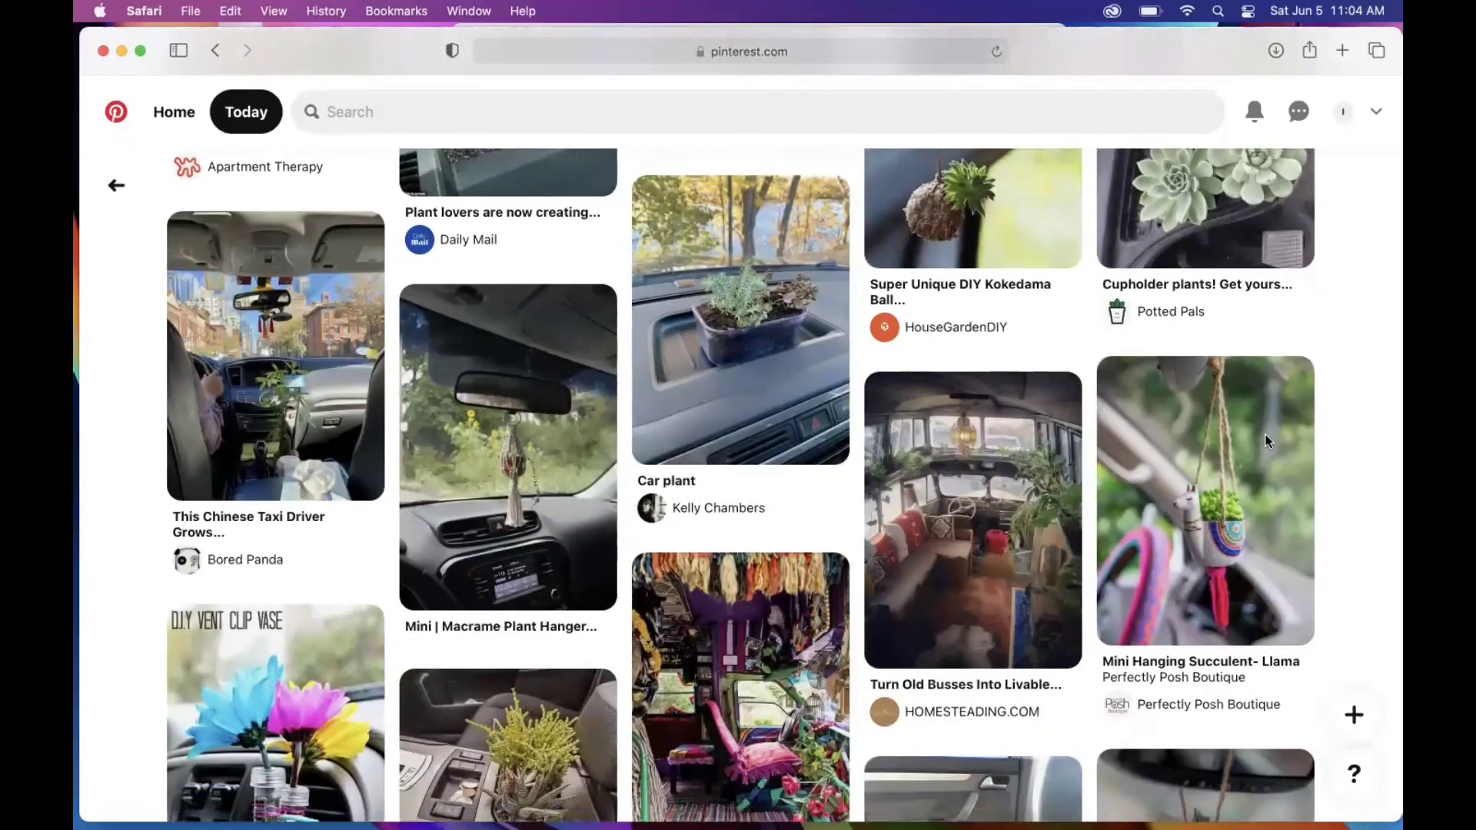
pyautogui.scroll(-10, 1268, 441)
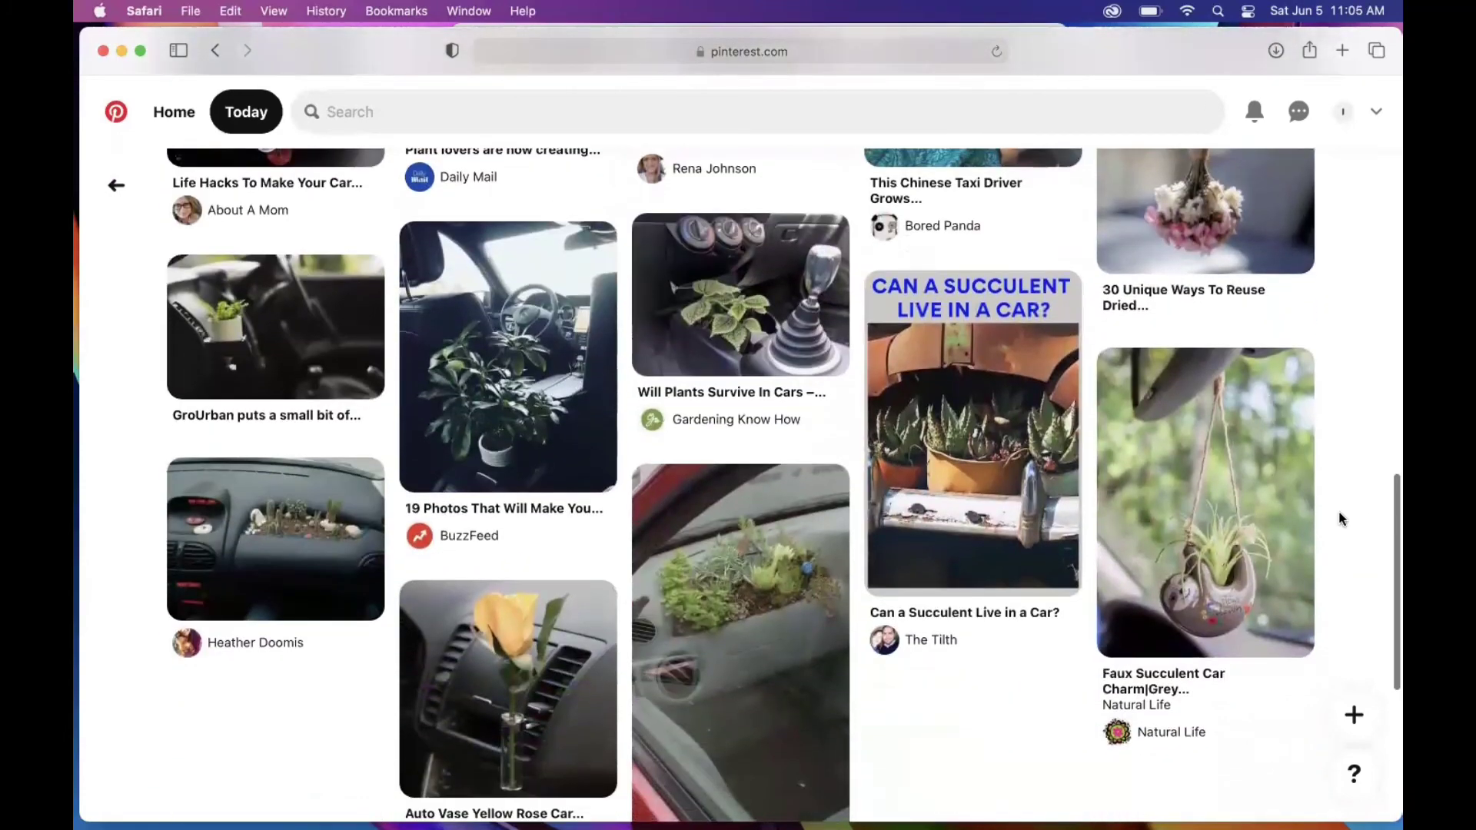
pyautogui.scroll(-5, 1342, 520)
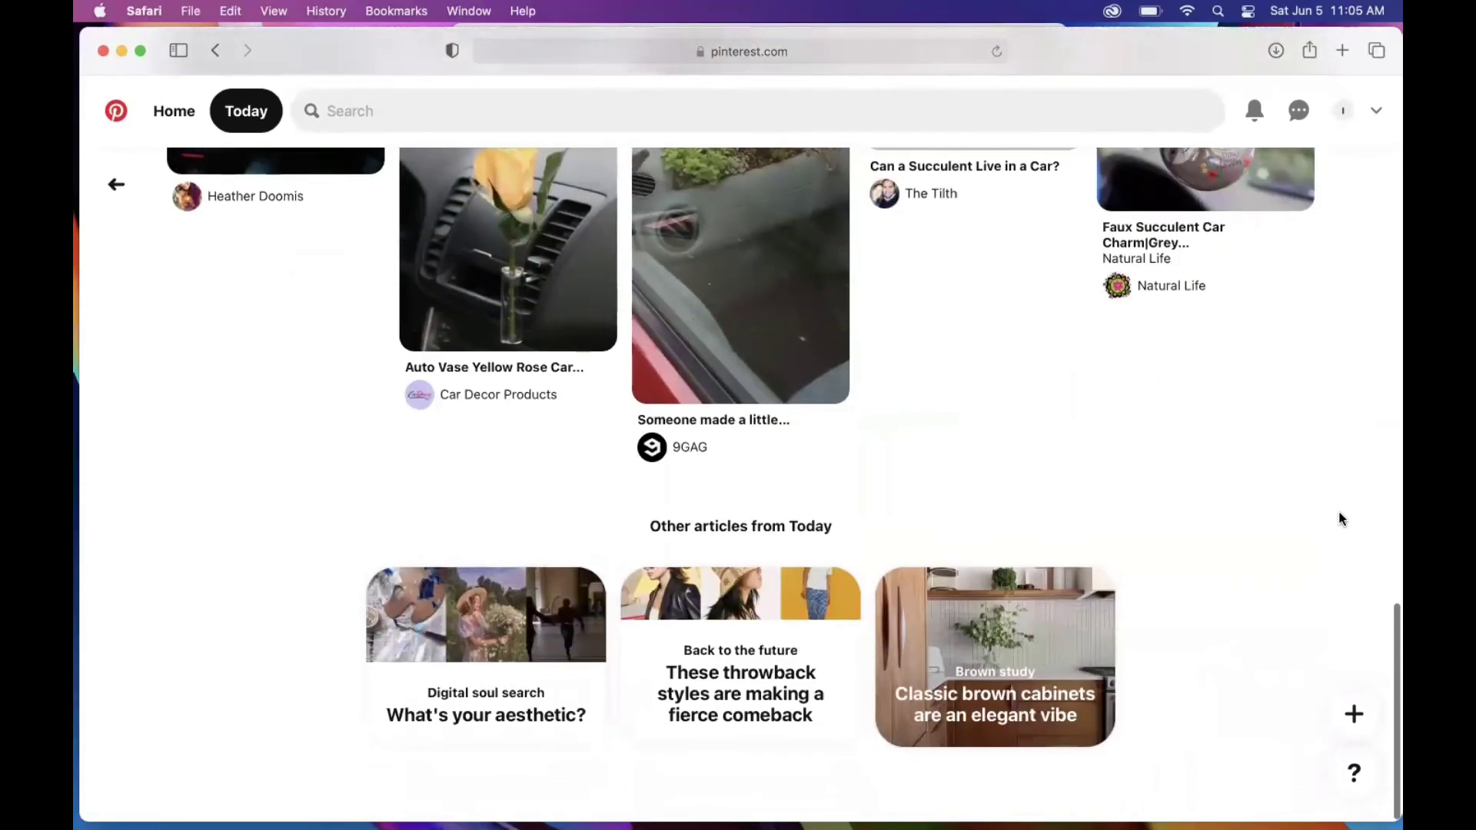
pyautogui.scroll(5, 1341, 520)
pyautogui.moveTo(1262, 491)
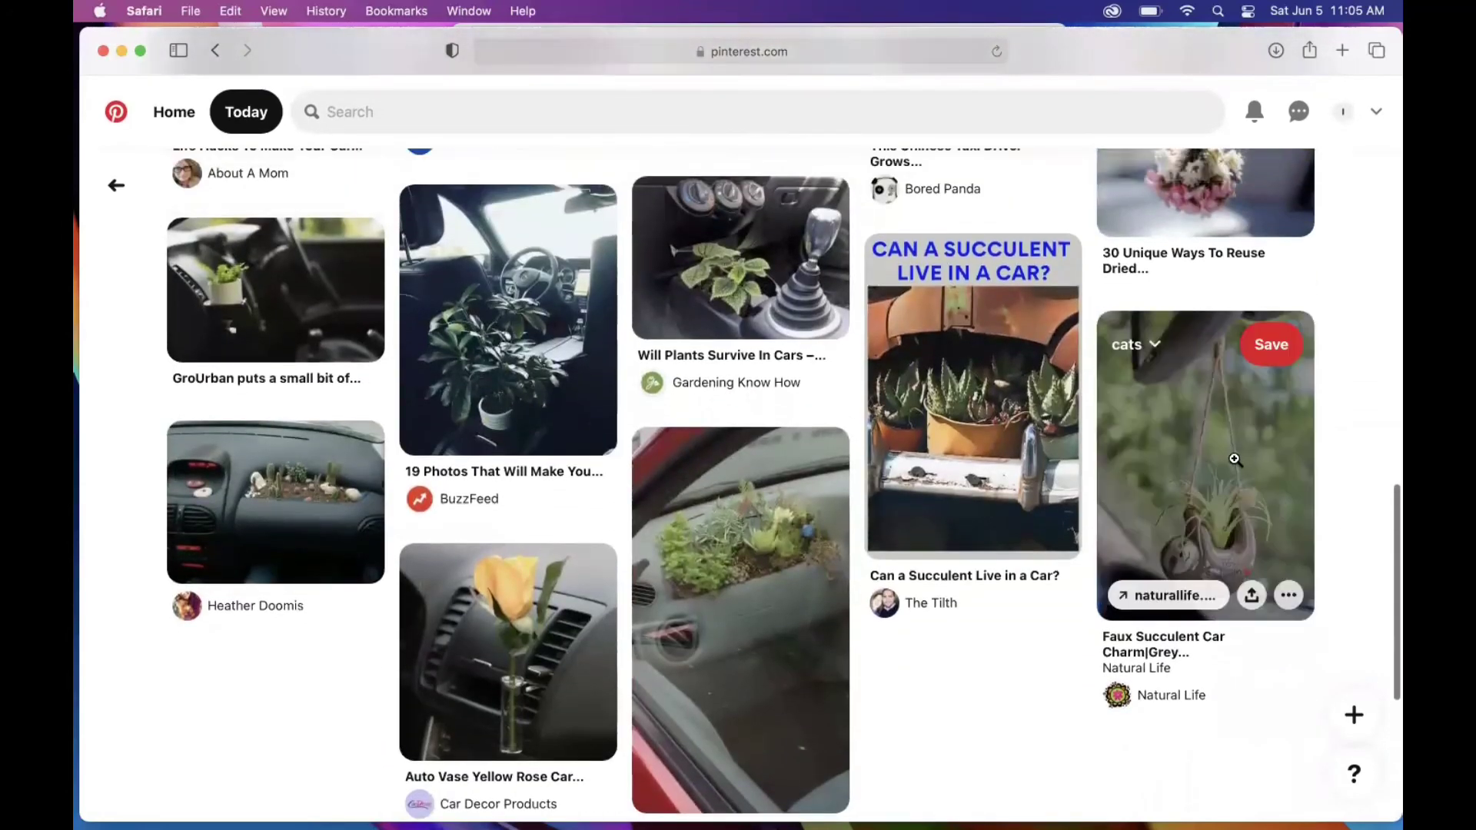
pyautogui.click(1155, 346)
pyautogui.click(1055, 405)
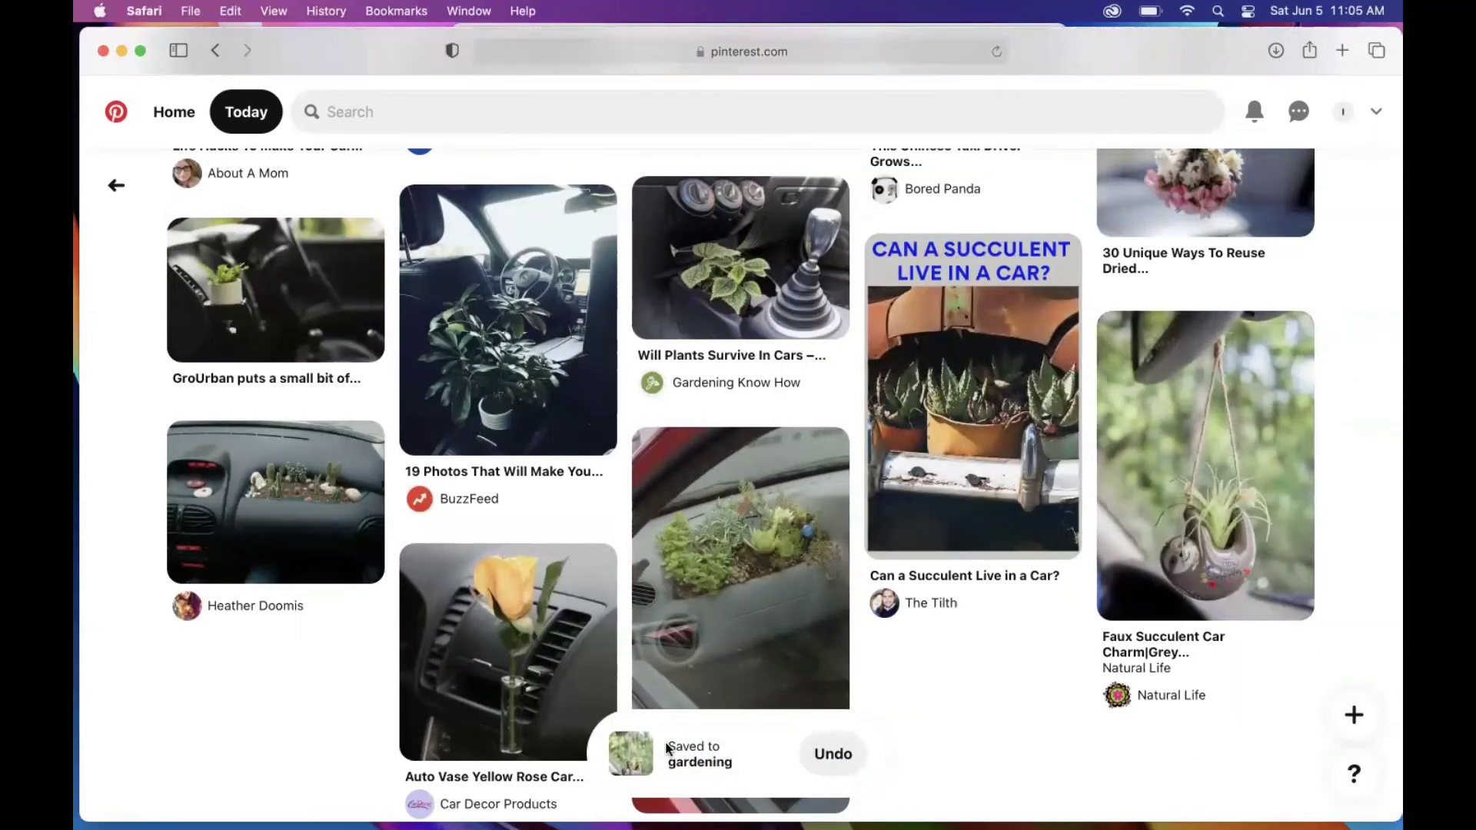
pyautogui.scroll(-3, 946, 685)
pyautogui.scroll(15, 946, 692)
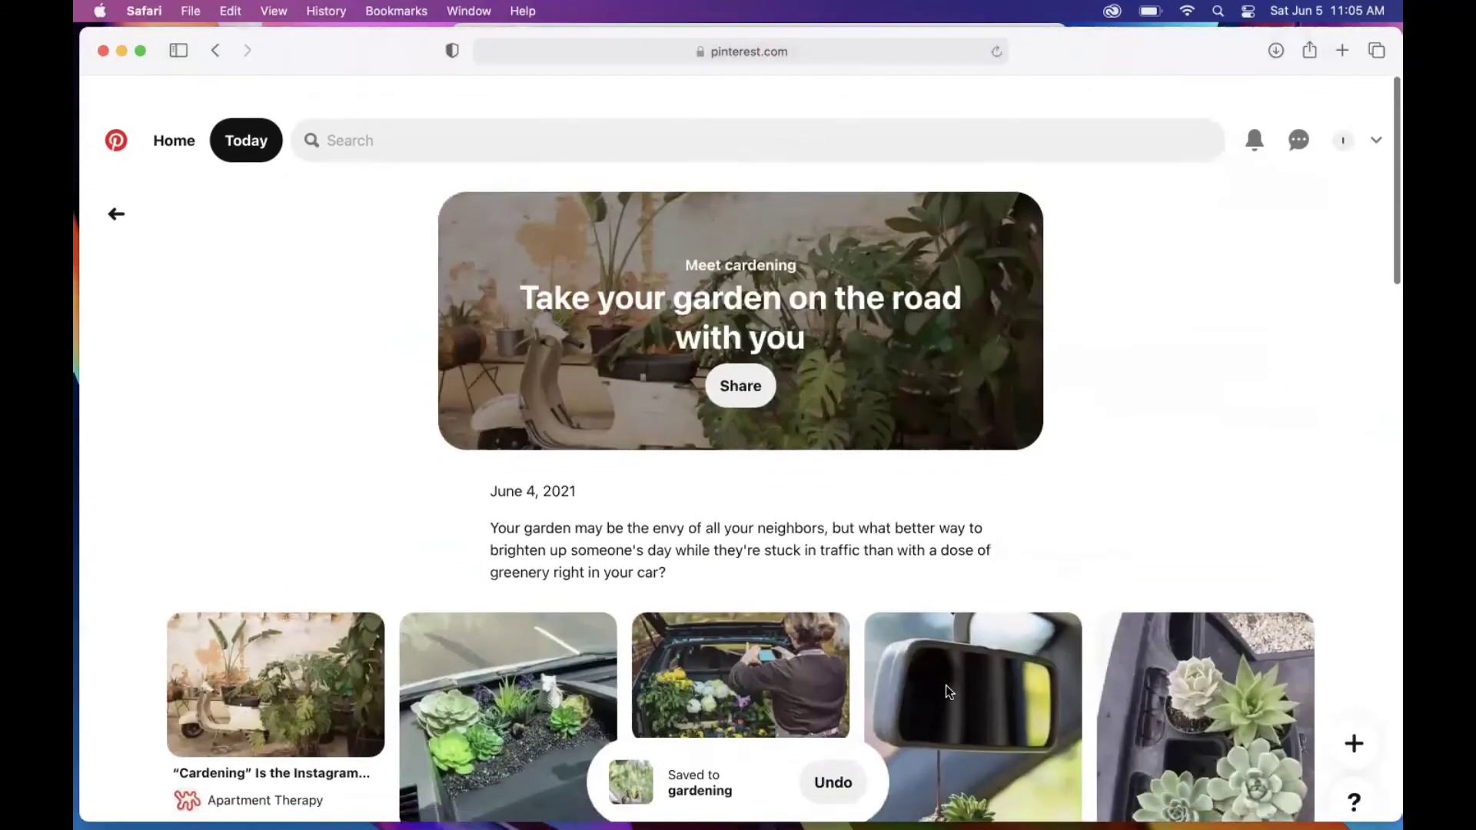
pyautogui.click(148, 115)
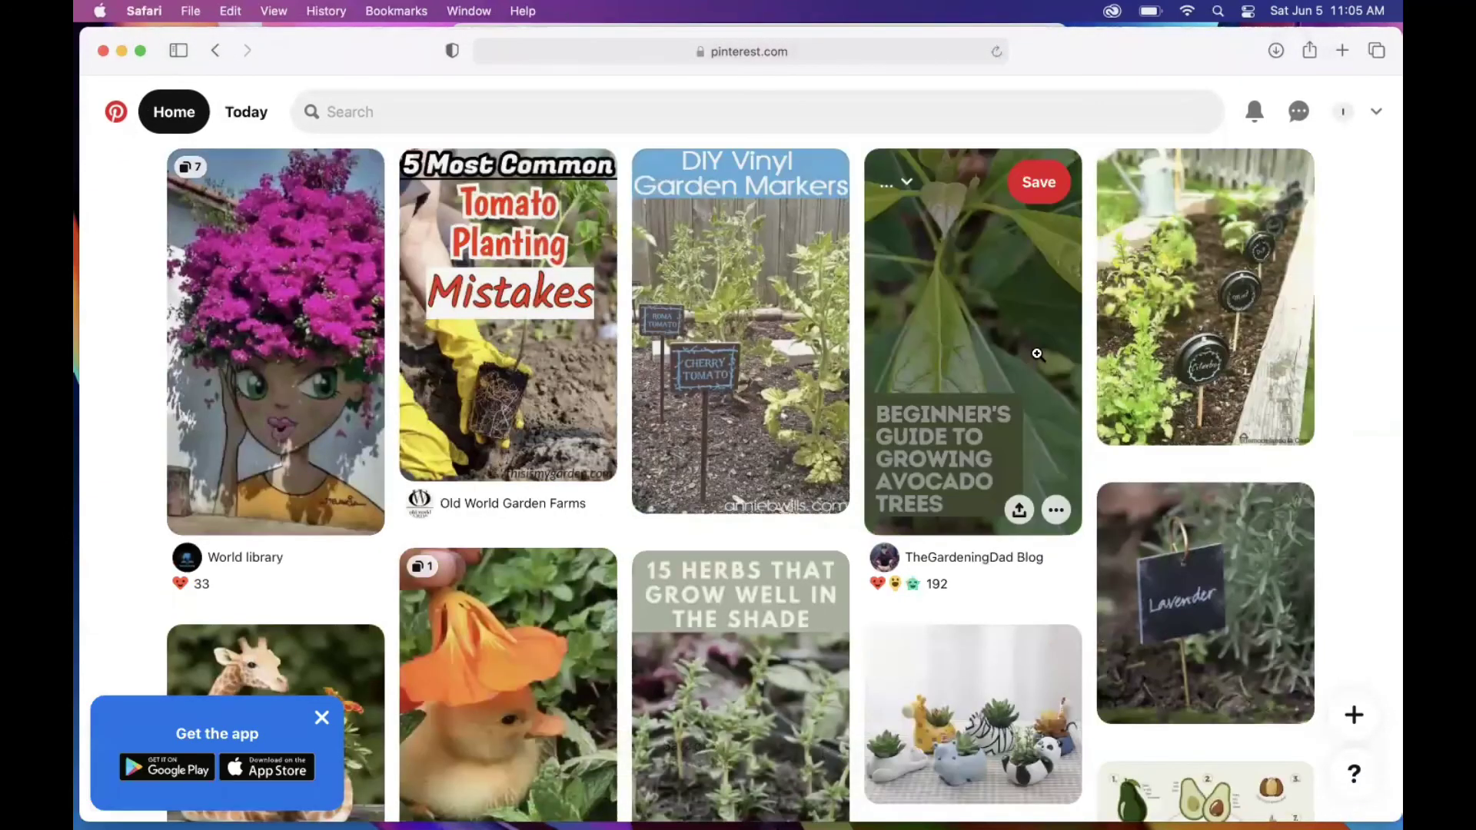
# Step: Reload the Home feed and browse refreshed pins like 'How To Prune Tomatoes' and 'DIY Strawberry Planter'
pyautogui.scroll(-5, 1367, 390)
pyautogui.scroll(-6, 1367, 390)
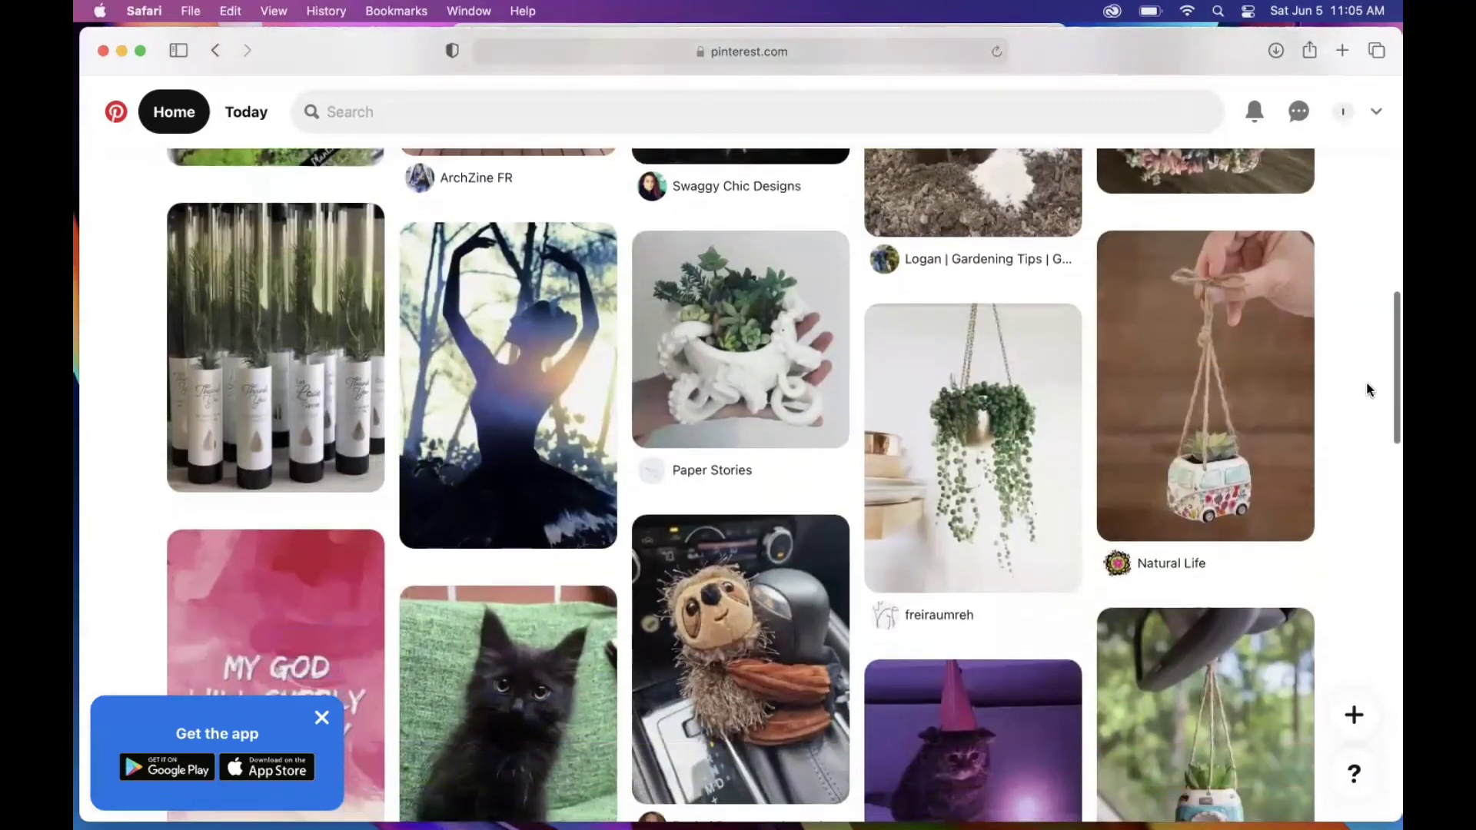
pyautogui.scroll(12, 1367, 390)
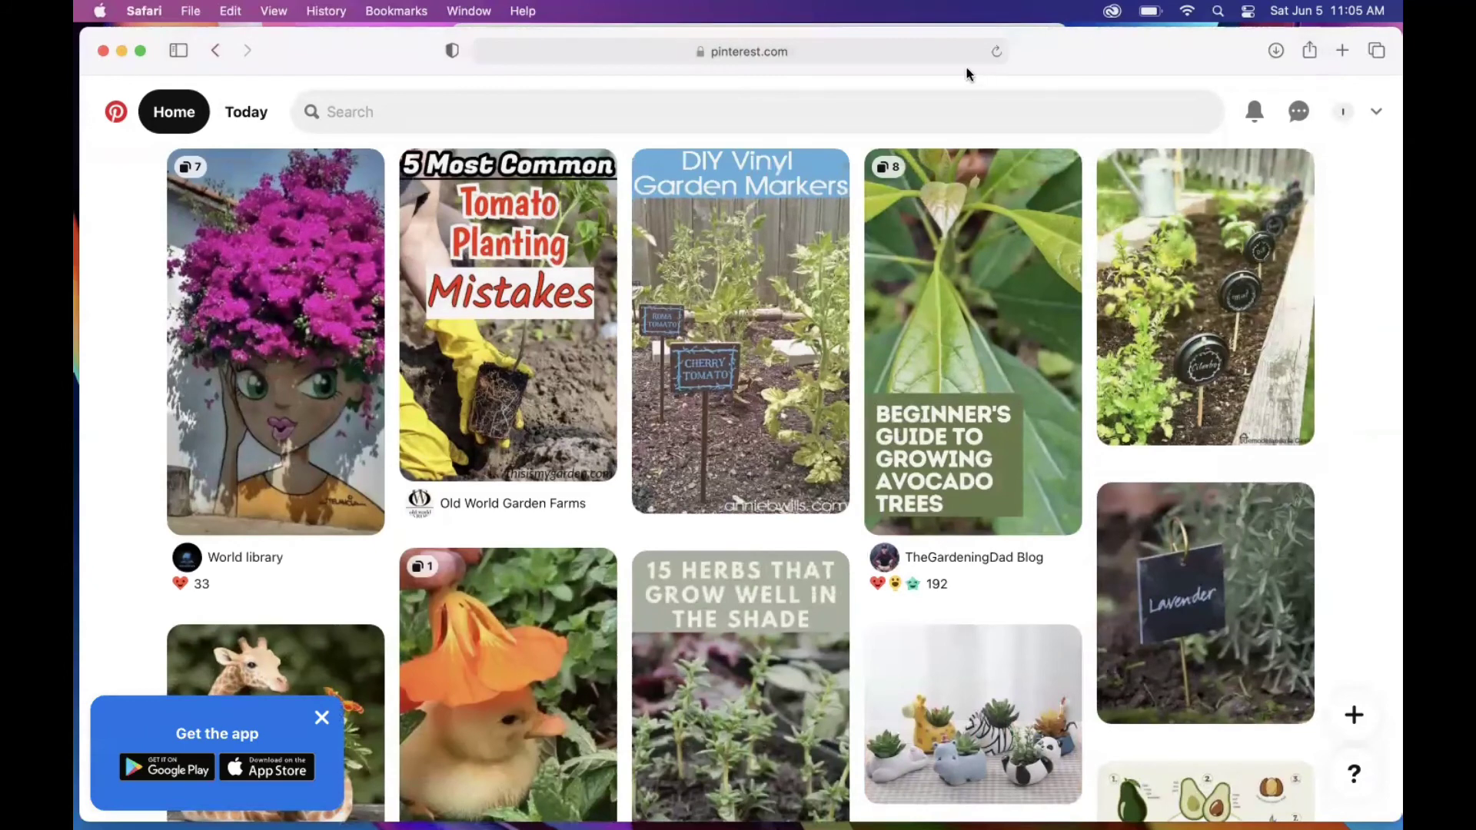
pyautogui.click(996, 52)
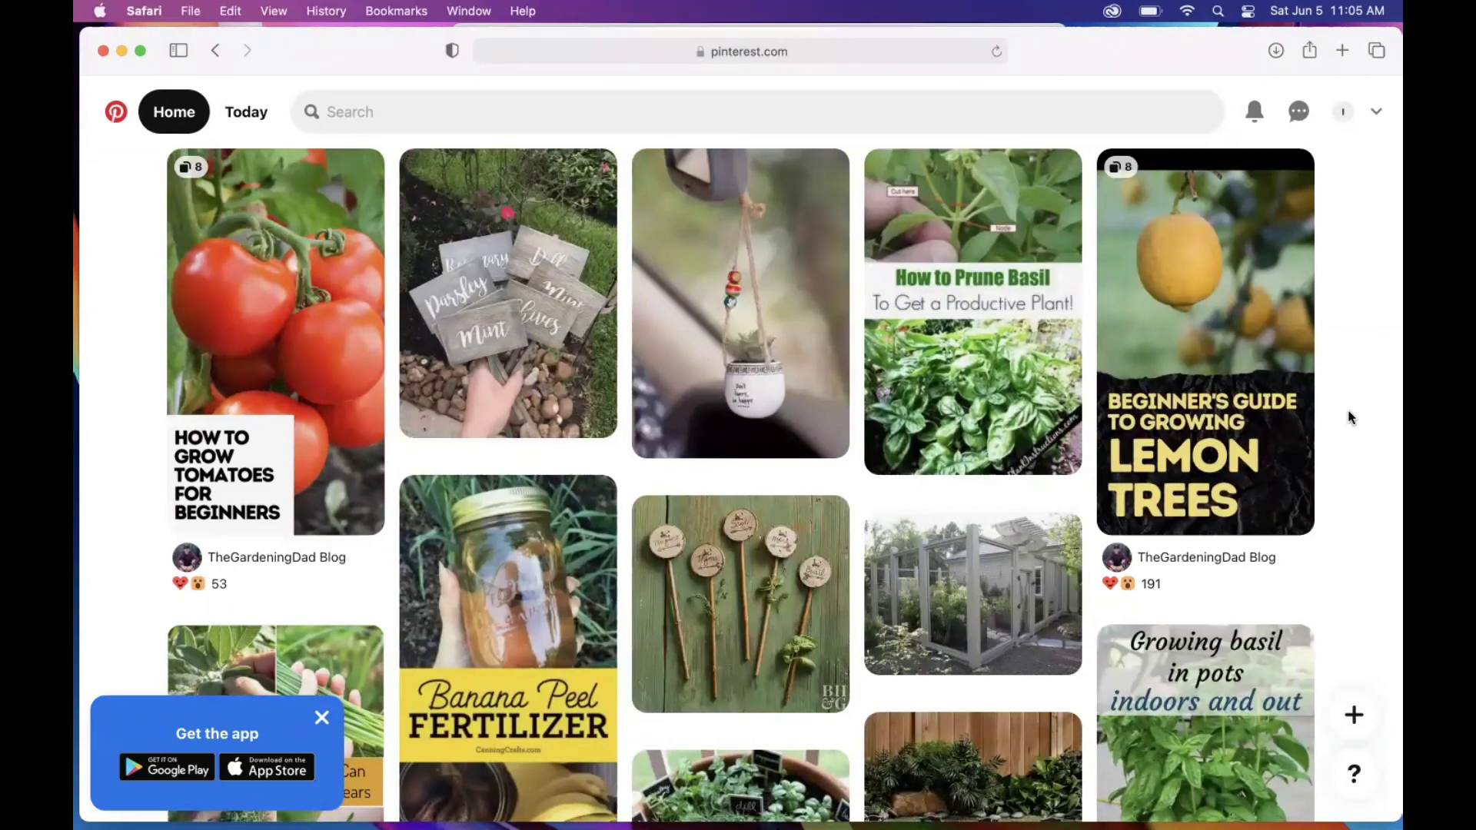
pyautogui.scroll(-6, 1333, 341)
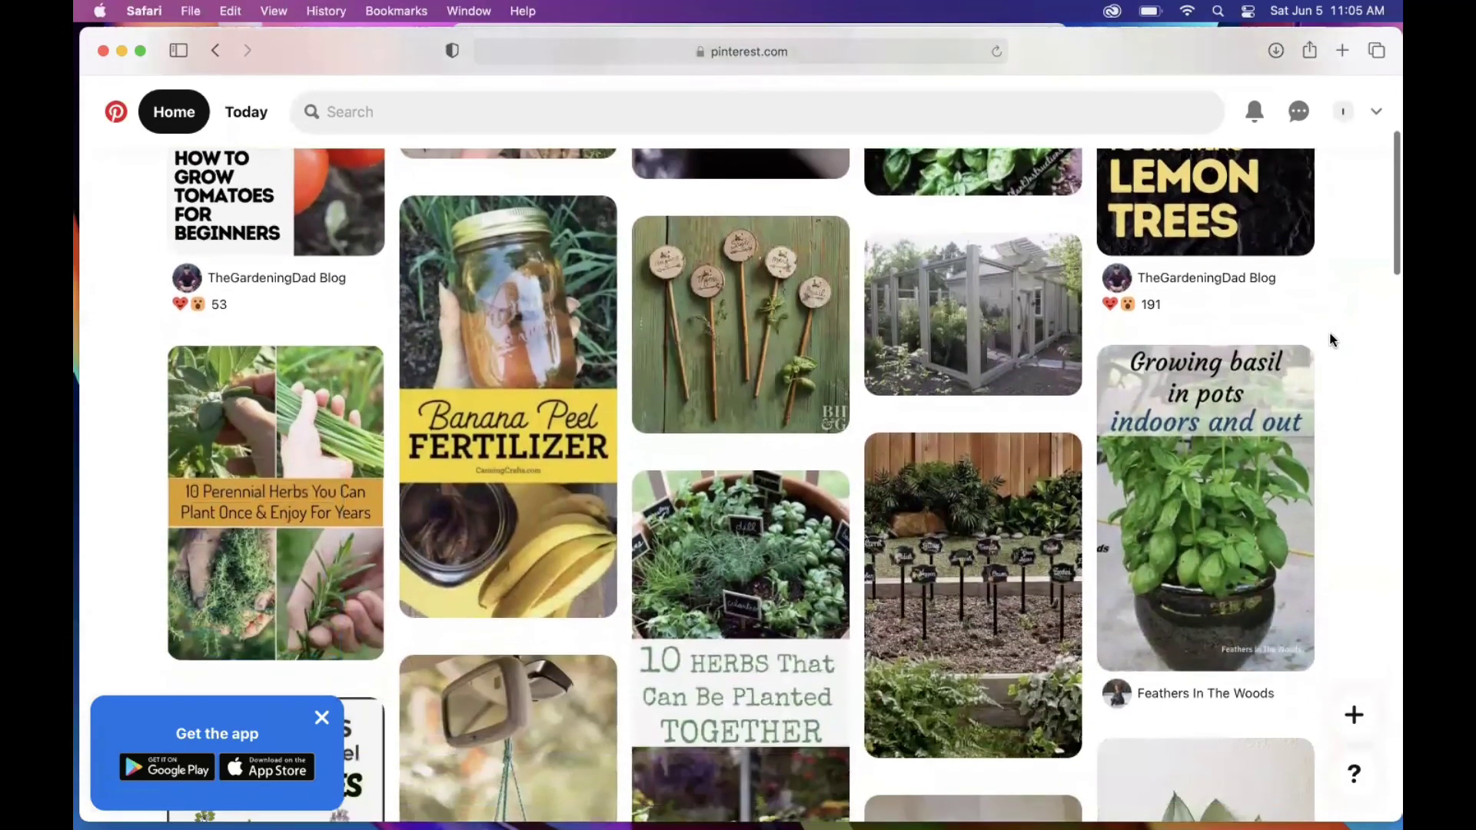
pyautogui.scroll(-6, 1333, 341)
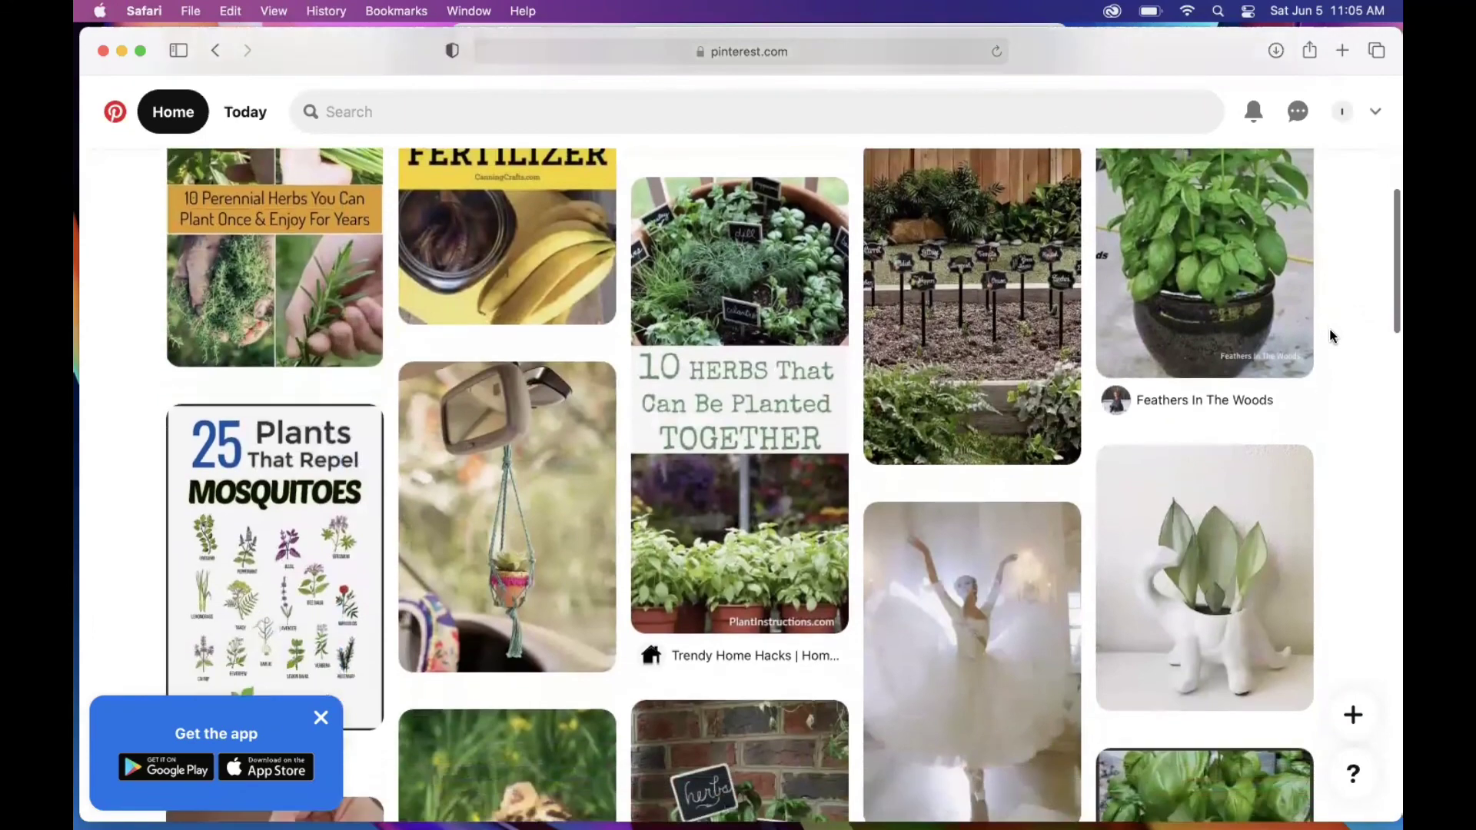
pyautogui.scroll(-3, 1333, 336)
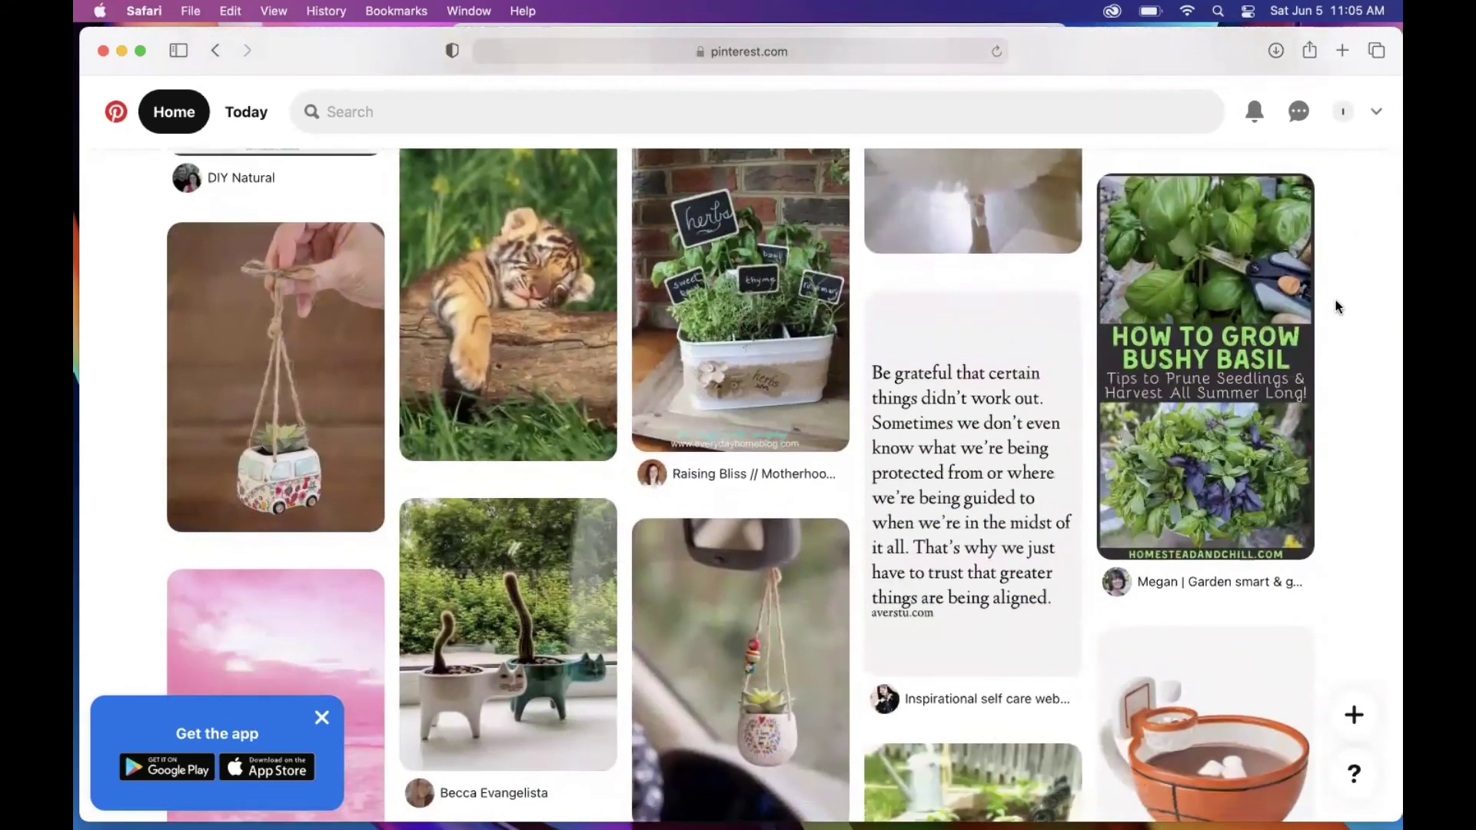
pyautogui.scroll(-18, 1337, 361)
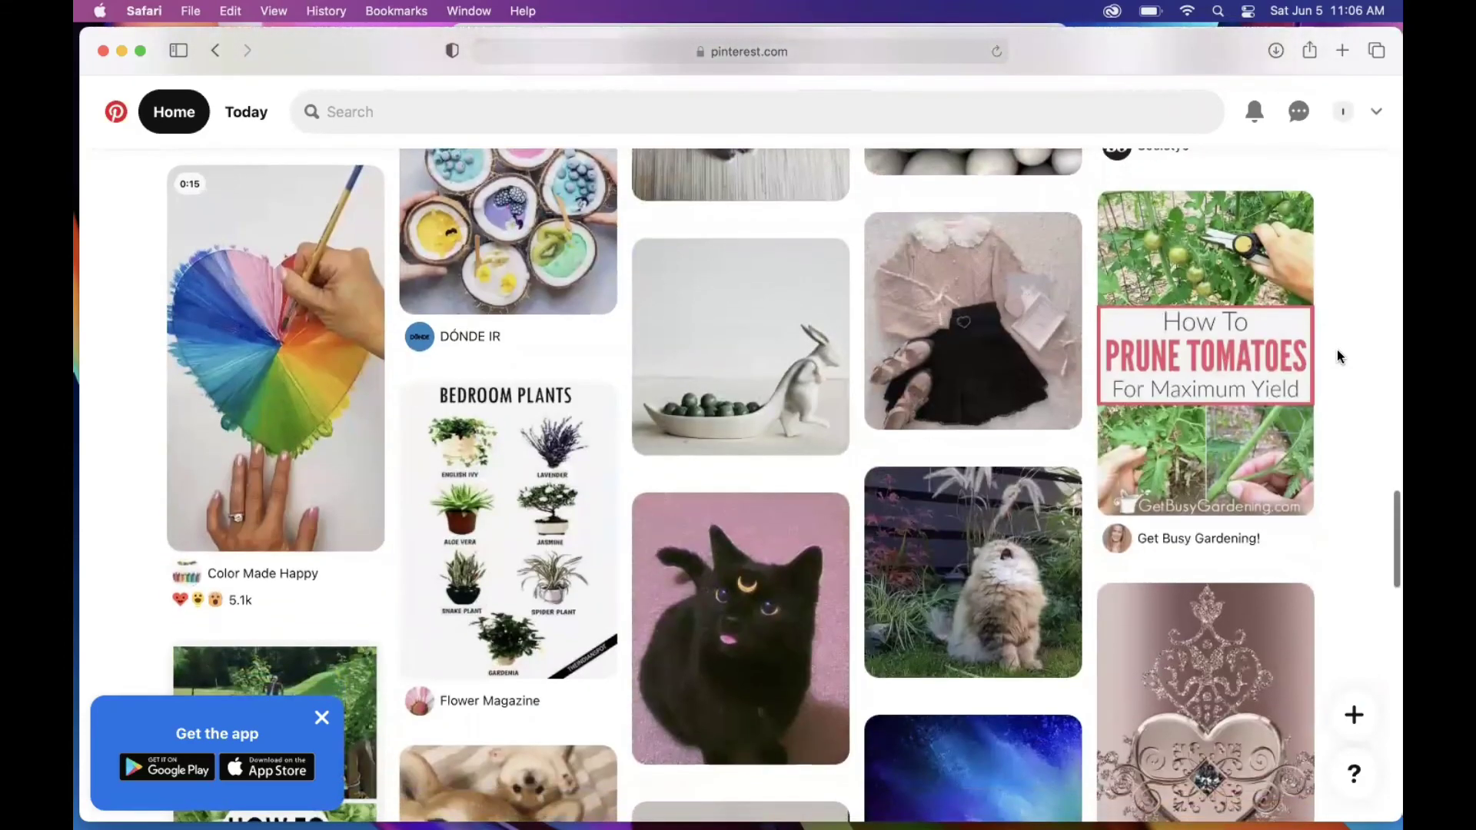
pyautogui.scroll(-7, 1338, 356)
pyautogui.scroll(-7, 1338, 355)
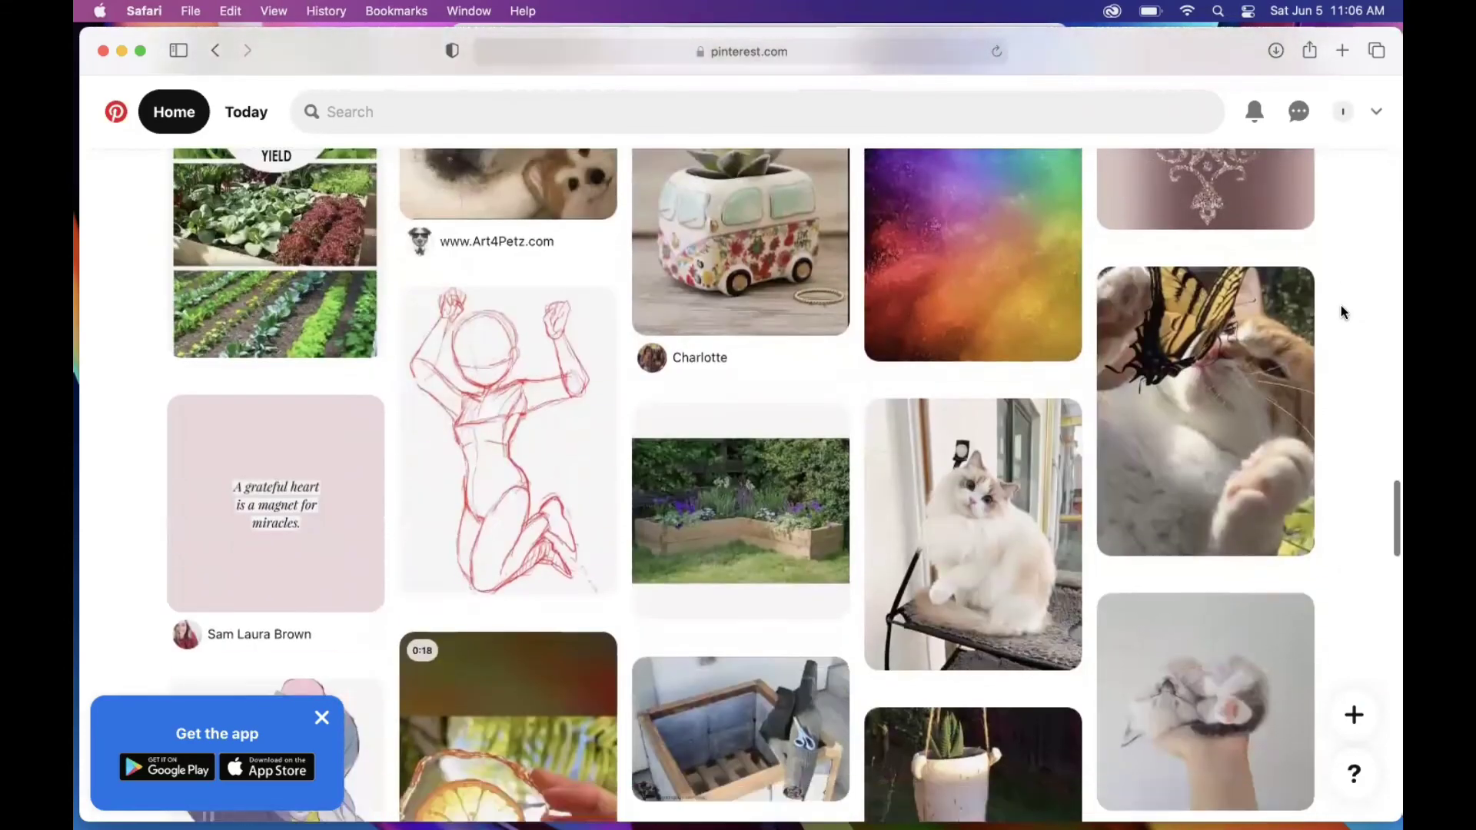